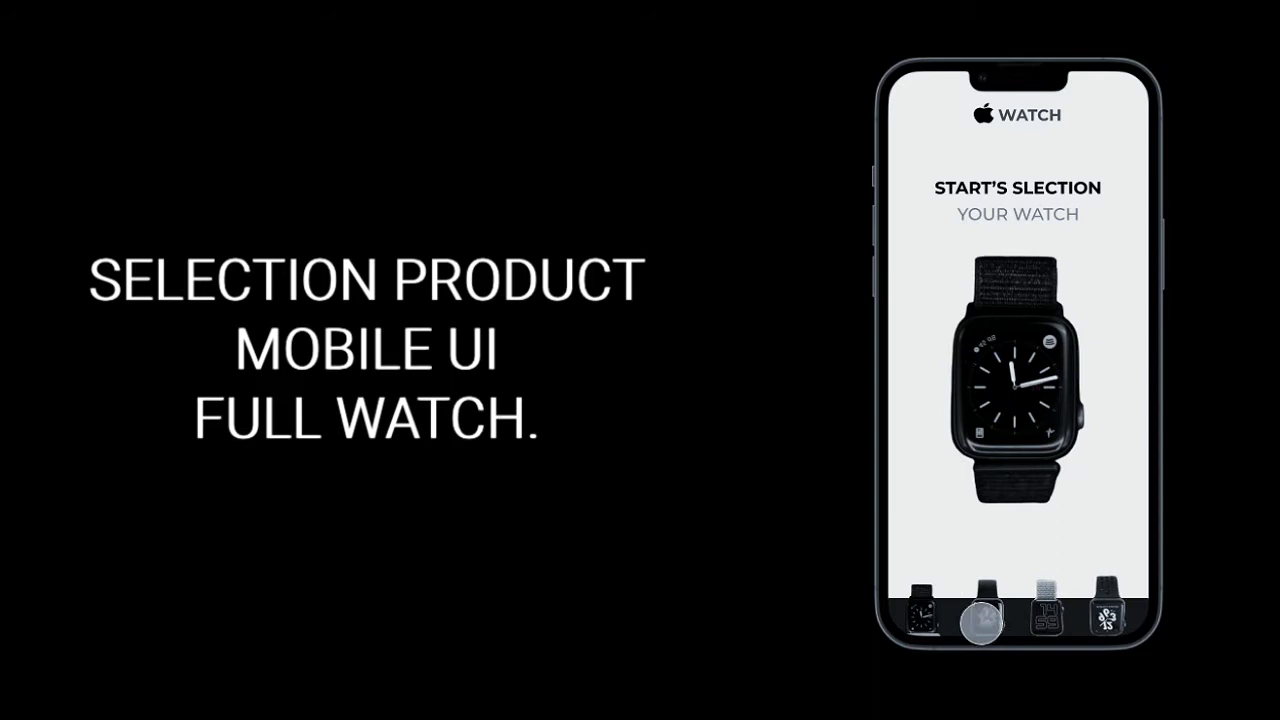
# Step: Preview the prototype by tapping thumbnails to switch between the floral-face and grey loop-band watches
pyautogui.click(1002, 622)
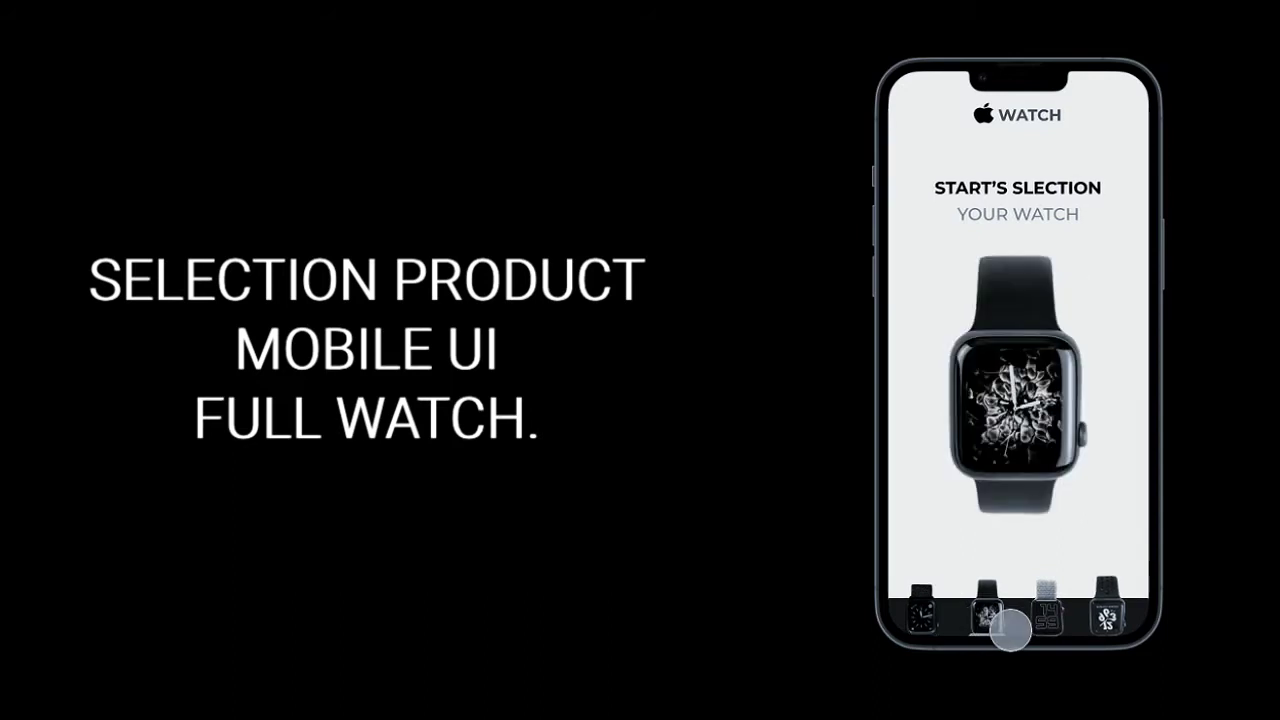
pyautogui.click(1085, 628)
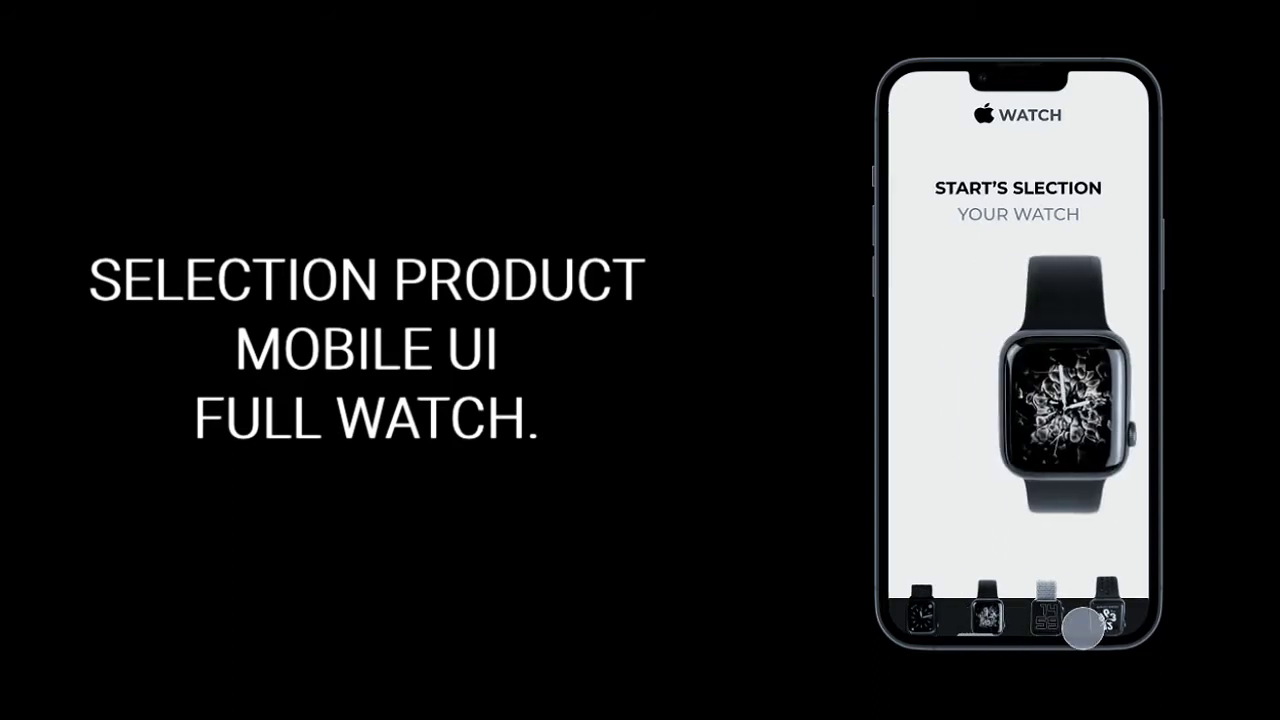
pyautogui.click(1074, 630)
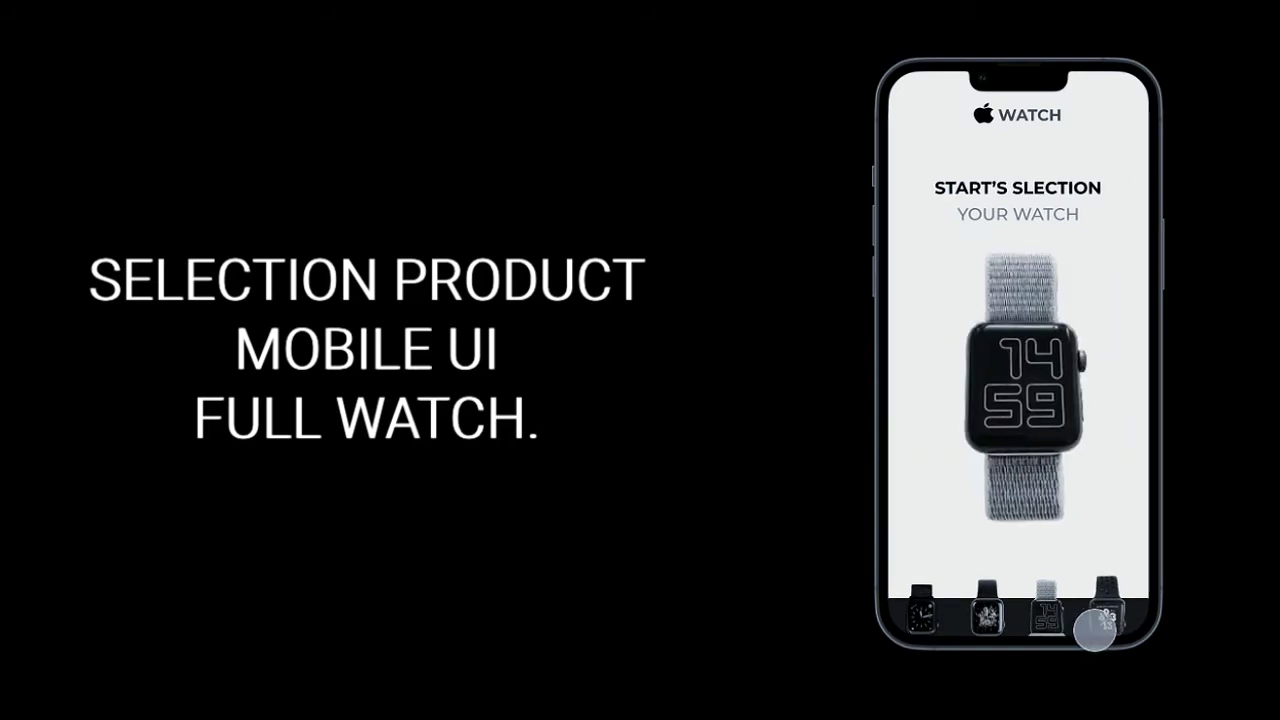
pyautogui.click(1014, 628)
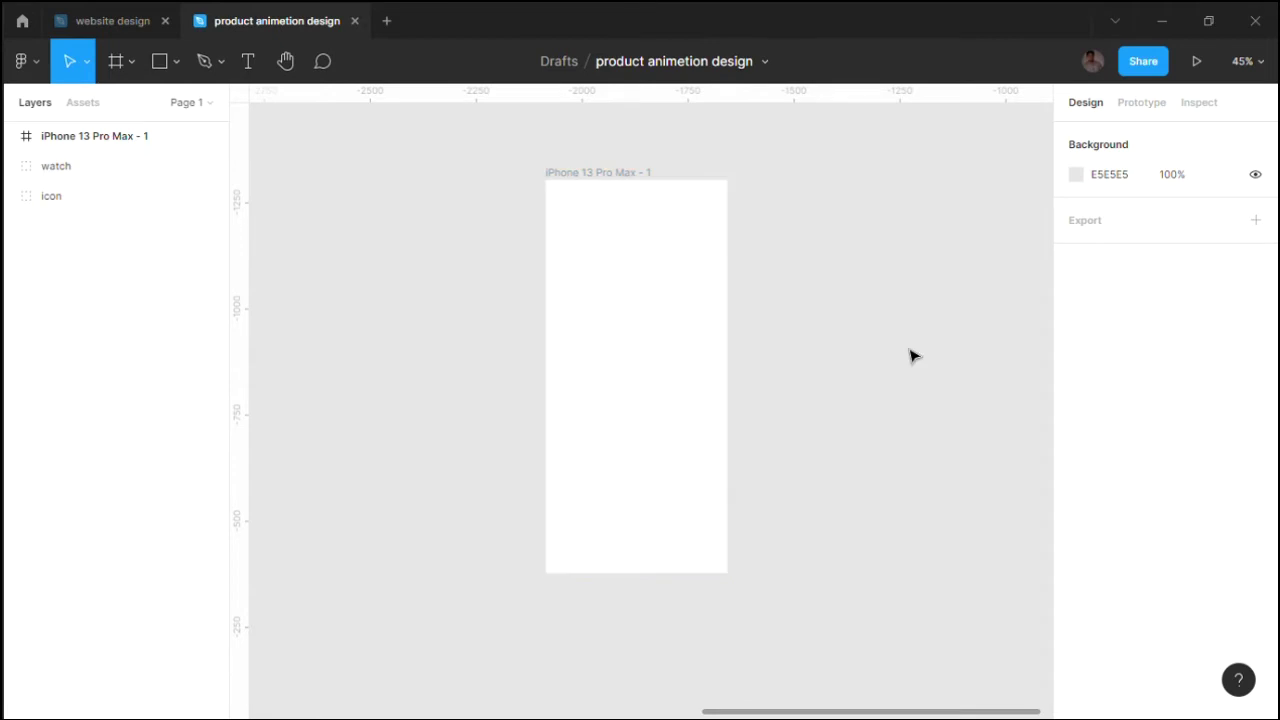
# Step: Rename the iPhone 13 Pro Max frame to 'frame 01'
pyautogui.click(578, 180)
pyautogui.doubleClick(580, 178)
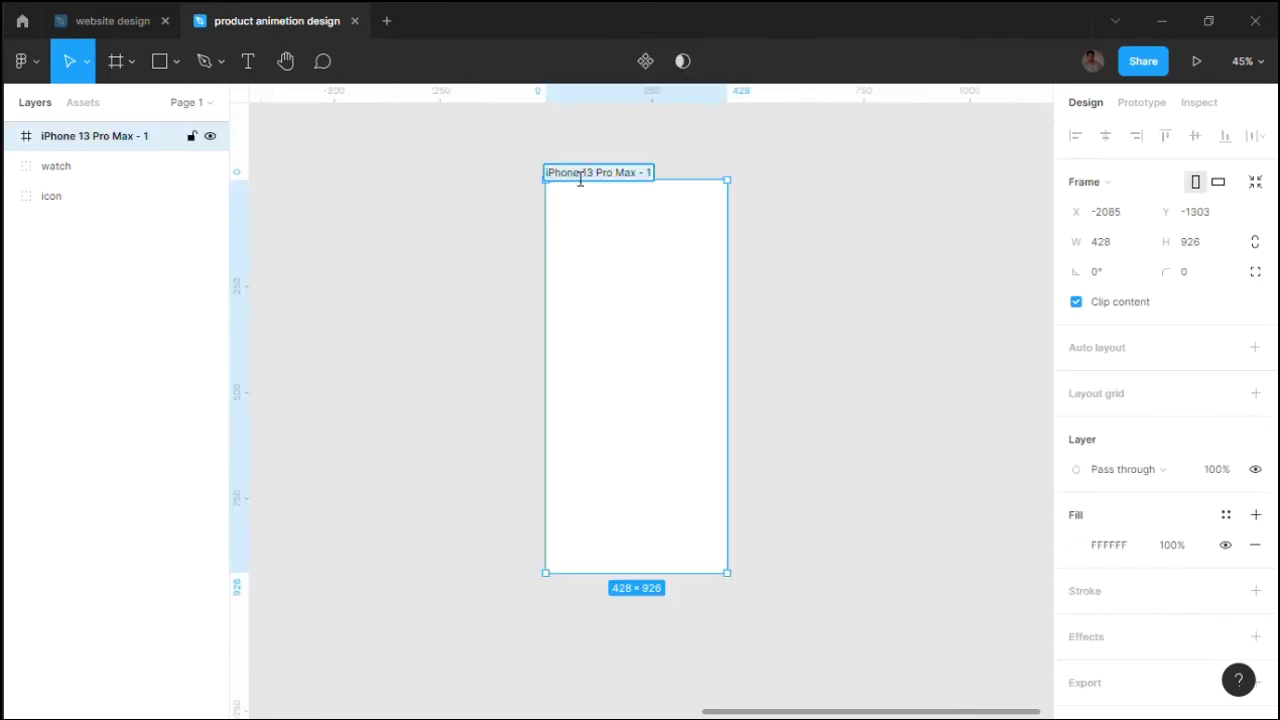
pyautogui.write('frame')
pyautogui.press('Return')
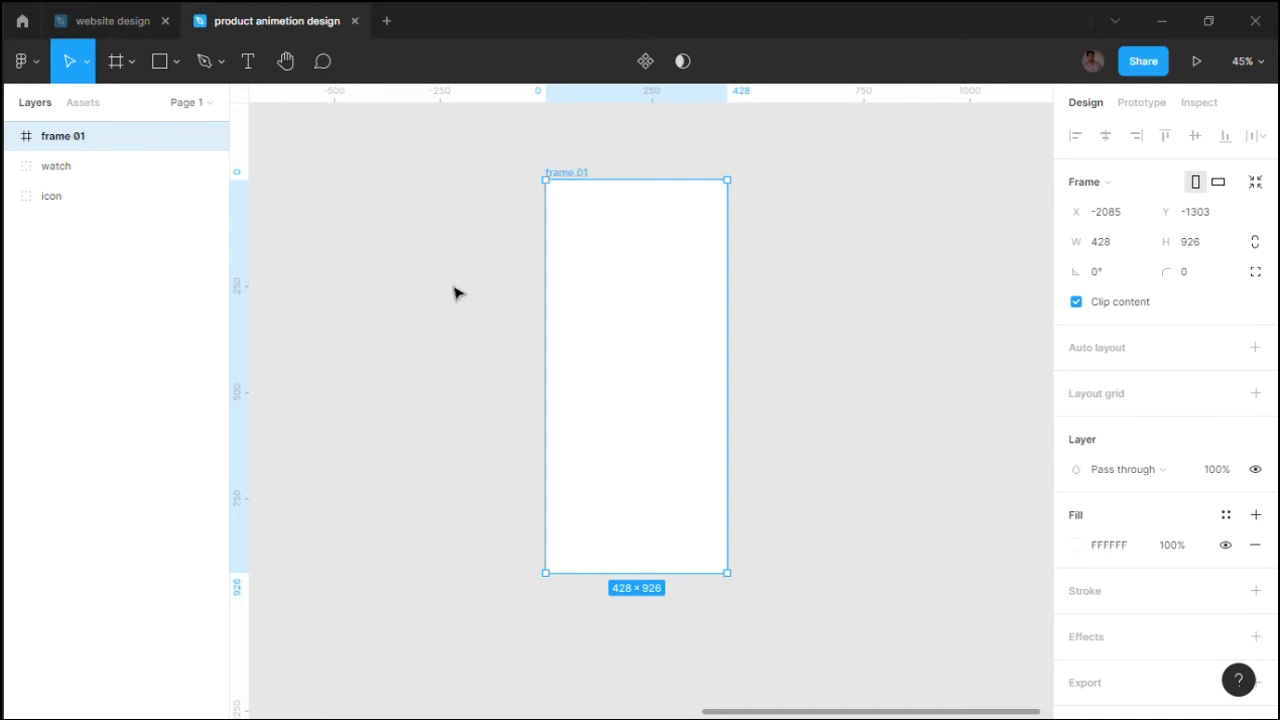
pyautogui.click(451, 295)
# Step: Delete the icon layer by mistake, then restore it with undo
pyautogui.click(118, 199)
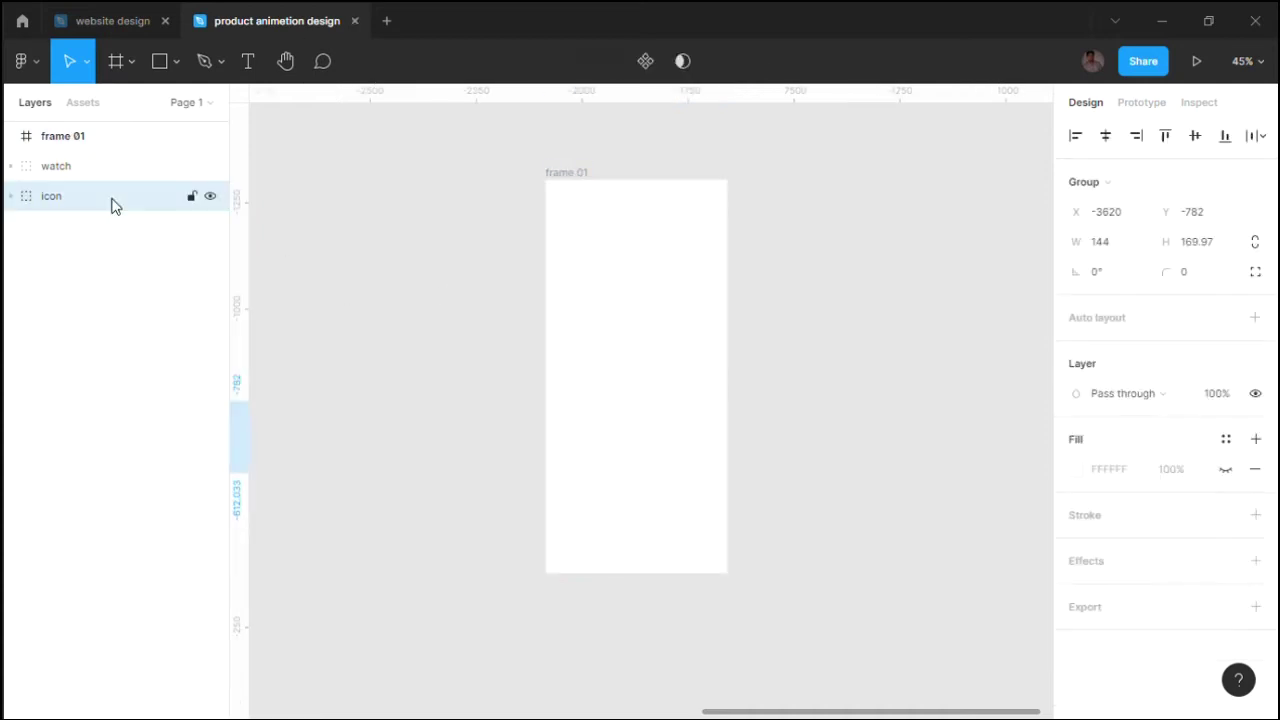
pyautogui.press('Delete')
pyautogui.click(582, 194)
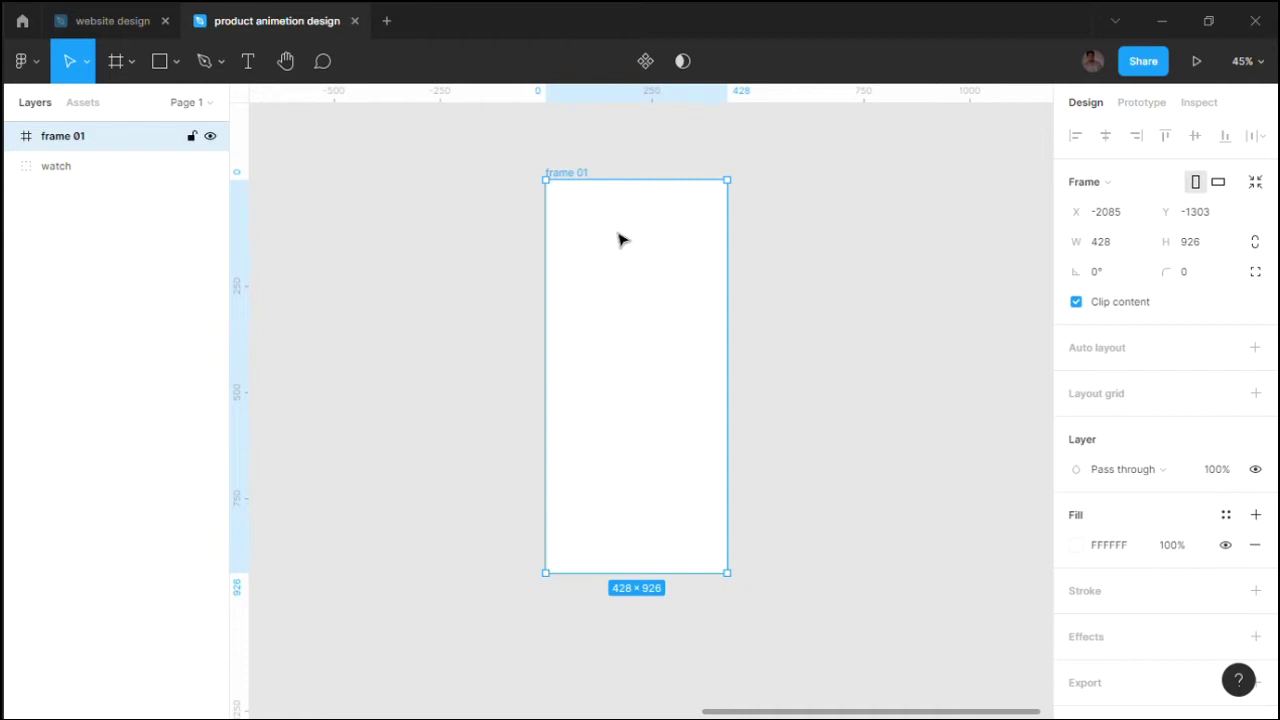
pyautogui.click(66, 166)
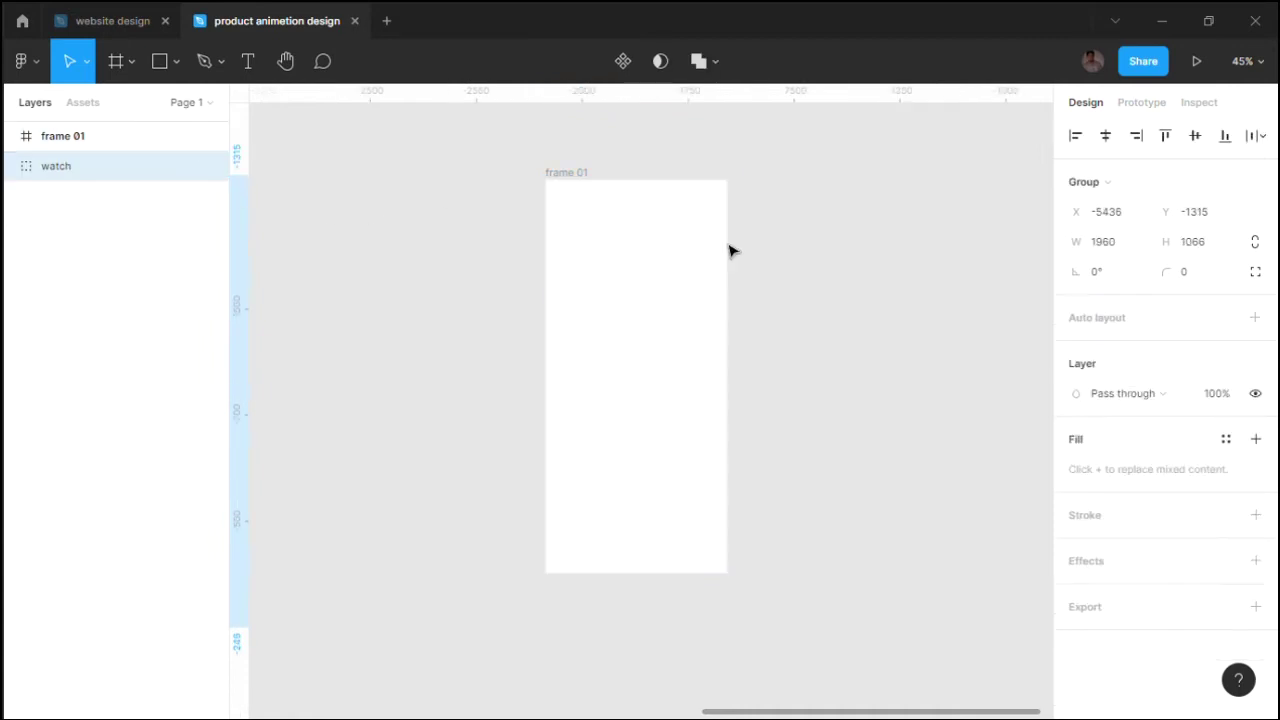
pyautogui.click(604, 197)
pyautogui.press('Escape')
pyautogui.hotkey('ctrl', 'z')
pyautogui.press('Escape')
# Step: Cut the icon layer and paste it inside frame 01
pyautogui.click(66, 196)
pyautogui.hotkey('ctrl', 'x')
pyautogui.click(631, 278)
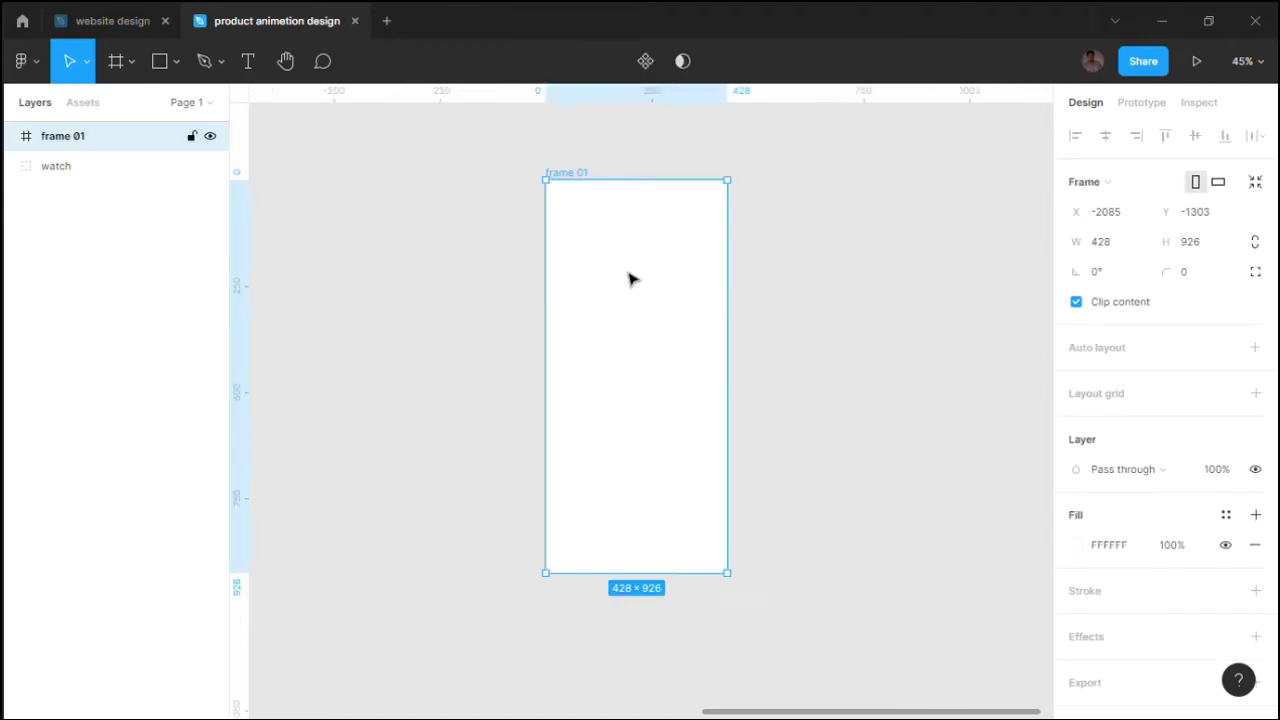
pyautogui.hotkey('ctrl', 'v')
# Step: Try icon widths of 143 and 52 and height 62, then undo the last change
pyautogui.click(1103, 242)
pyautogui.write('143')
pyautogui.click(703, 474)
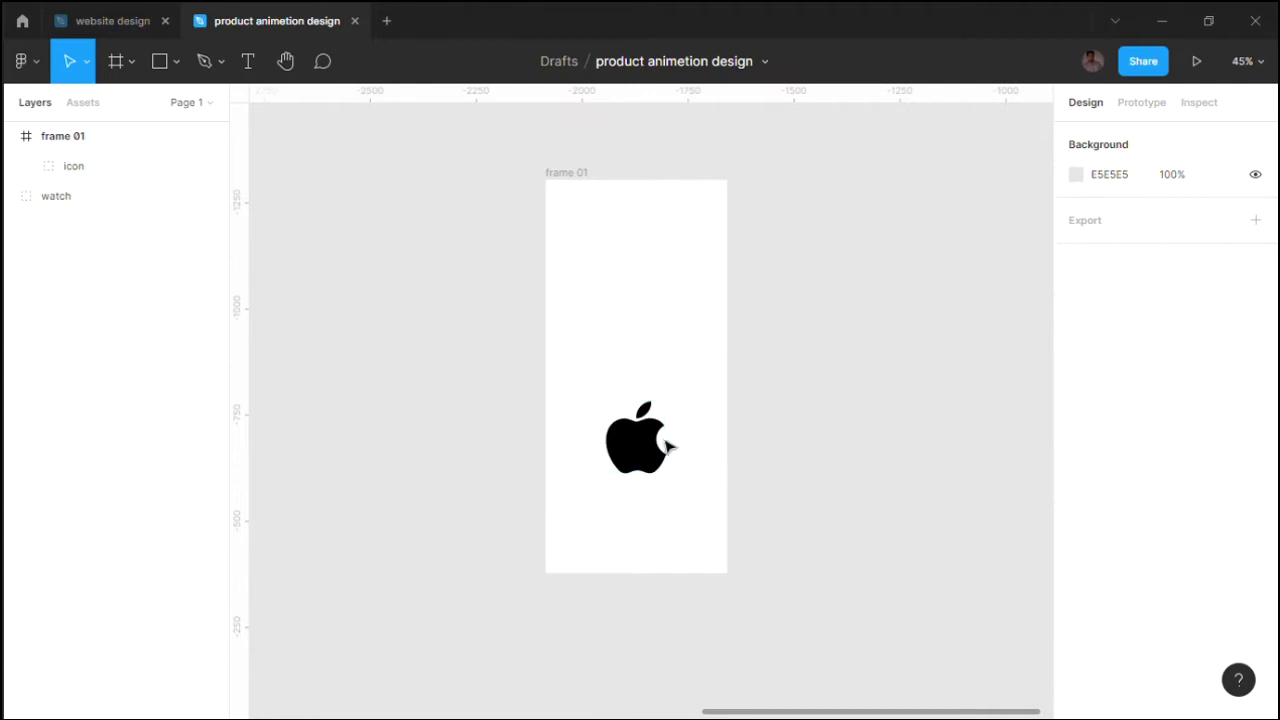
pyautogui.click(650, 440)
pyautogui.click(1108, 248)
pyautogui.write('52')
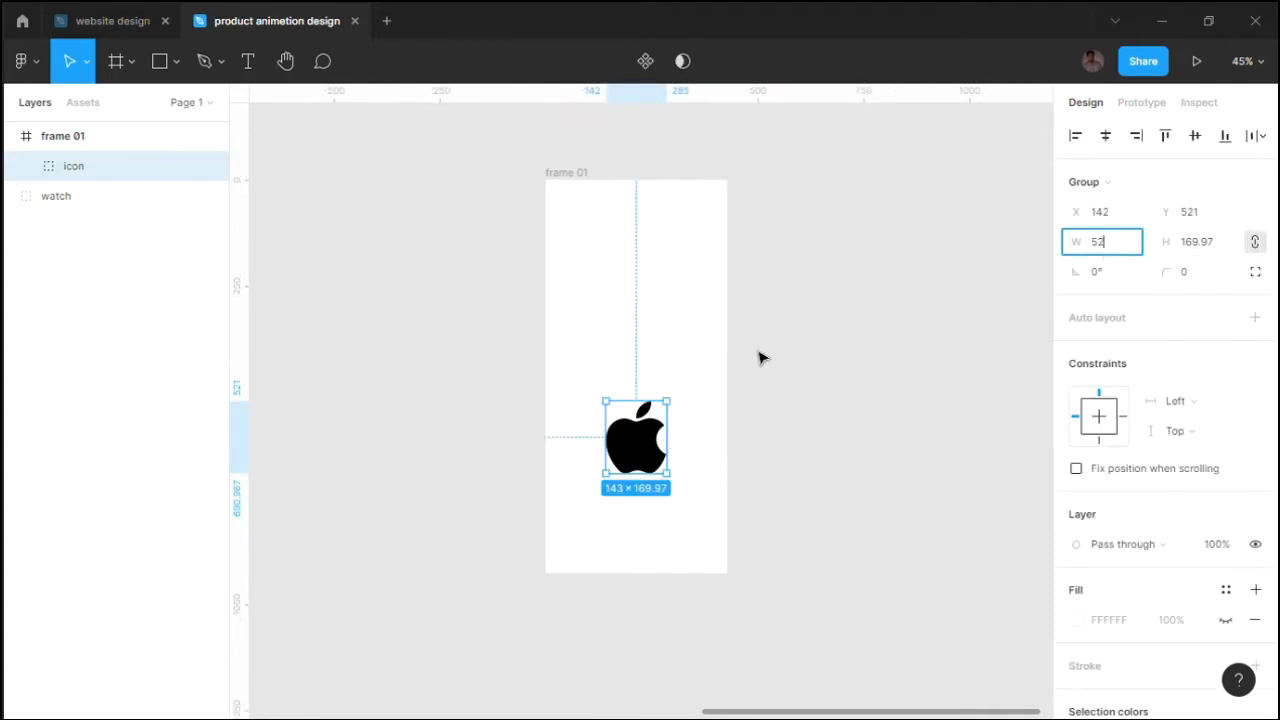
pyautogui.click(595, 432)
pyautogui.click(617, 415)
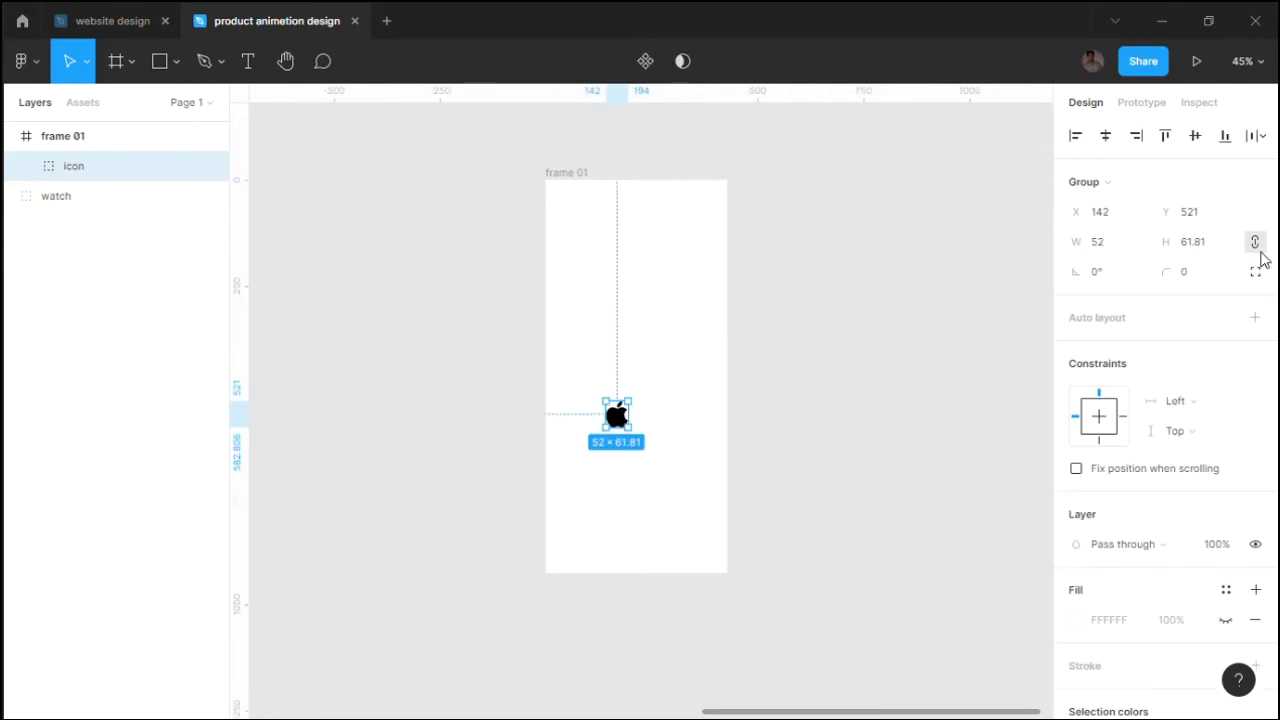
pyautogui.click(1192, 243)
pyautogui.write('62')
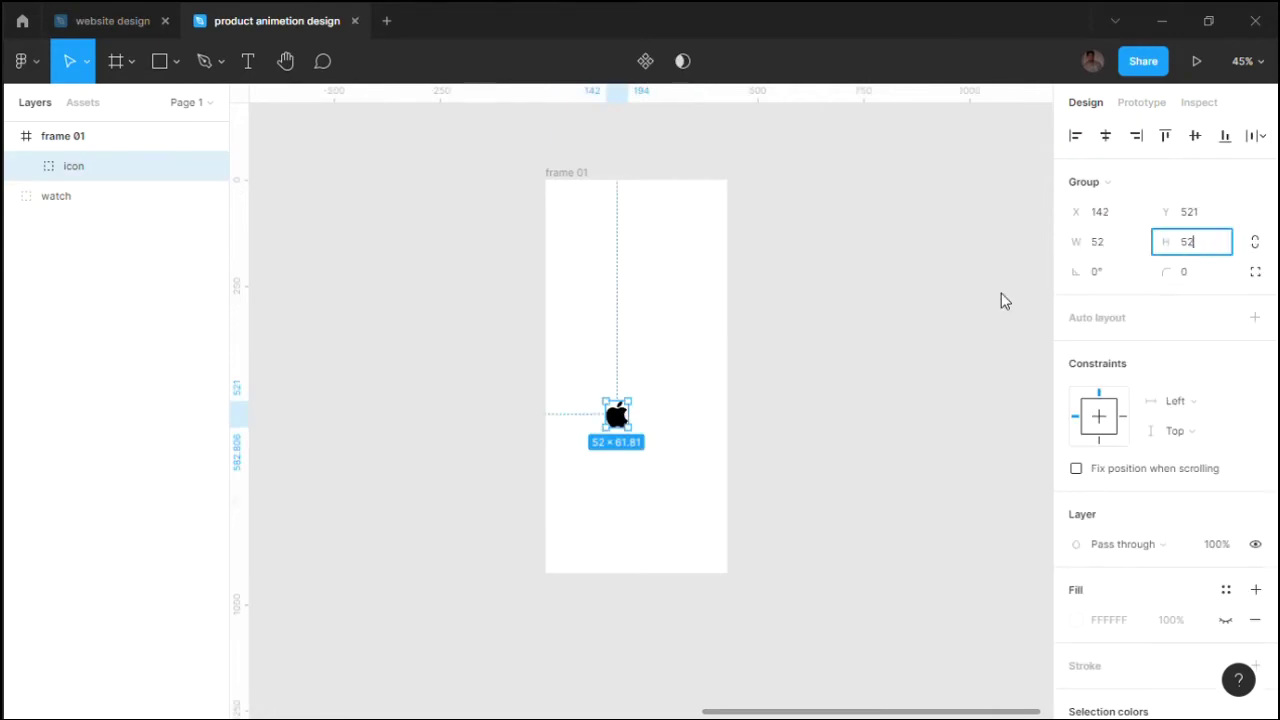
pyautogui.click(633, 420)
pyautogui.click(630, 418)
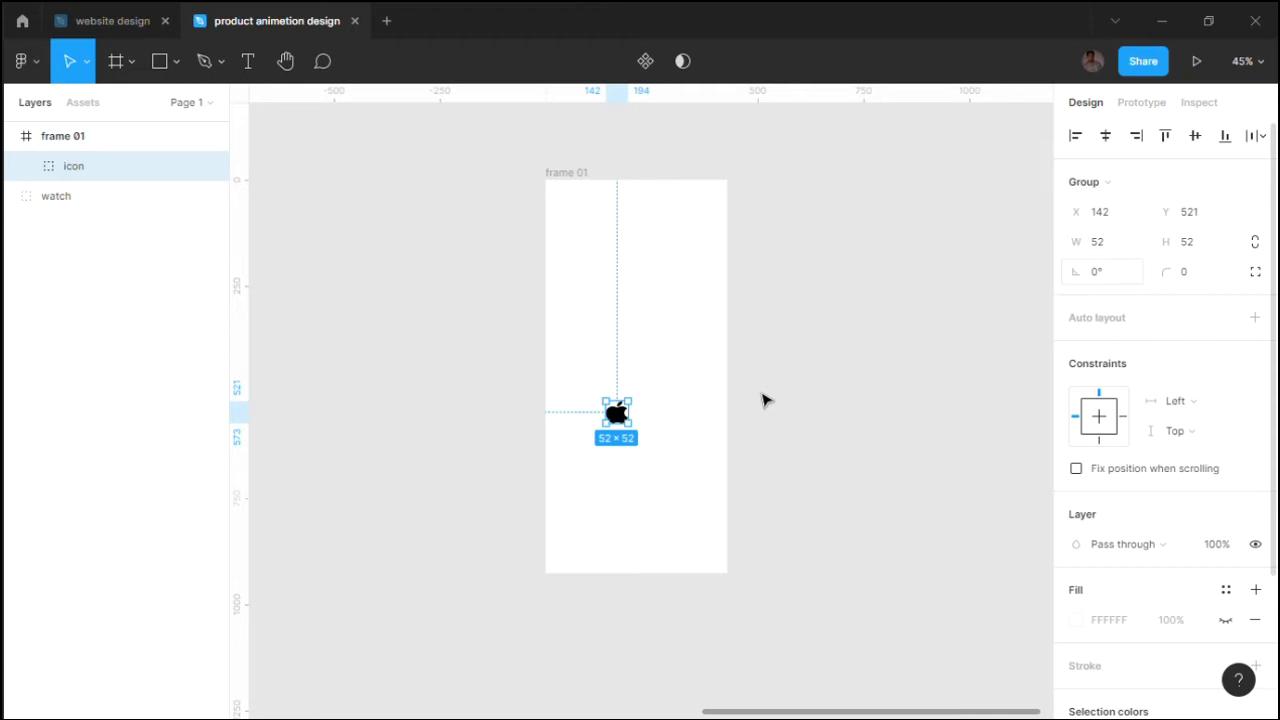
pyautogui.scroll(5, 645, 420)
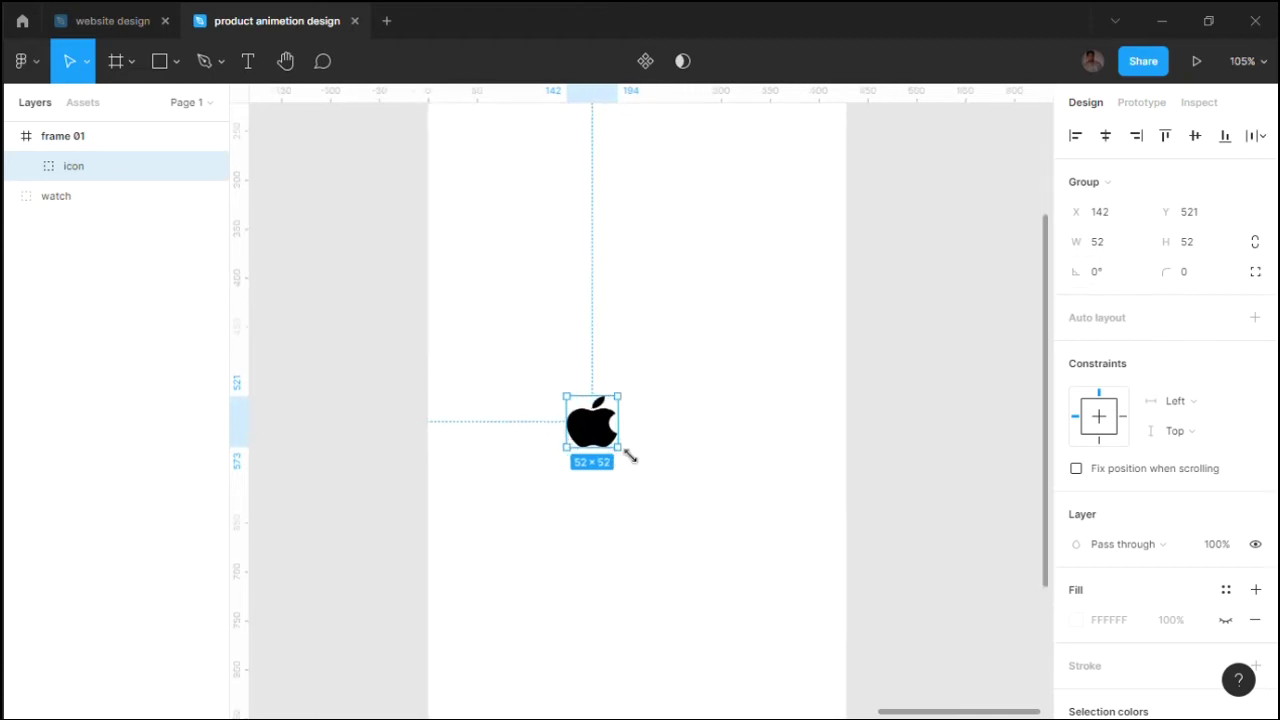
pyautogui.scroll(-5, 630, 456)
pyautogui.hotkey('ctrl', 'z')
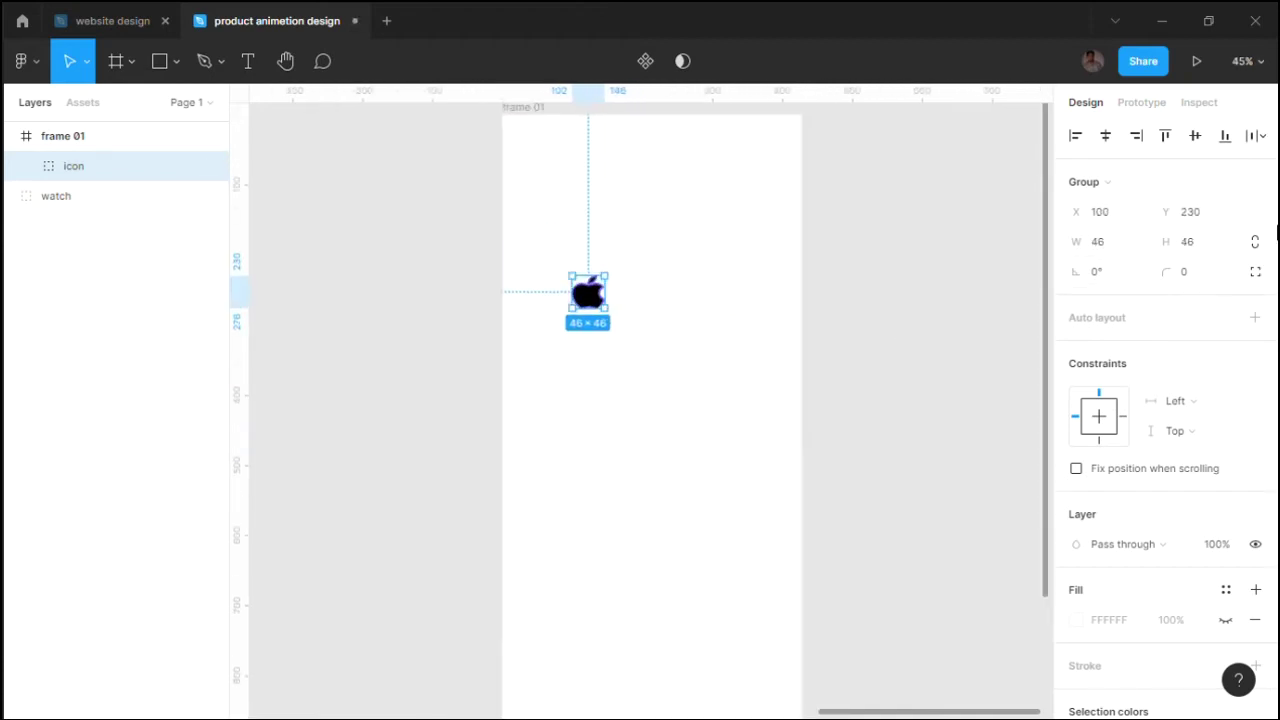
# Step: Make the apple icon square at 52 × 52, then scale it down to about 33 × 33
pyautogui.click(1099, 243)
pyautogui.write('52')
pyautogui.press('Tab')
pyautogui.write('52')
pyautogui.click(645, 335)
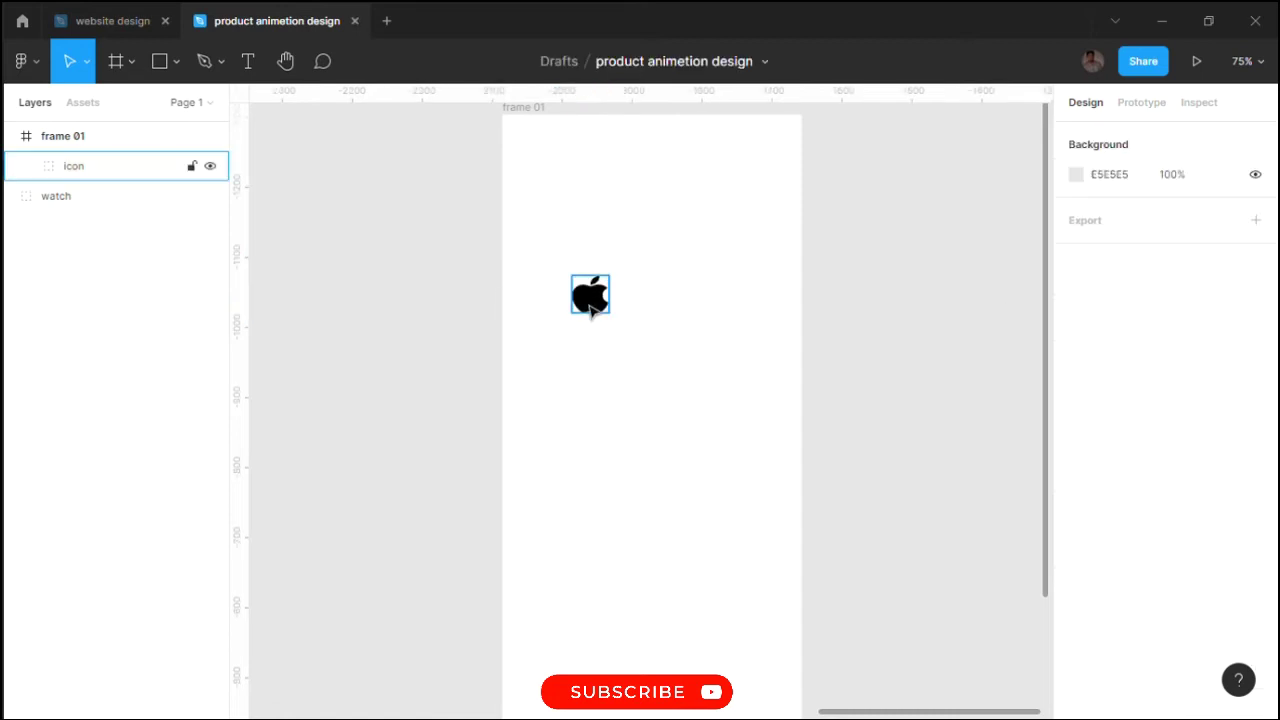
pyautogui.click(590, 293)
pyautogui.scroll(-2, 597, 340)
pyautogui.scroll(1, 597, 352)
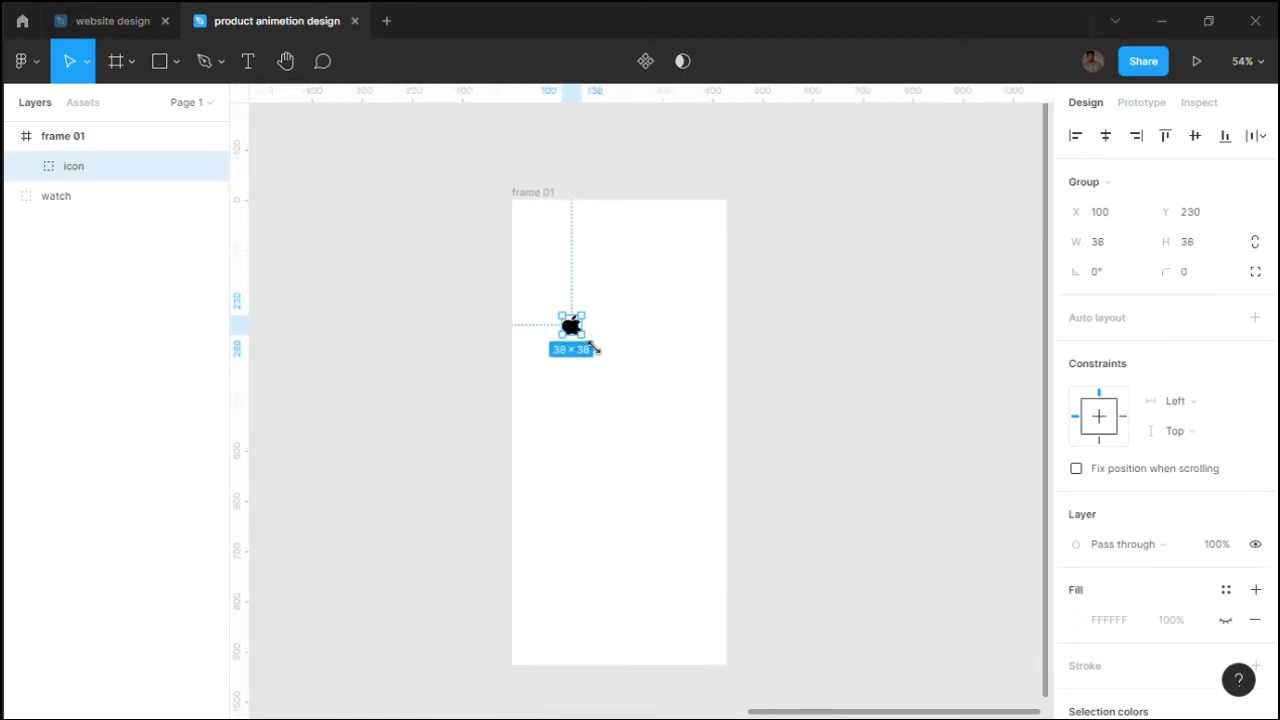
pyautogui.moveTo(593, 347); pyautogui.dragTo(569, 320)
# Step: Centre the apple icon horizontally and move it near the top of frame 01
pyautogui.scroll(2, 585, 341)
pyautogui.click(1106, 135)
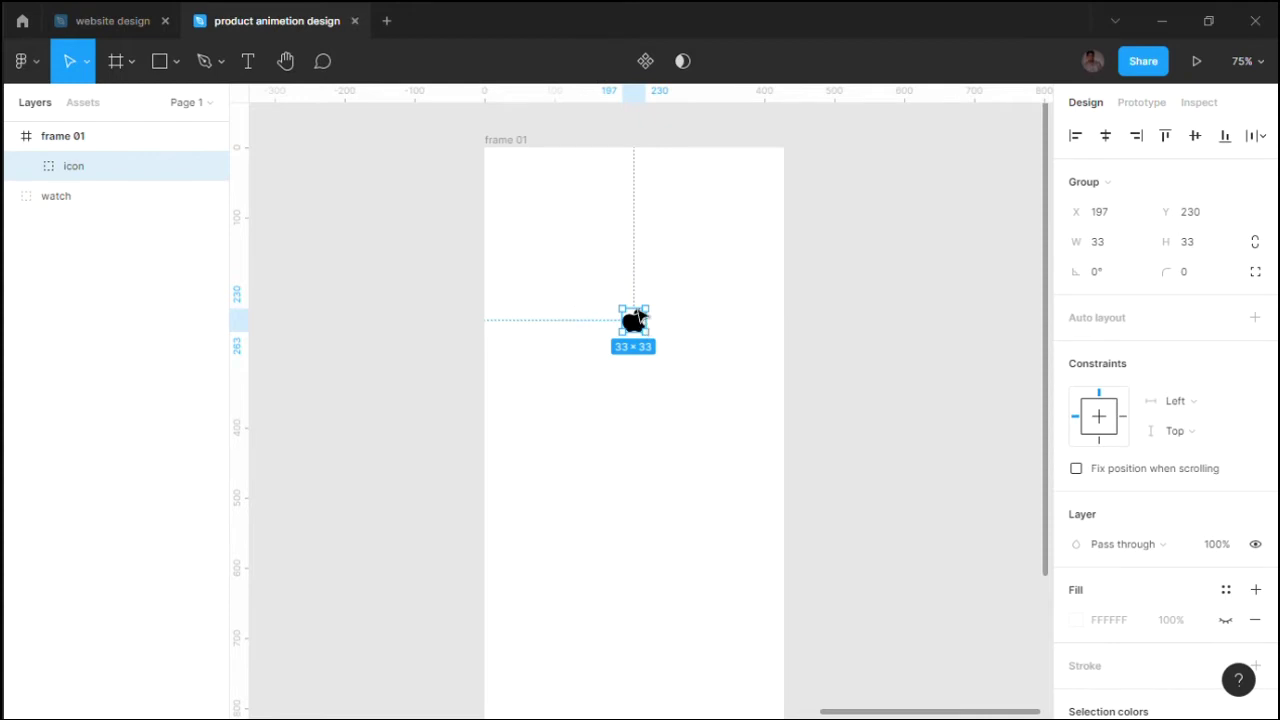
pyautogui.moveTo(636, 318); pyautogui.dragTo(625, 215)
pyautogui.click(600, 314)
# Step: Add a 'watch' text layer in frame 01 and set it to all caps
pyautogui.press('t')
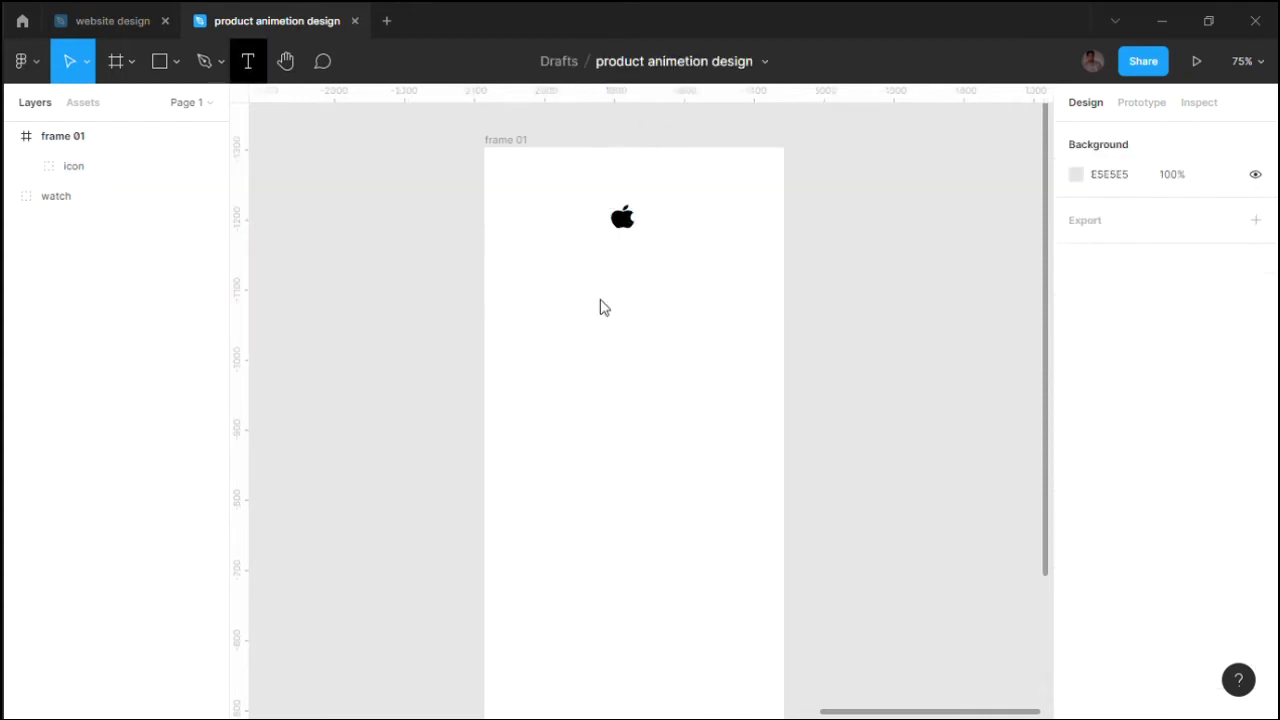
pyautogui.click(613, 330)
pyautogui.write('watch')
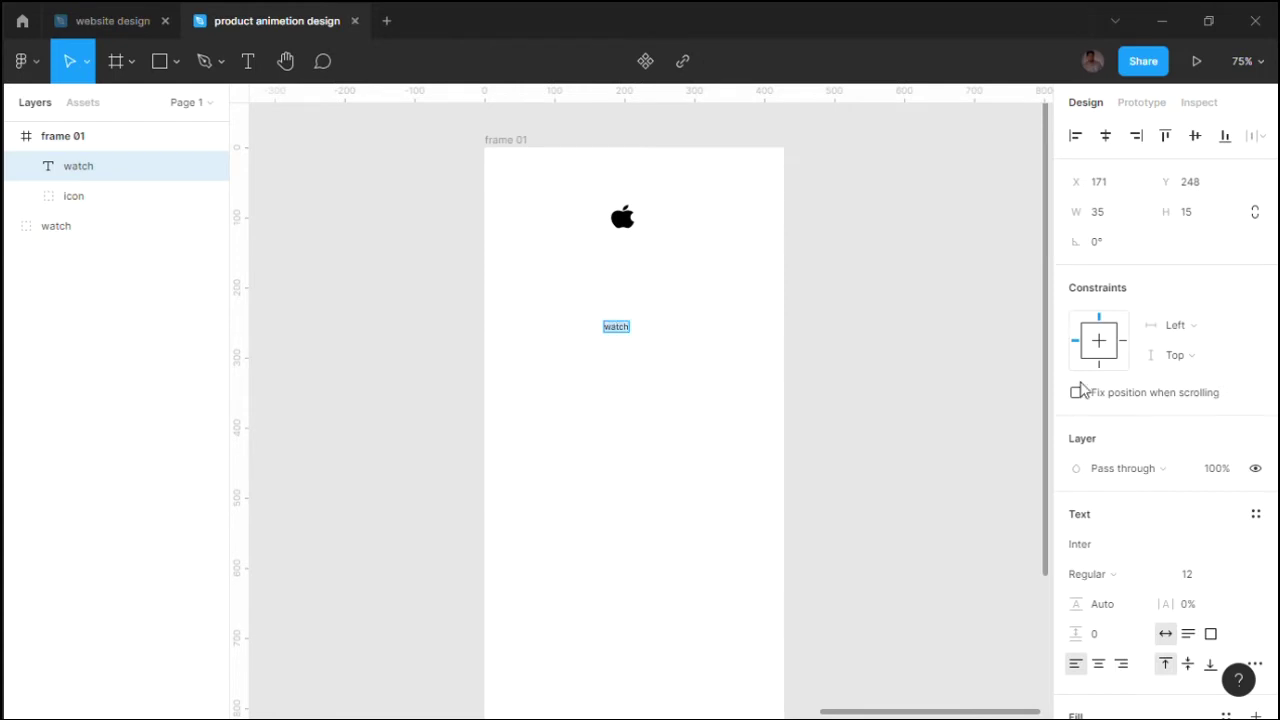
pyautogui.scroll(-3, 1260, 527)
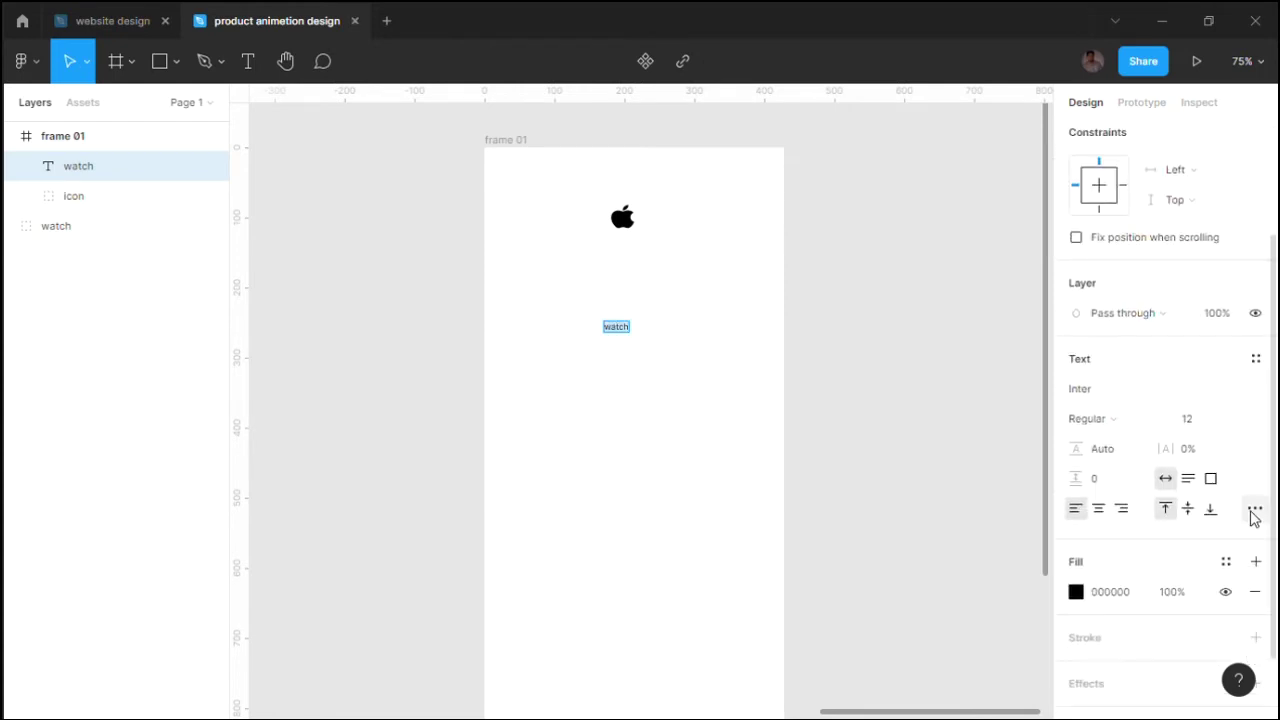
pyautogui.click(1255, 509)
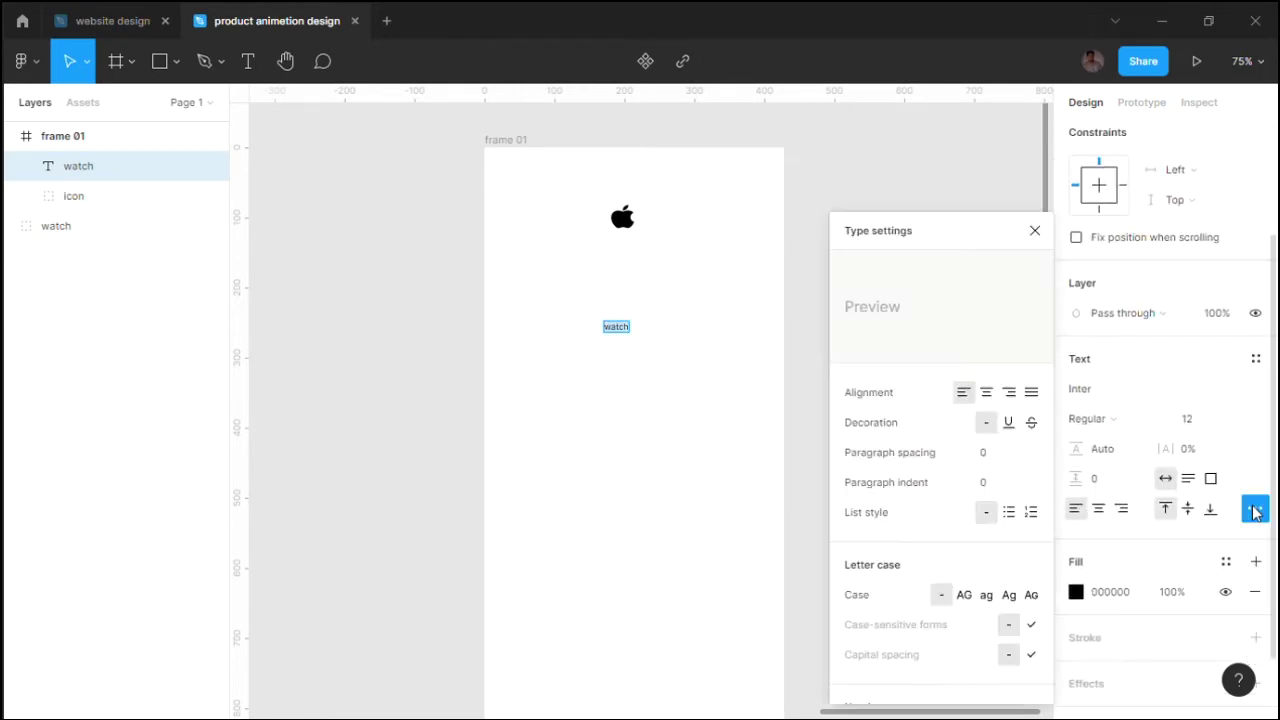
pyautogui.click(1009, 595)
pyautogui.click(964, 596)
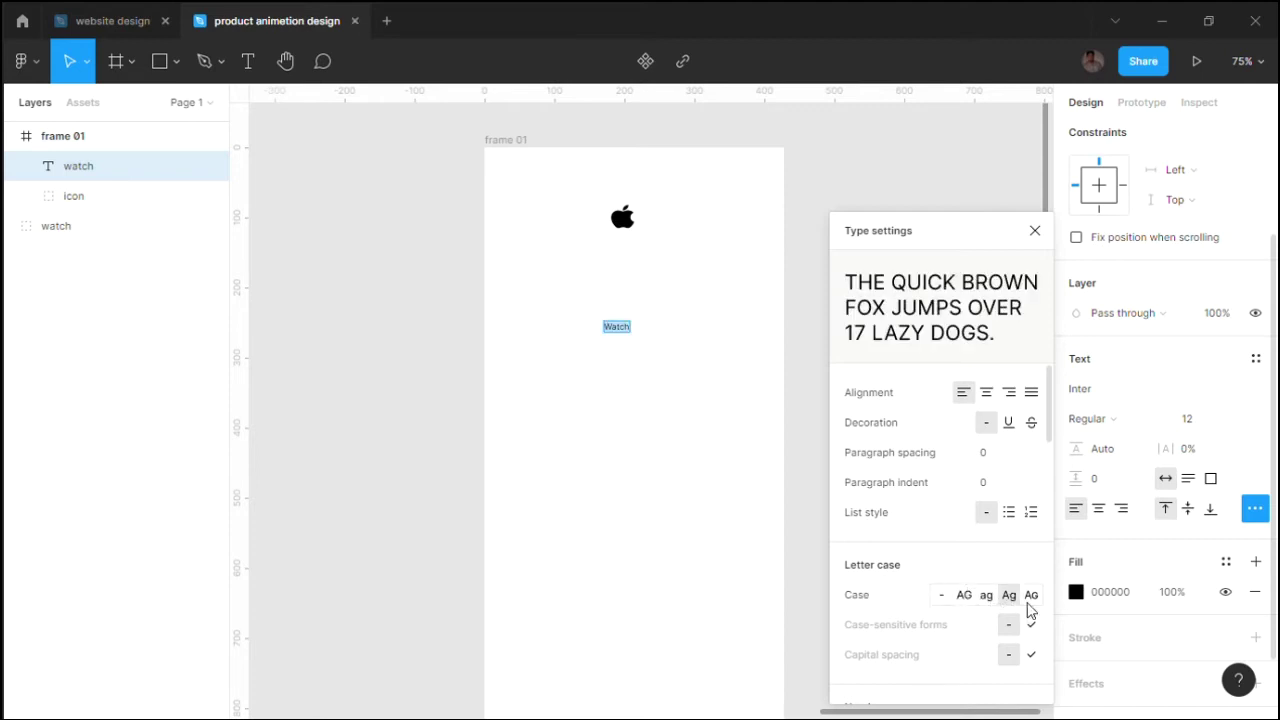
# Step: Set the WATCH text to Montserrat Bold, size 24
pyautogui.click(1135, 392)
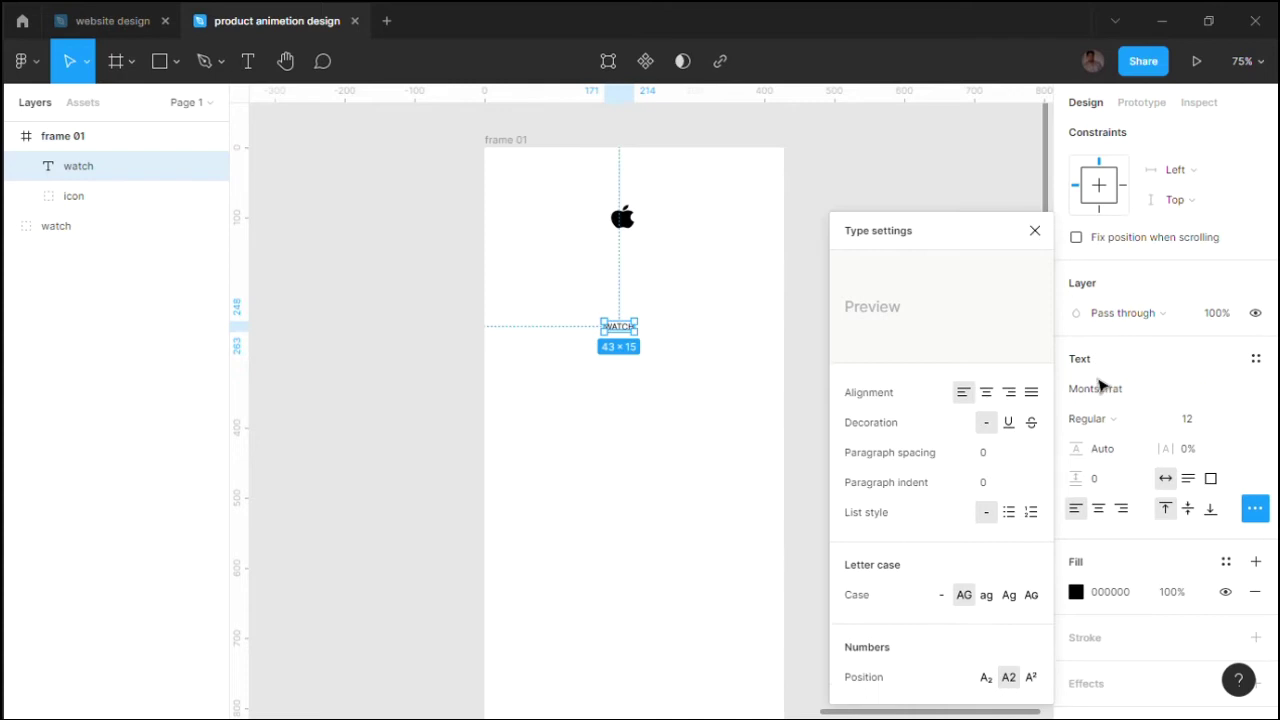
pyautogui.click(1052, 286)
pyautogui.click(1100, 422)
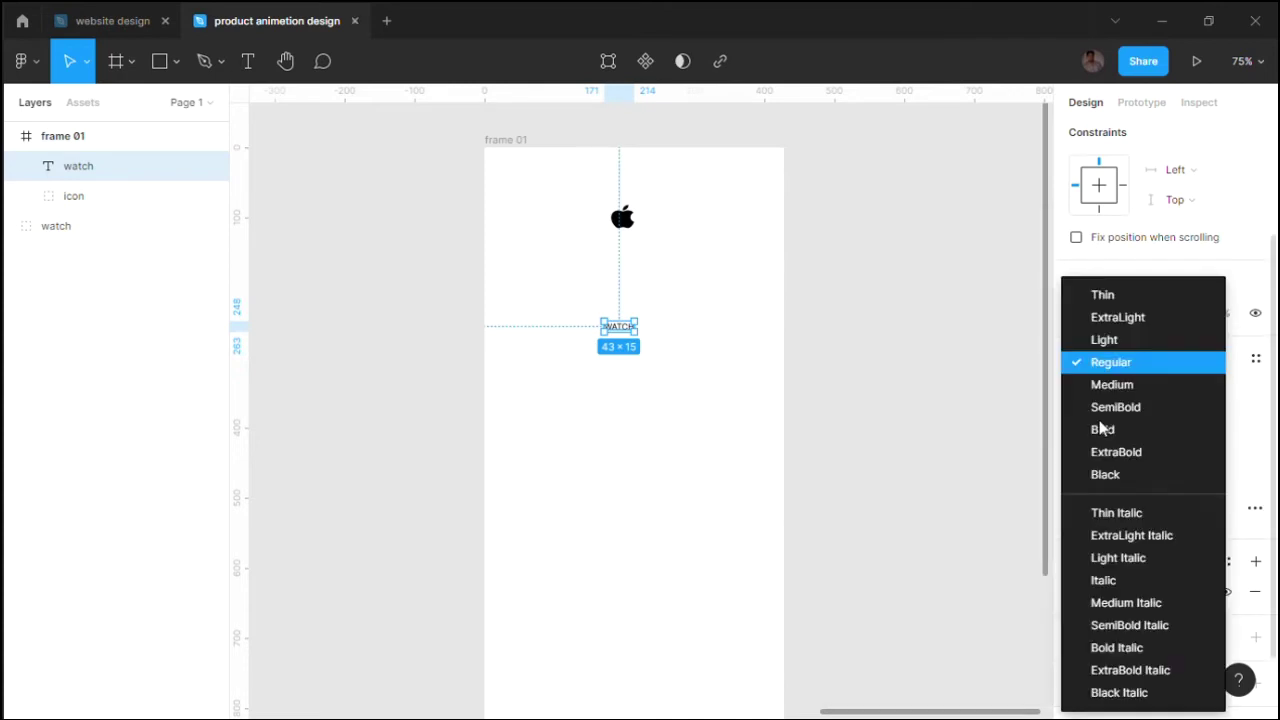
pyautogui.press('Return')
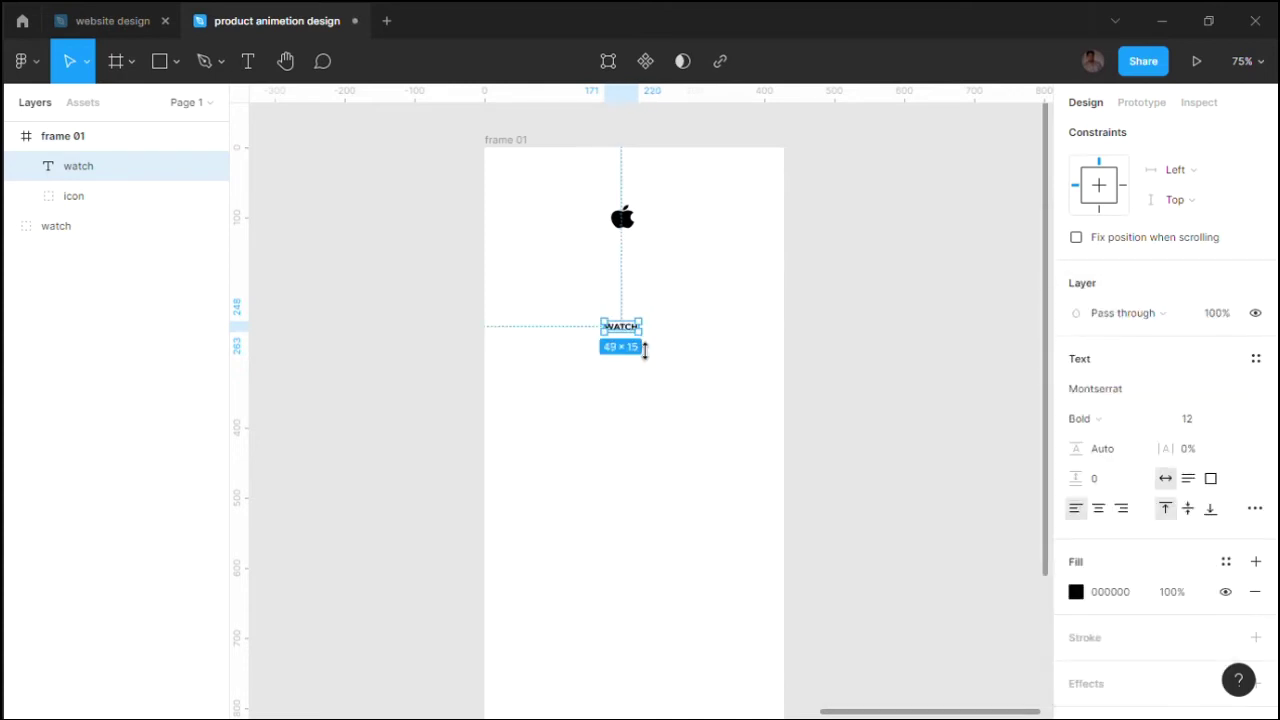
pyautogui.scroll(3, 633, 347)
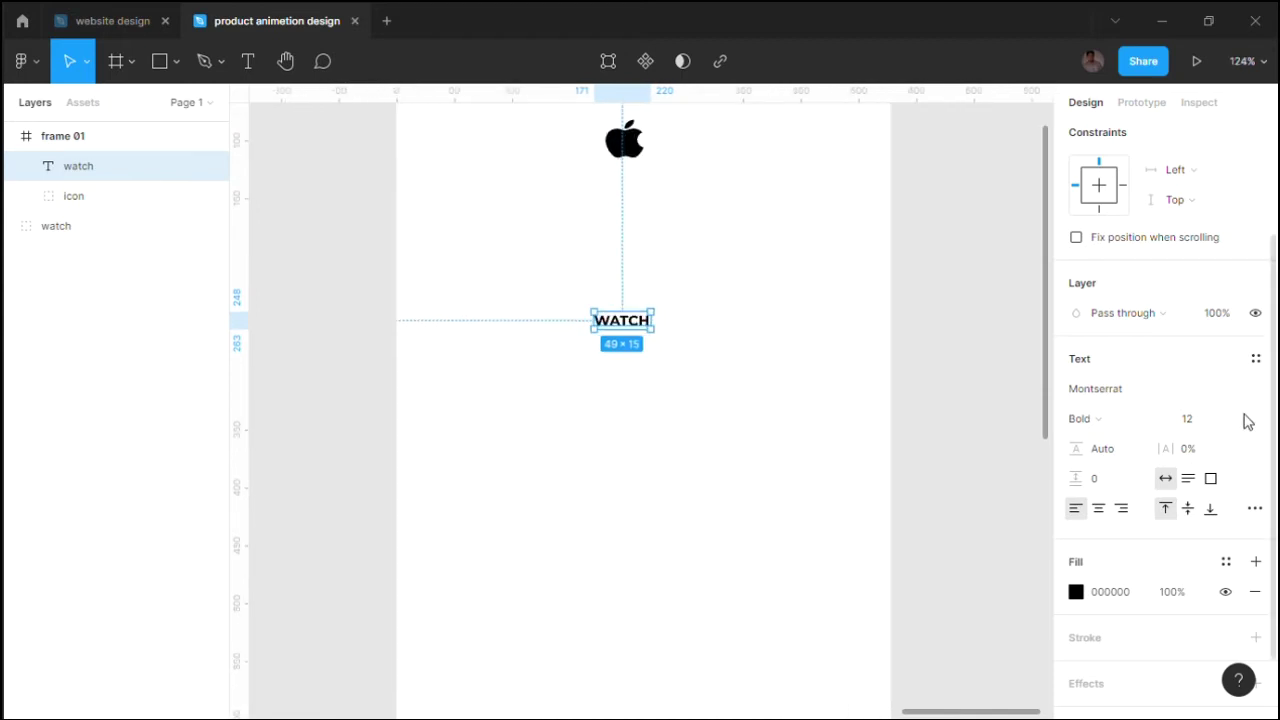
pyautogui.click(1235, 418)
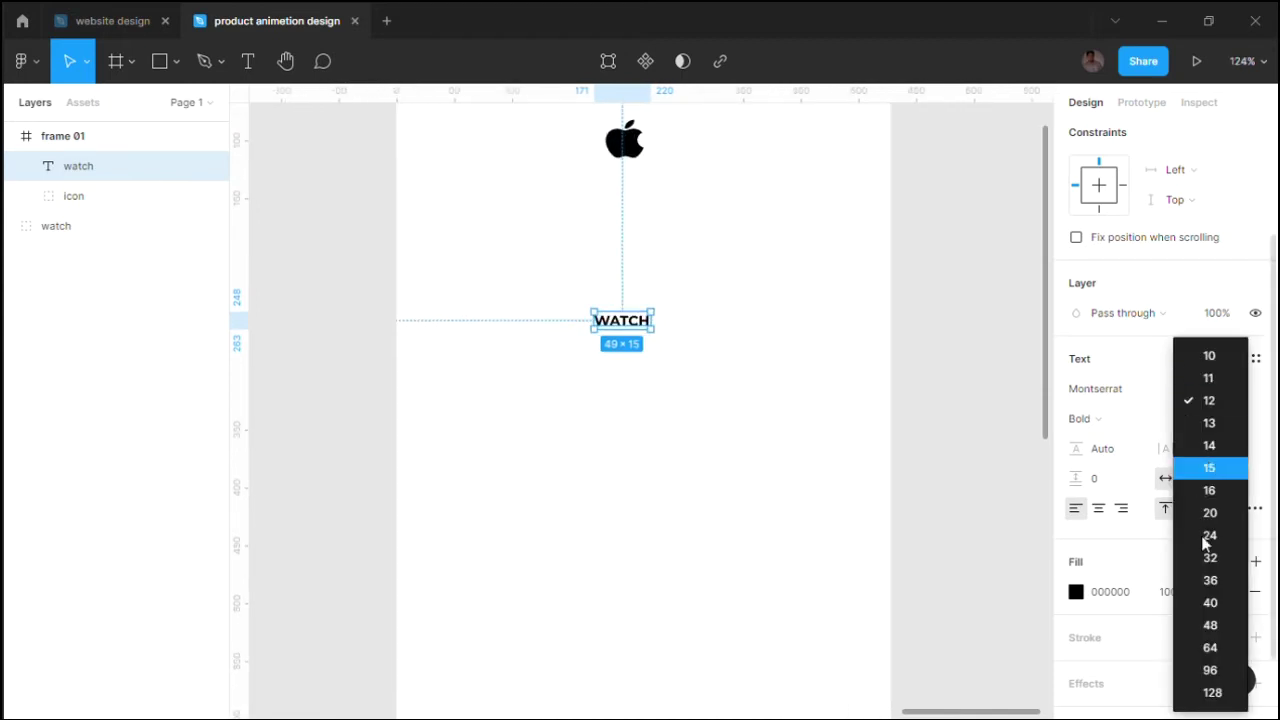
pyautogui.press('Return')
pyautogui.scroll(-3, 646, 314)
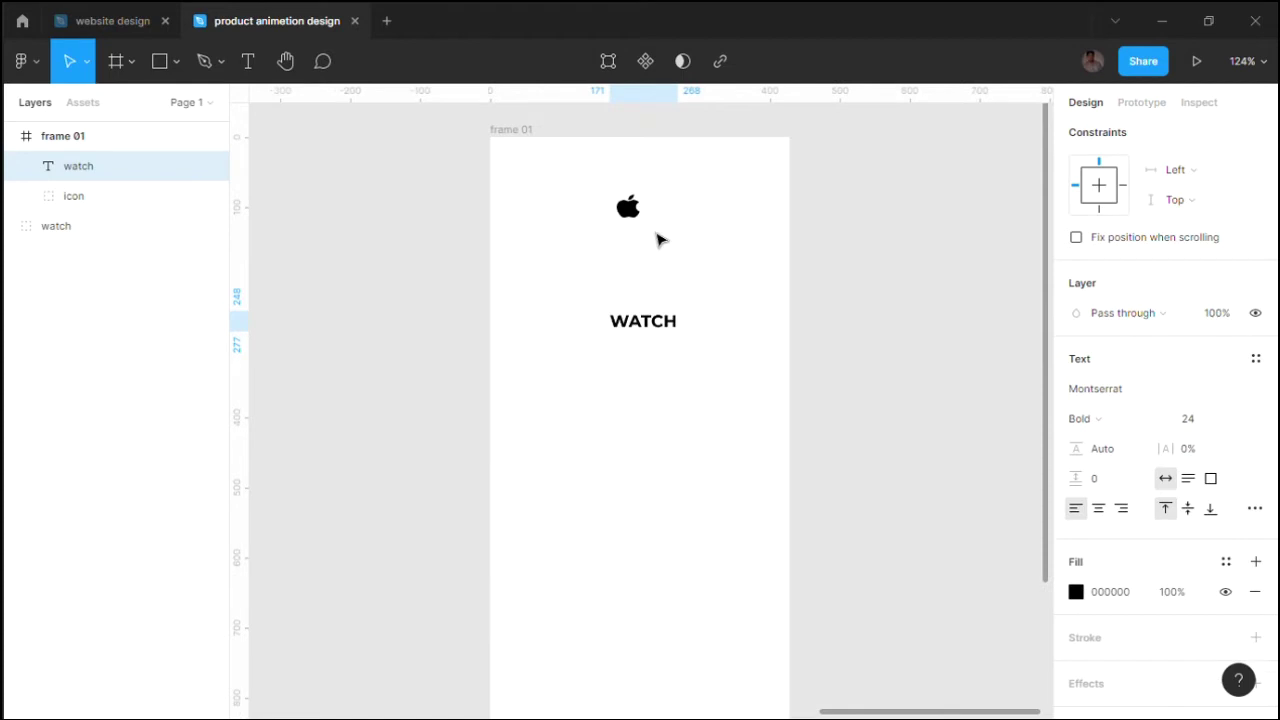
pyautogui.click(1076, 591)
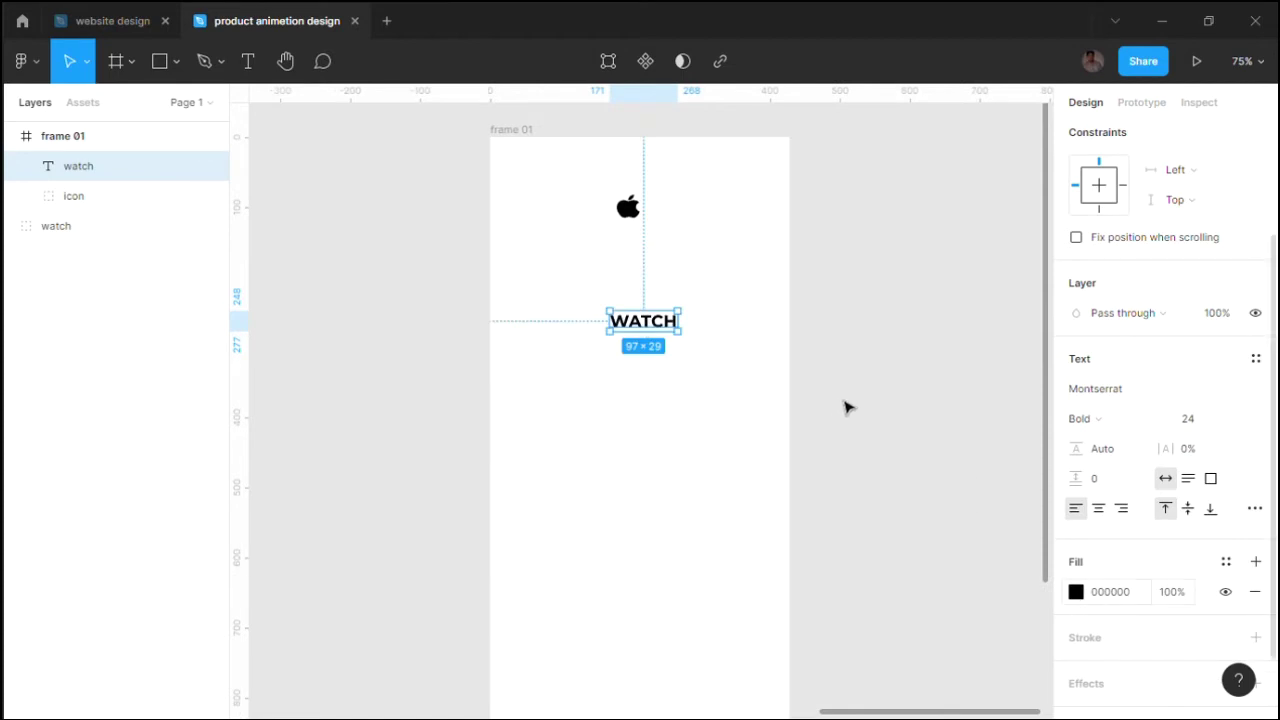
# Step: Recolour WATCH to 525050 and move it up beside the Apple logo
pyautogui.write('525050')
pyautogui.press('Return')
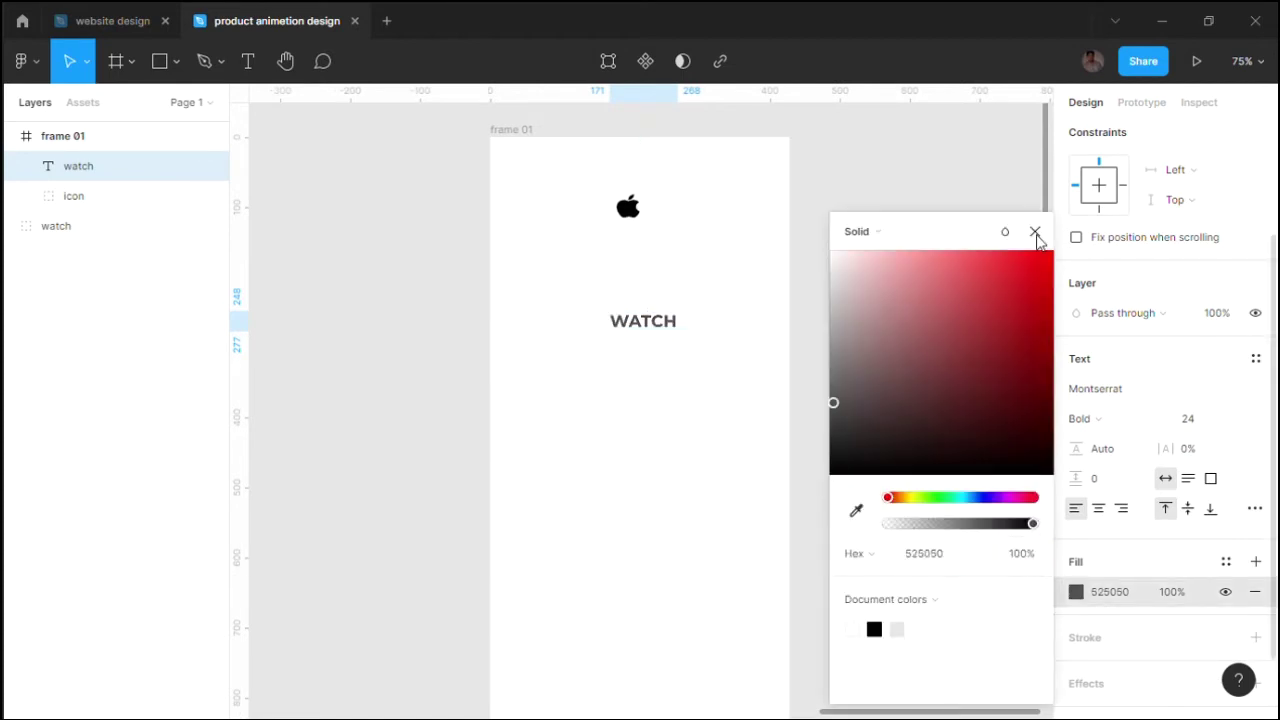
pyautogui.click(660, 331)
pyautogui.moveTo(643, 321)
pyautogui.mouseDown()
pyautogui.moveTo(680, 226)
pyautogui.moveTo(672, 208)
pyautogui.moveTo(687, 215)
pyautogui.moveTo(679, 206)
pyautogui.mouseUp()
pyautogui.scroll(5, 672, 228)
pyautogui.press('Up')
pyautogui.press('Up')
pyautogui.press('Up')
pyautogui.press('Up')
# Step: Enlarge the WATCH text to font size 26
pyautogui.click(685, 217)
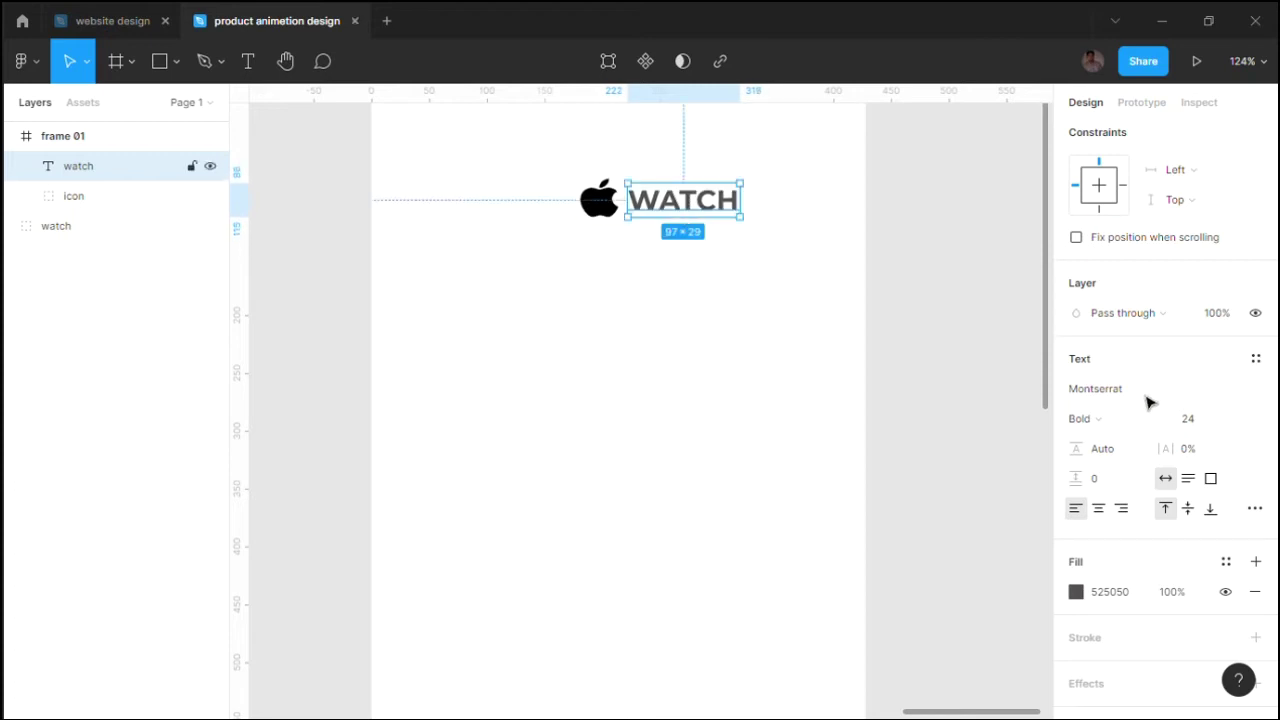
pyautogui.click(1188, 418)
pyautogui.write('26')
pyautogui.click(697, 220)
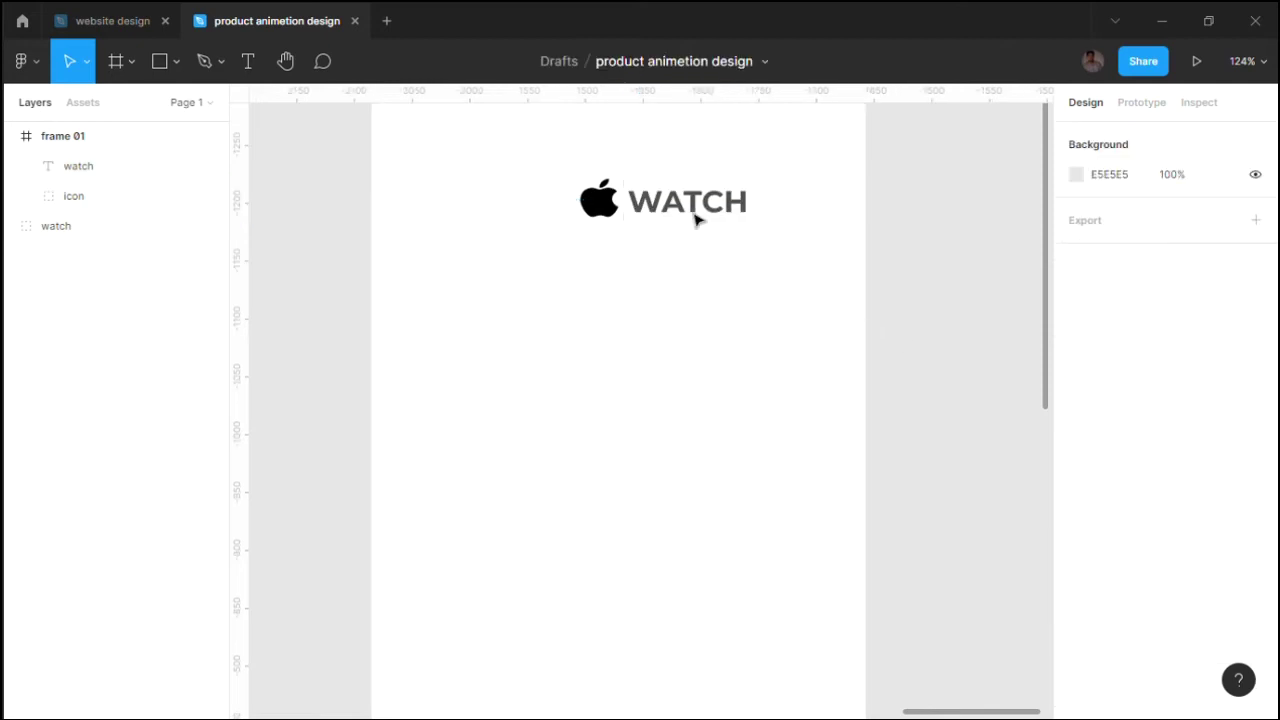
pyautogui.click(697, 220)
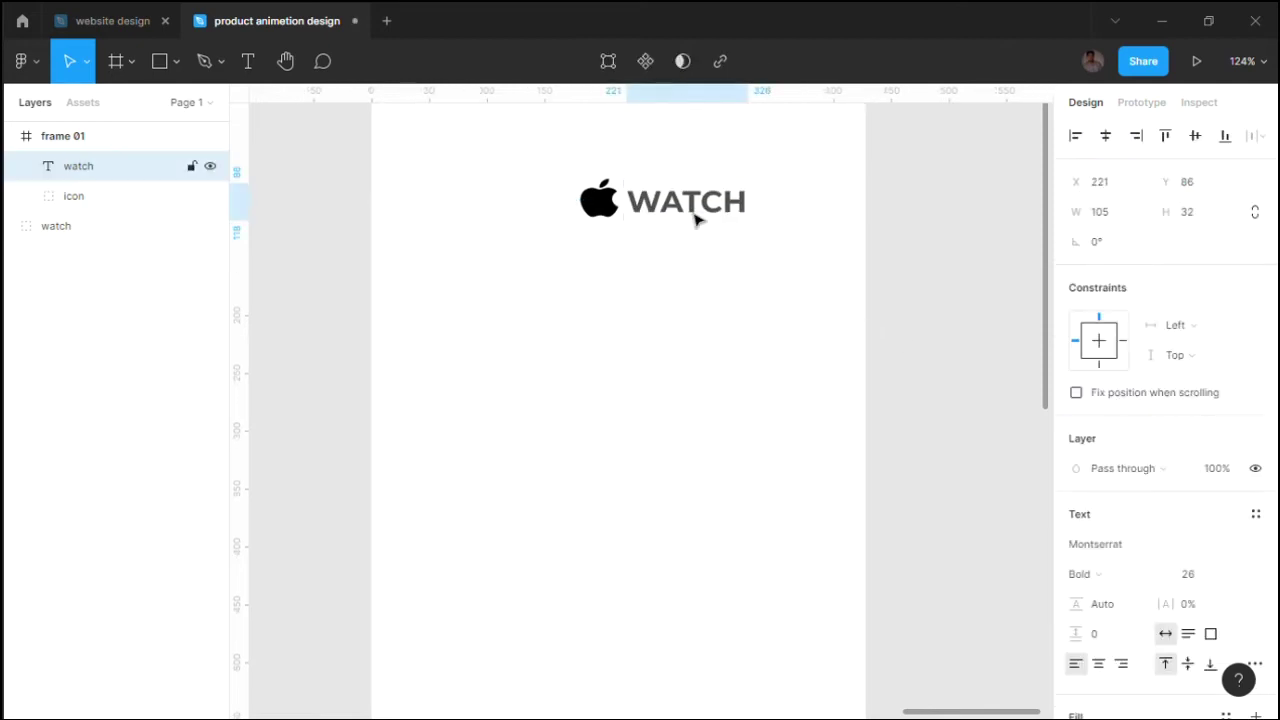
pyautogui.keyDown('shift'); pyautogui.click(603, 210); pyautogui.keyUp('shift')
# Step: Group the Apple logo with WATCH, centre the group horizontally and raise it toward the top
pyautogui.rightClick(595, 205)
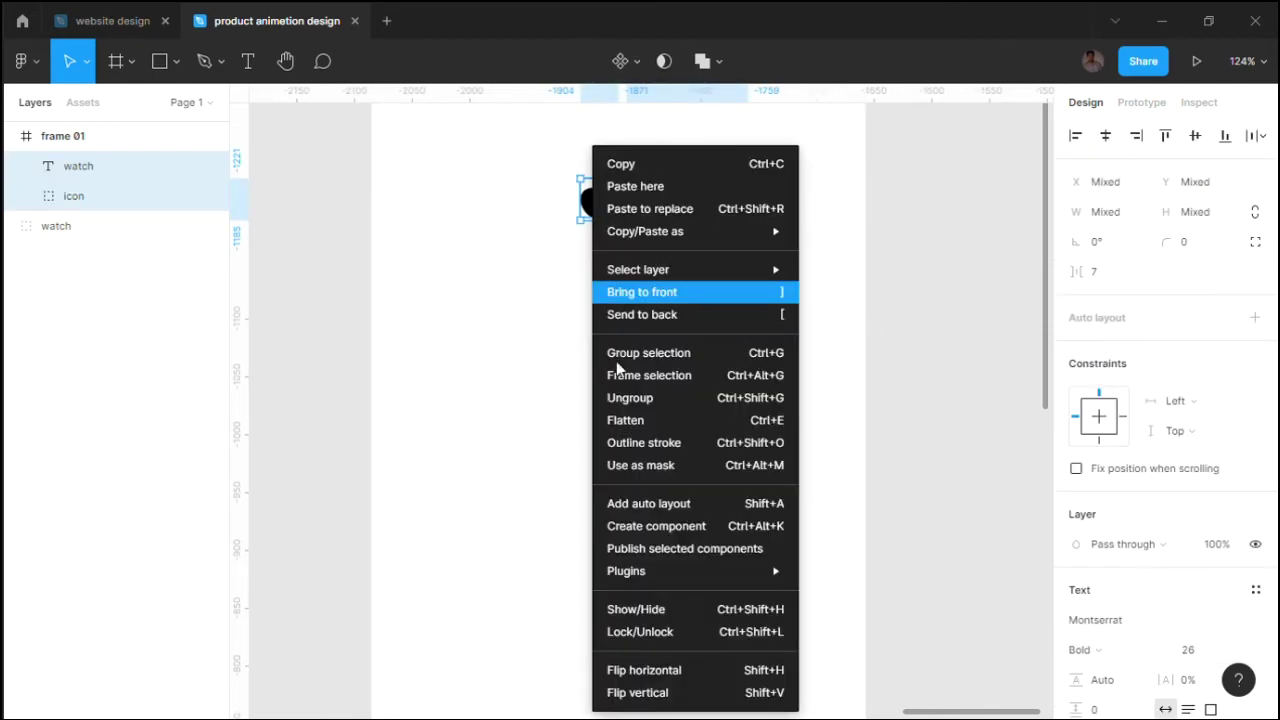
pyautogui.hotkey('ctrl', 'g')
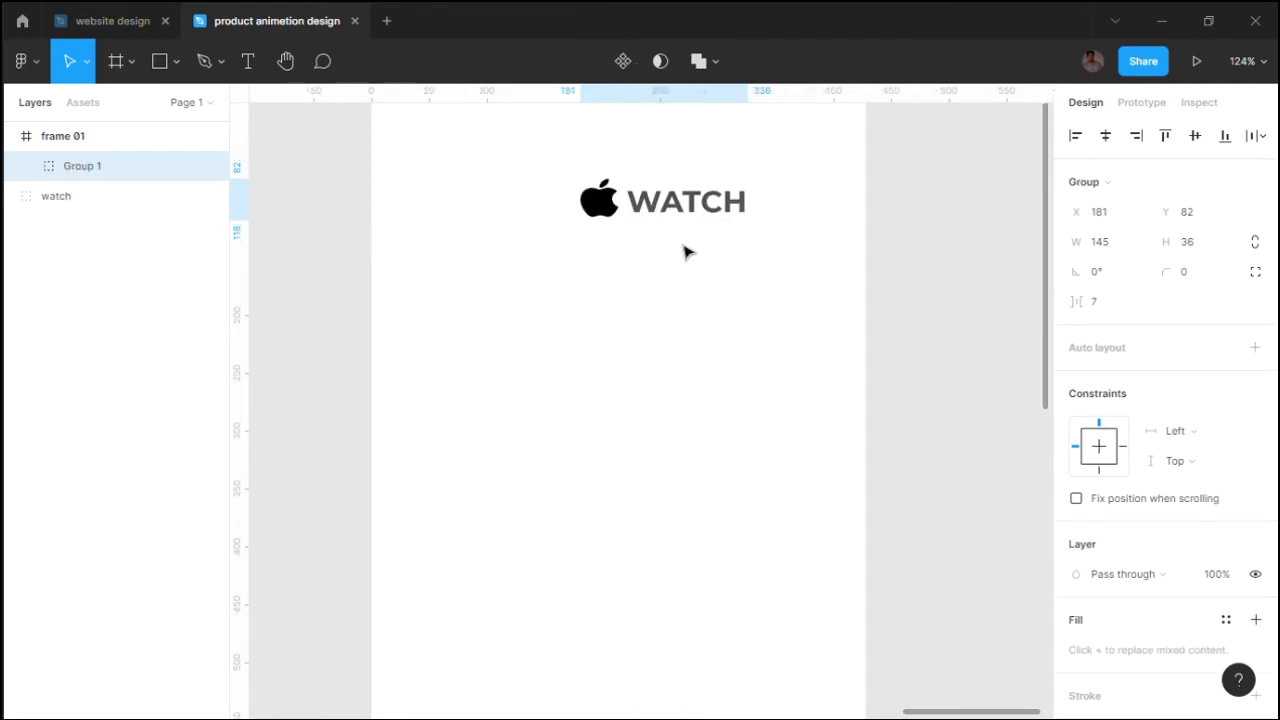
pyautogui.keyDown('ctrl'); pyautogui.scroll(-5, 683, 249); pyautogui.keyUp('ctrl')
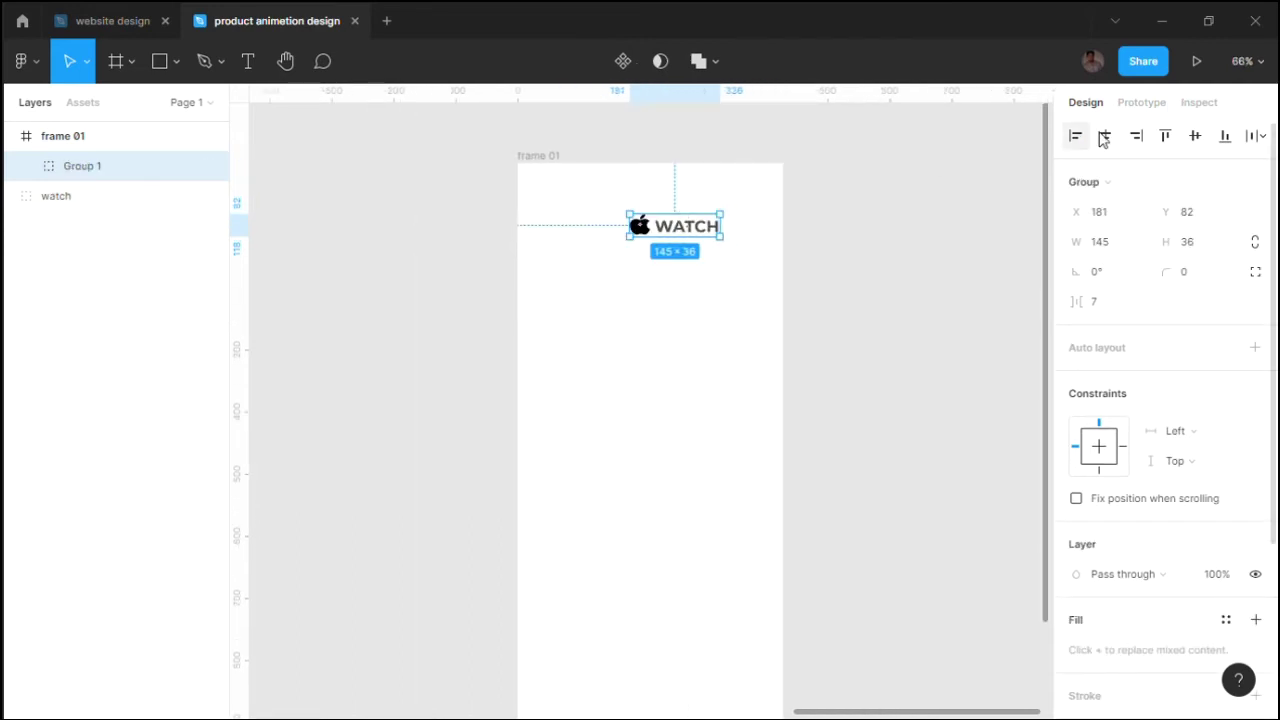
pyautogui.hotkey('shift', 'Left')
pyautogui.hotkey('shift', 'Left')
pyautogui.hotkey('shift', 'Left')
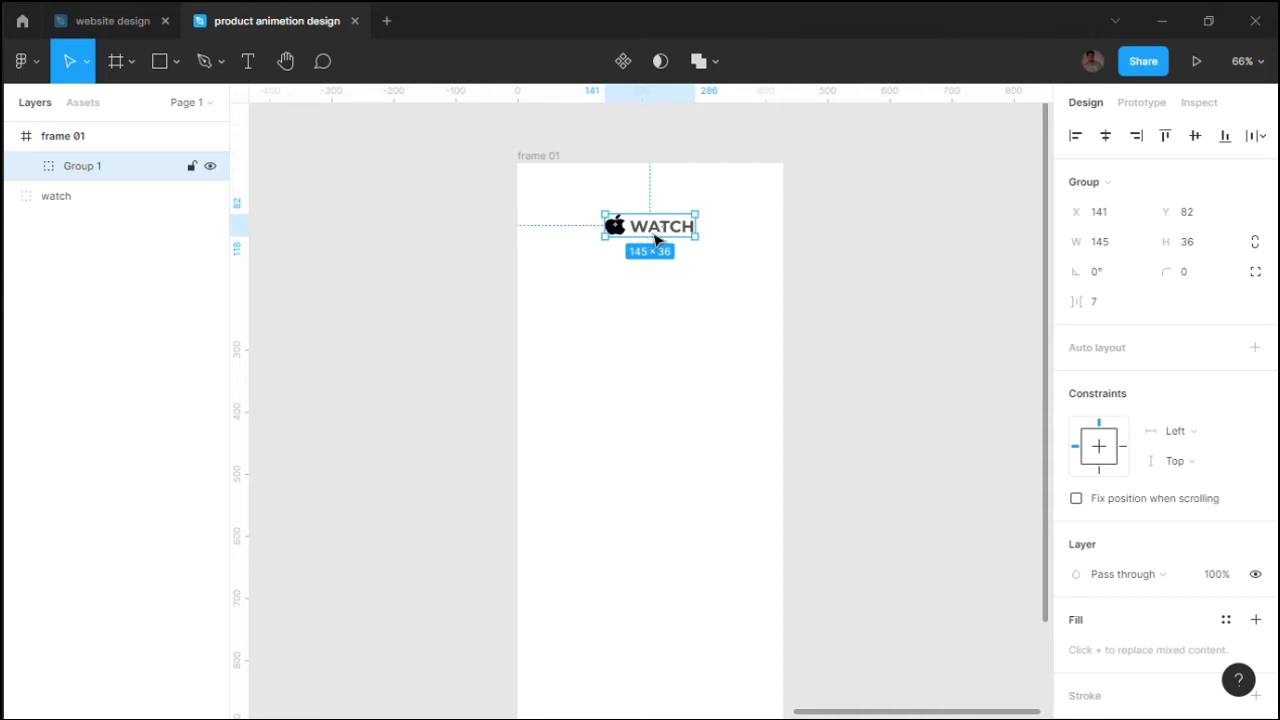
pyautogui.moveTo(657, 236); pyautogui.dragTo(658, 216)
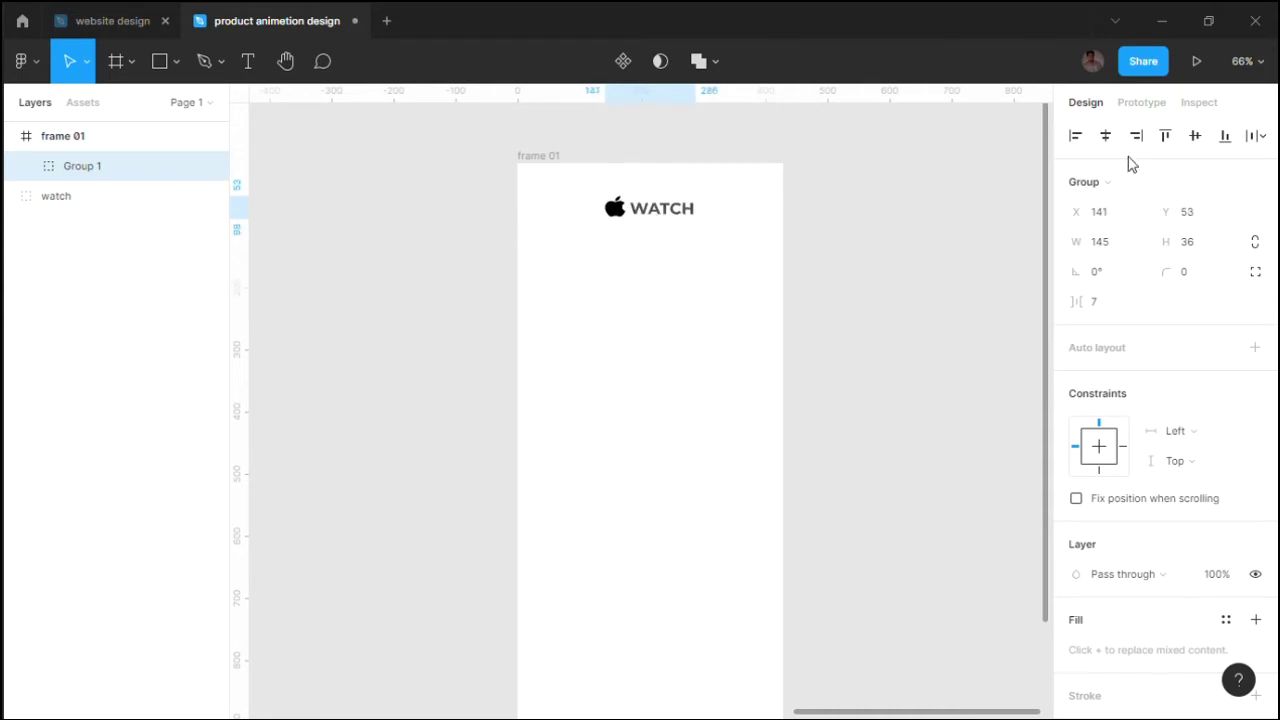
pyautogui.click(940, 240)
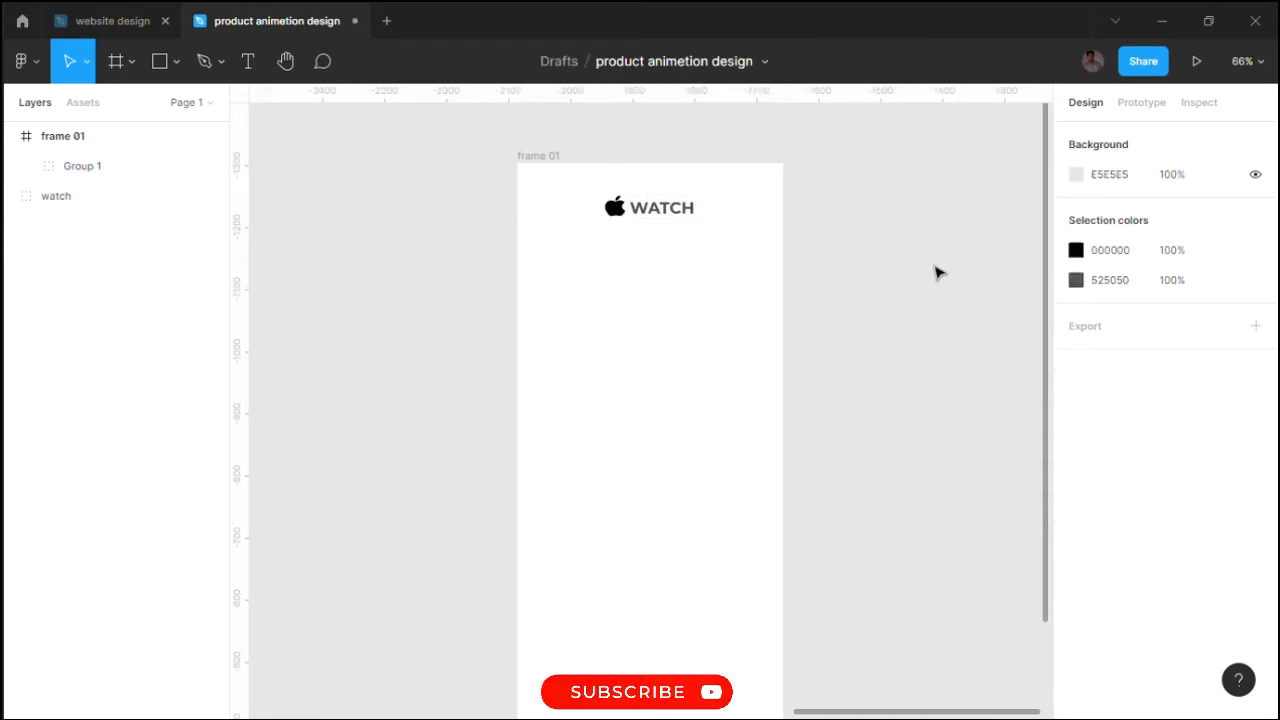
# Step: Copy WATCH below the logo and rewrite the copy as START'S SLECTION
pyautogui.click(678, 216)
pyautogui.click(678, 216)
pyautogui.moveTo(670, 212); pyautogui.dragTo(641, 288)
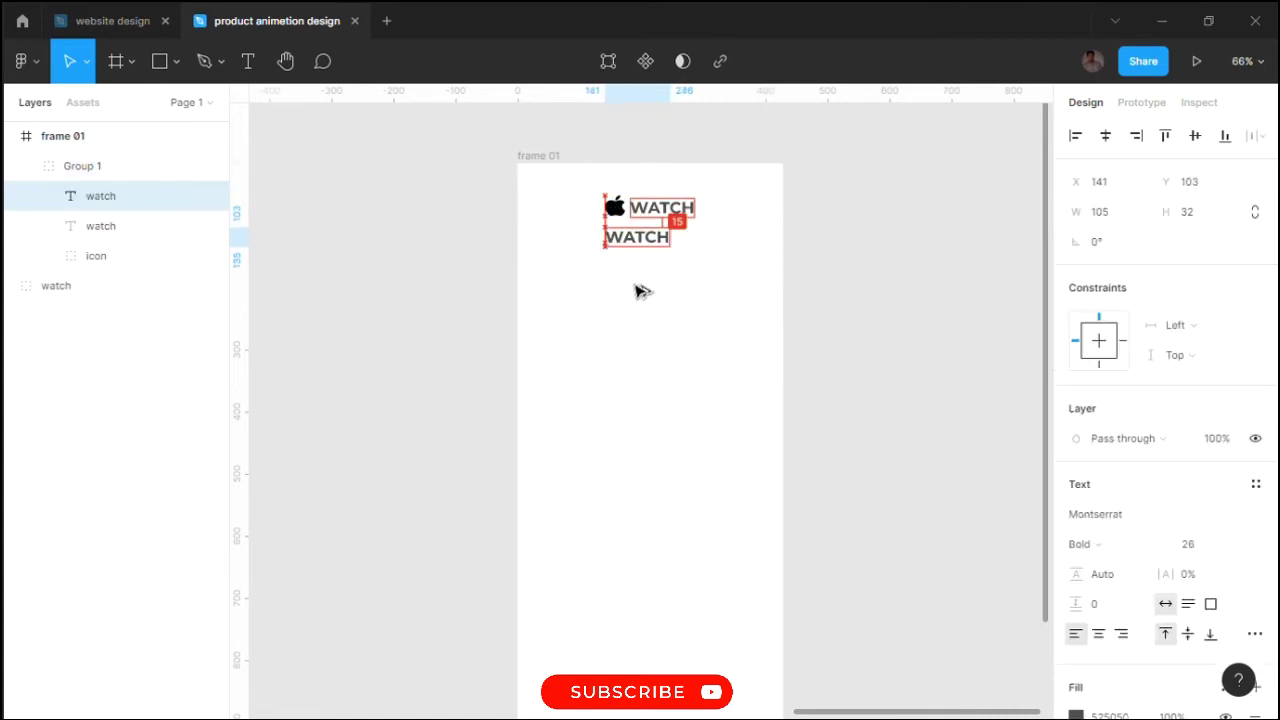
pyautogui.doubleClick(641, 287)
pyautogui.write('start')
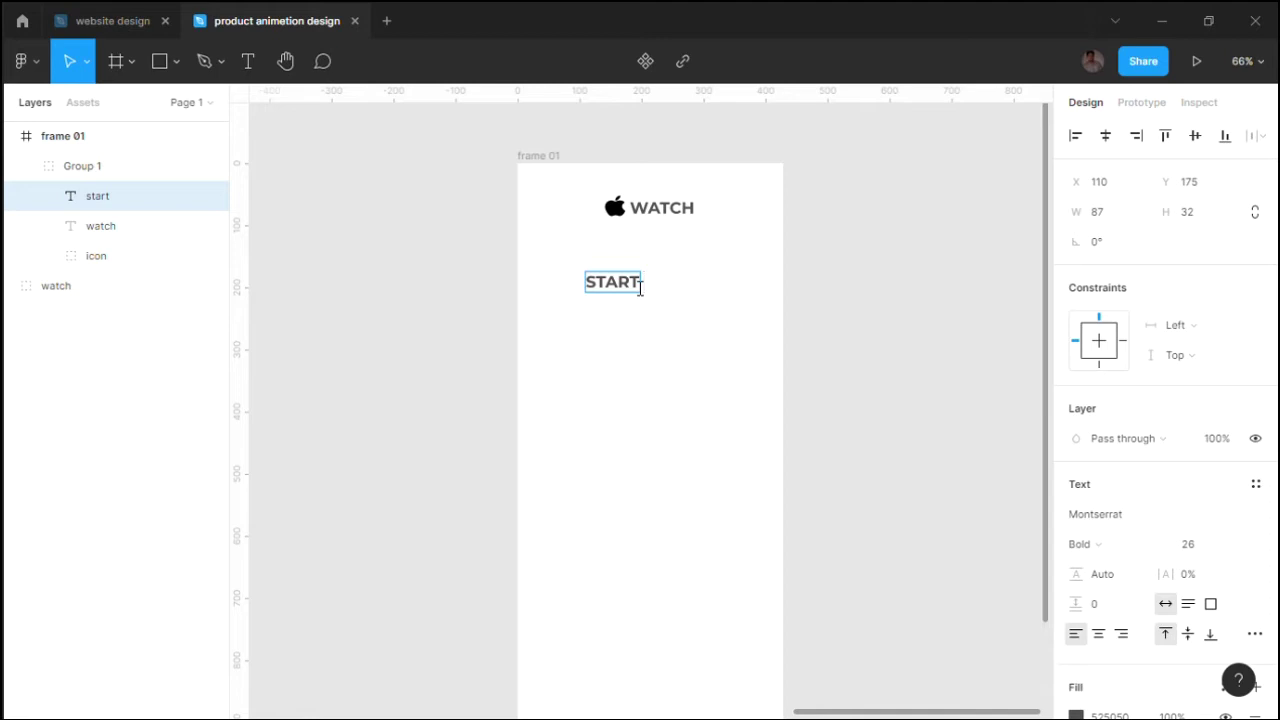
pyautogui.write(' slect')
pyautogui.write('on')
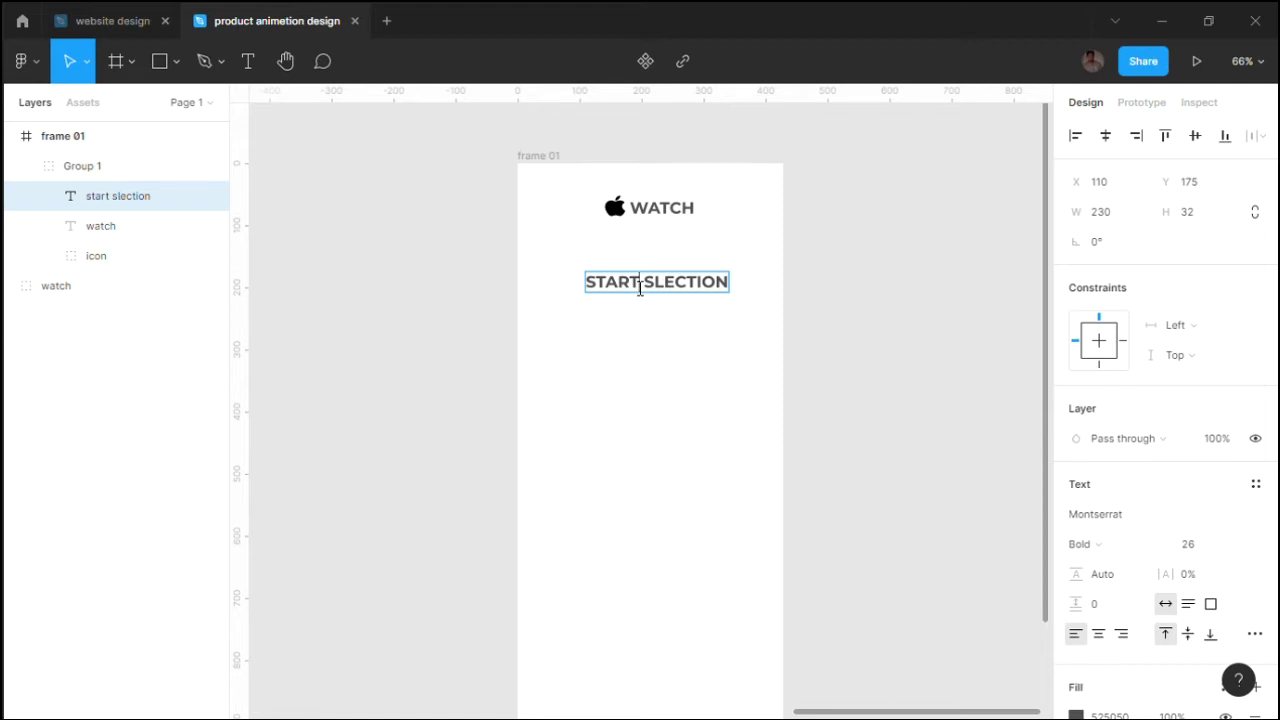
pyautogui.click(640, 289)
pyautogui.write("'s")
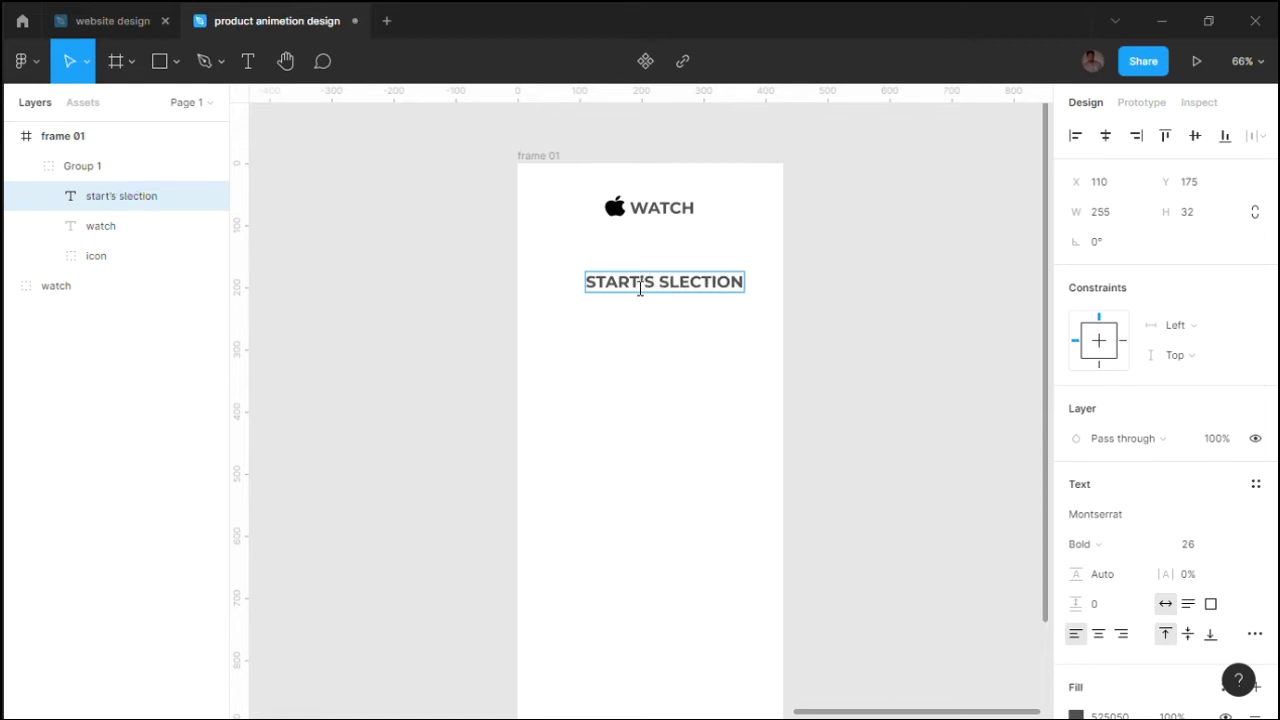
pyautogui.press('Escape')
# Step: Colour the START'S SLECTION heading black (000000)
pyautogui.scroll(-1, 1100, 600)
pyautogui.scroll(-1, 1093, 625)
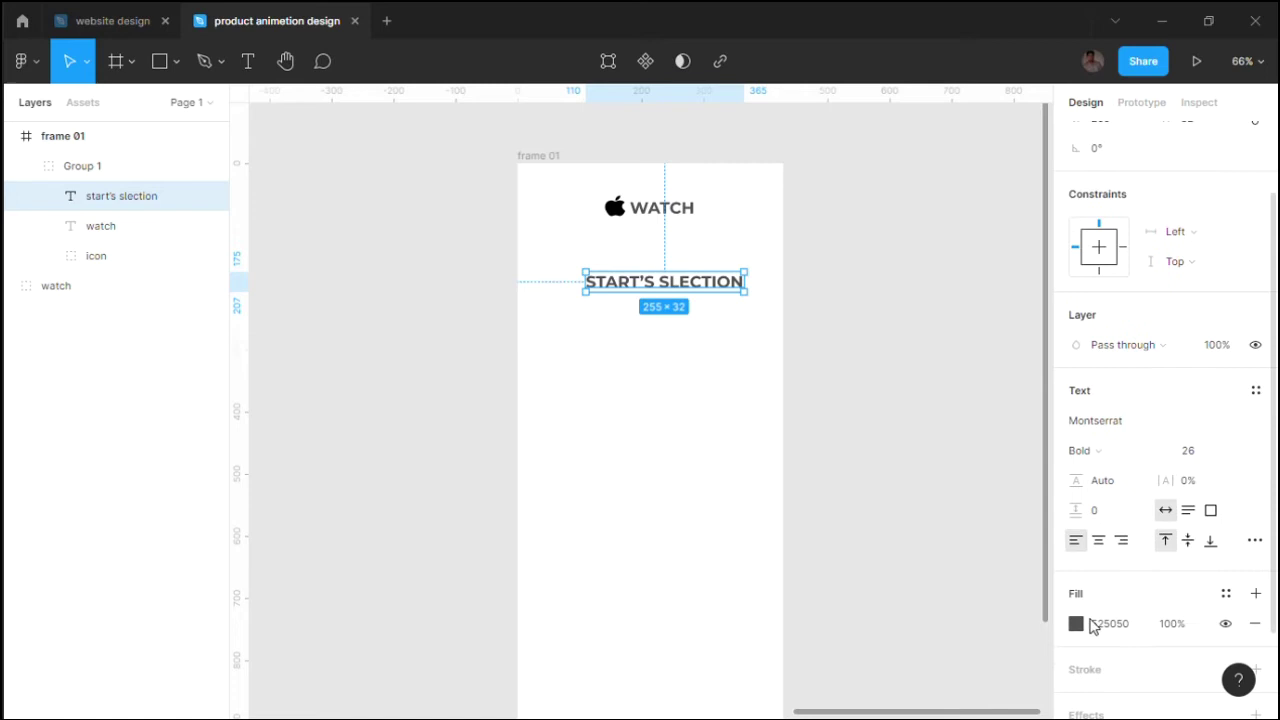
pyautogui.click(1076, 623)
pyautogui.write('000000')
pyautogui.press('Return')
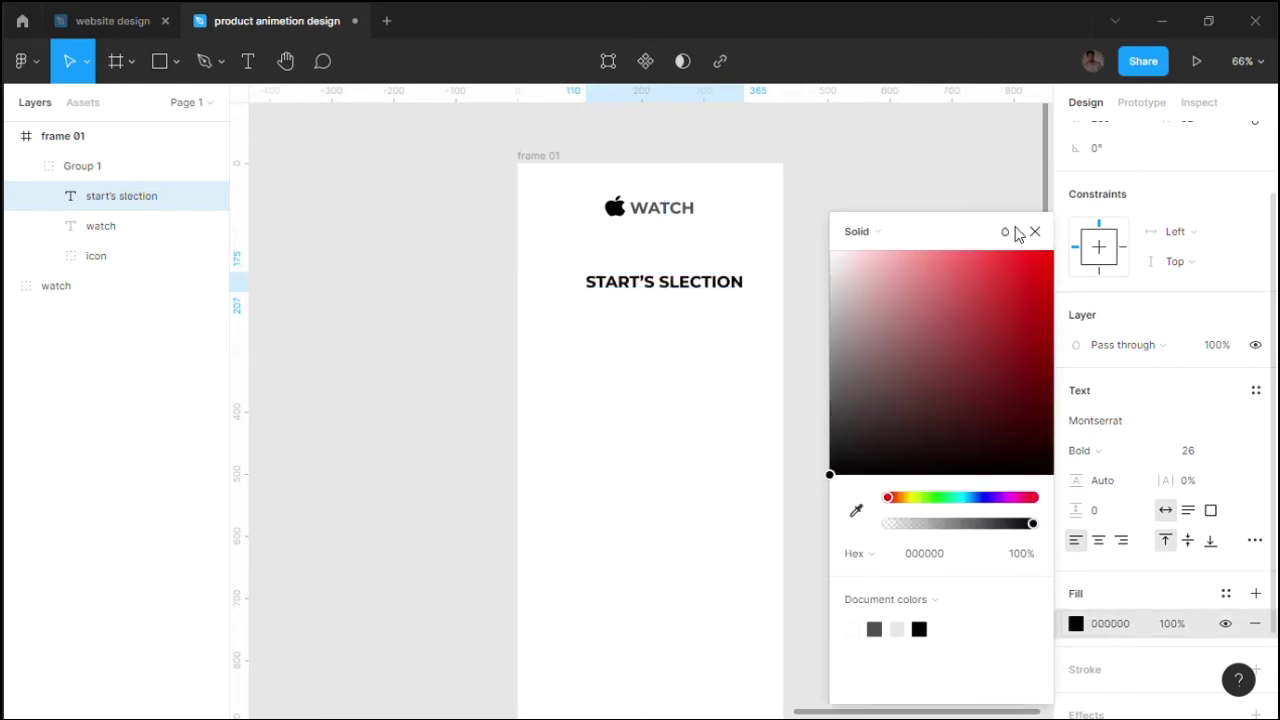
pyautogui.click(1036, 230)
pyautogui.click(589, 257)
pyautogui.click(662, 288)
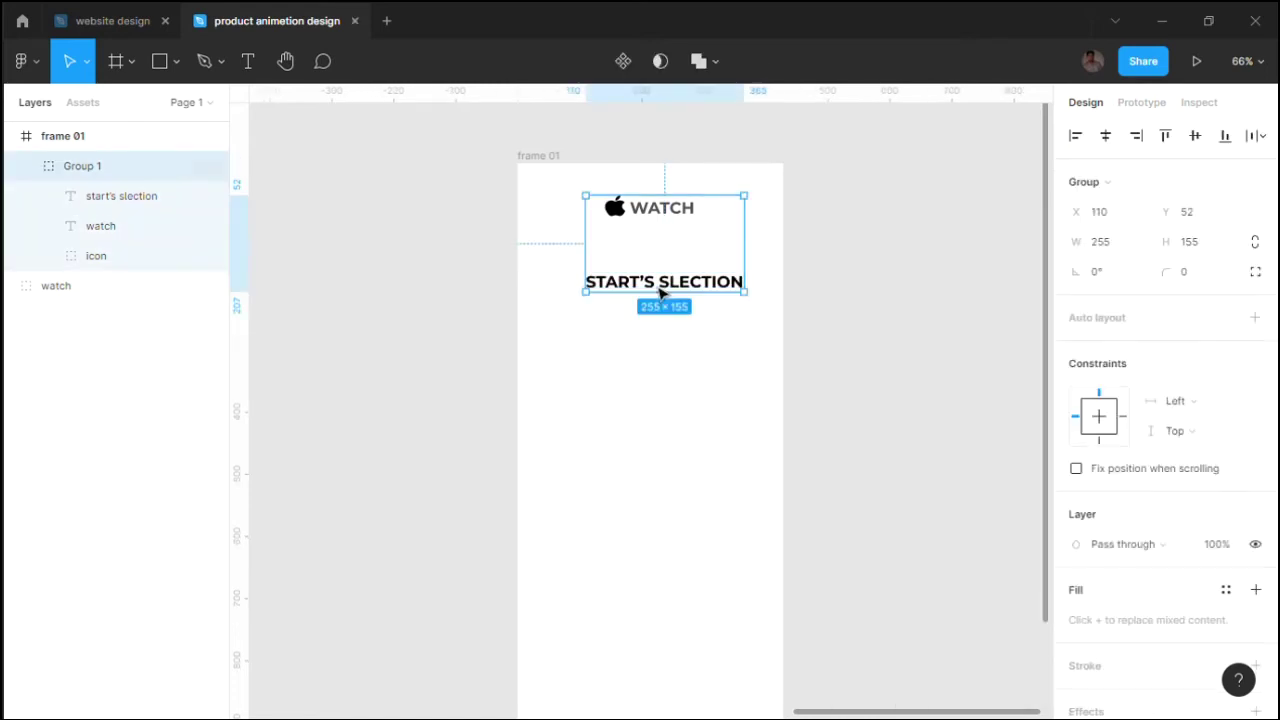
# Step: Ungroup the logo and heading layers and centre the heading horizontally
pyautogui.rightClick(737, 340)
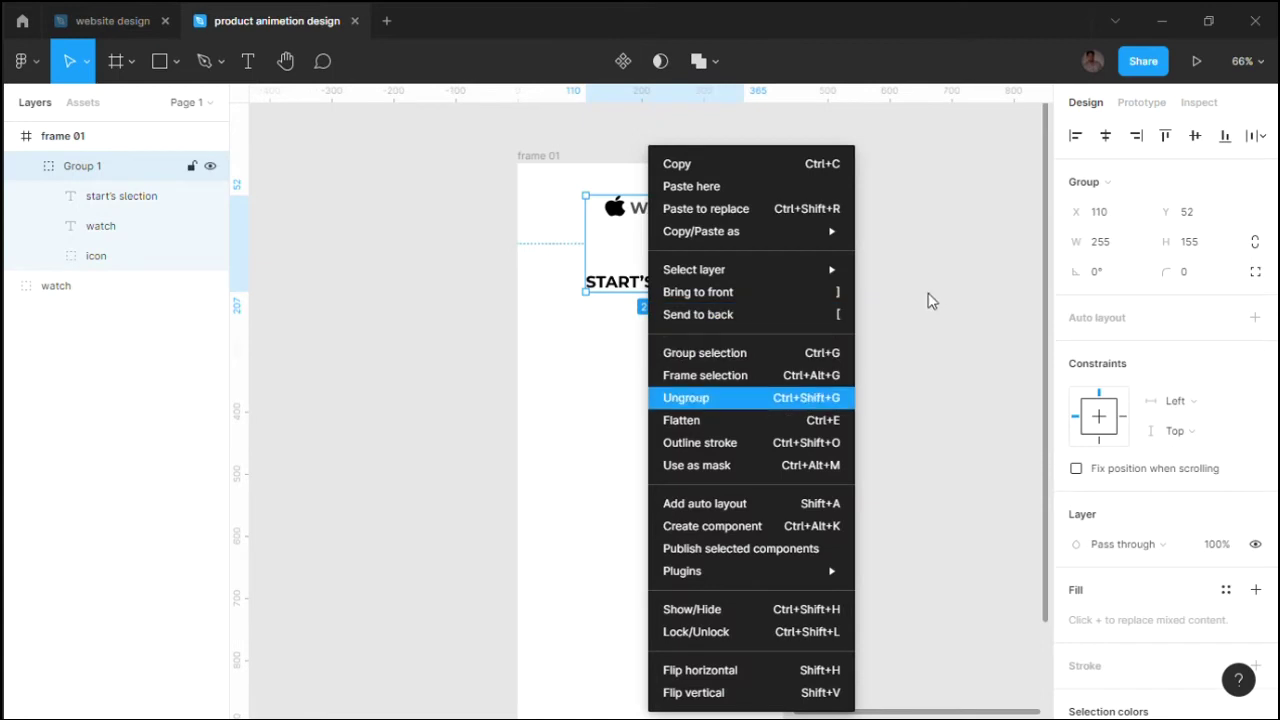
pyautogui.hotkey('ctrl', 'shift', 'g')
pyautogui.press('Escape')
pyautogui.click(714, 291)
pyautogui.click(1105, 135)
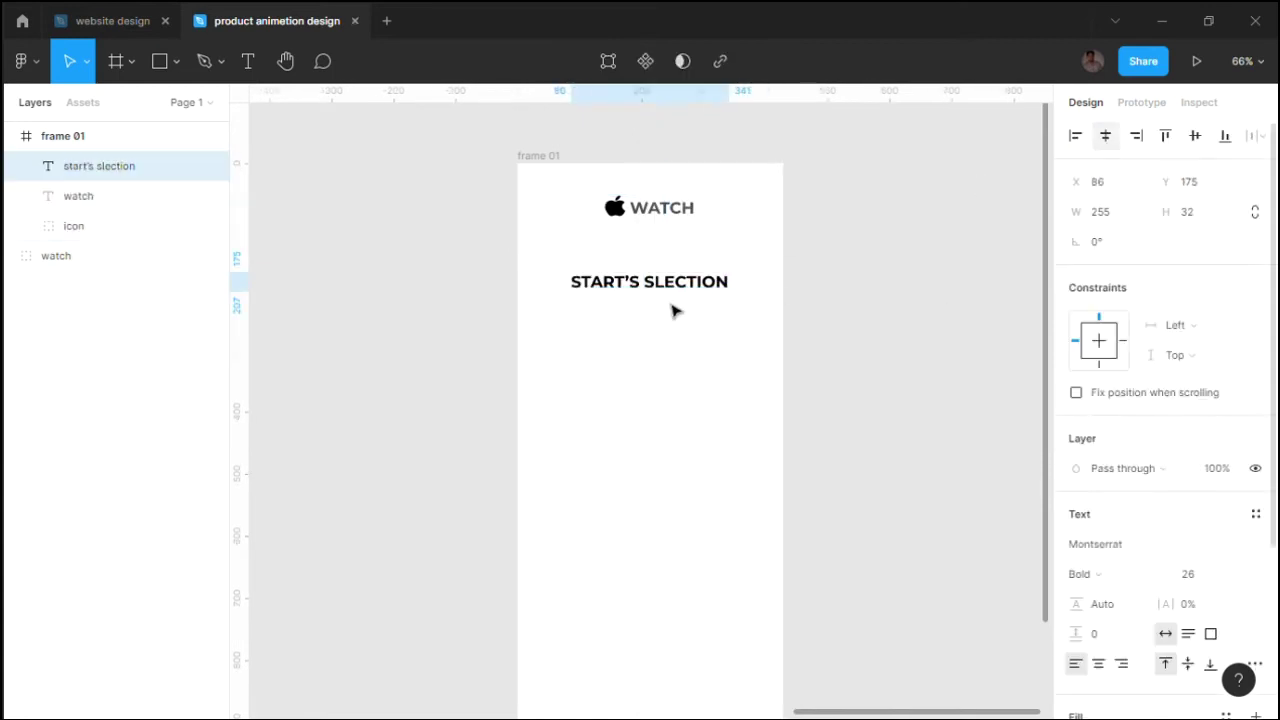
# Step: Change the START'S SLECTION font size to 28, recentring it horizontally
pyautogui.click(1200, 576)
pyautogui.write('2')
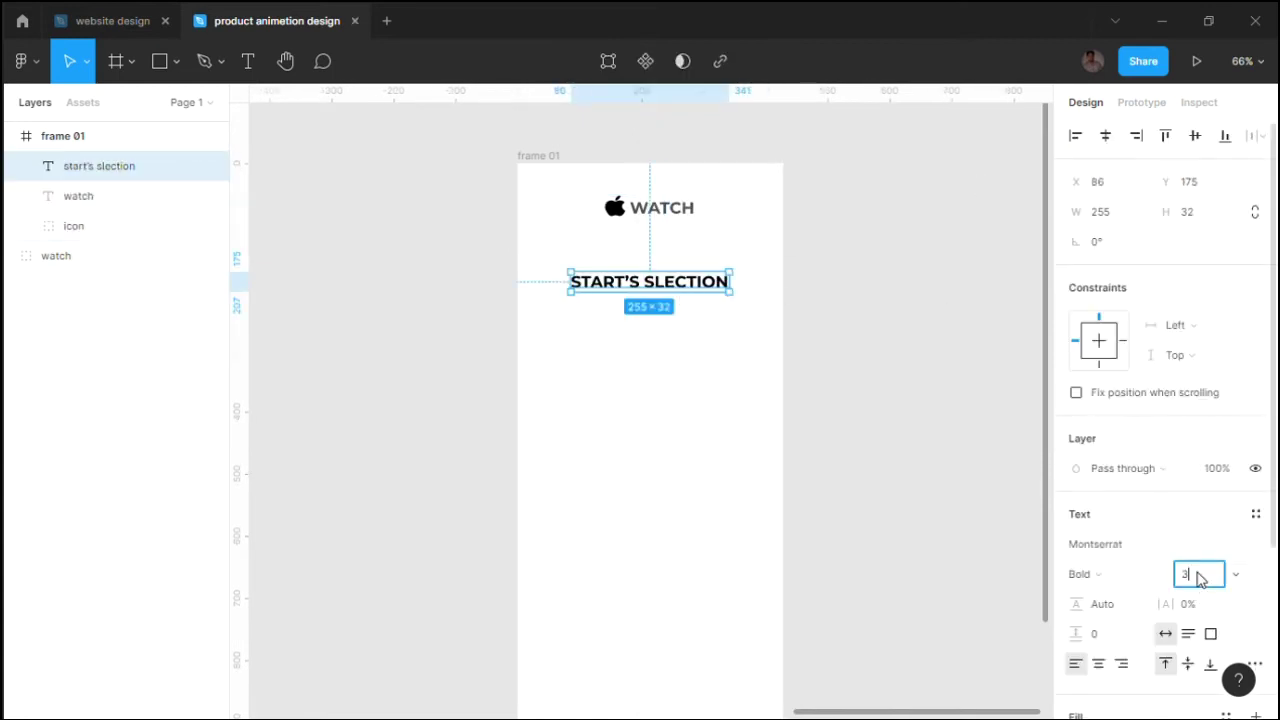
pyautogui.write('0')
pyautogui.click(608, 358)
pyautogui.click(650, 283)
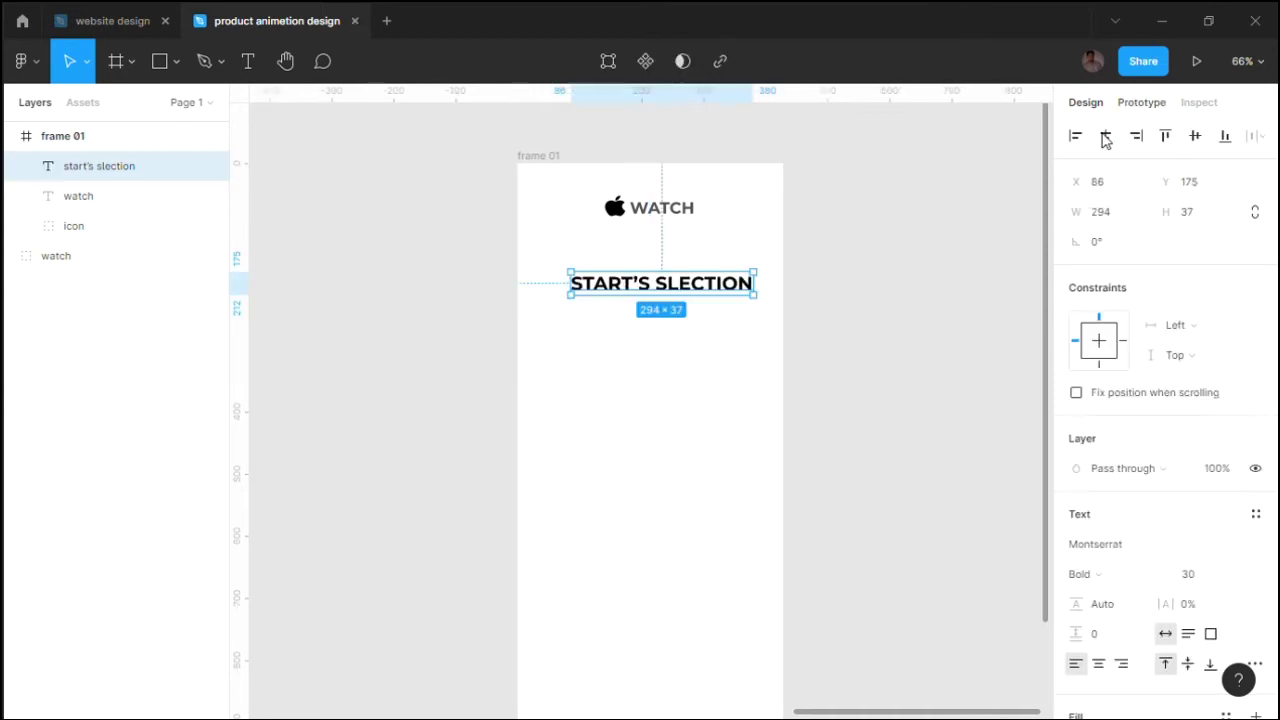
pyautogui.click(1105, 135)
pyautogui.click(1198, 574)
pyautogui.write('26')
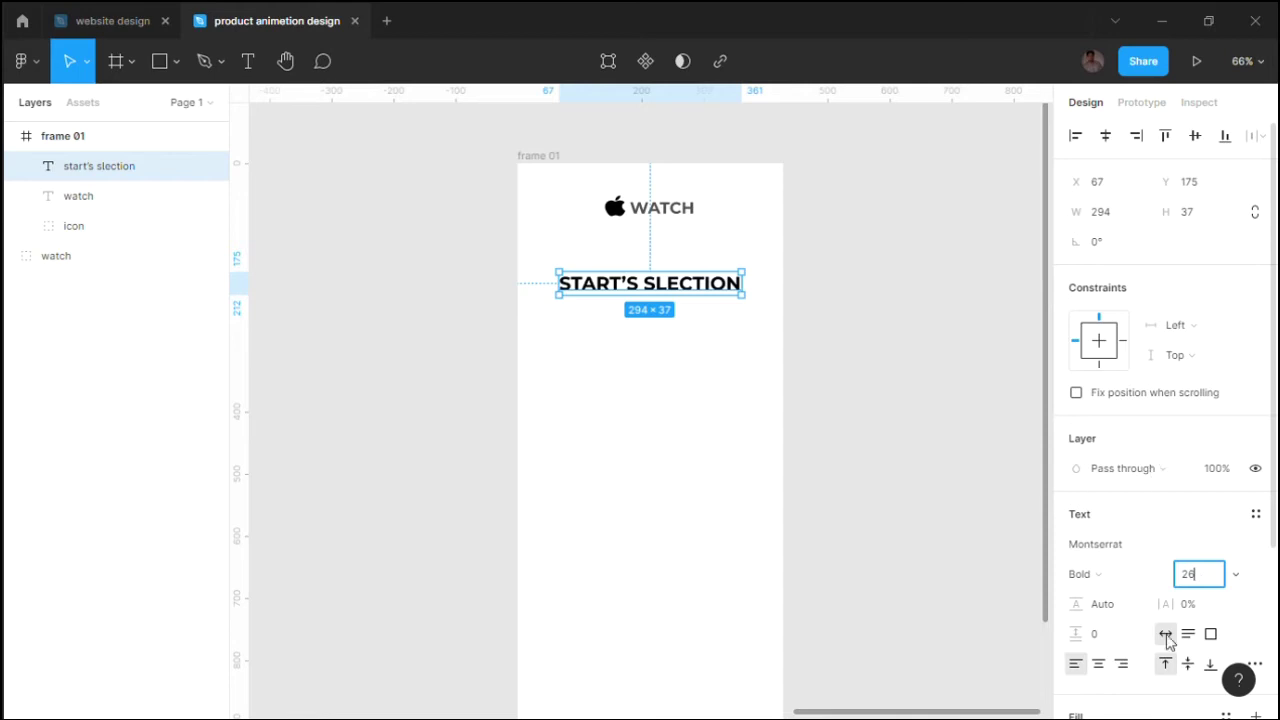
pyautogui.write('8')
pyautogui.click(857, 508)
# Step: Nudge the heading into line with the frame centre
pyautogui.click(700, 284)
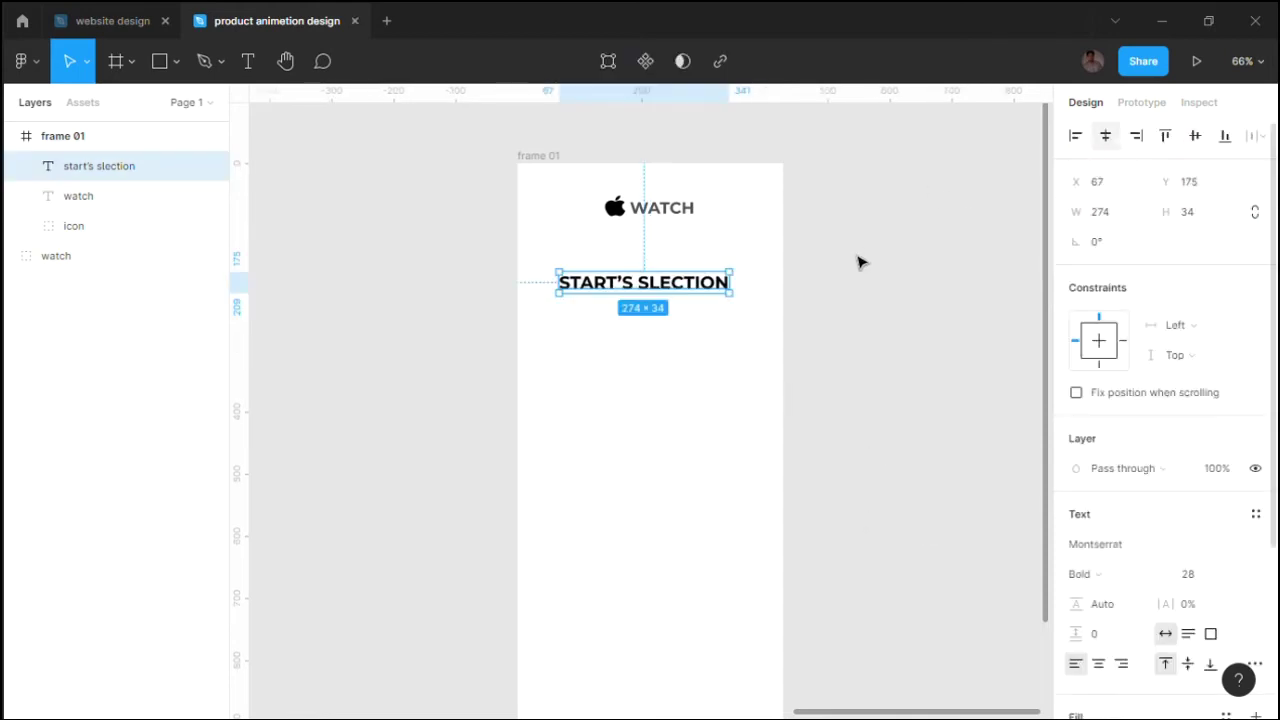
pyautogui.moveTo(681, 284); pyautogui.dragTo(688, 288)
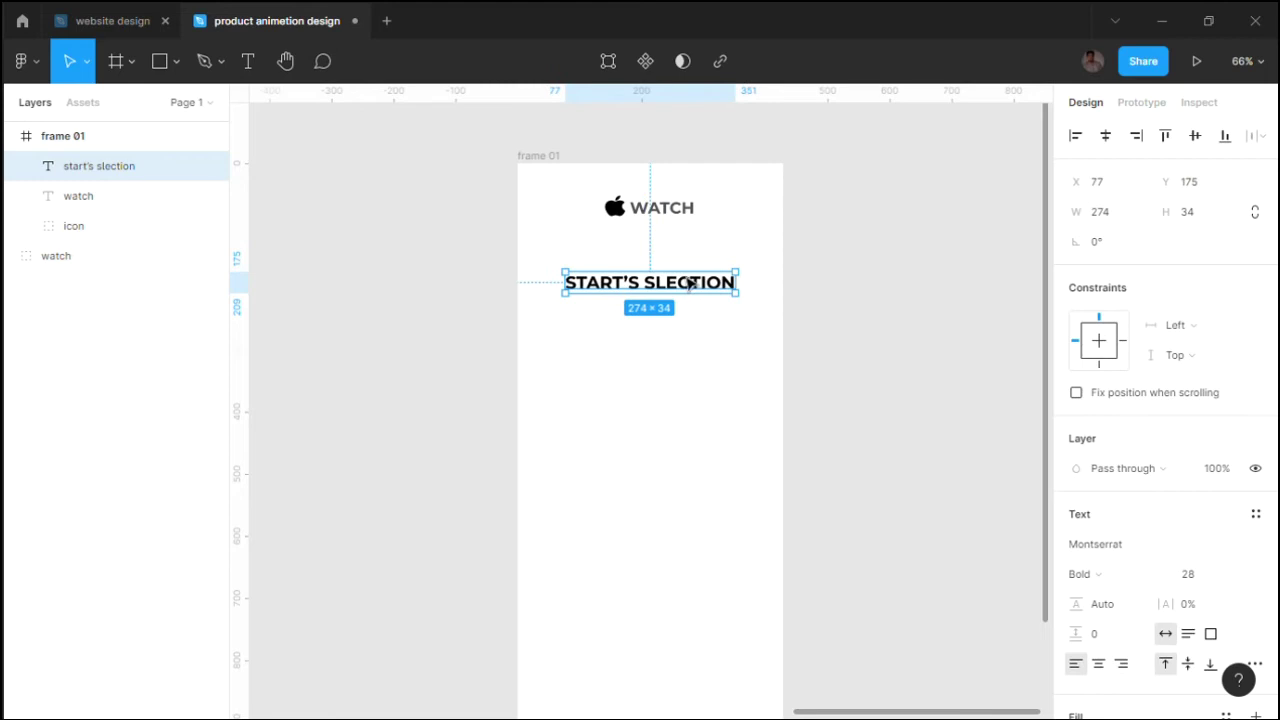
pyautogui.click(675, 212)
pyautogui.click(658, 306)
pyautogui.click(661, 306)
# Step: Duplicate the heading below and rewrite it as YOUR WATCH in Medium weight, size 28
pyautogui.moveTo(676, 287); pyautogui.dragTo(670, 315)
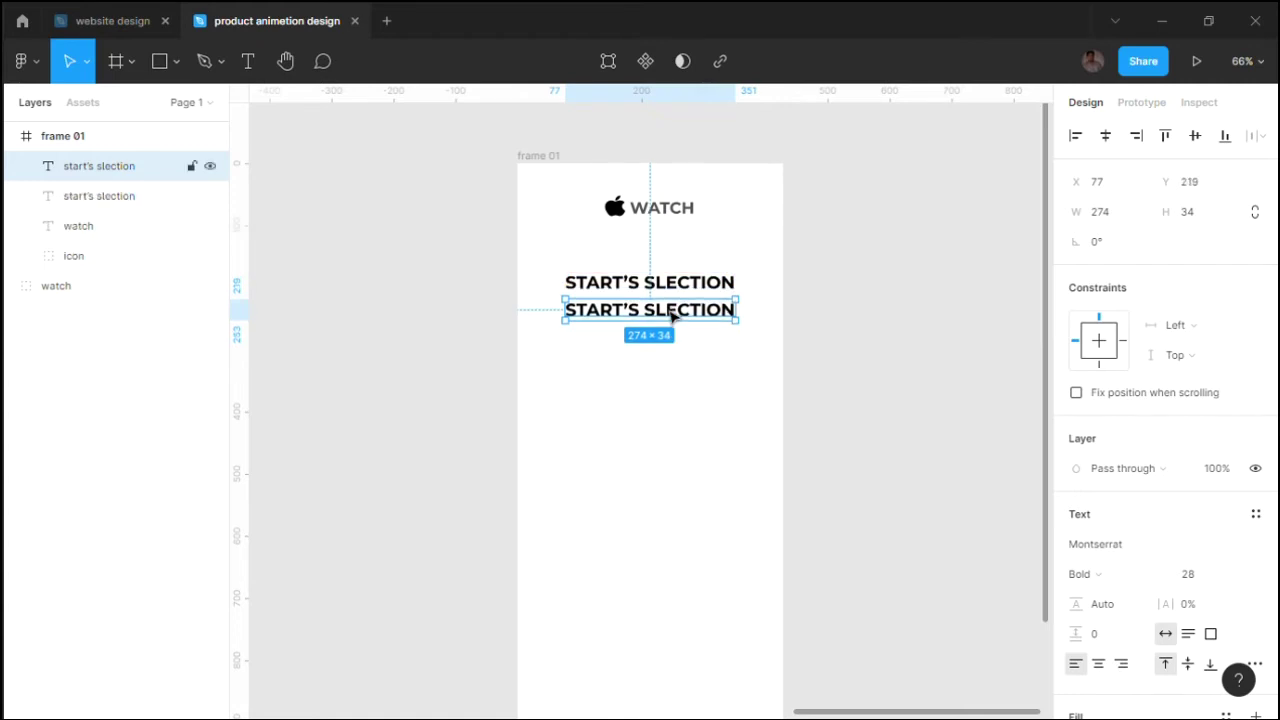
pyautogui.doubleClick(673, 312)
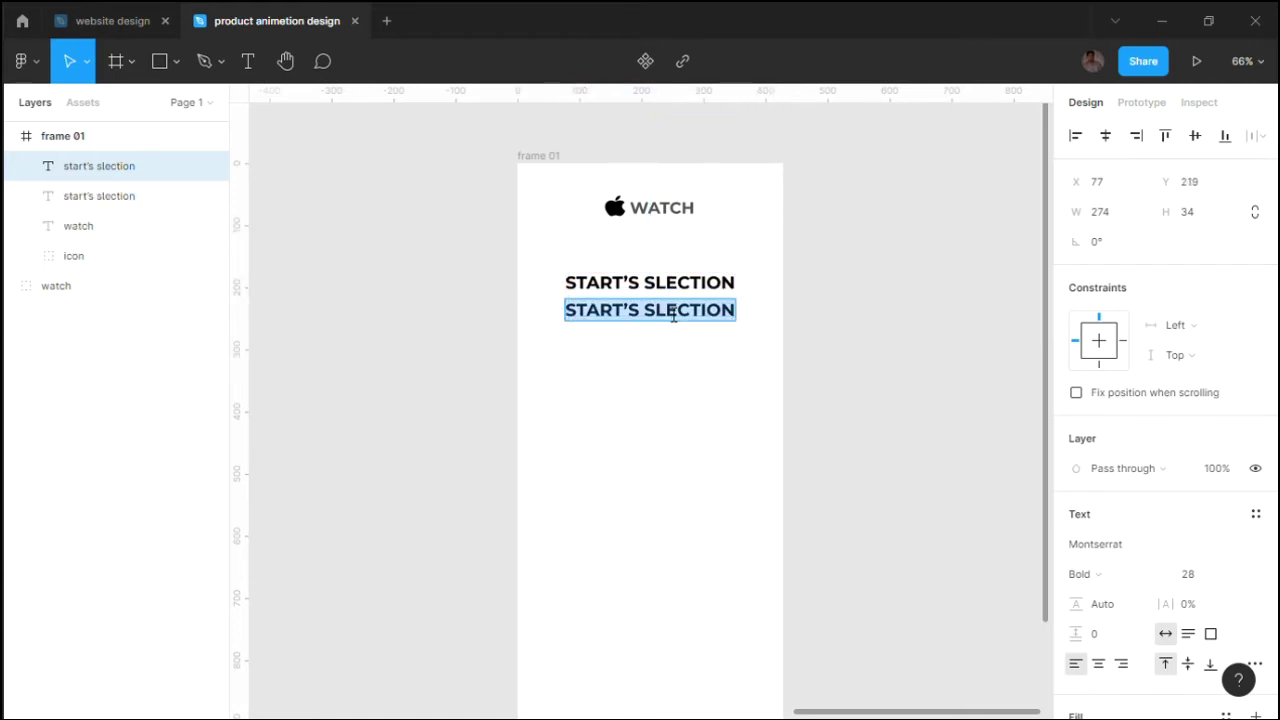
pyautogui.write('YOUR WATCH')
pyautogui.scroll(-1, 1100, 568)
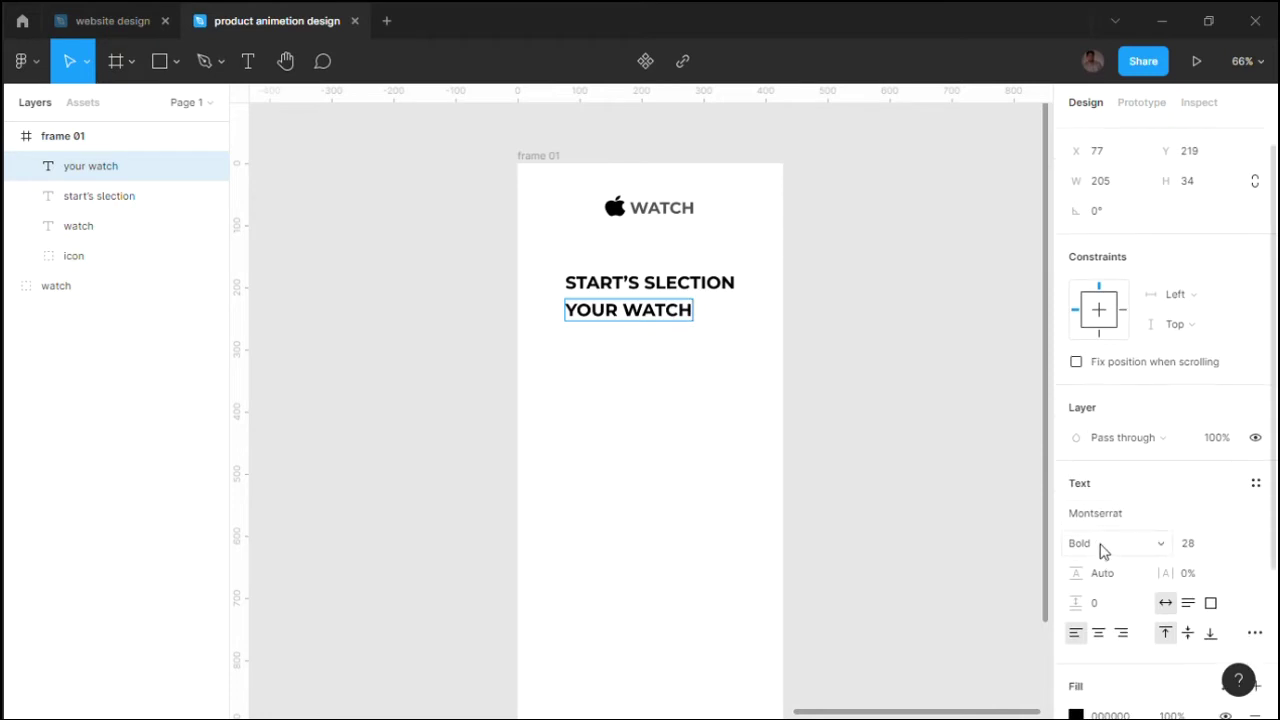
pyautogui.click(1106, 543)
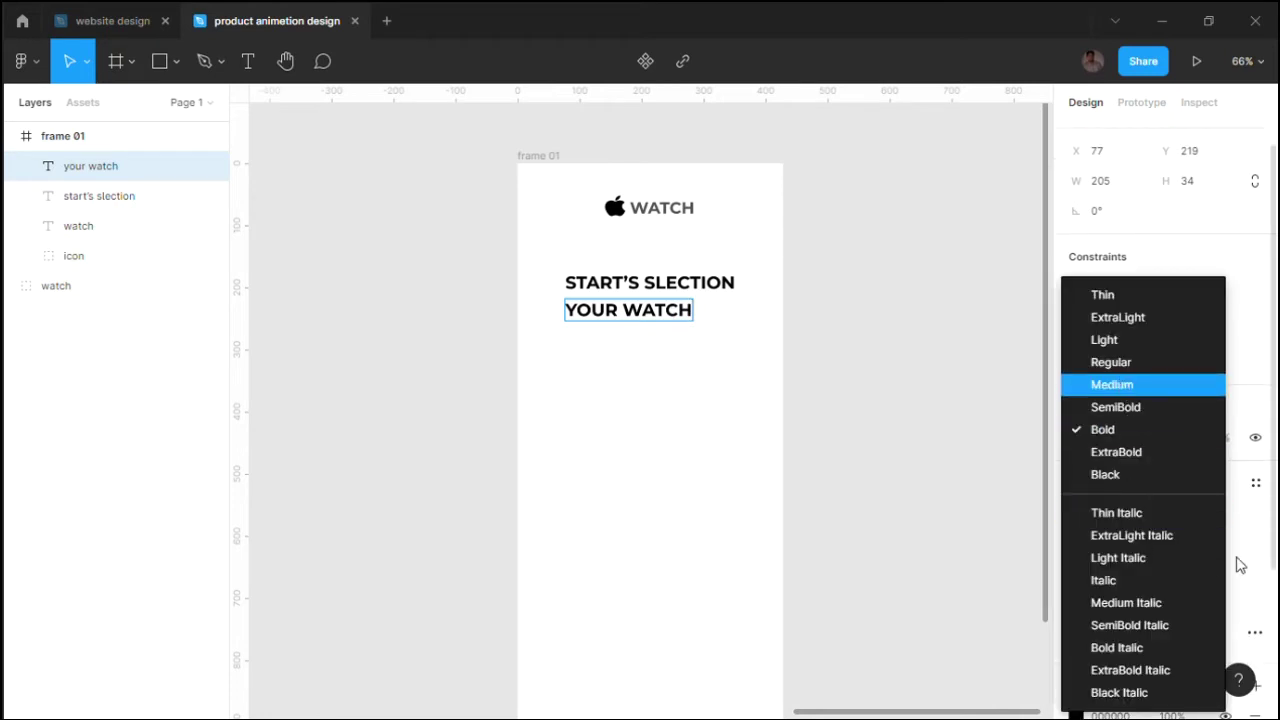
pyautogui.press('Return')
pyautogui.click(1199, 546)
pyautogui.write('23')
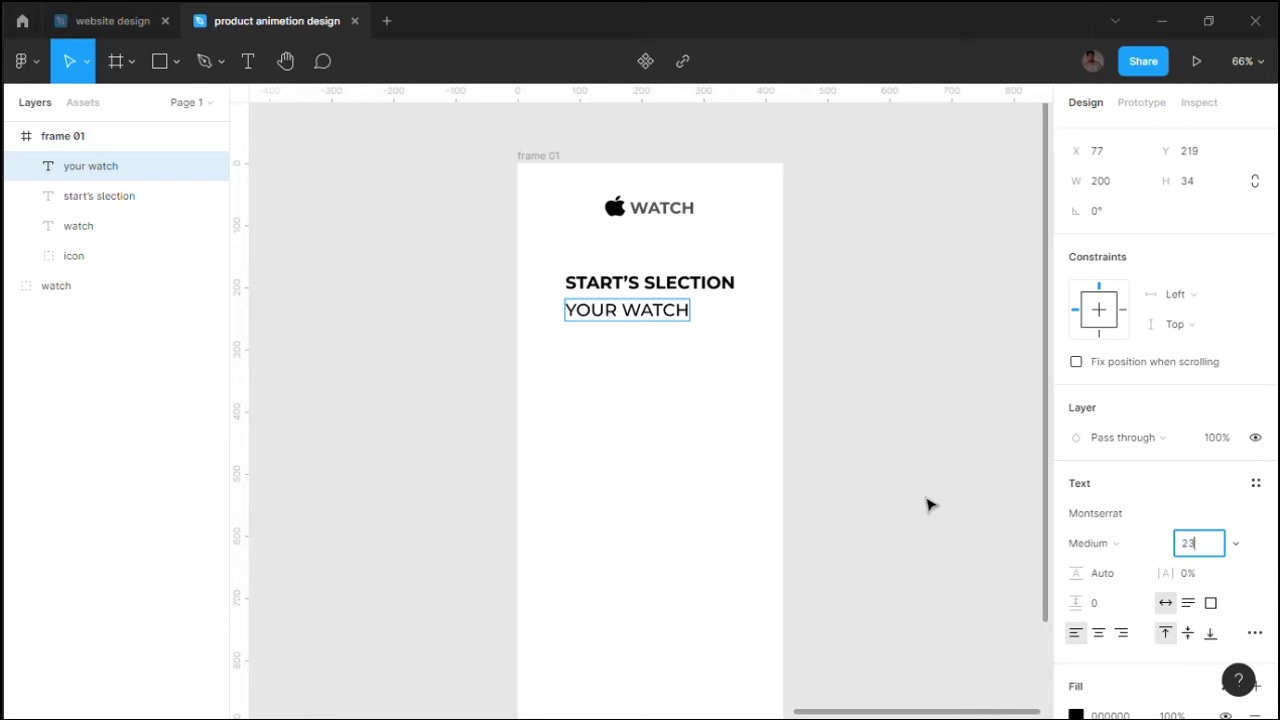
pyautogui.press('Escape')
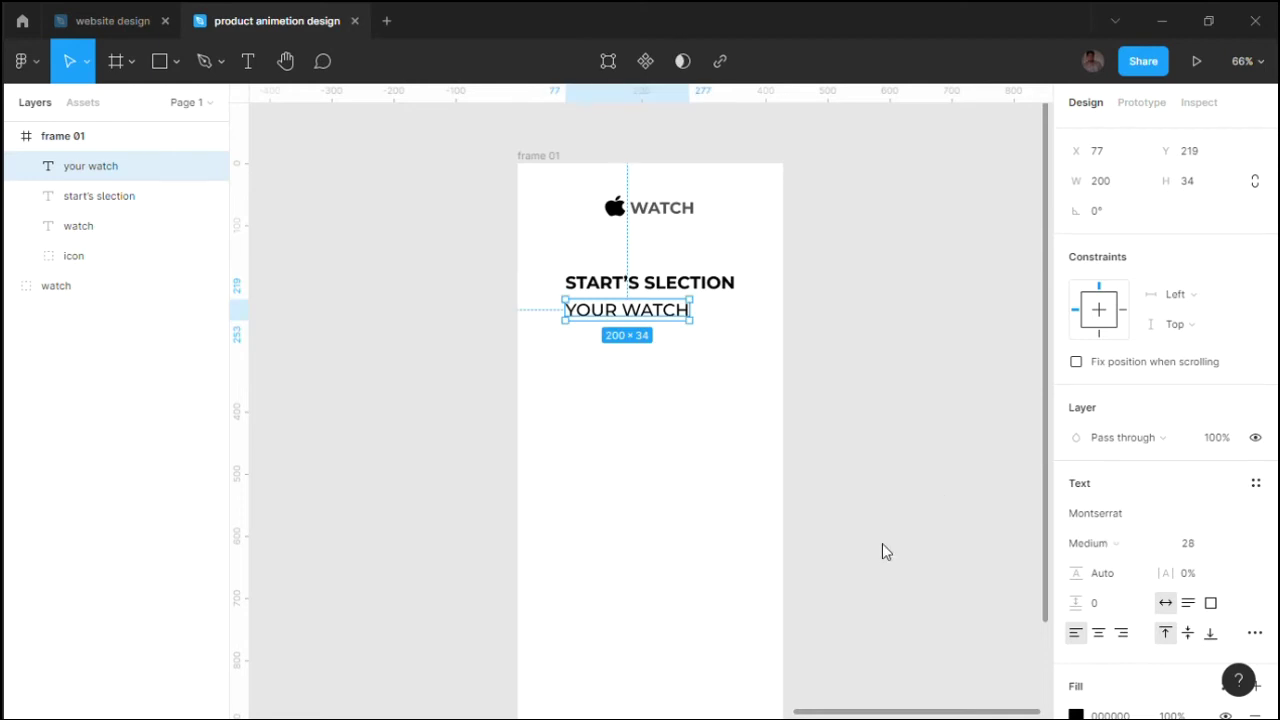
pyautogui.press('Escape')
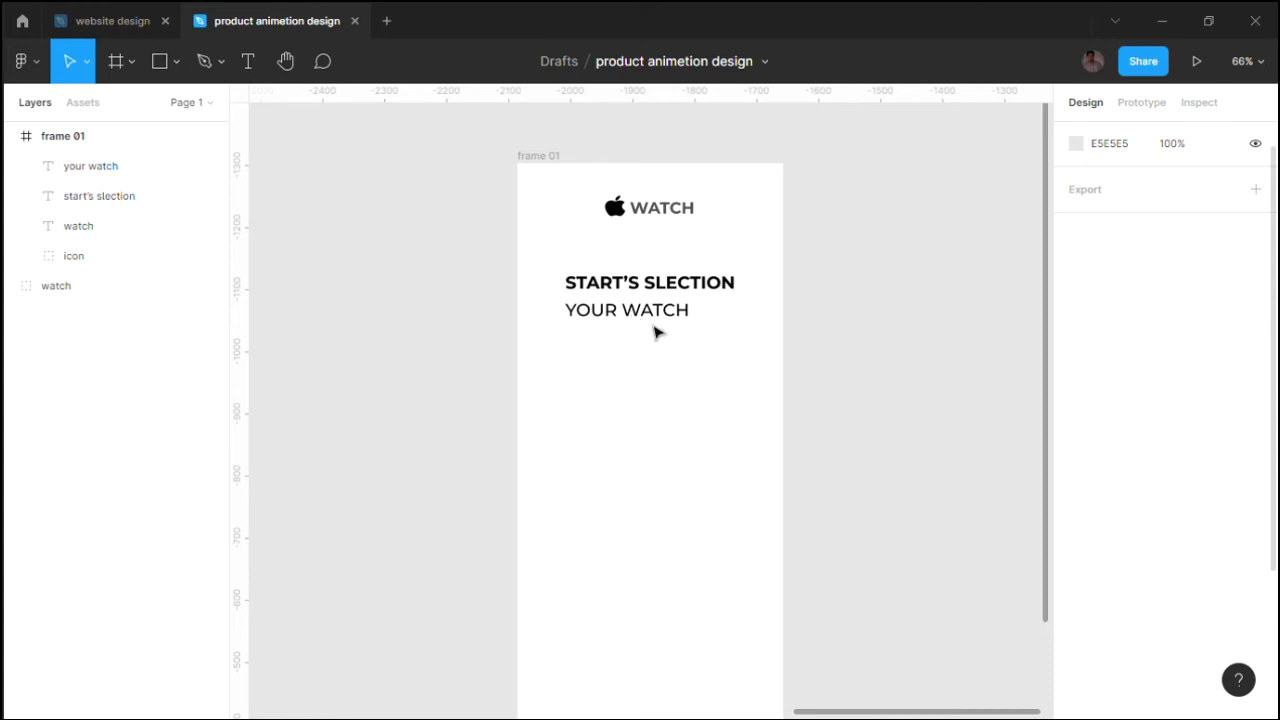
# Step: Colour YOUR WATCH grey (958585) and centre it horizontally in the frame
pyautogui.click(636, 316)
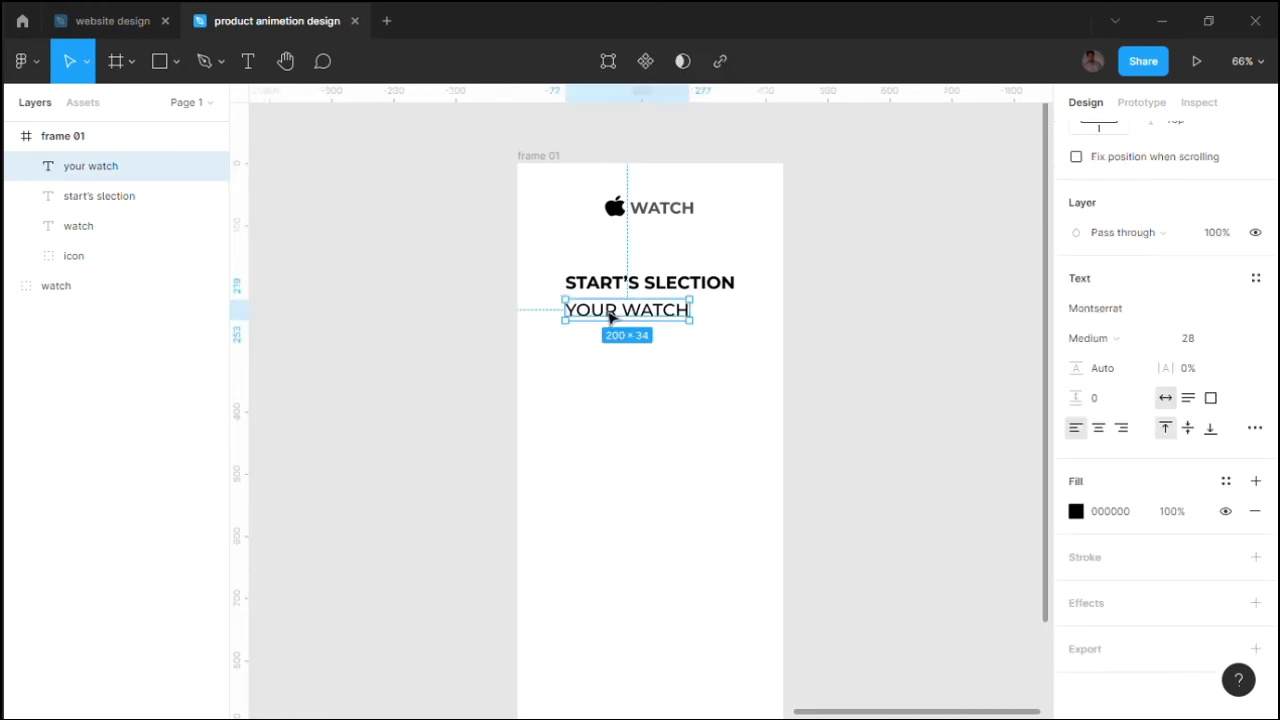
pyautogui.click(1077, 514)
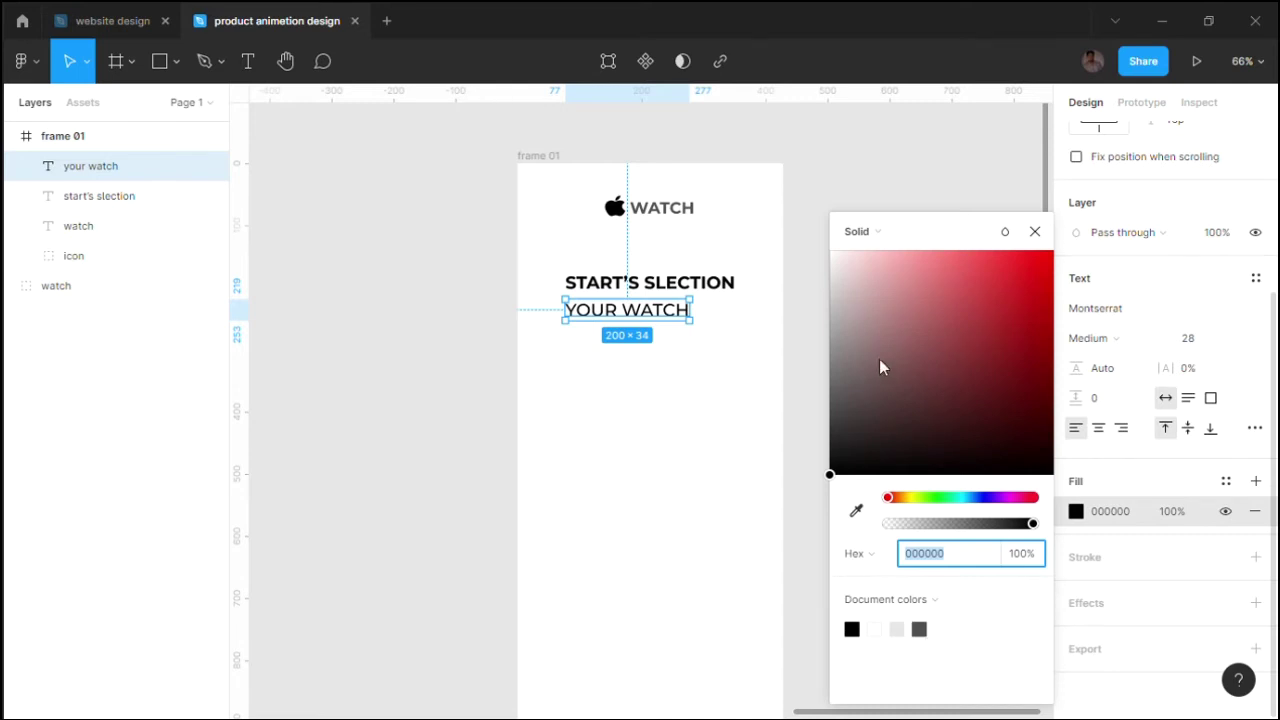
pyautogui.moveTo(838, 315); pyautogui.dragTo(853, 342)
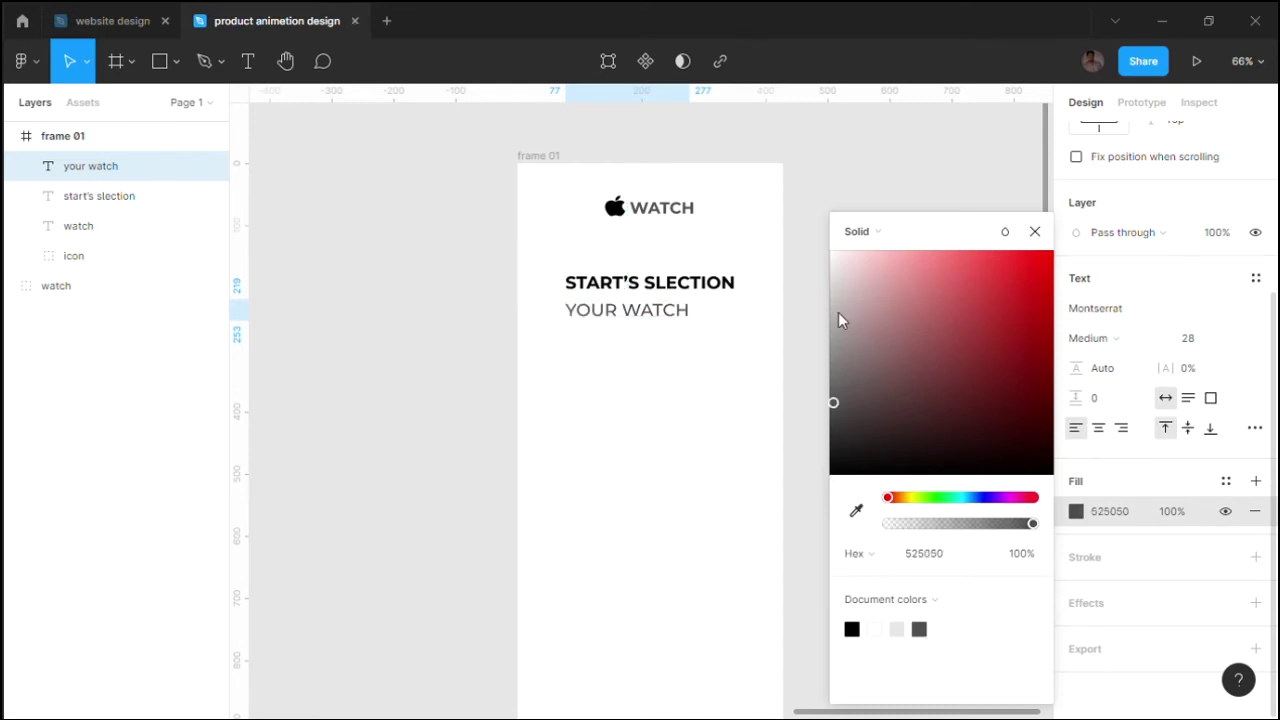
pyautogui.click(1035, 232)
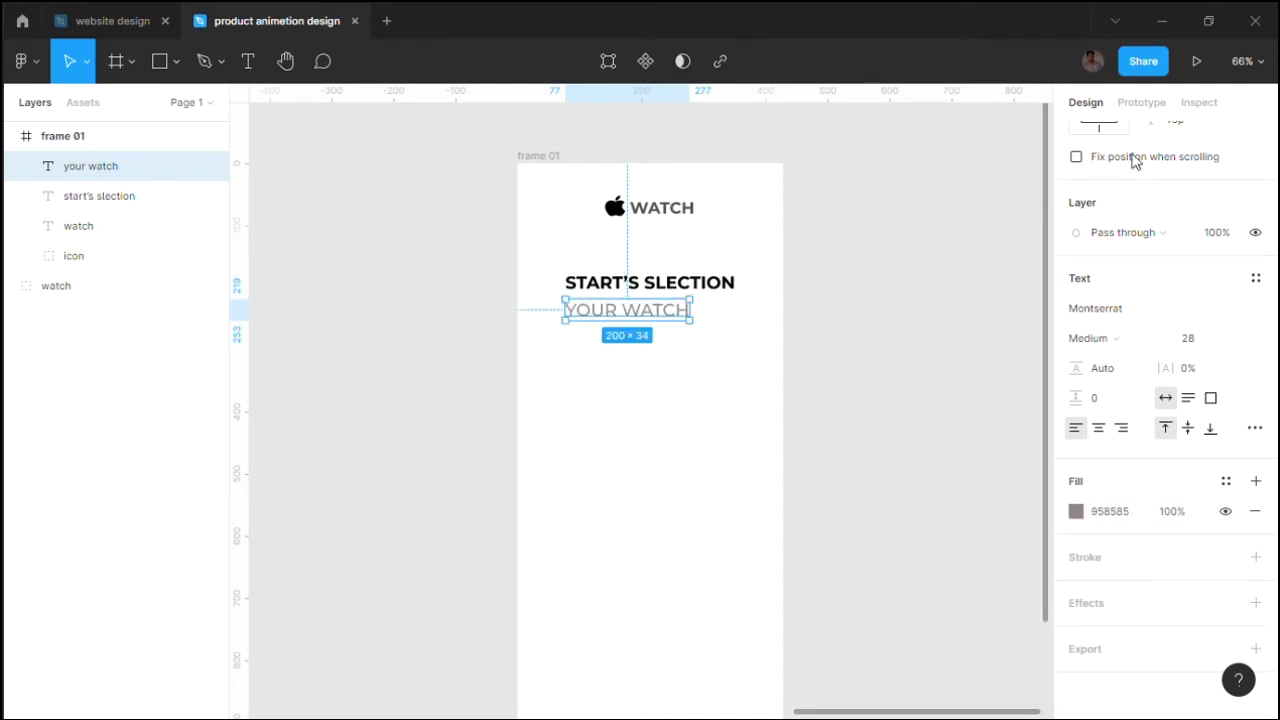
pyautogui.scroll(5, 1135, 170)
pyautogui.click(1105, 135)
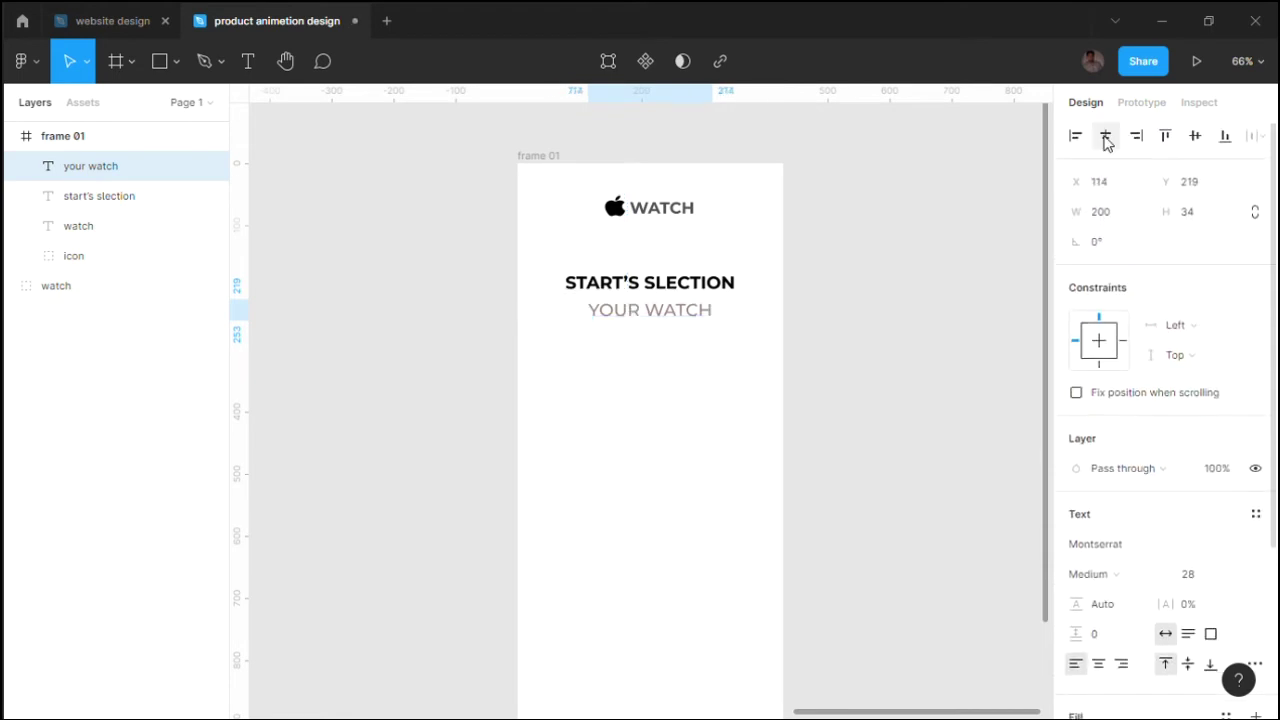
pyautogui.click(694, 286)
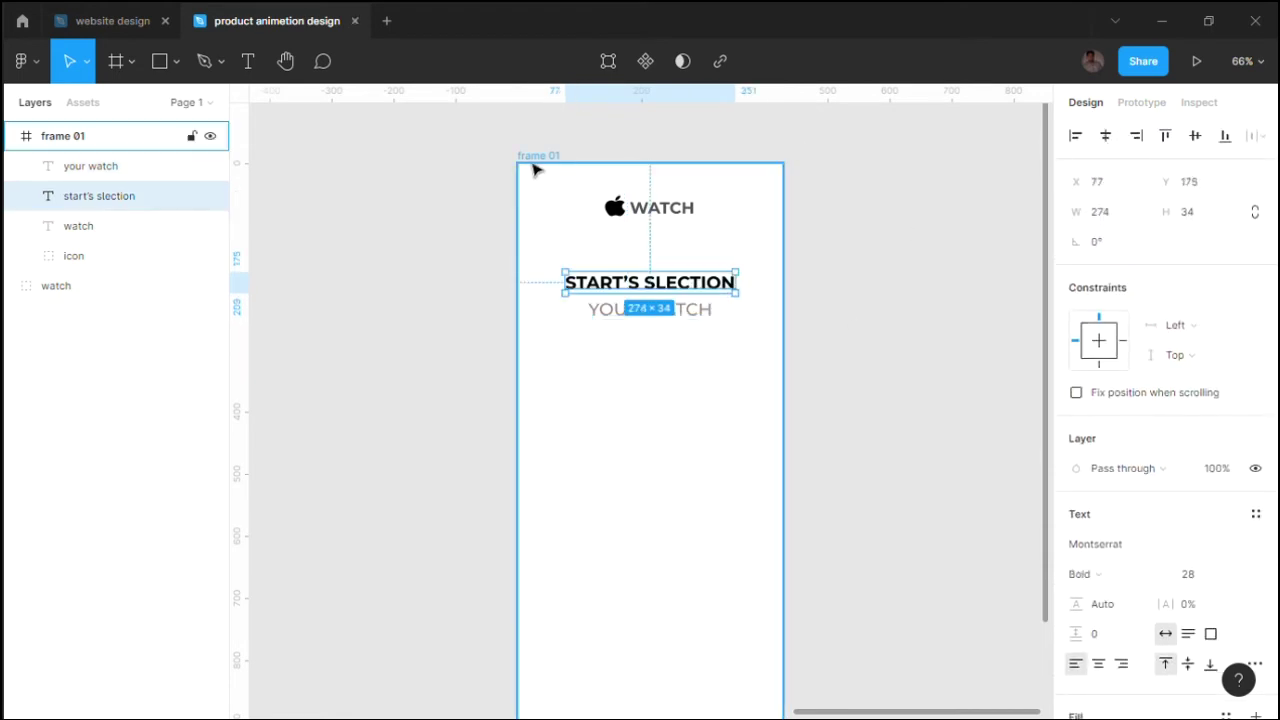
# Step: Check the positions of the START'S SLECTION and YOUR WATCH headings in frame 01
pyautogui.press('Escape')
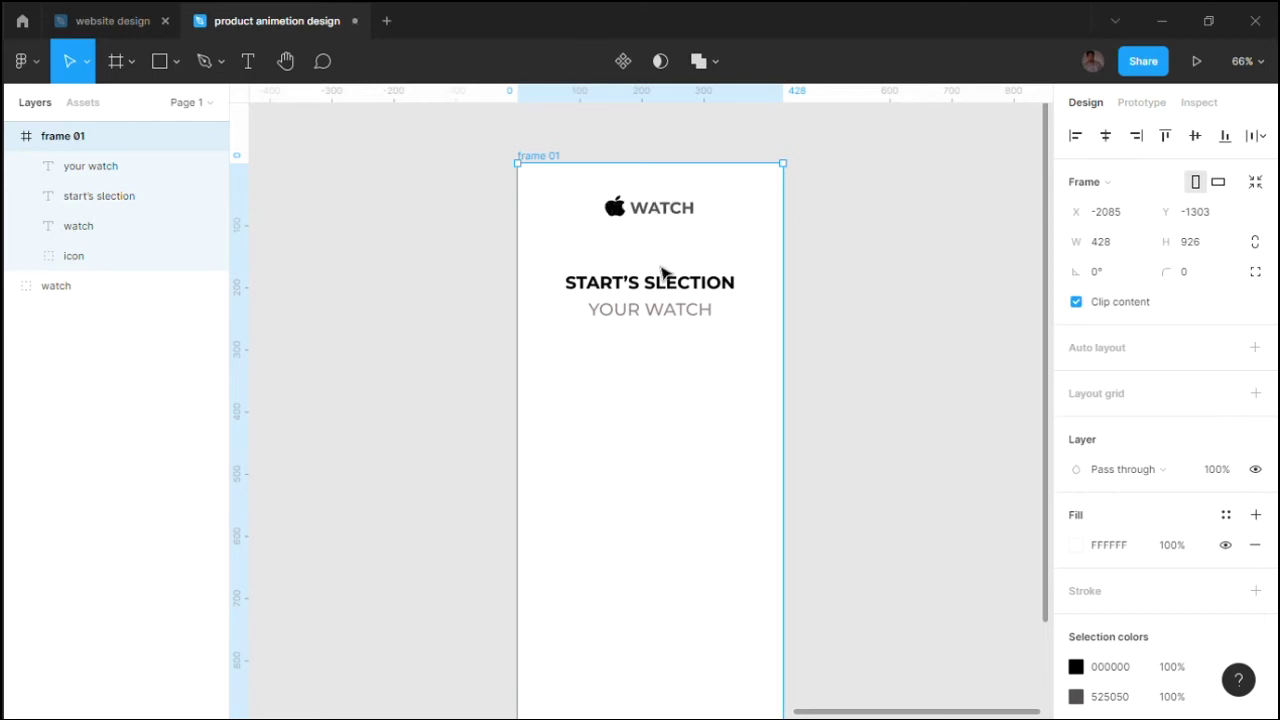
pyautogui.click(655, 290)
pyautogui.press('Escape')
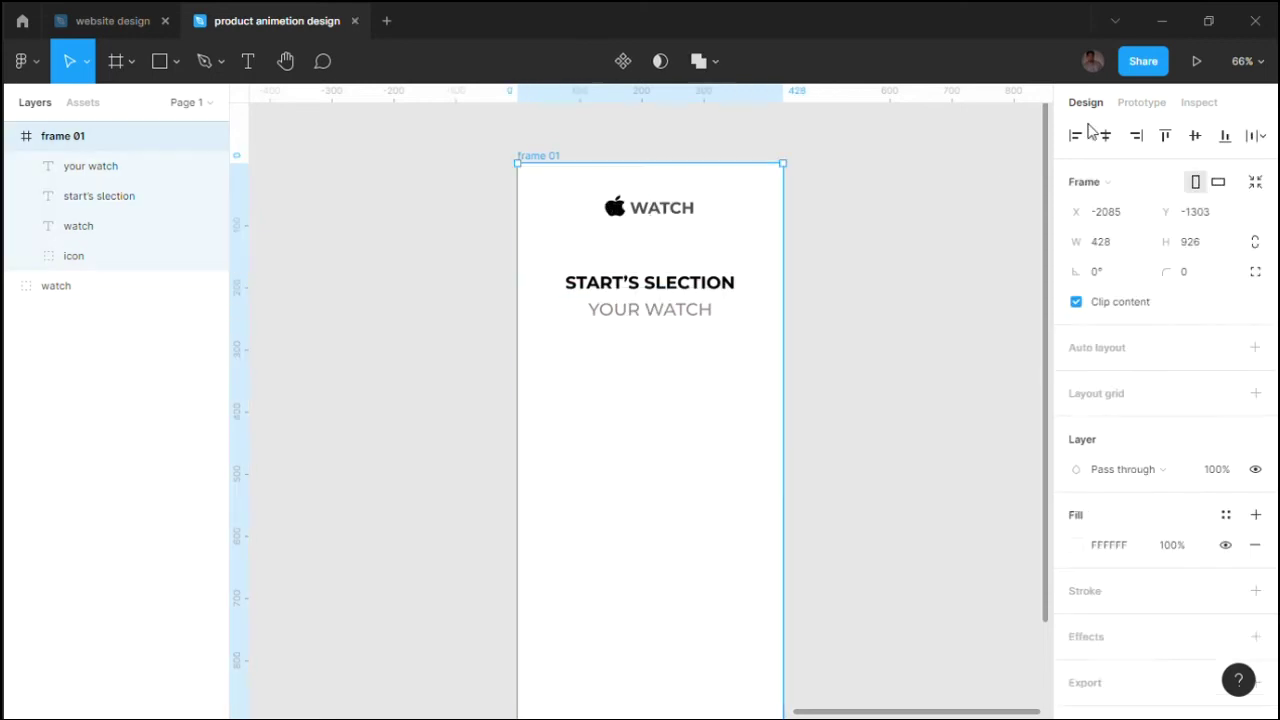
pyautogui.click(656, 286)
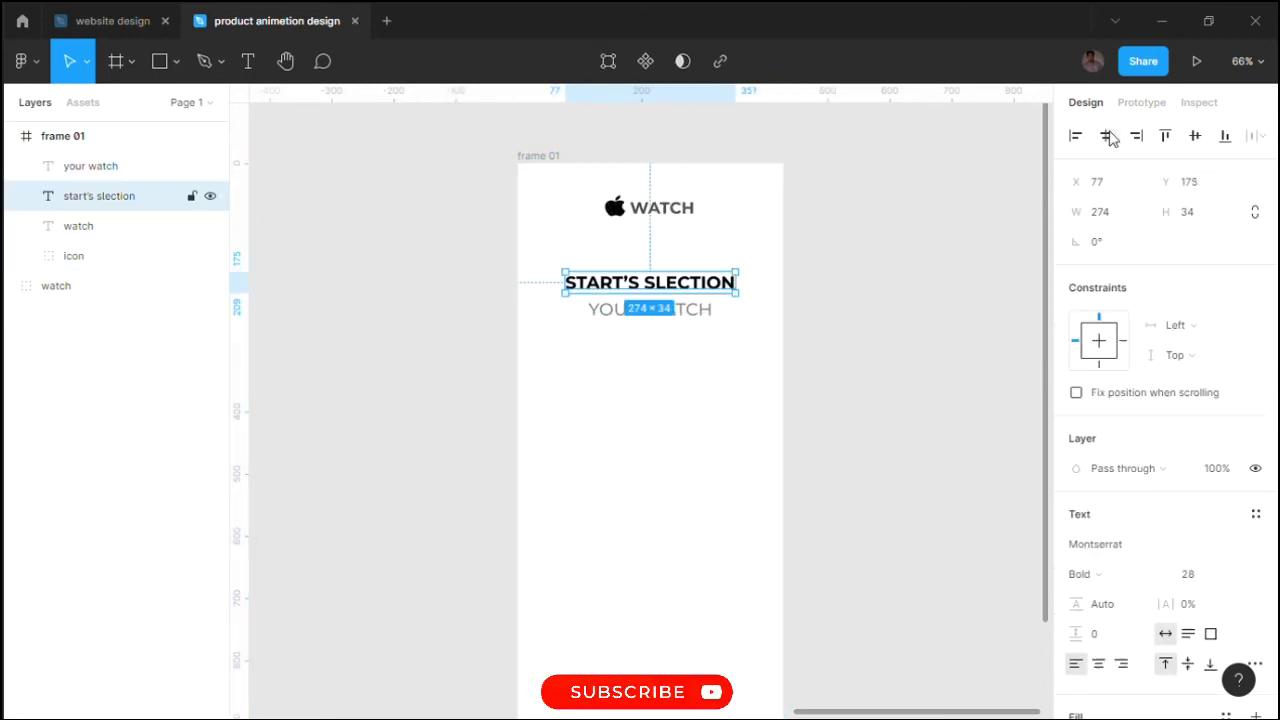
pyautogui.click(660, 312)
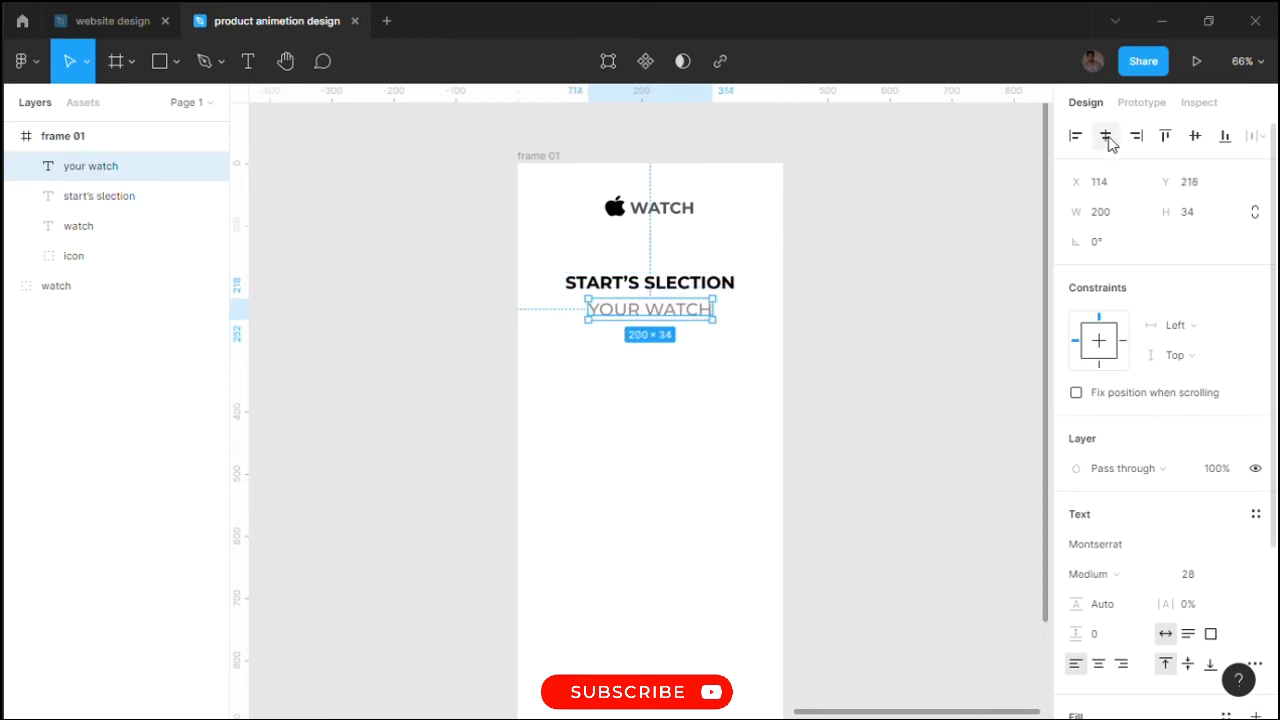
pyautogui.click(762, 360)
# Step: Confirm both headings are centred, collapse frame 01 in Layers and select the watch group
pyautogui.scroll(-2, 771, 360)
pyautogui.scroll(-1, 717, 269)
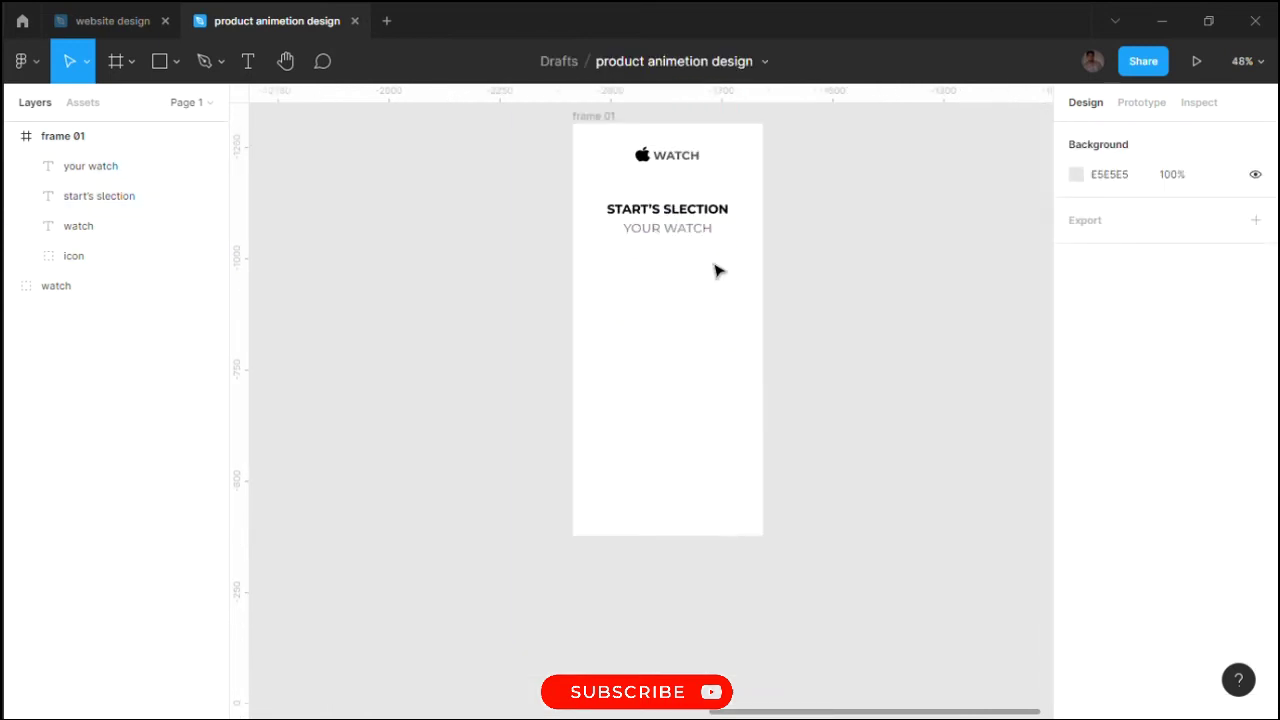
pyautogui.click(668, 224)
pyautogui.keyDown('shift'); pyautogui.click(678, 205); pyautogui.keyUp('shift')
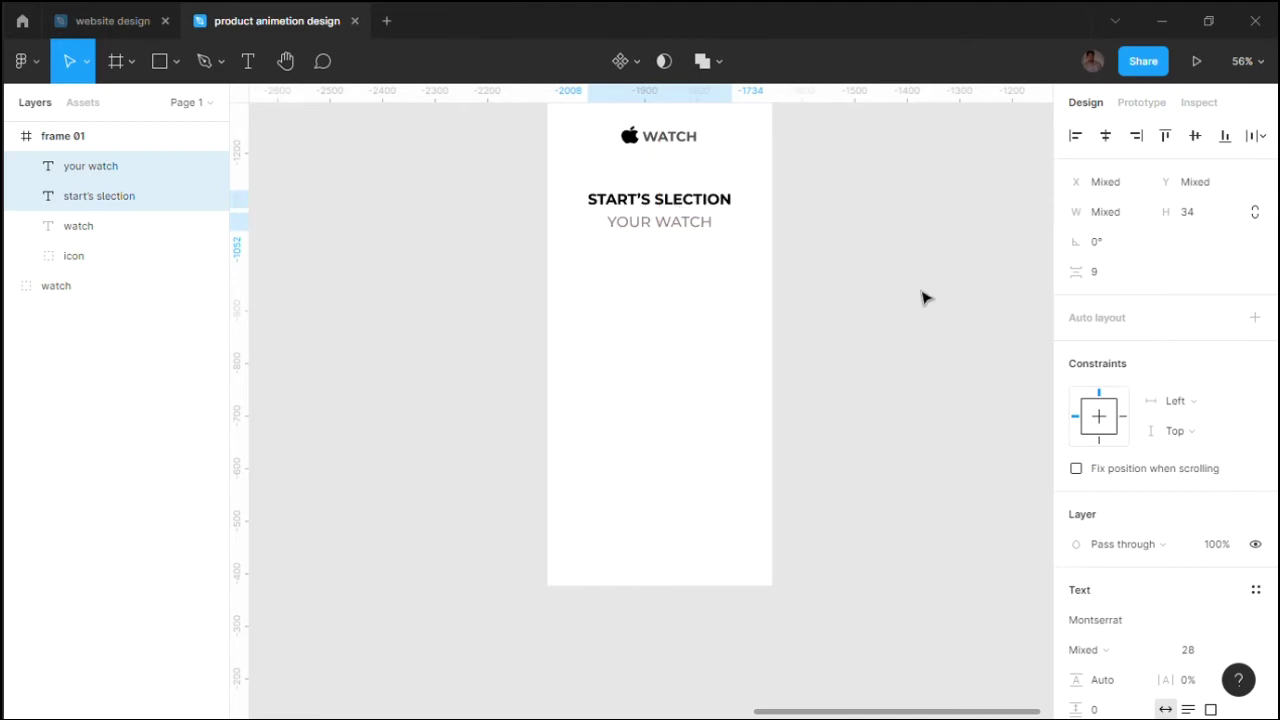
pyautogui.click(980, 375)
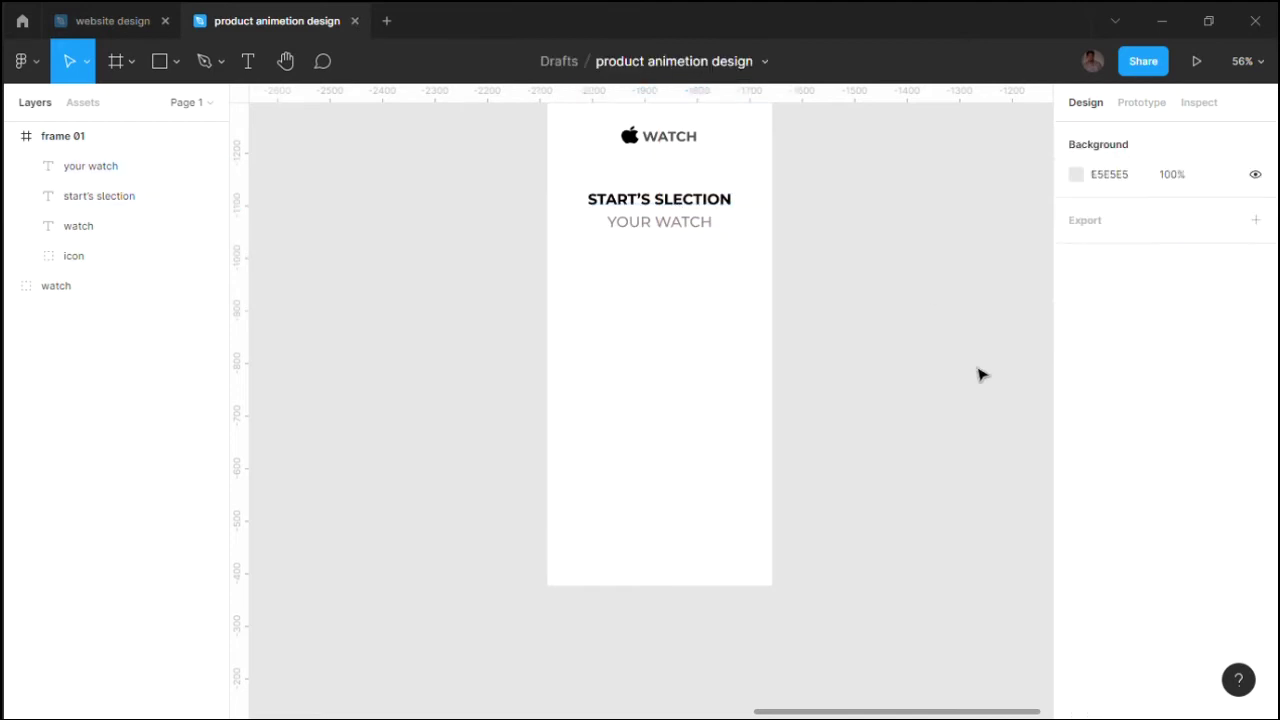
pyautogui.click(11, 137)
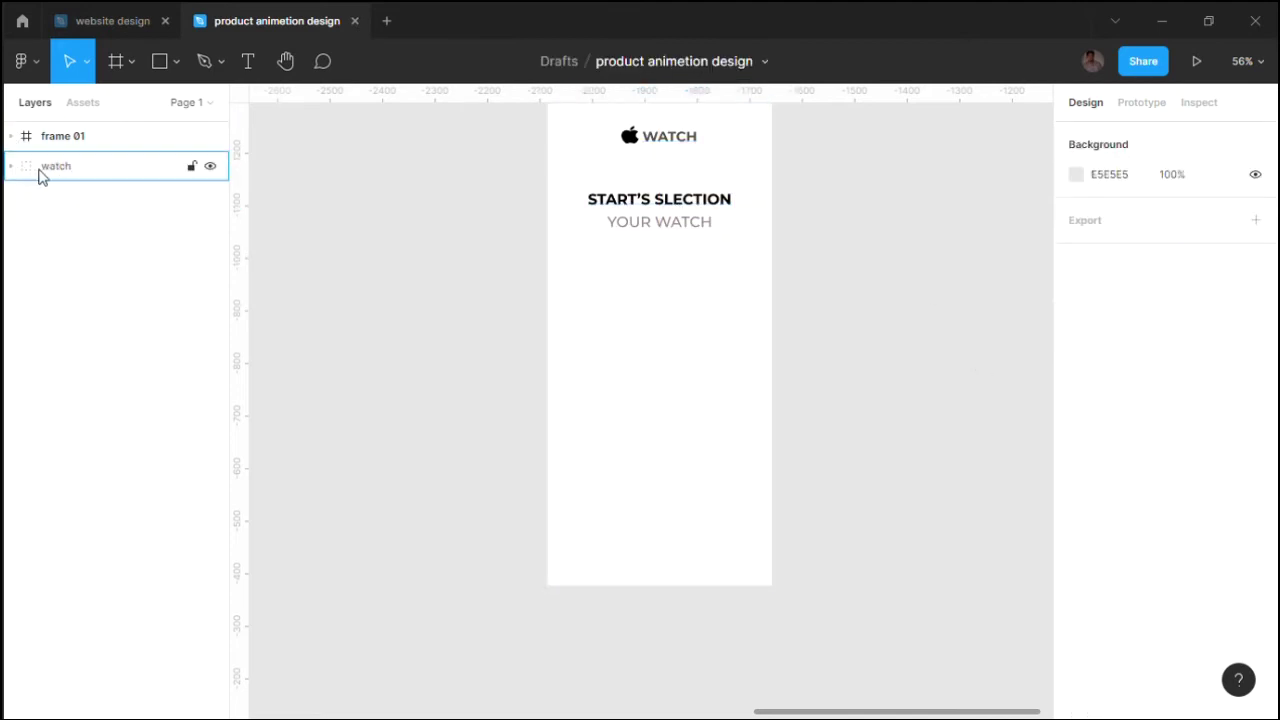
pyautogui.click(40, 175)
# Step: Cut the watch group and paste it into frame 01
pyautogui.press('Delete')
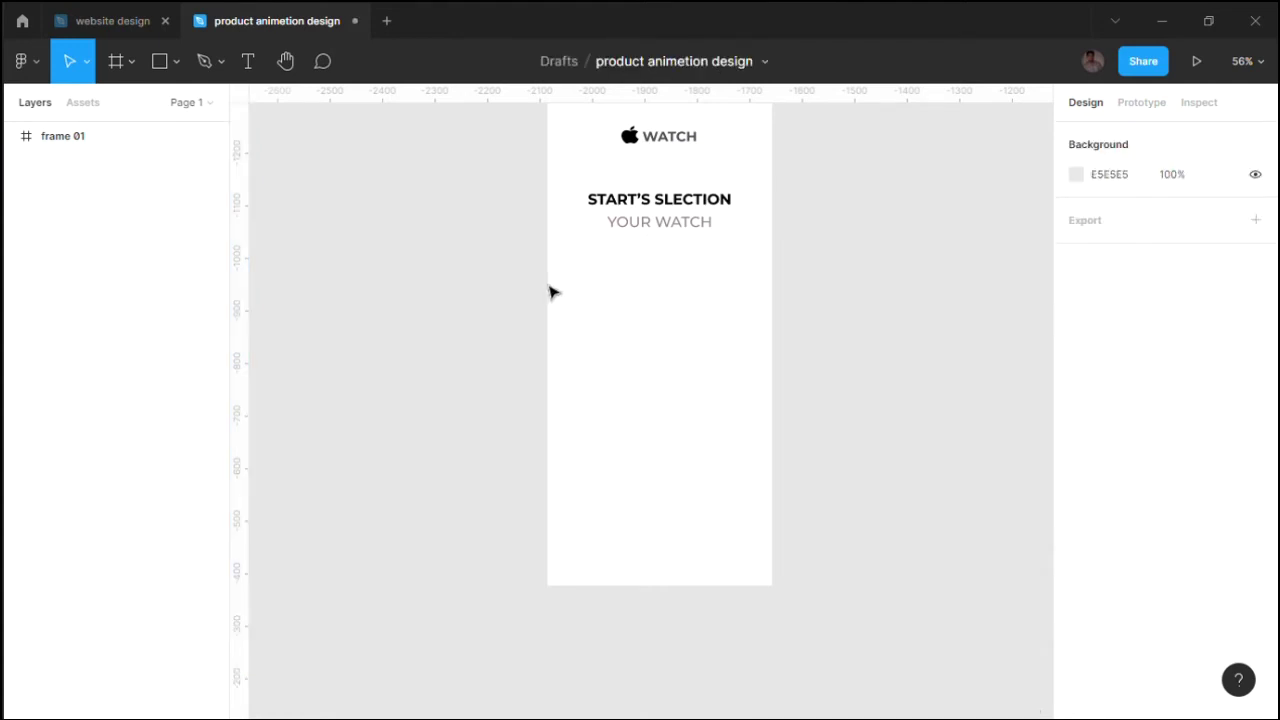
pyautogui.scroll(3, 551, 289)
pyautogui.click(572, 218)
pyautogui.hotkey('ctrl', 'v')
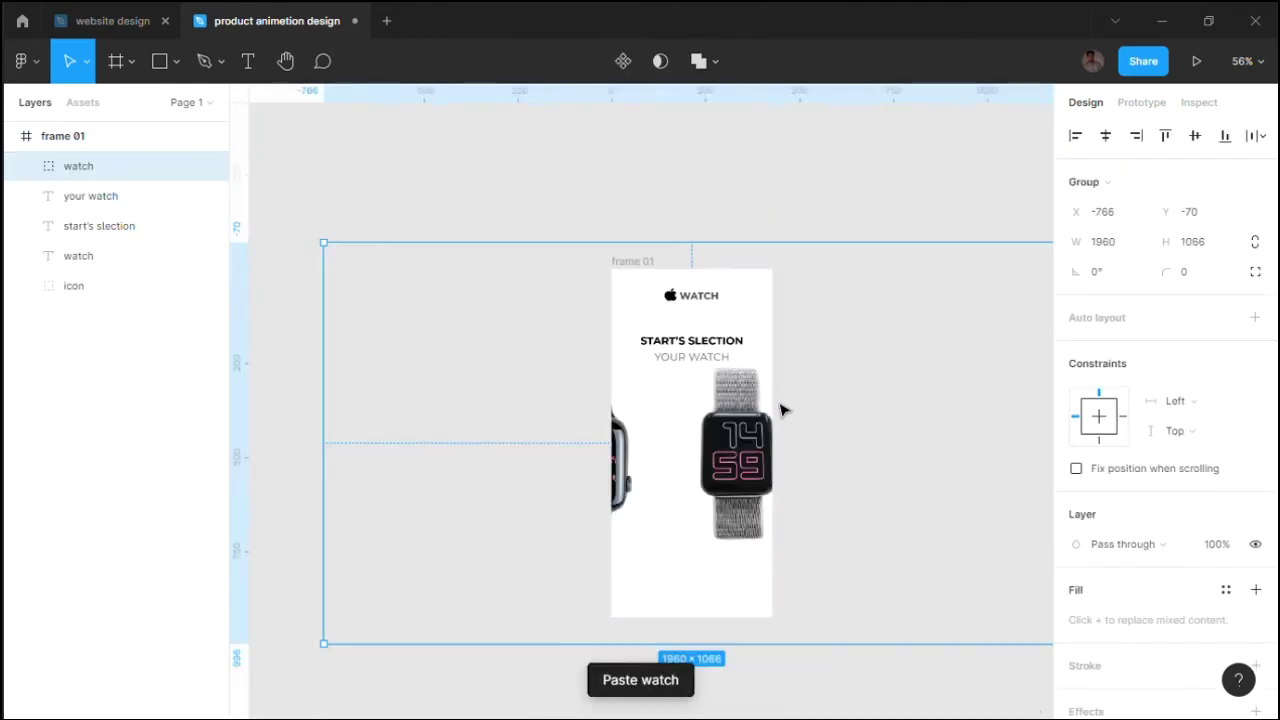
pyautogui.scroll(-5, 780, 408)
pyautogui.moveTo(830, 450)
pyautogui.mouseDown()
pyautogui.moveTo(888, 449)
pyautogui.moveTo(860, 448)
pyautogui.mouseUp()
# Step: Resize the watch group to 1883×1024 and line it up with frame 01's top
pyautogui.scroll(-3, 860, 450)
pyautogui.scroll(2, 860, 448)
pyautogui.scroll(1, 860, 448)
pyautogui.moveTo(650, 290); pyautogui.dragTo(663, 297)
pyautogui.moveTo(700, 420)
pyautogui.mouseDown()
pyautogui.moveTo(766, 471)
pyautogui.moveTo(742, 487)
pyautogui.mouseUp()
pyautogui.scroll(2, 766, 471)
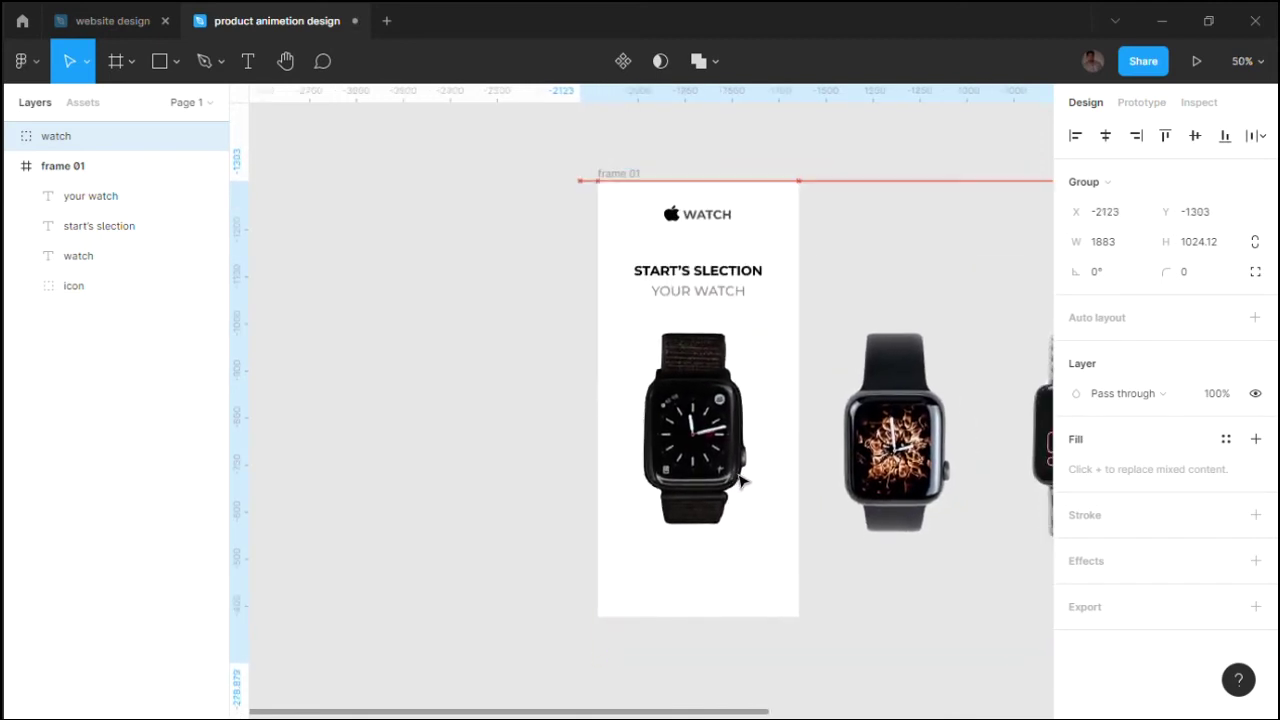
pyautogui.moveTo(742, 487); pyautogui.dragTo(740, 492)
# Step: Nest the watch group inside frame 01 in the Layers panel
pyautogui.click(43, 136)
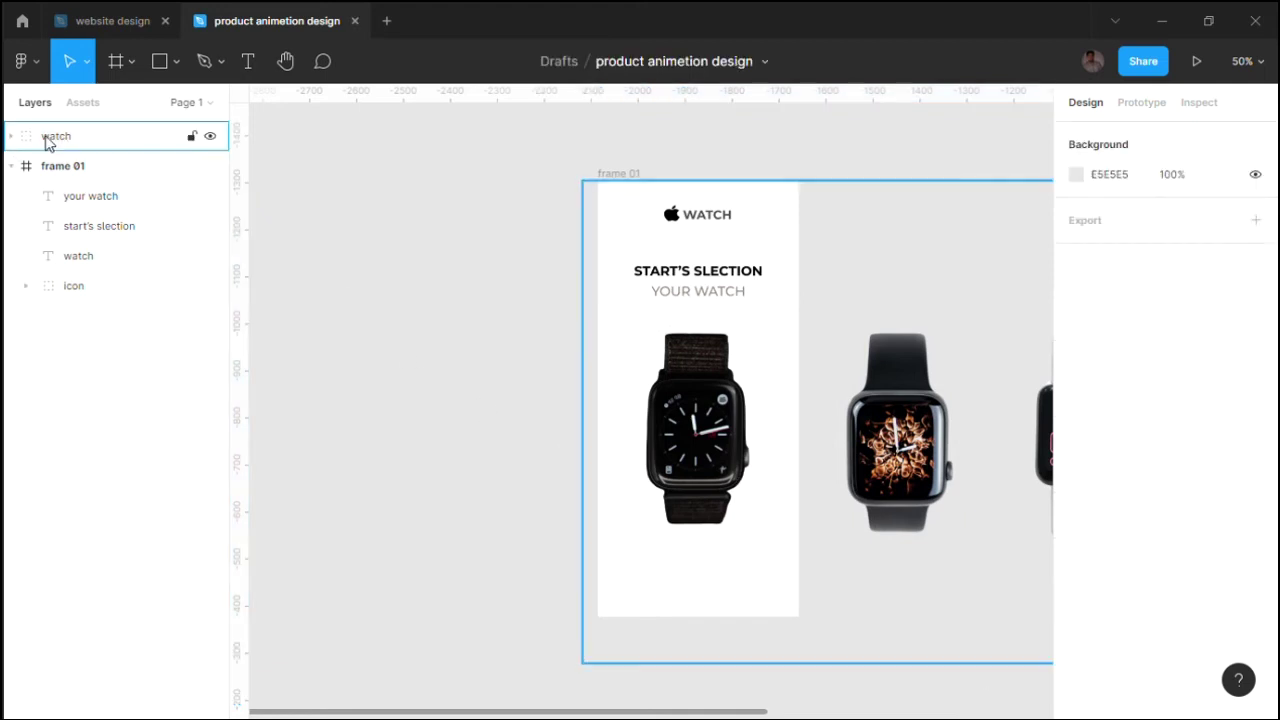
pyautogui.moveTo(63, 190); pyautogui.dragTo(64, 182)
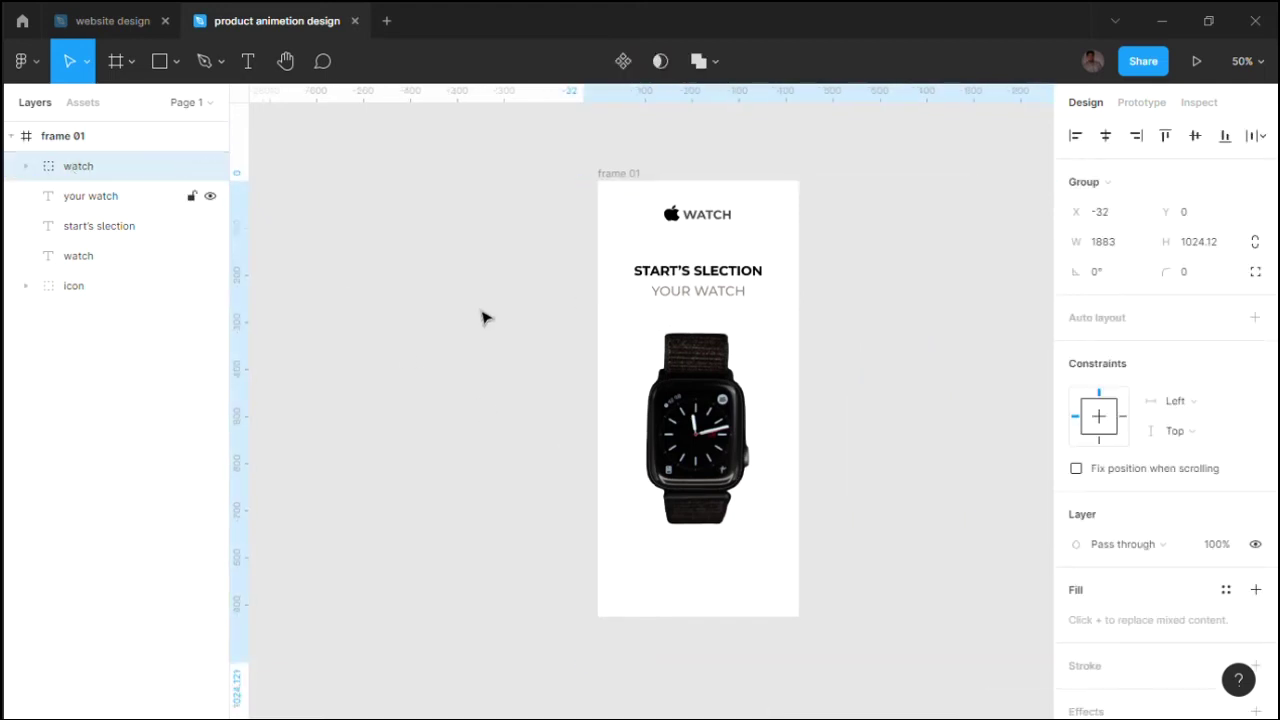
pyautogui.click(788, 432)
pyautogui.scroll(-2, 790, 440)
# Step: Nudge the watch group up so the black loop-band watch shows below YOUR WATCH
pyautogui.click(690, 365)
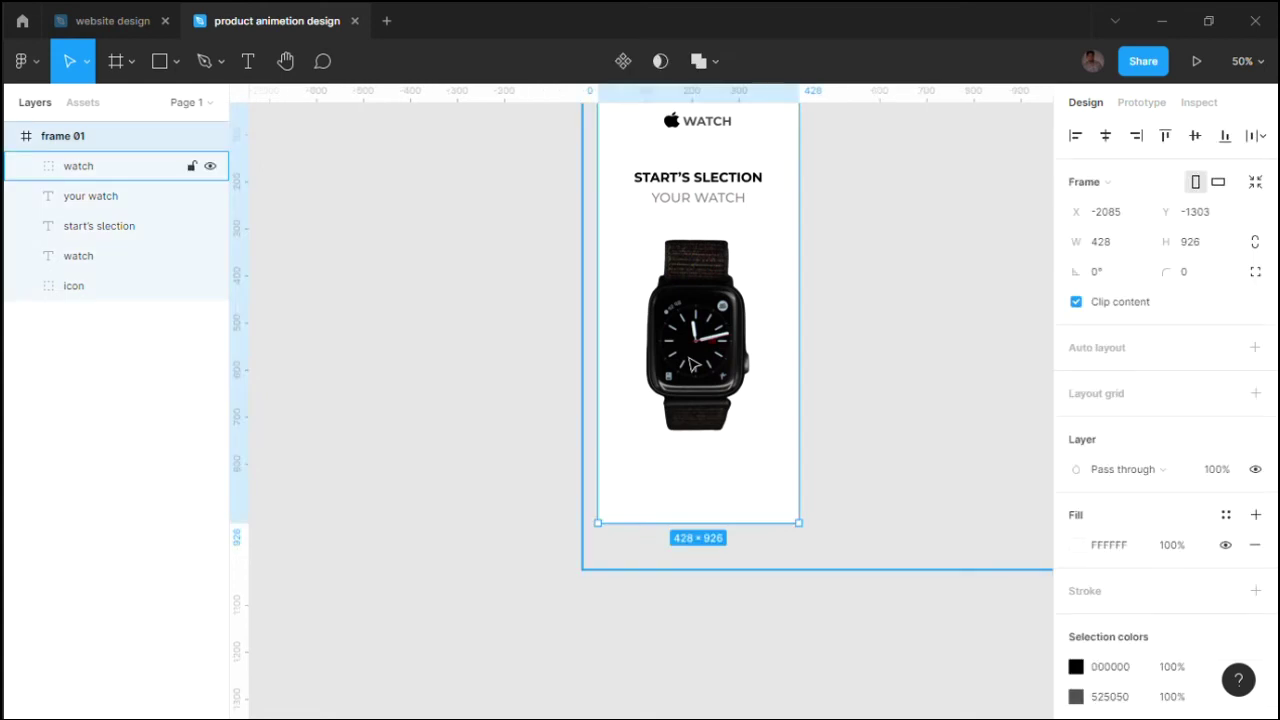
pyautogui.click(85, 166)
pyautogui.press('Up')
pyautogui.press('Up')
pyautogui.press('Up')
pyautogui.press('Up')
pyautogui.press('Up')
pyautogui.press('Up')
pyautogui.press('Up')
pyautogui.press('Up')
pyautogui.press('Up')
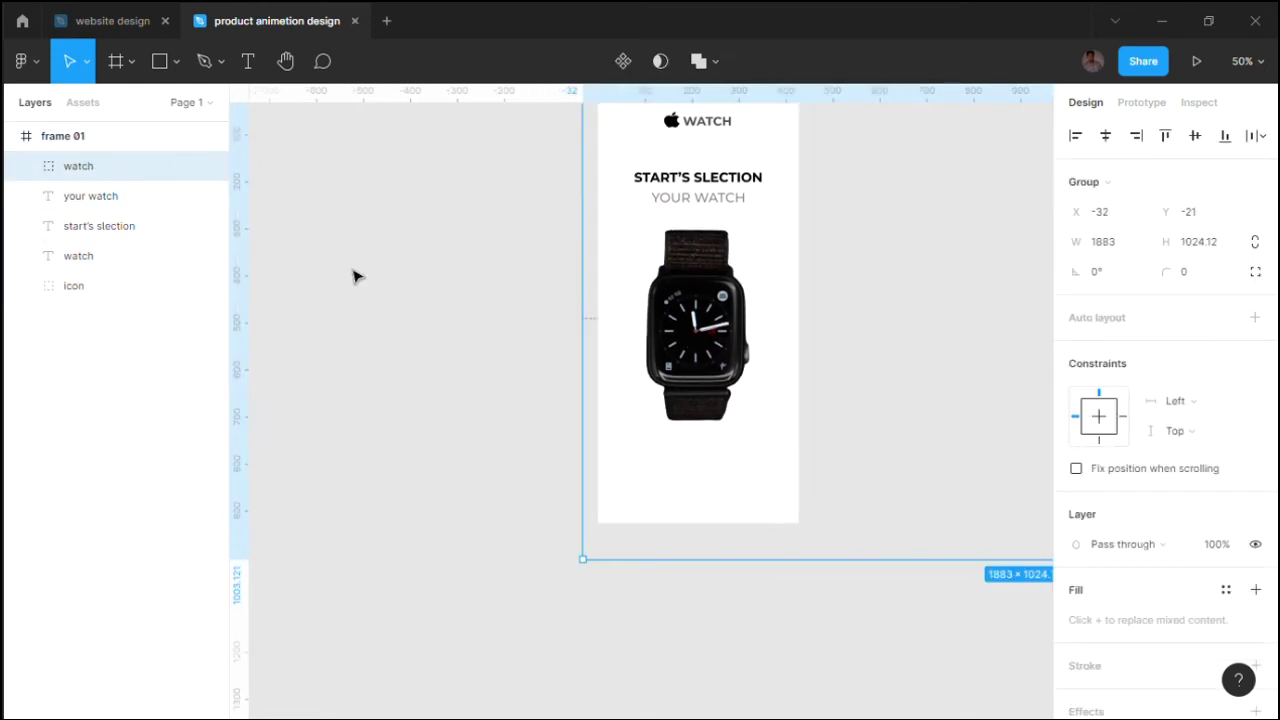
pyautogui.press('Escape')
pyautogui.click(677, 180)
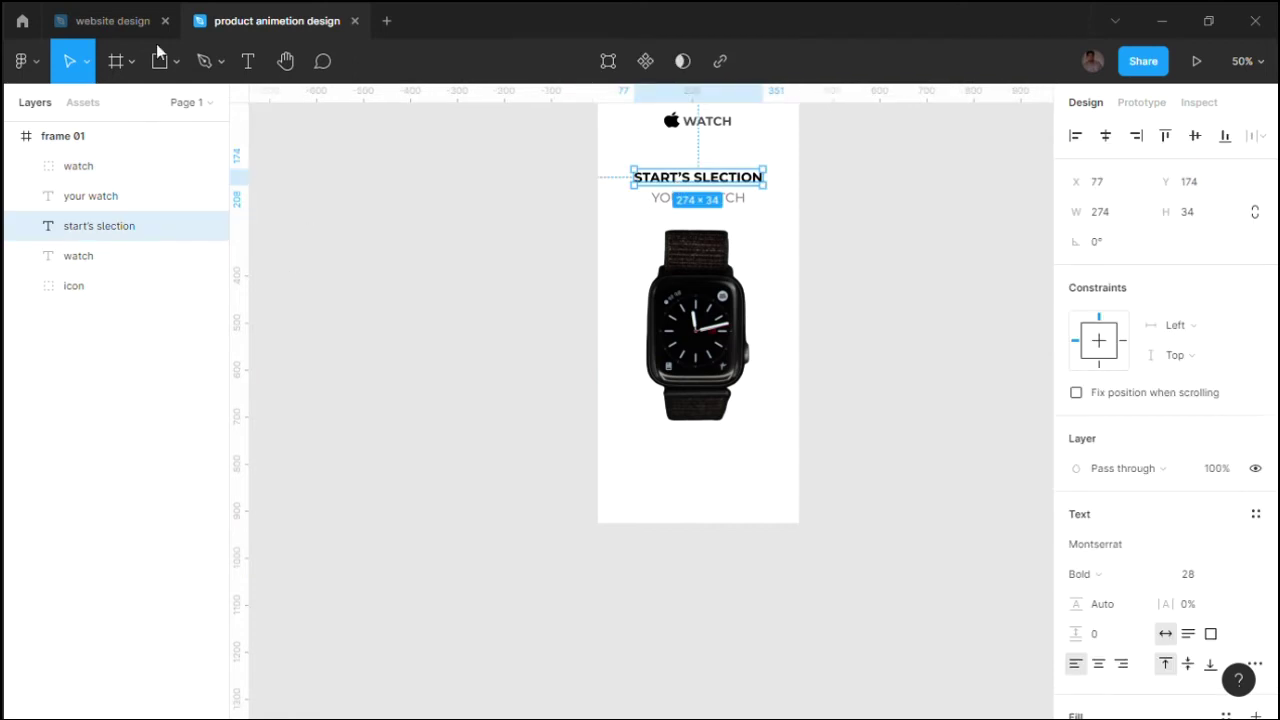
pyautogui.press('Escape')
# Step: Draw a 428×63 bar along frame 01's bottom, fill it 1C1C1C and round its corners
pyautogui.press('r')
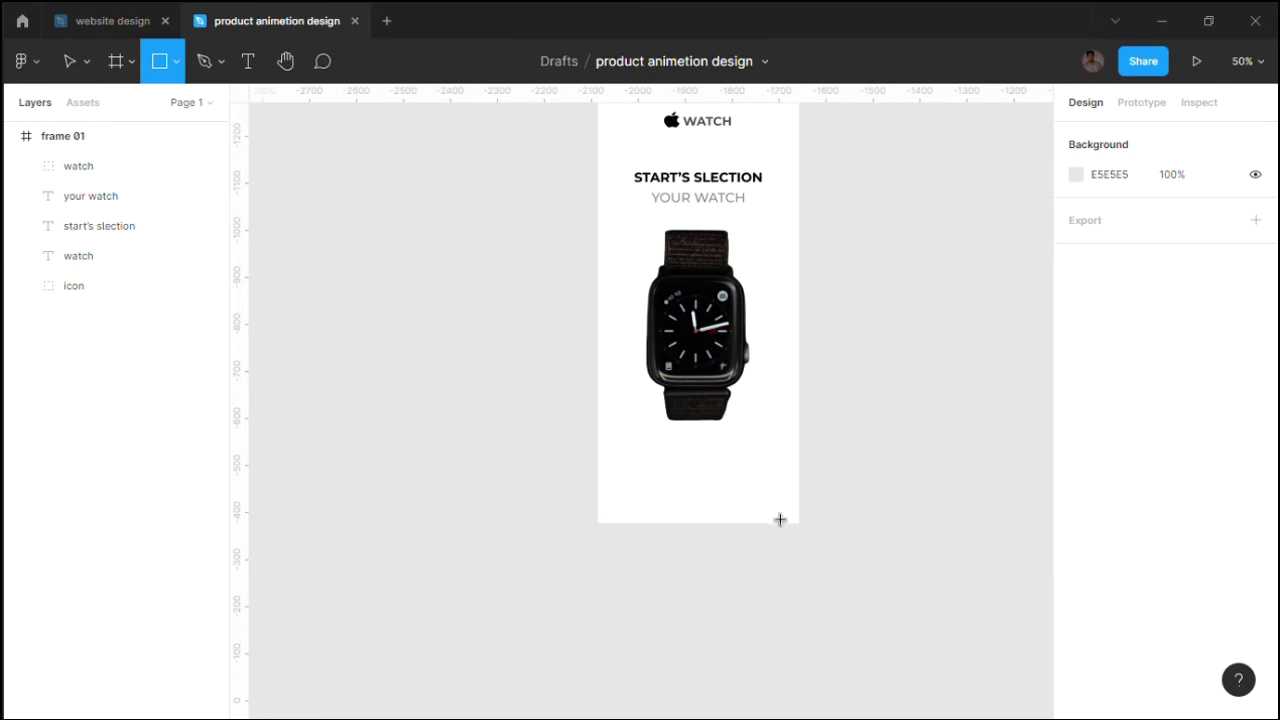
pyautogui.moveTo(598, 493); pyautogui.dragTo(802, 524)
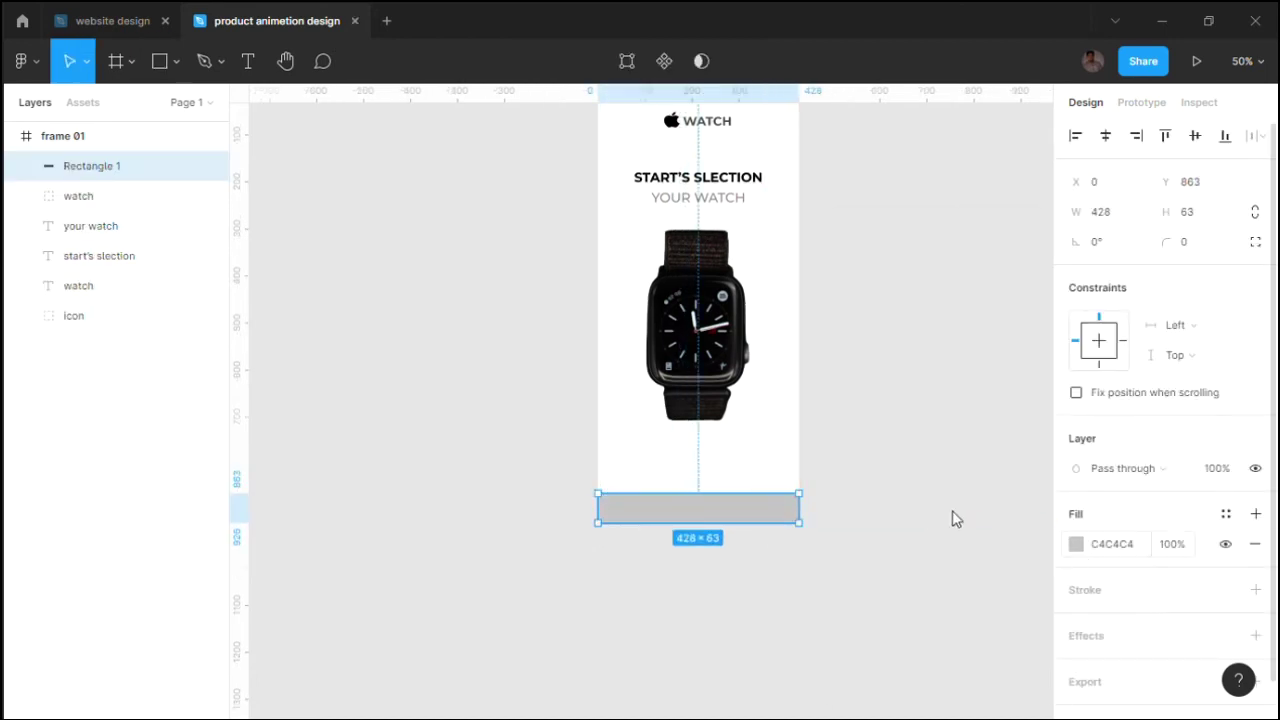
pyautogui.click(1076, 544)
pyautogui.moveTo(834, 400); pyautogui.dragTo(830, 455)
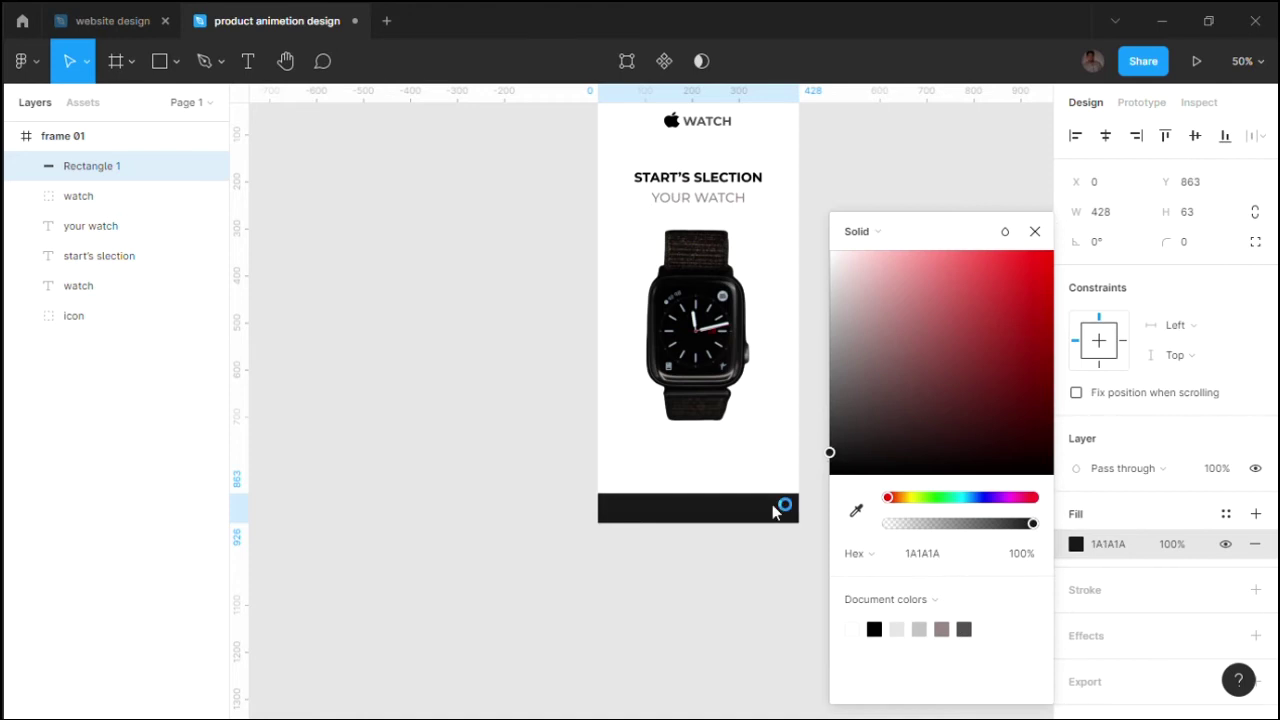
pyautogui.click(1120, 466)
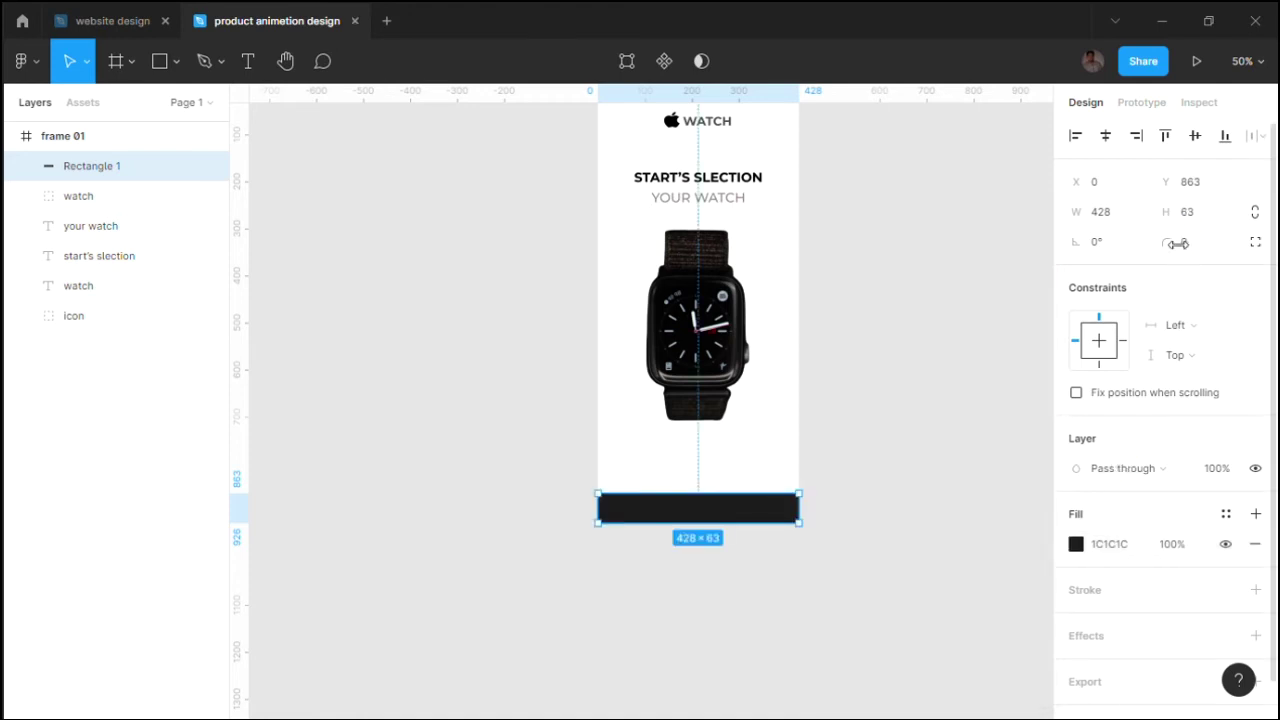
pyautogui.moveTo(1170, 242); pyautogui.dragTo(1226, 242)
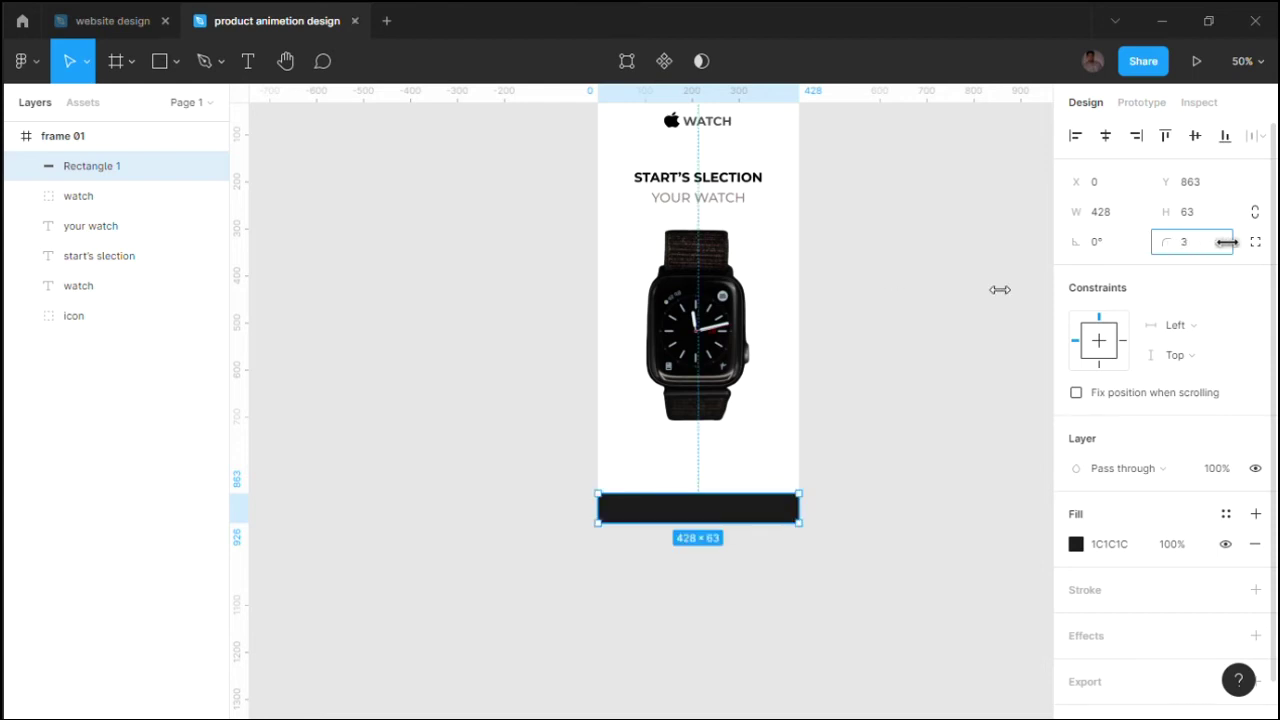
pyautogui.click(853, 386)
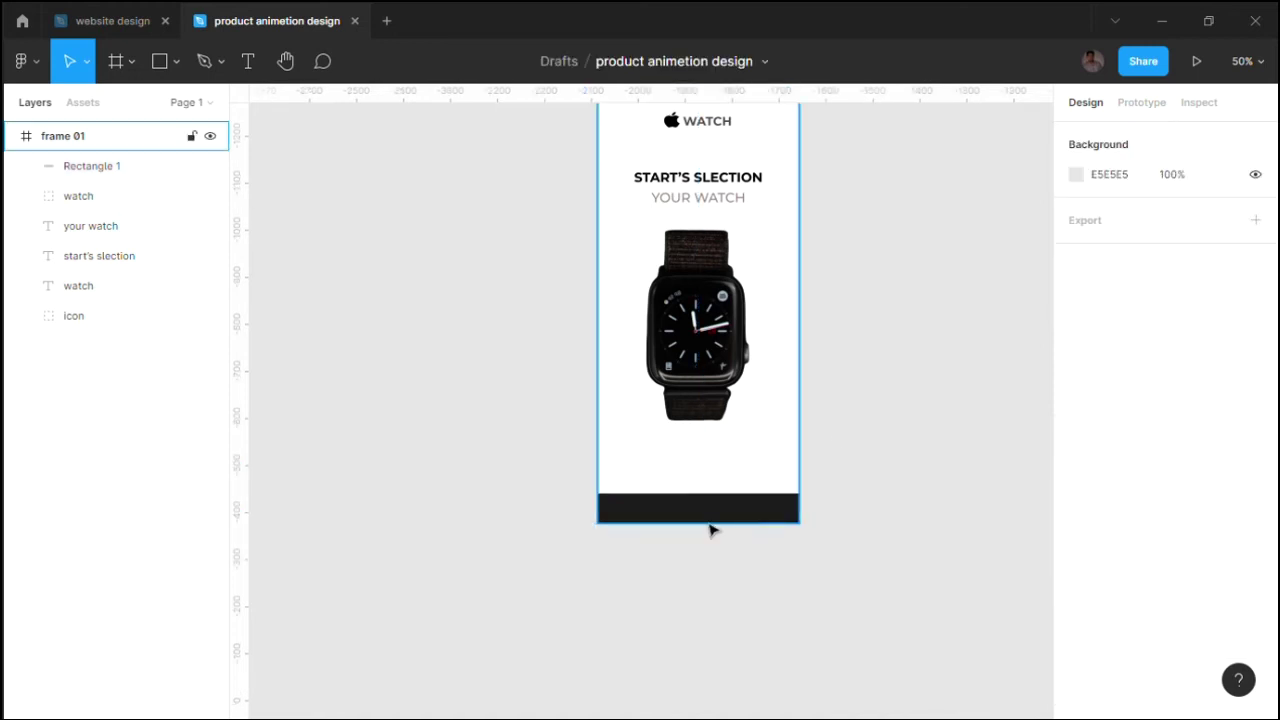
pyautogui.keyDown('ctrl'); pyautogui.scroll(3, 709, 526); pyautogui.keyUp('ctrl')
pyautogui.keyDown('ctrl'); pyautogui.scroll(-2, 683, 515); pyautogui.keyUp('ctrl')
pyautogui.keyDown('ctrl'); pyautogui.scroll(-2, 686, 486); pyautogui.keyUp('ctrl')
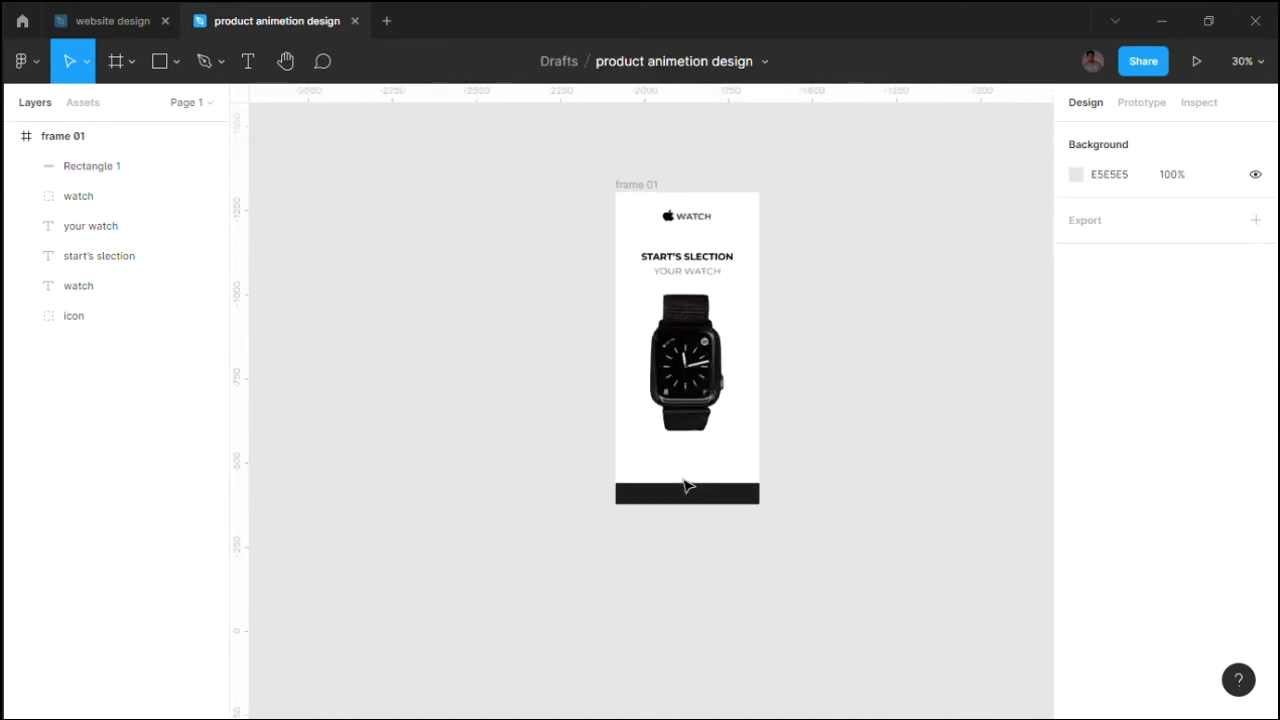
pyautogui.keyDown('ctrl'); pyautogui.scroll(-2, 640, 400); pyautogui.keyUp('ctrl')
pyautogui.keyDown('ctrl'); pyautogui.scroll(2, 623, 342); pyautogui.keyUp('ctrl')
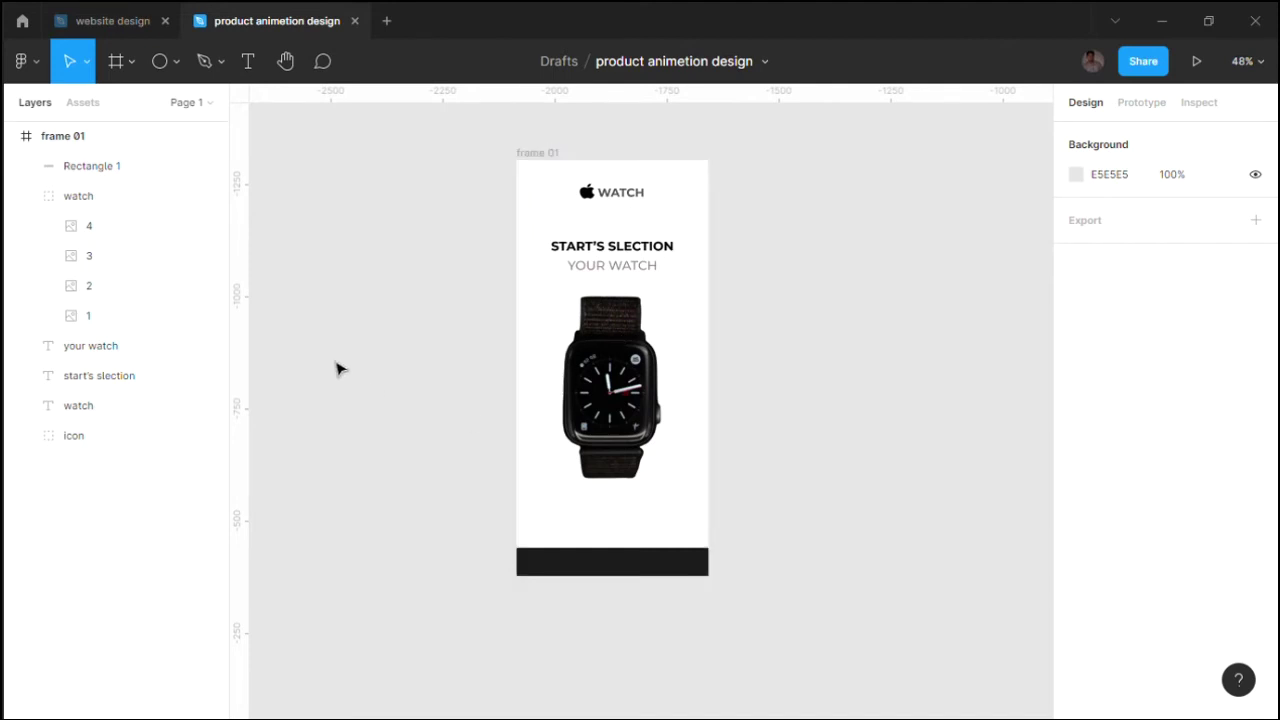
# Step: Pull watch image layers 5–8 out of the watch group to below frame 01
pyautogui.click(77, 226)
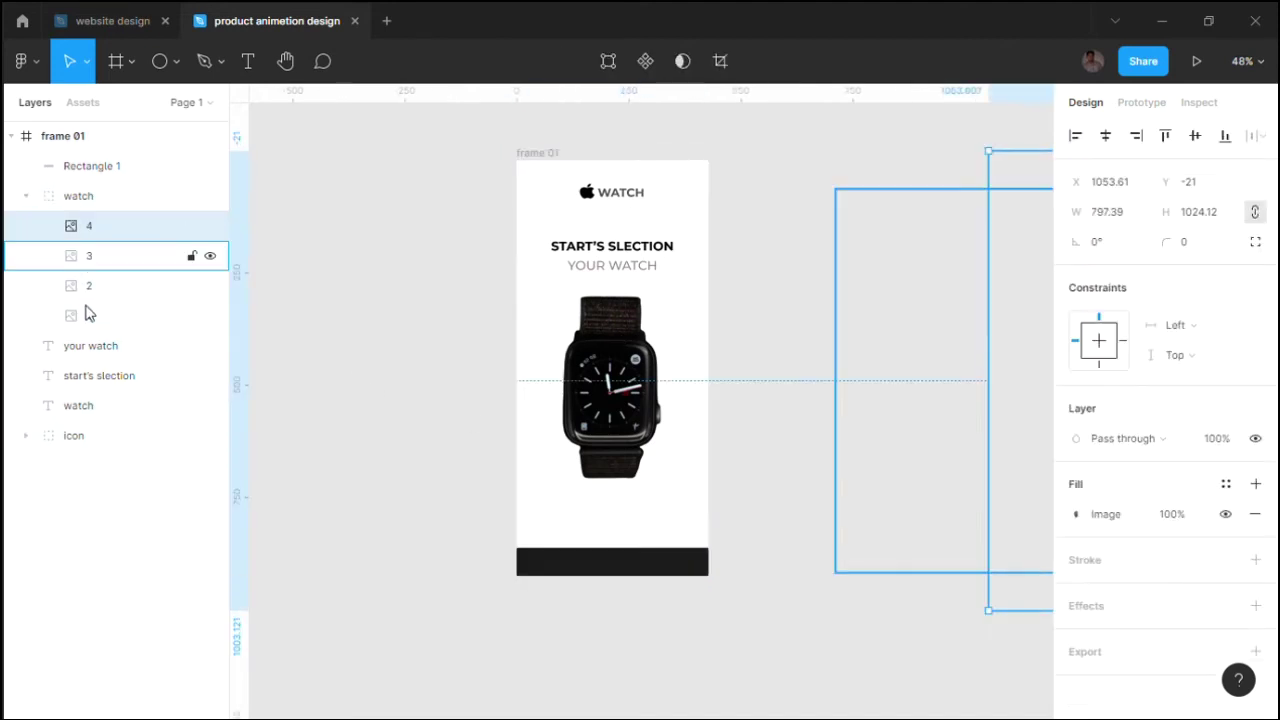
pyautogui.keyDown('shift'); pyautogui.click(86, 315); pyautogui.keyUp('shift')
pyautogui.keyDown('ctrl'); pyautogui.scroll(-1, 815, 427); pyautogui.keyUp('ctrl')
pyautogui.keyDown('ctrl'); pyautogui.scroll(-1, 849, 423); pyautogui.keyUp('ctrl')
pyautogui.moveTo(894, 411); pyautogui.dragTo(805, 706)
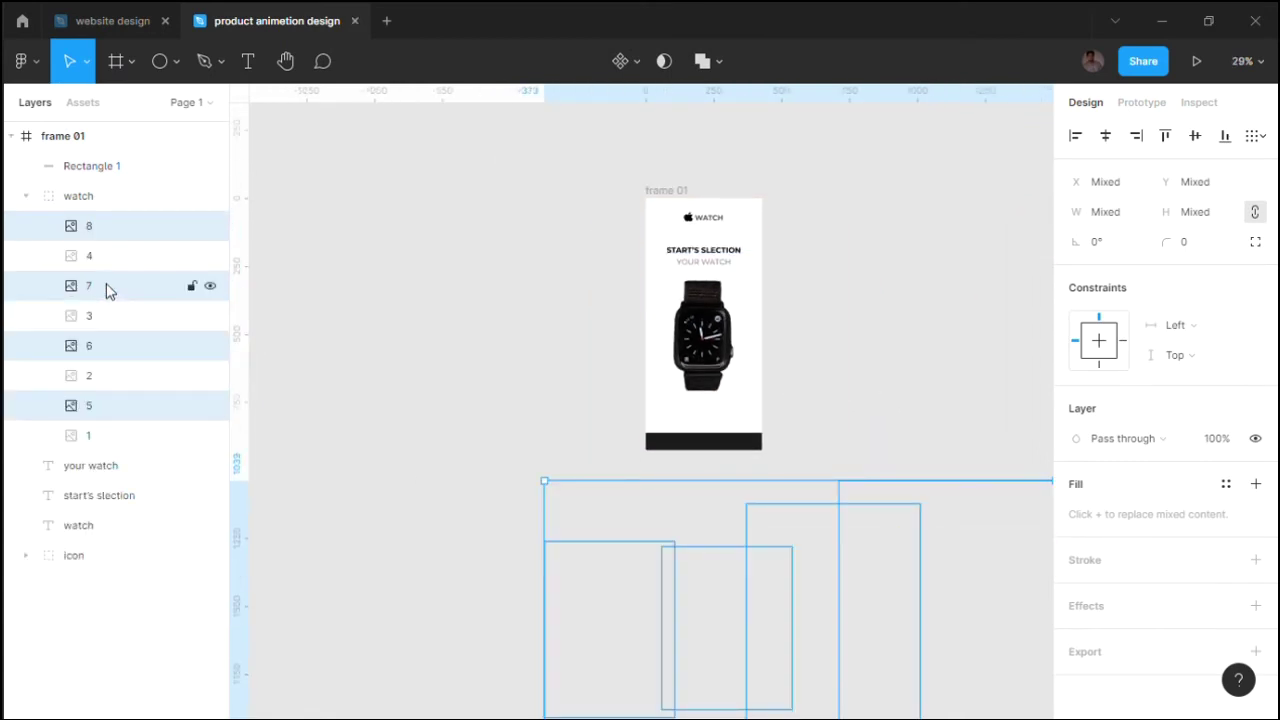
pyautogui.moveTo(108, 290); pyautogui.dragTo(104, 124)
pyautogui.click(916, 490)
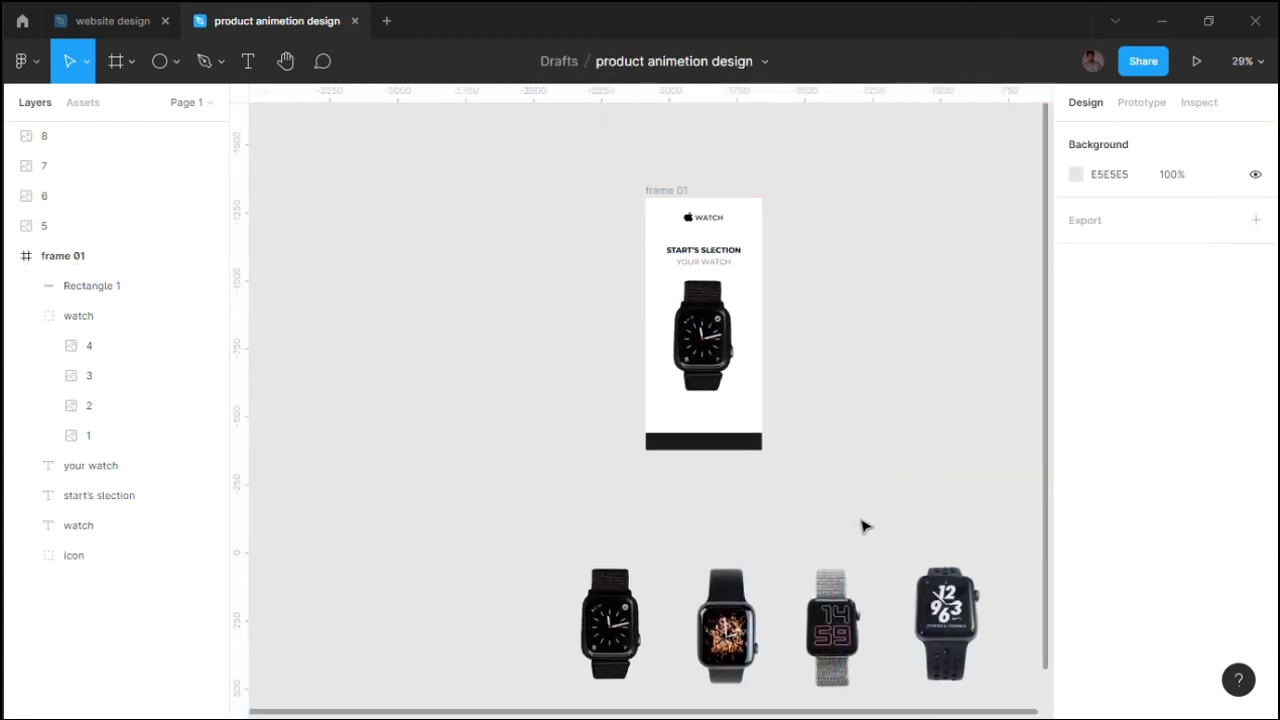
pyautogui.keyDown('ctrl'); pyautogui.scroll(-2, 800, 515); pyautogui.keyUp('ctrl')
# Step: Scale the four watch images down into a 545×296 row below frame 01
pyautogui.moveTo(449, 474); pyautogui.dragTo(870, 645)
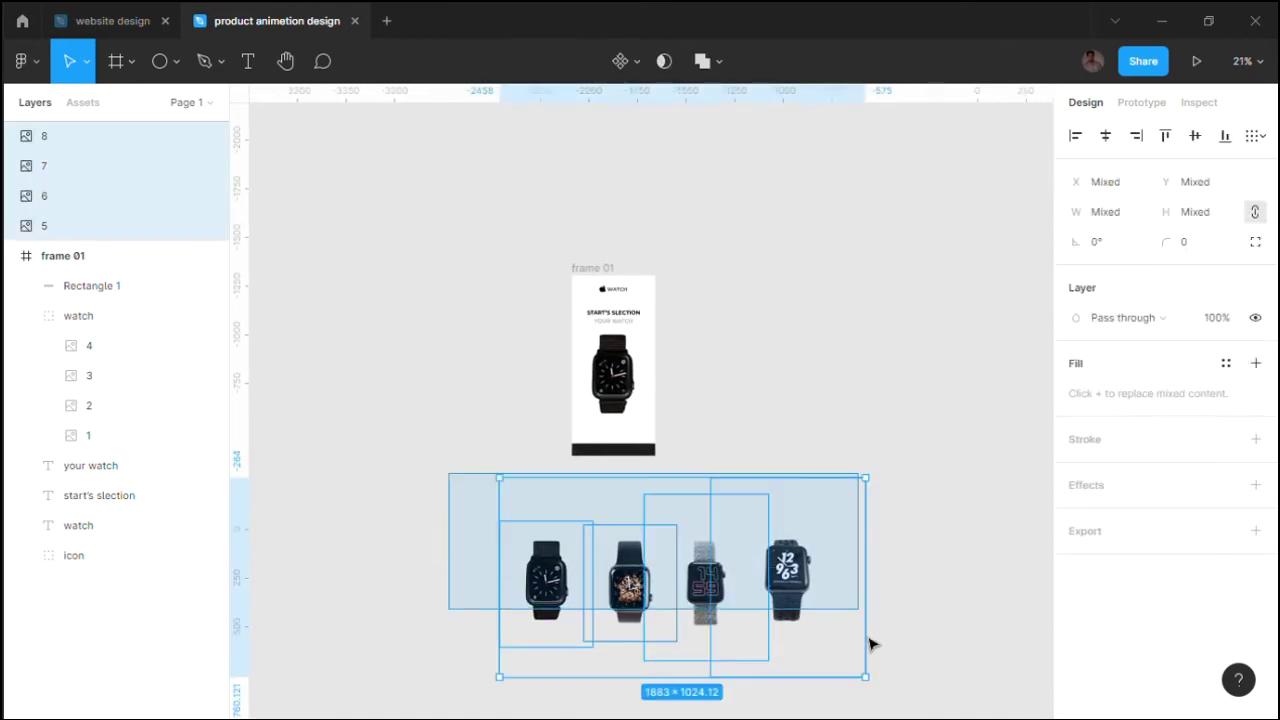
pyautogui.moveTo(499, 478)
pyautogui.mouseDown()
pyautogui.moveTo(754, 614)
pyautogui.moveTo(660, 547)
pyautogui.mouseUp()
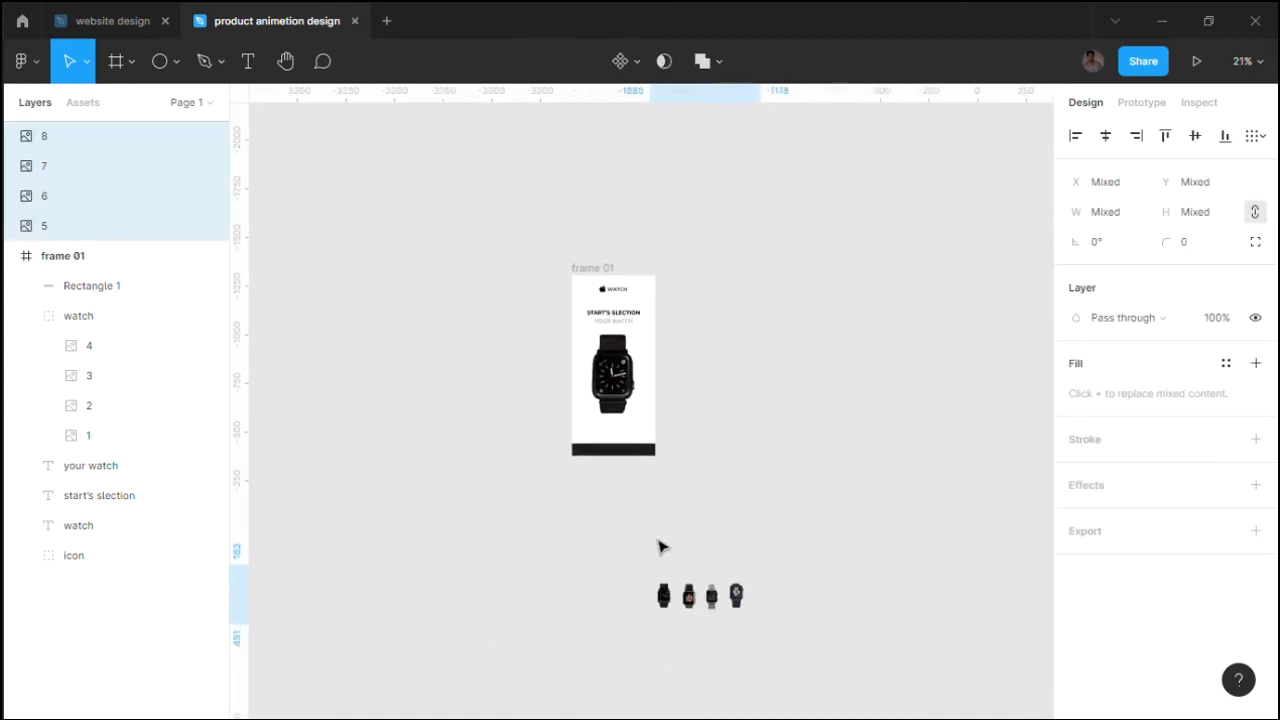
pyautogui.keyDown('ctrl'); pyautogui.scroll(3, 660, 547); pyautogui.keyUp('ctrl')
pyautogui.keyDown('ctrl'); pyautogui.scroll(2, 611, 474); pyautogui.keyUp('ctrl')
pyautogui.keyDown('ctrl'); pyautogui.scroll(2, 774, 591); pyautogui.keyUp('ctrl')
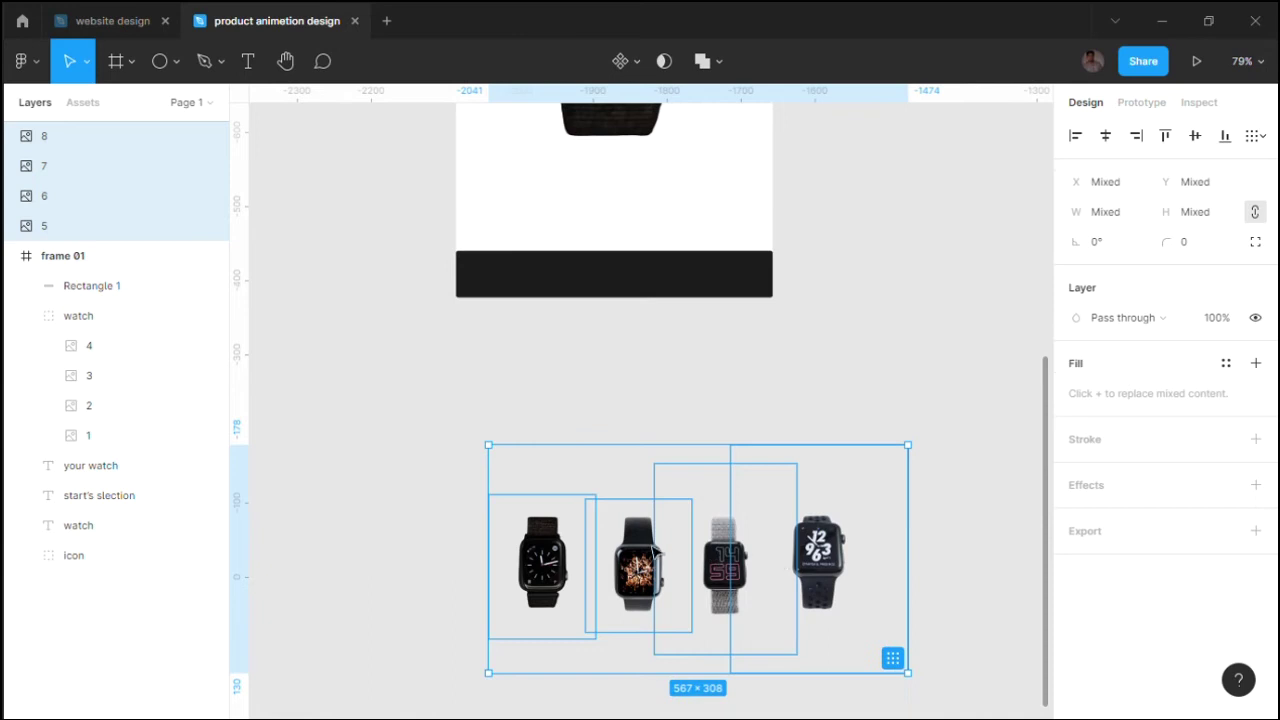
pyautogui.keyDown('ctrl'); pyautogui.scroll(1, 640, 530); pyautogui.keyUp('ctrl')
pyautogui.moveTo(580, 449); pyautogui.dragTo(440, 363)
pyautogui.moveTo(392, 324); pyautogui.dragTo(410, 332)
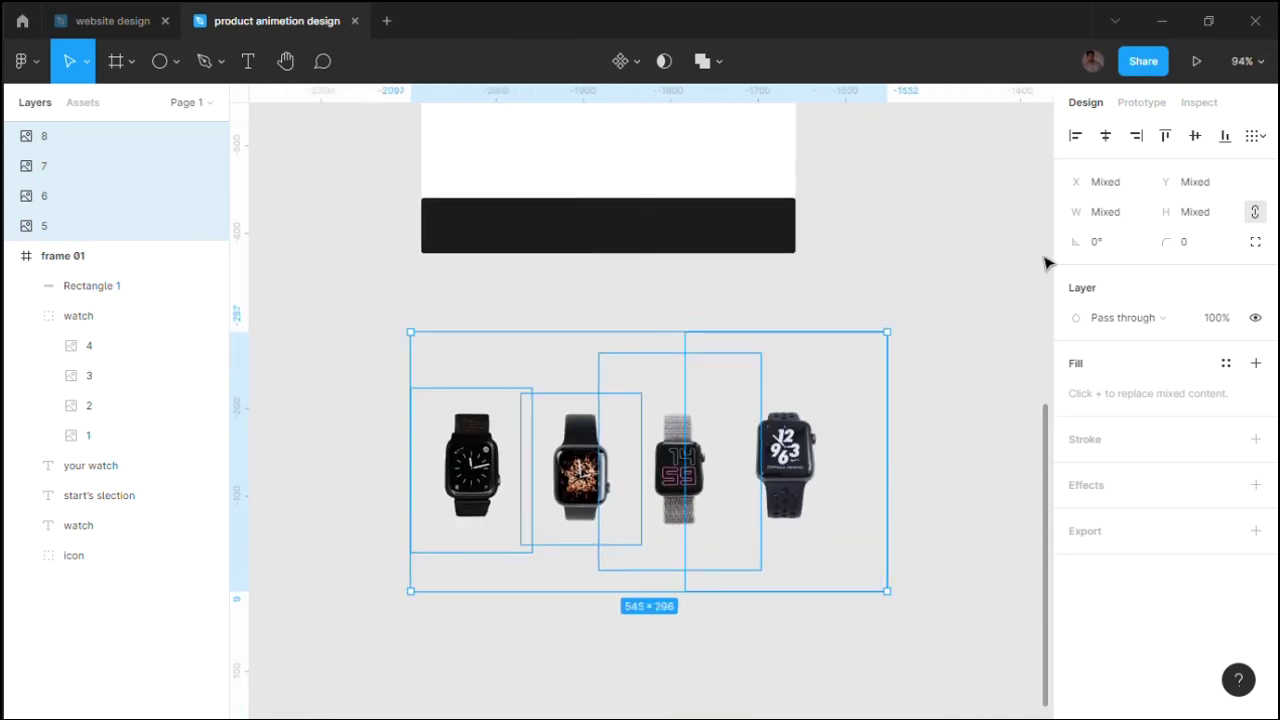
# Step: Try distributing the watches' horizontal spacing, then undo it along with the earlier move and shrink
pyautogui.click(1255, 135)
pyautogui.click(1177, 212)
pyautogui.hotkey('ctrl', 'z')
pyautogui.click(1255, 135)
pyautogui.press('Escape')
pyautogui.hotkey('ctrl', 'z')
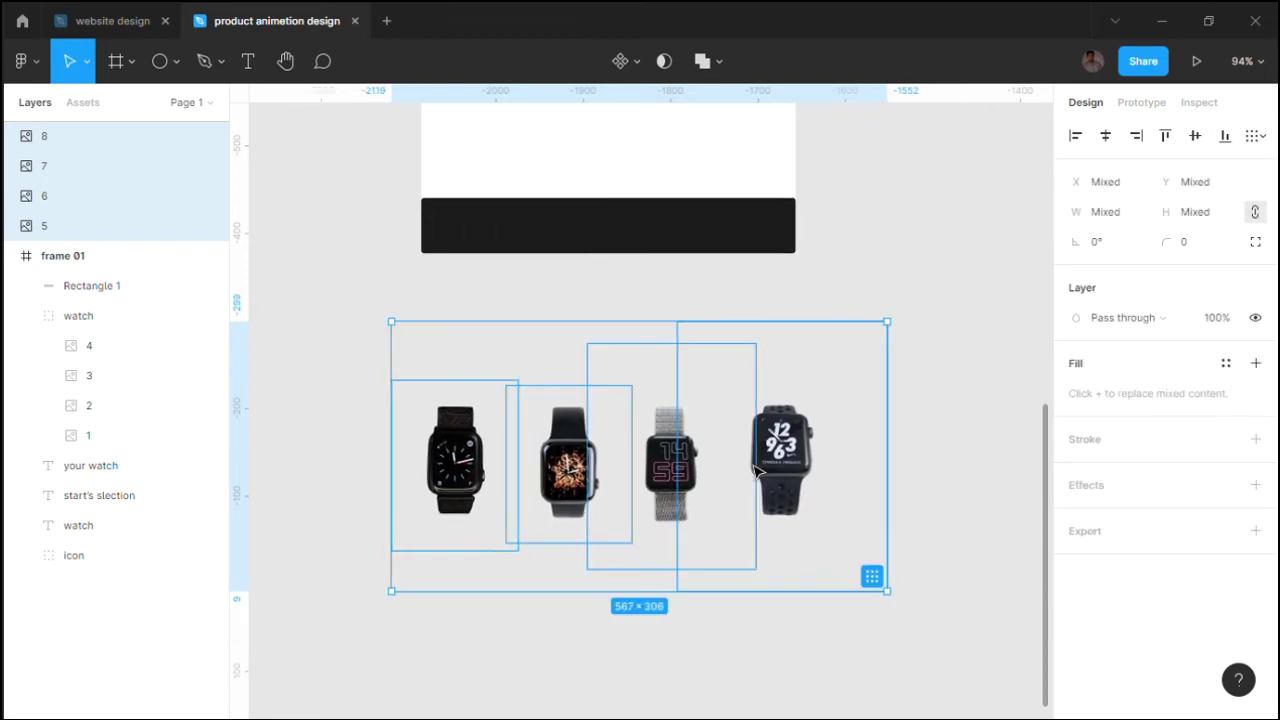
pyautogui.hotkey('ctrl', 'z')
pyautogui.press('Escape')
# Step: Move the four watches up under frame 01 and shrink them into a 473×260 row
pyautogui.click(868, 552)
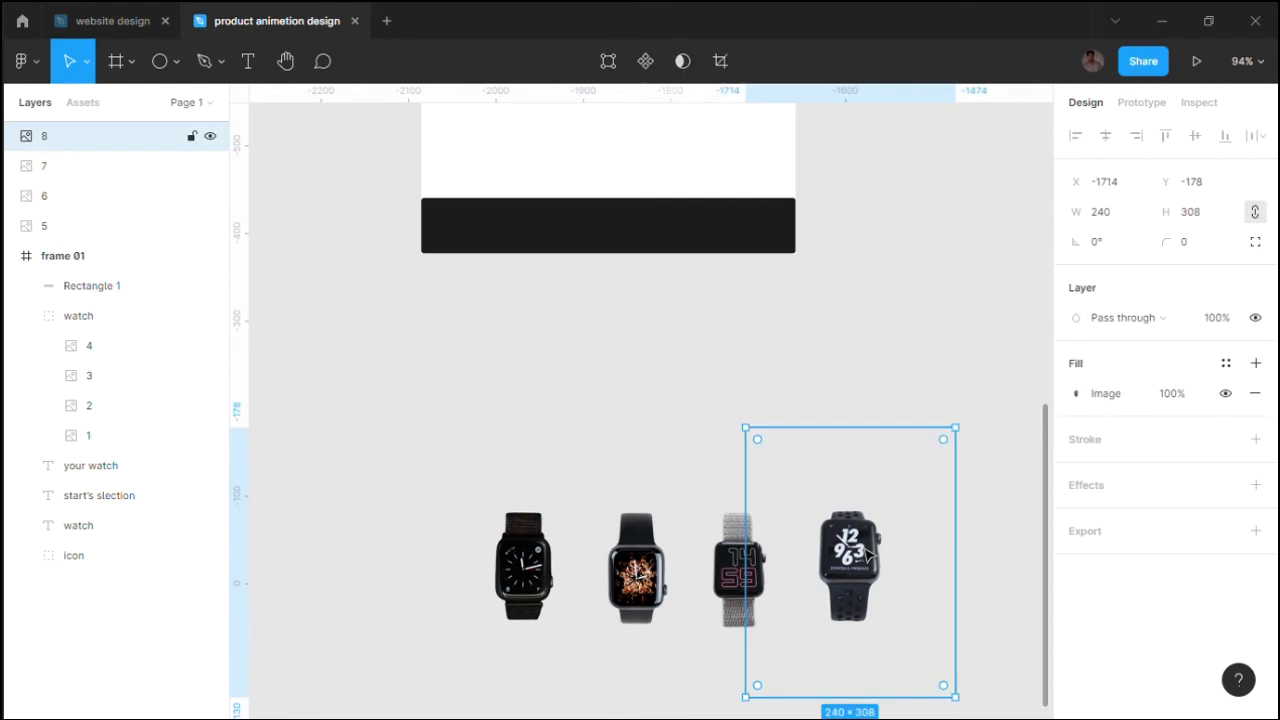
pyautogui.press('Left')
pyautogui.press('Left')
pyautogui.press('Left')
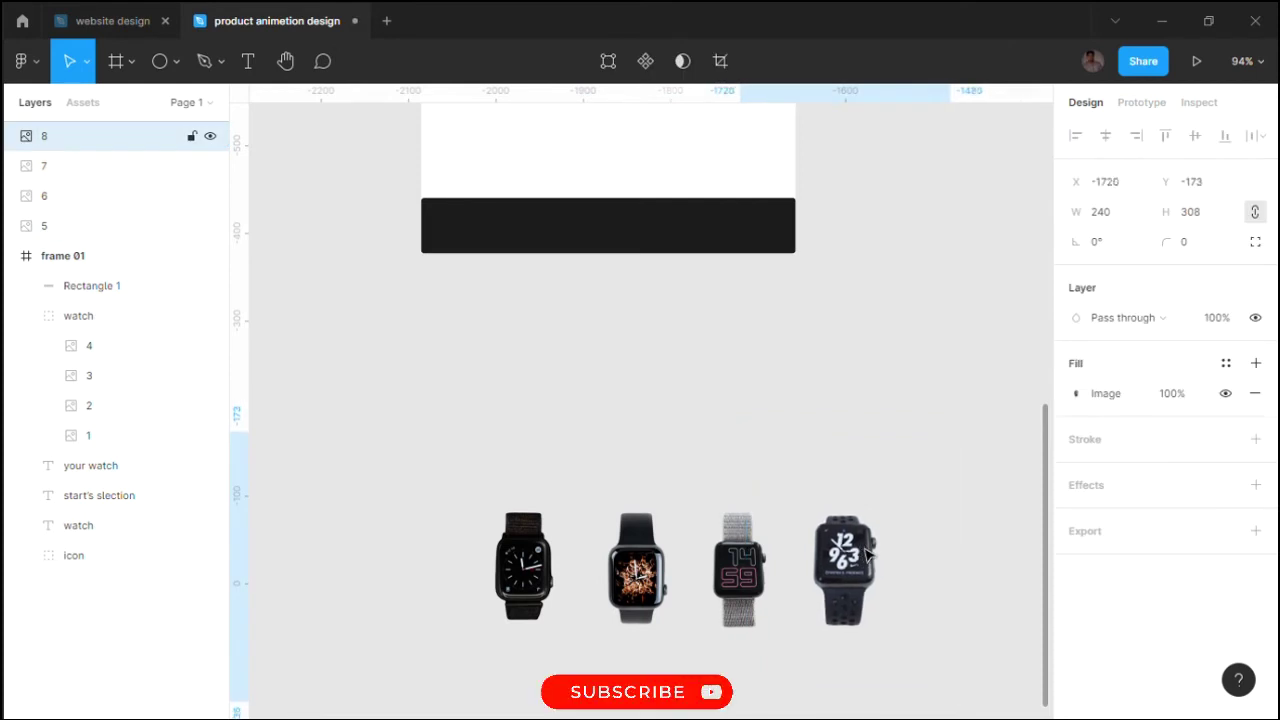
pyautogui.moveTo(443, 408); pyautogui.dragTo(951, 603)
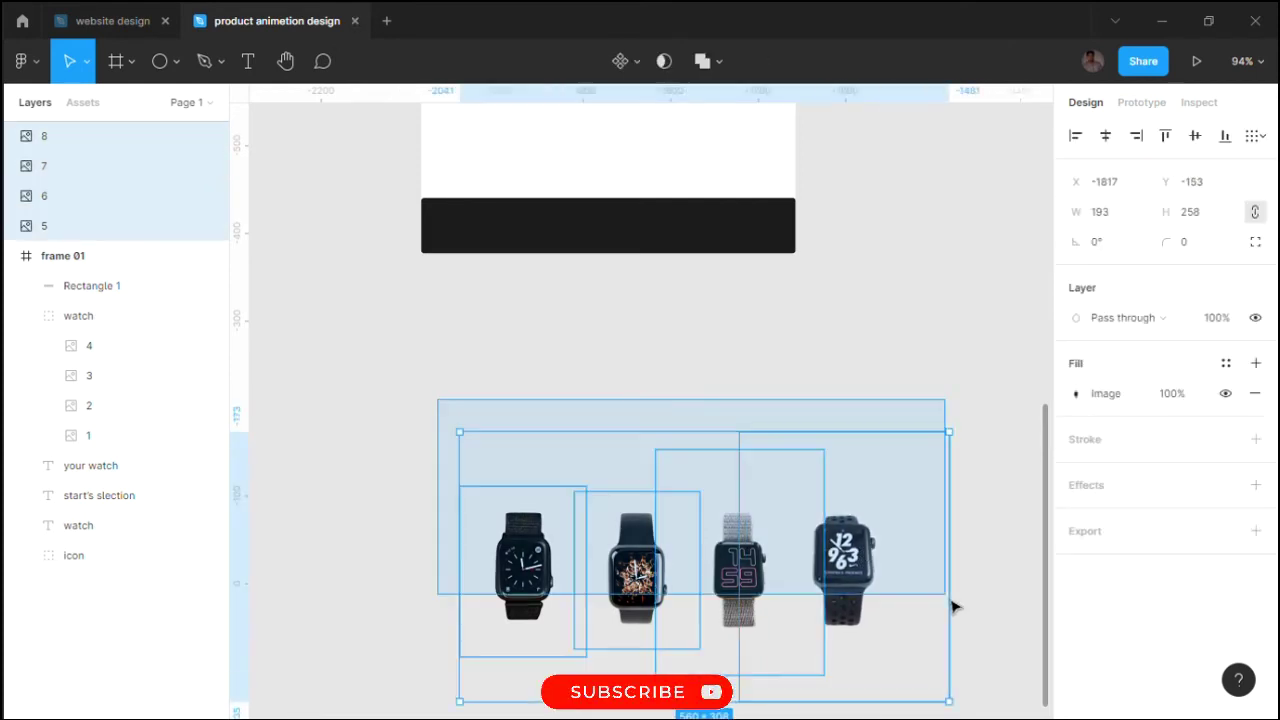
pyautogui.moveTo(811, 602); pyautogui.dragTo(733, 410)
pyautogui.click(733, 410)
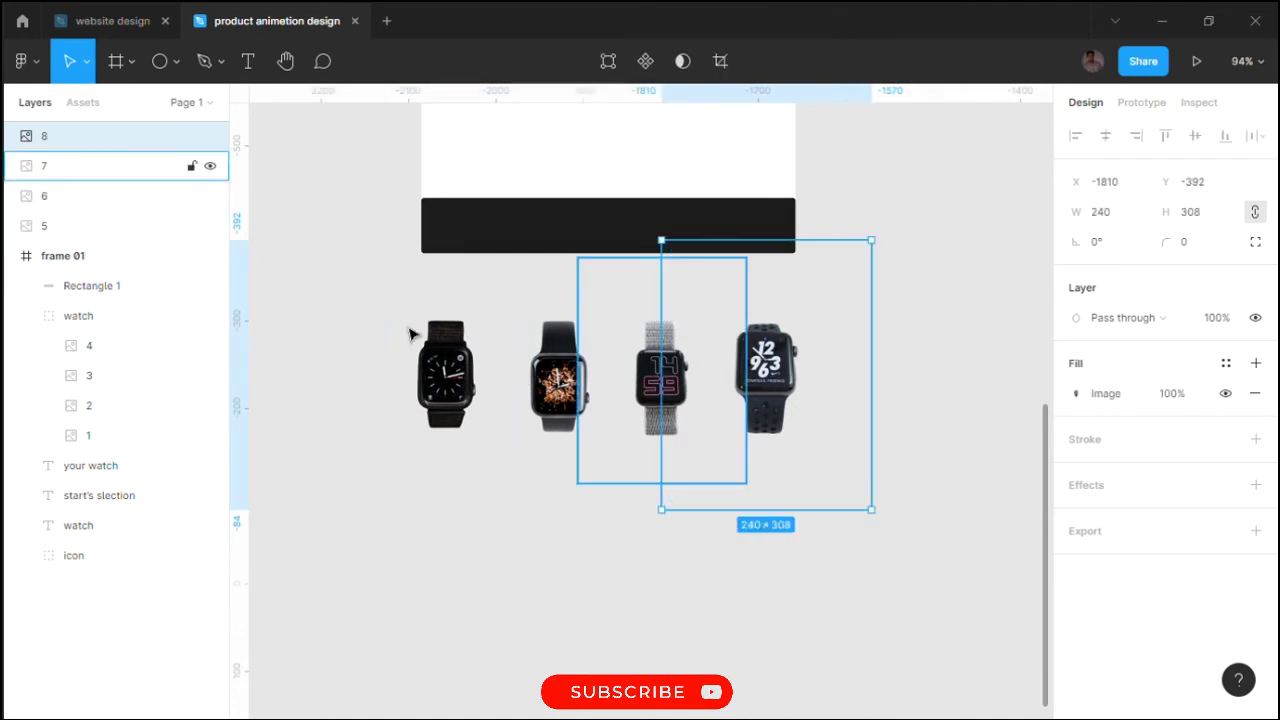
pyautogui.hotkey('ctrl', 'z')
pyautogui.moveTo(888, 531); pyautogui.dragTo(806, 453)
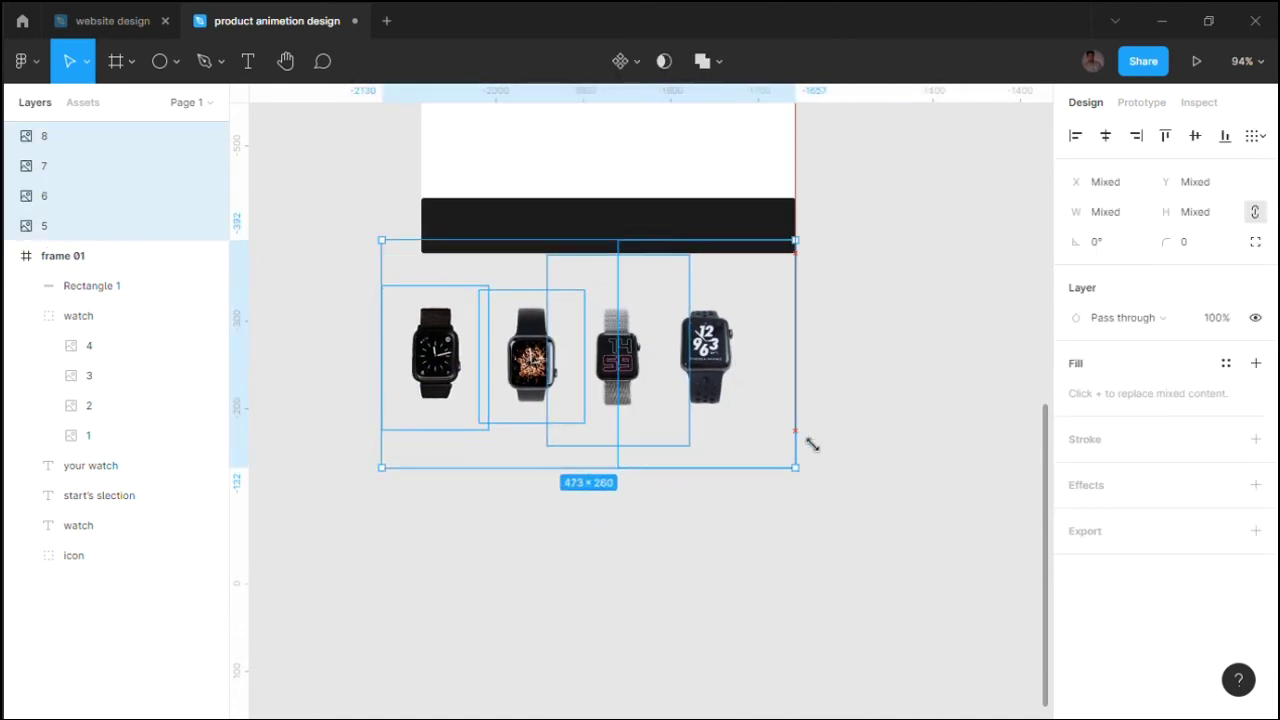
# Step: Drag the four watches up onto frame 01's dark bottom bar
pyautogui.keyDown('ctrl'); pyautogui.scroll(2, 680, 360); pyautogui.keyUp('ctrl')
pyautogui.moveTo(680, 360); pyautogui.dragTo(723, 206)
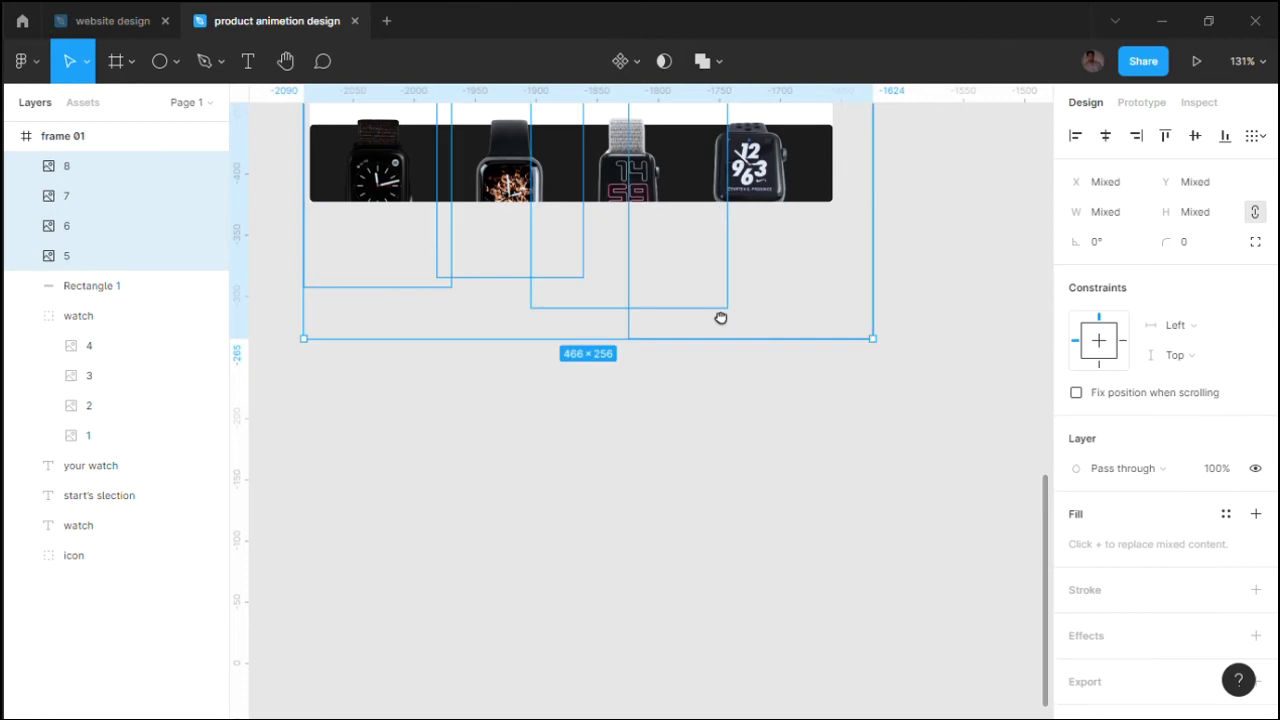
pyautogui.scroll(3, 720, 317)
pyautogui.moveTo(720, 360); pyautogui.dragTo(720, 347)
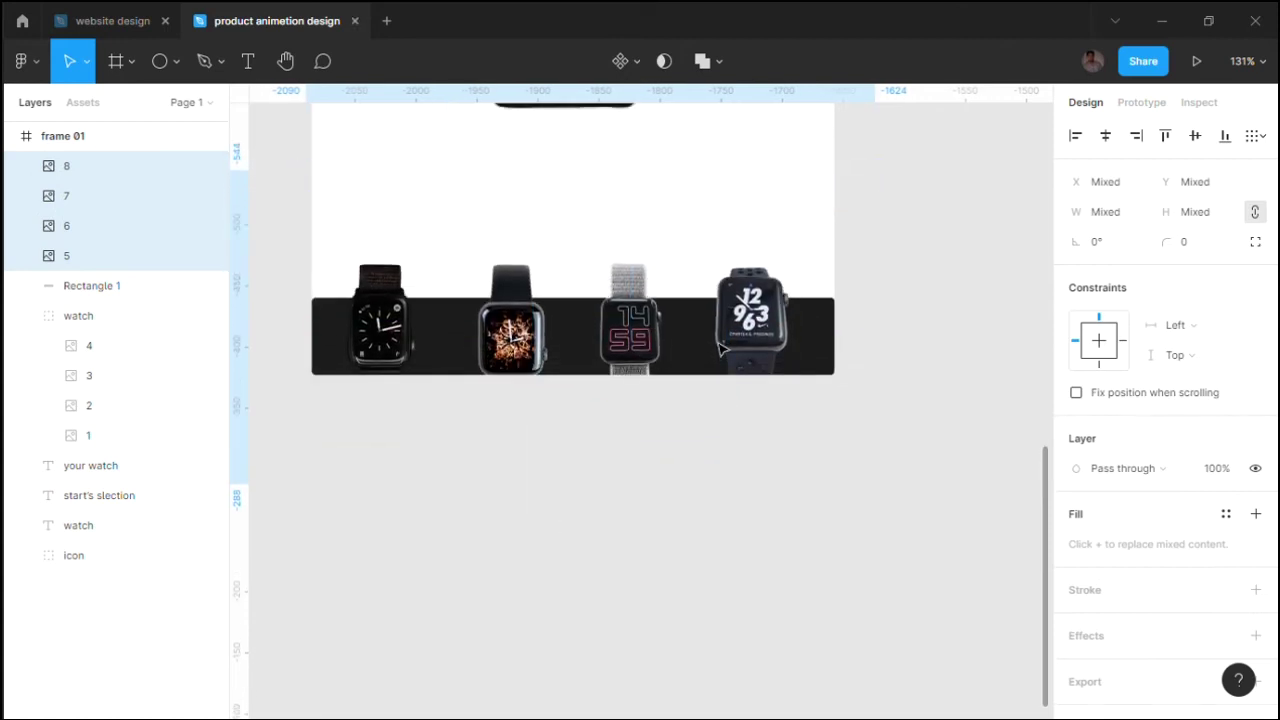
pyautogui.scroll(2, 531, 526)
pyautogui.click(540, 505)
pyautogui.keyDown('ctrl'); pyautogui.scroll(1, 537, 441); pyautogui.keyUp('ctrl')
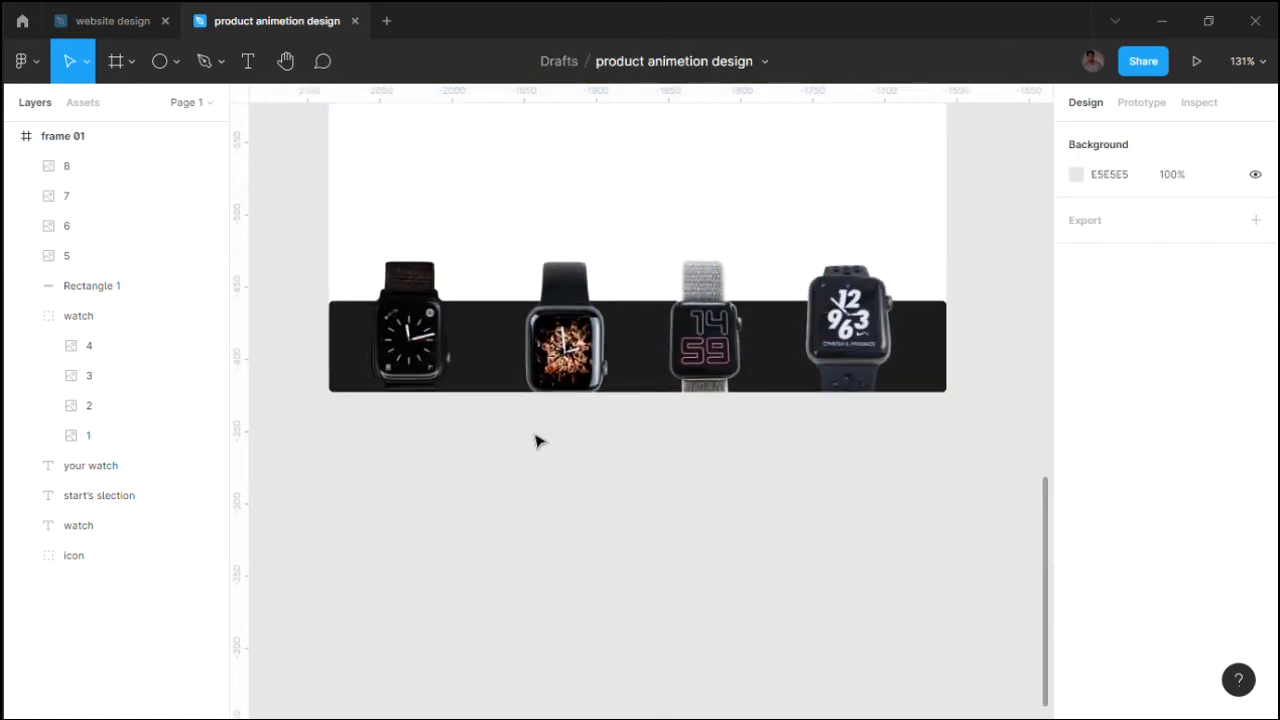
pyautogui.keyDown('ctrl'); pyautogui.scroll(2, 537, 441); pyautogui.keyUp('ctrl')
# Step: Adjust the second and fourth watches' vertical positions along the bar
pyautogui.moveTo(570, 368); pyautogui.dragTo(568, 362)
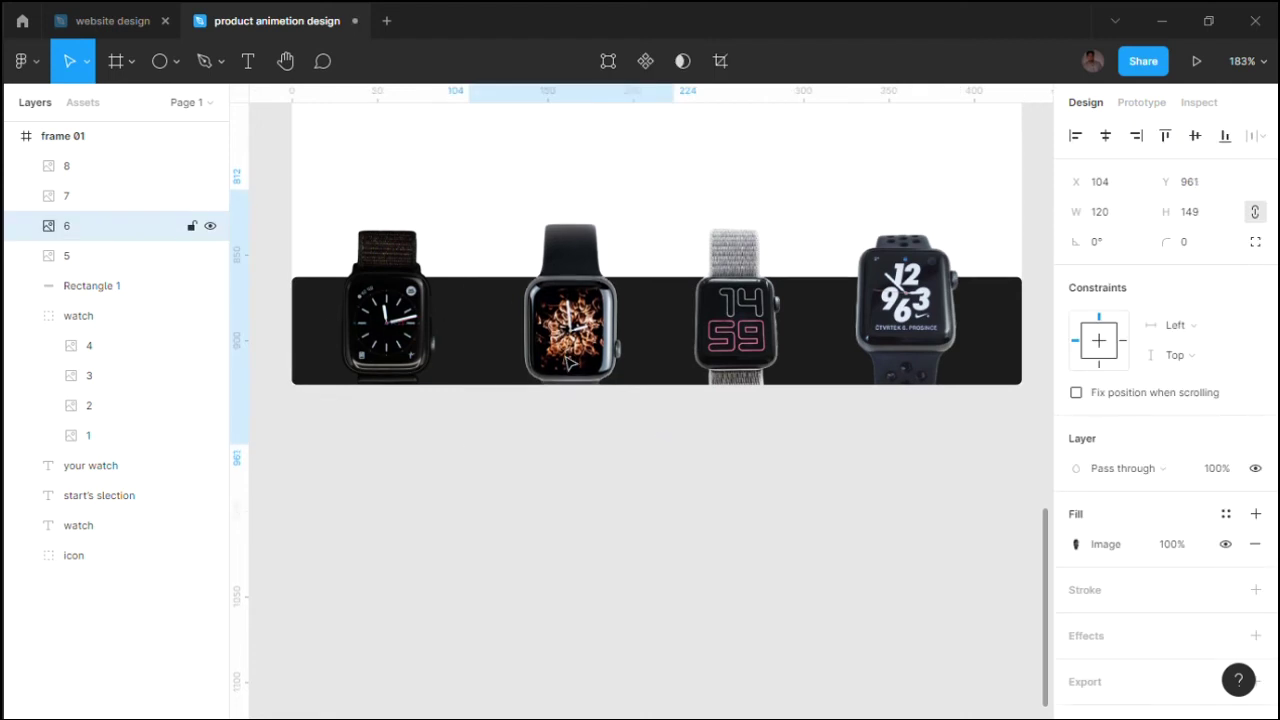
pyautogui.click(735, 305)
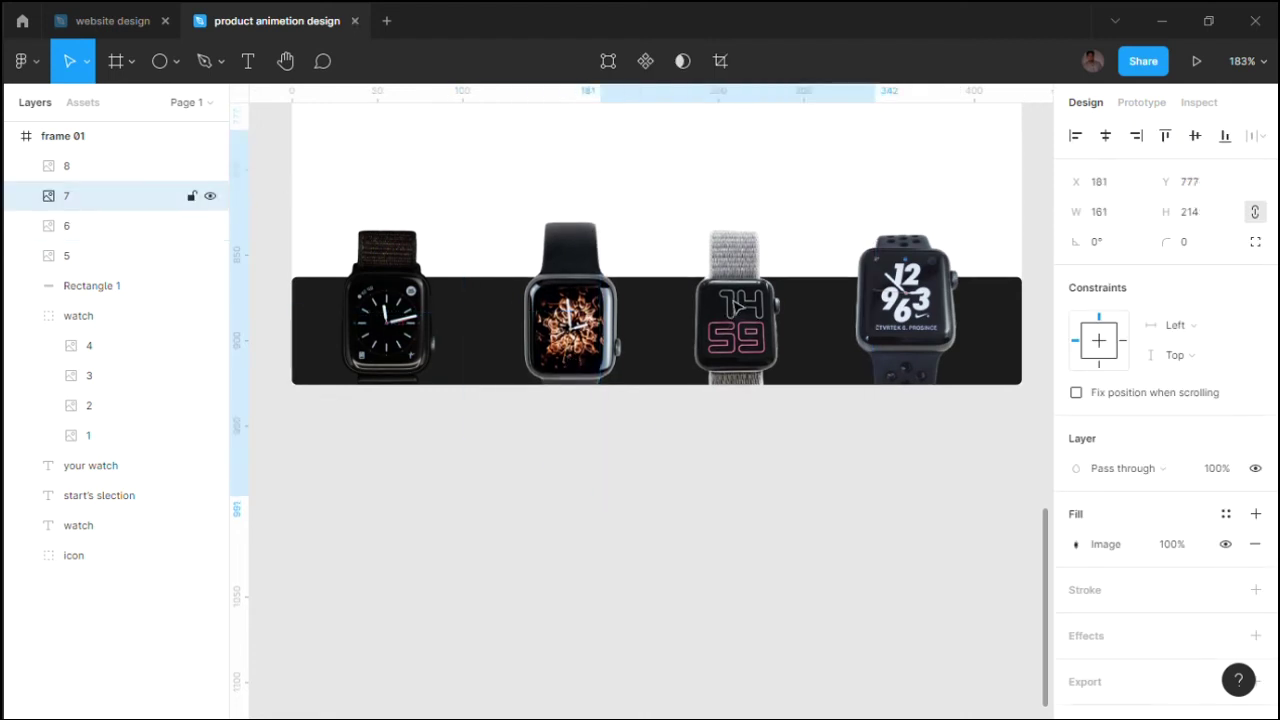
pyautogui.click(845, 300)
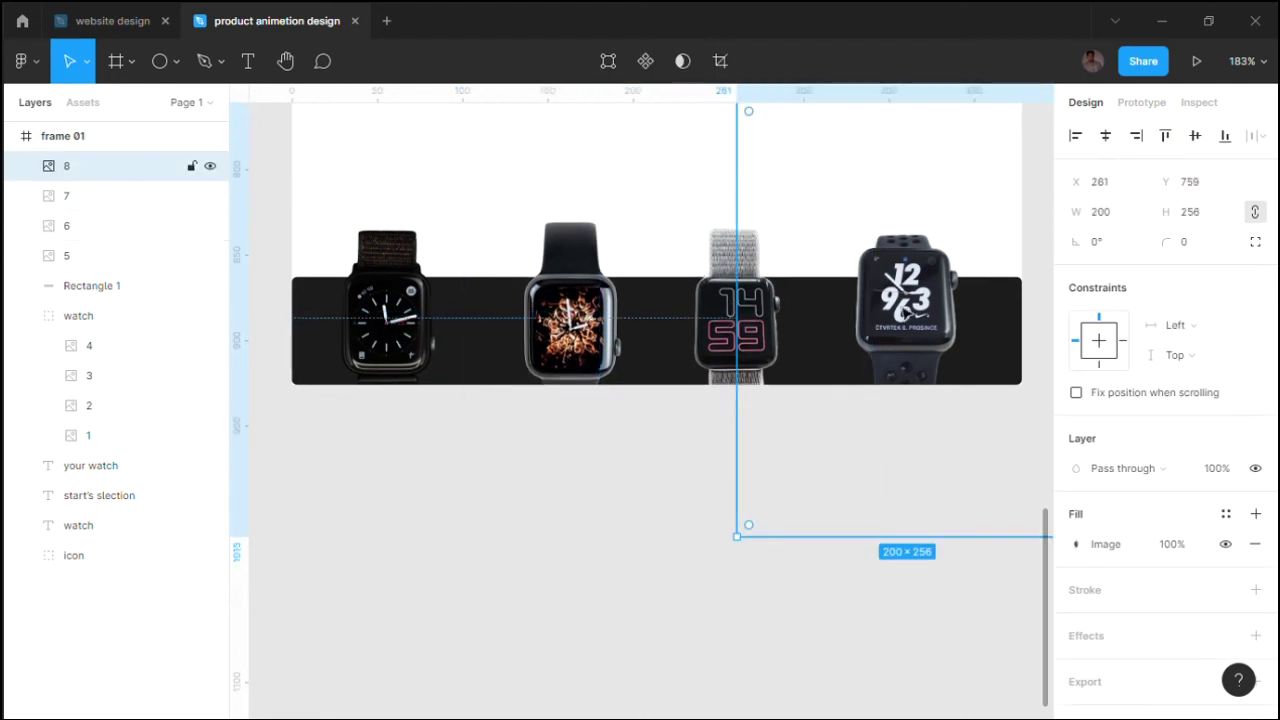
pyautogui.moveTo(904, 312); pyautogui.dragTo(905, 314)
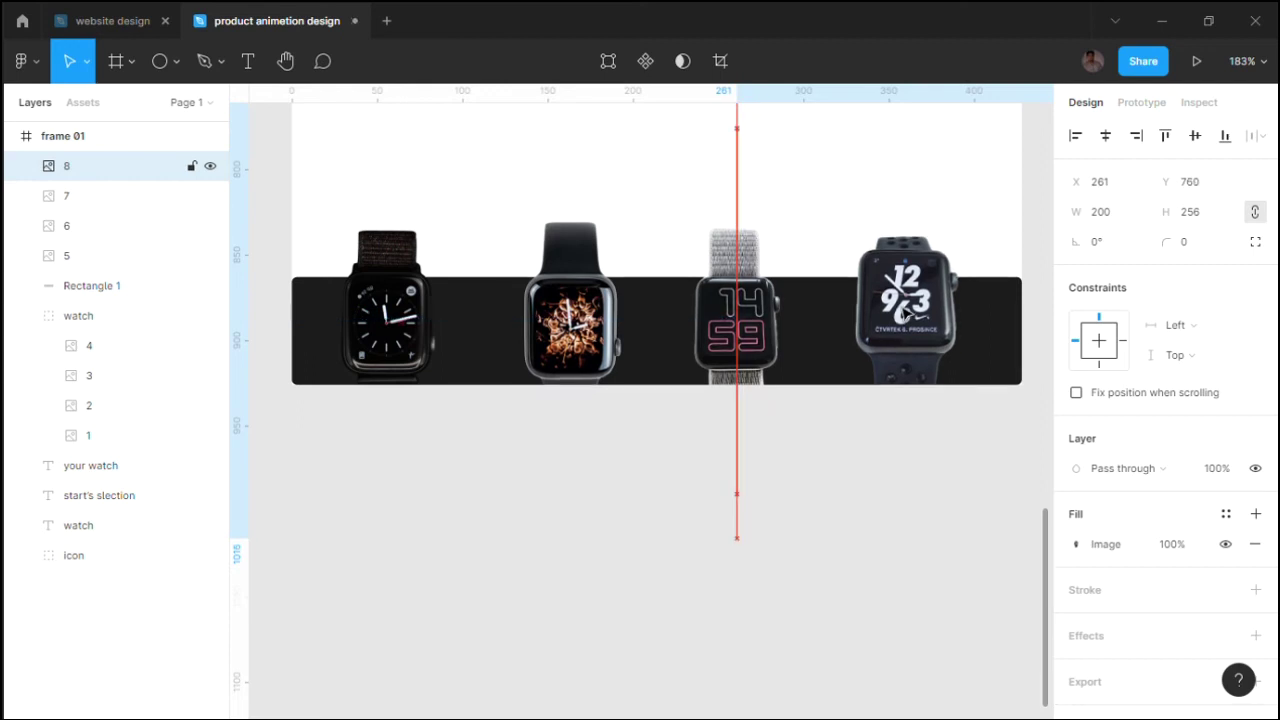
pyautogui.click(574, 534)
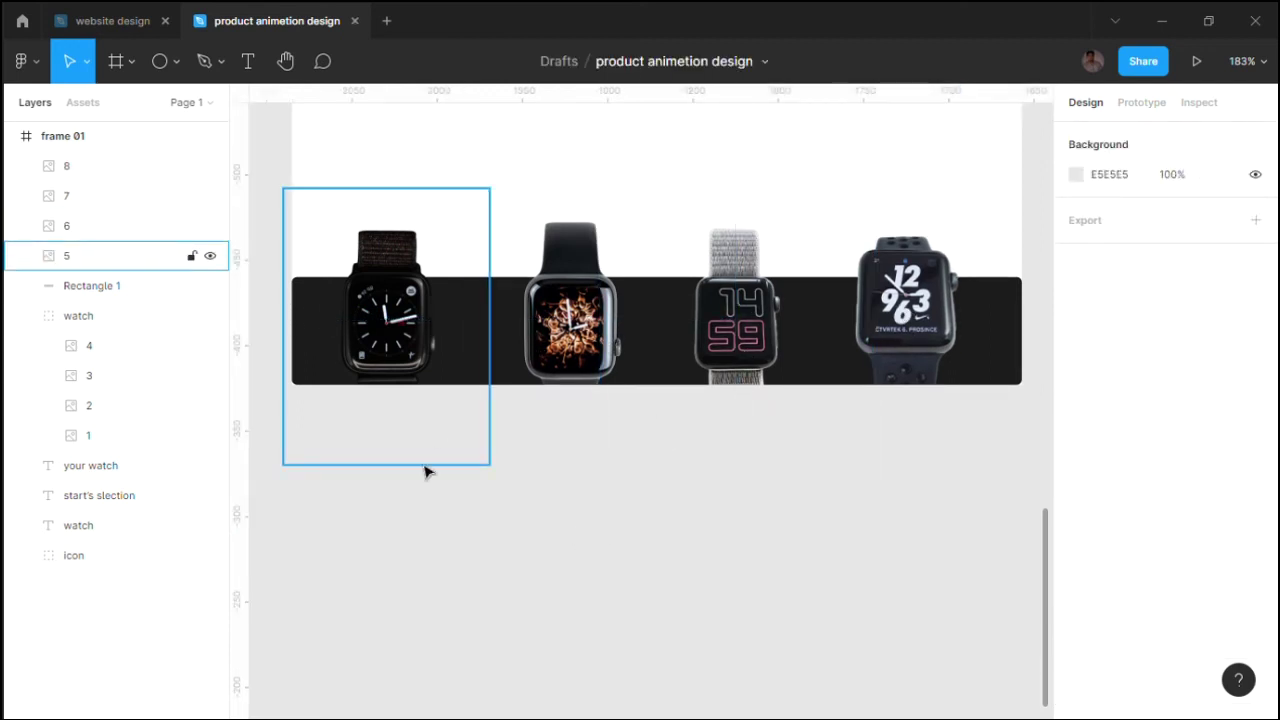
pyautogui.keyDown('ctrl'); pyautogui.scroll(-3, 549, 469); pyautogui.keyUp('ctrl')
pyautogui.scroll(1, 663, 431)
pyautogui.moveTo(826, 403); pyautogui.dragTo(804, 378)
# Step: Nudge the first and second watches up to line up with the others
pyautogui.click(680, 410)
pyautogui.moveTo(440, 415); pyautogui.dragTo(440, 410)
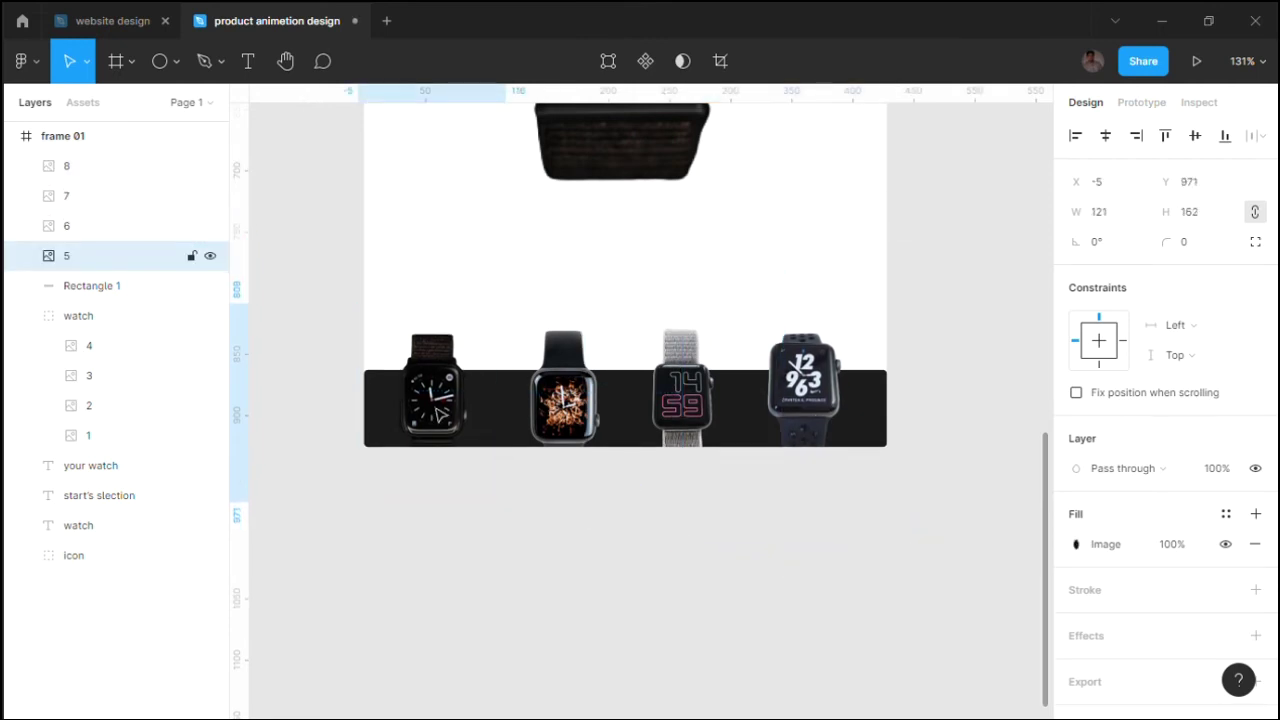
pyautogui.moveTo(565, 400); pyautogui.dragTo(565, 396)
pyautogui.click(678, 408)
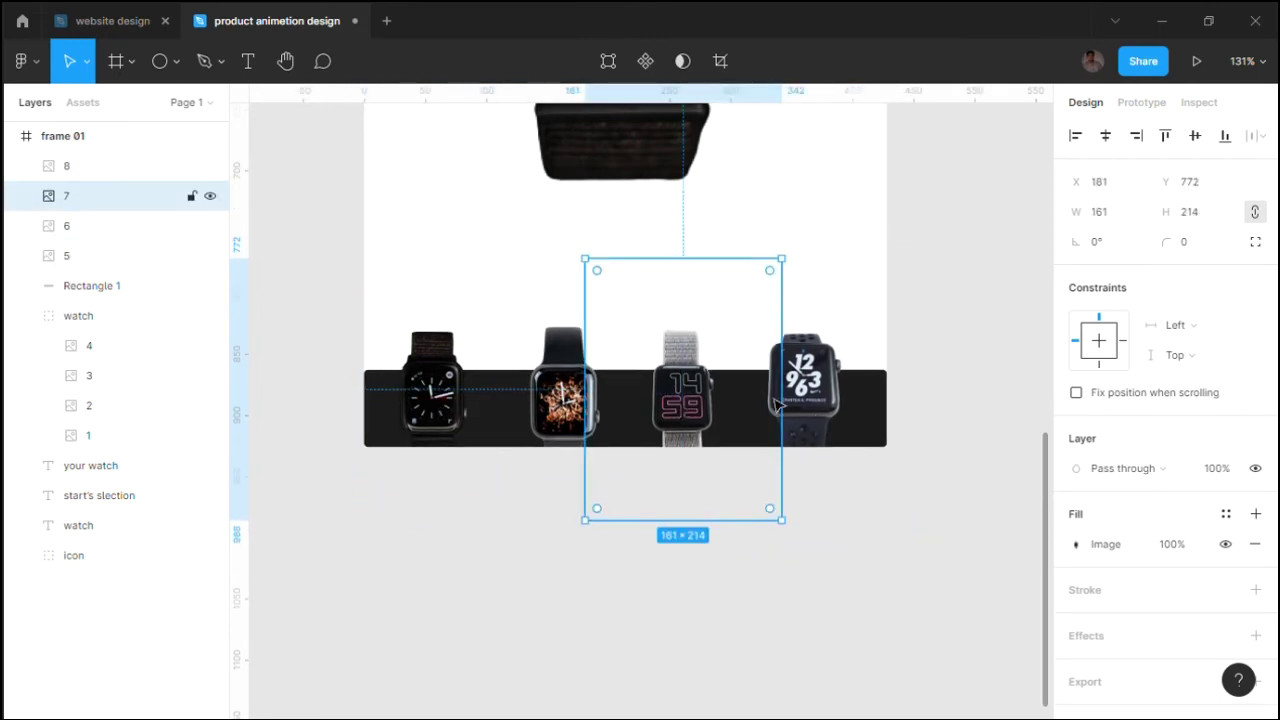
pyautogui.click(818, 403)
pyautogui.click(930, 368)
# Step: Move the first and second watches down slightly to align them
pyautogui.scroll(-3, 755, 447)
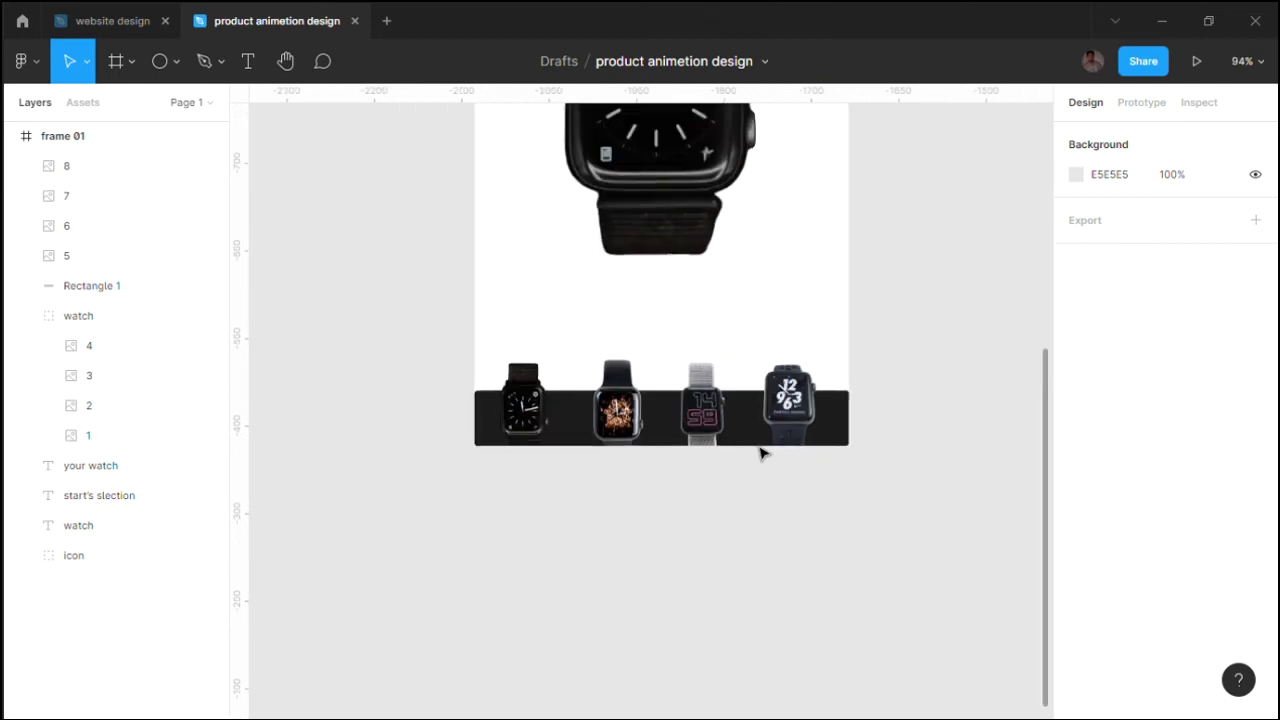
pyautogui.click(522, 405)
pyautogui.moveTo(522, 405); pyautogui.dragTo(522, 409)
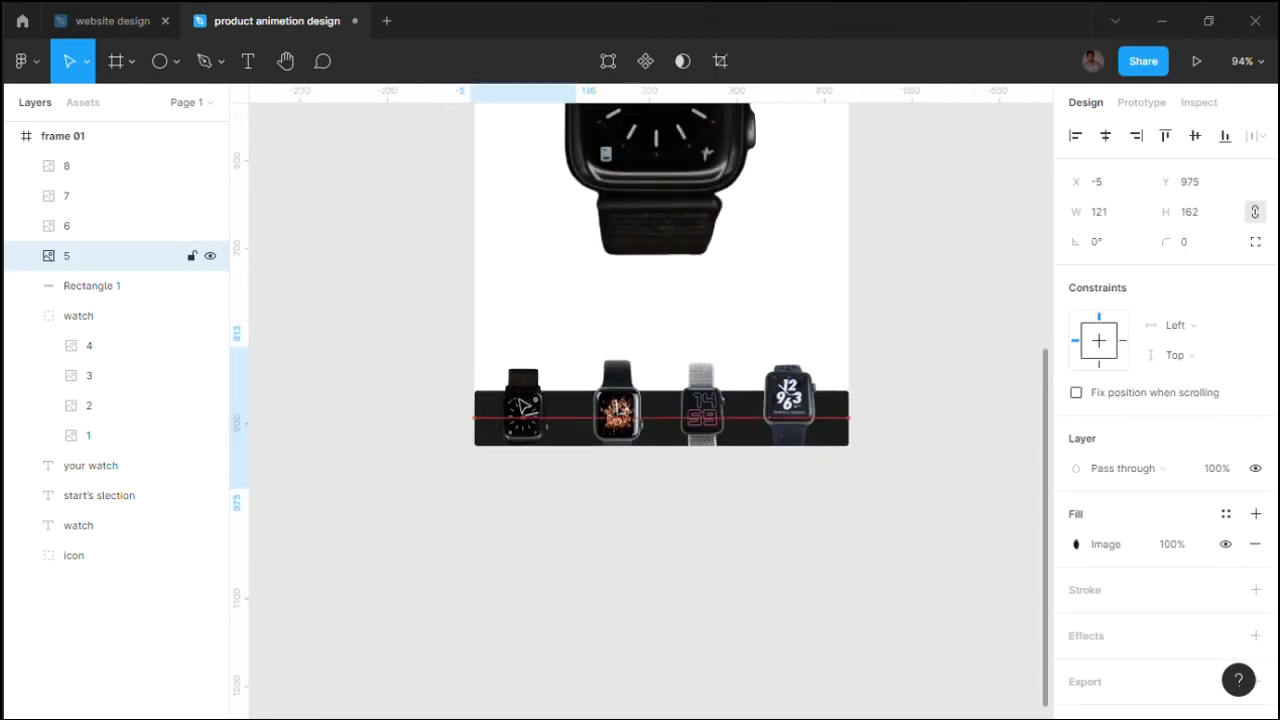
pyautogui.moveTo(638, 409); pyautogui.dragTo(640, 413)
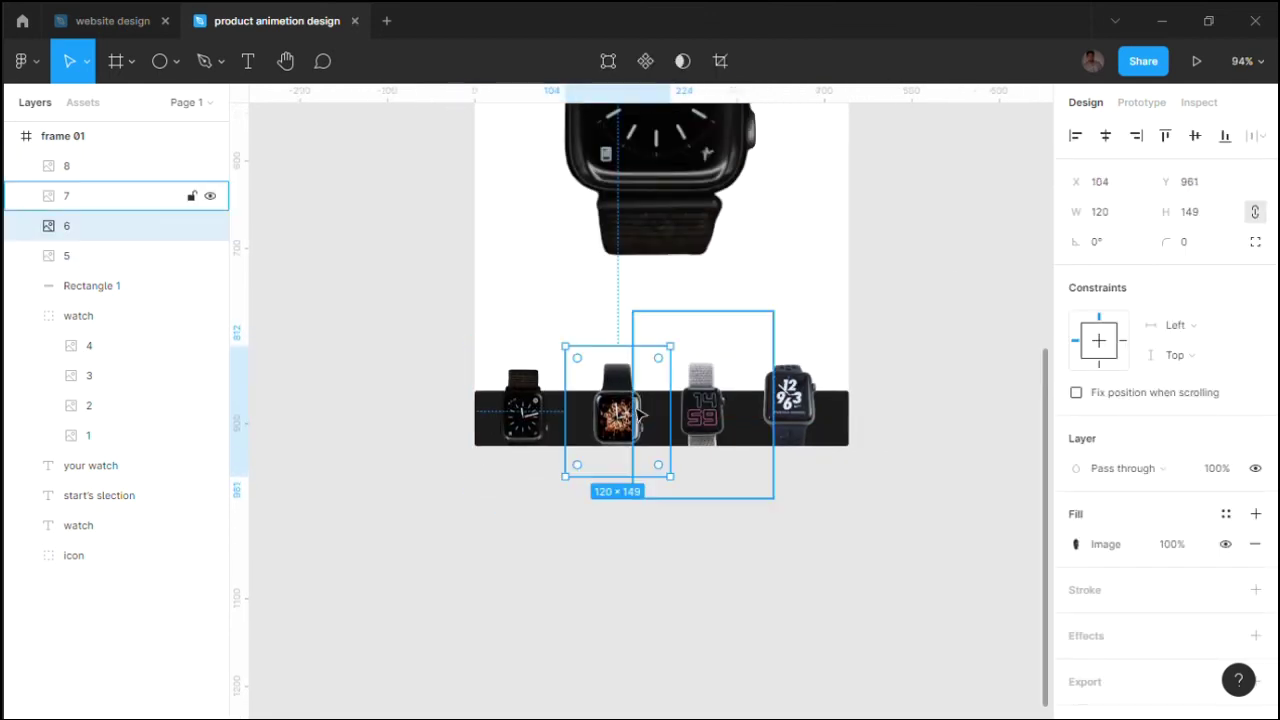
pyautogui.click(705, 418)
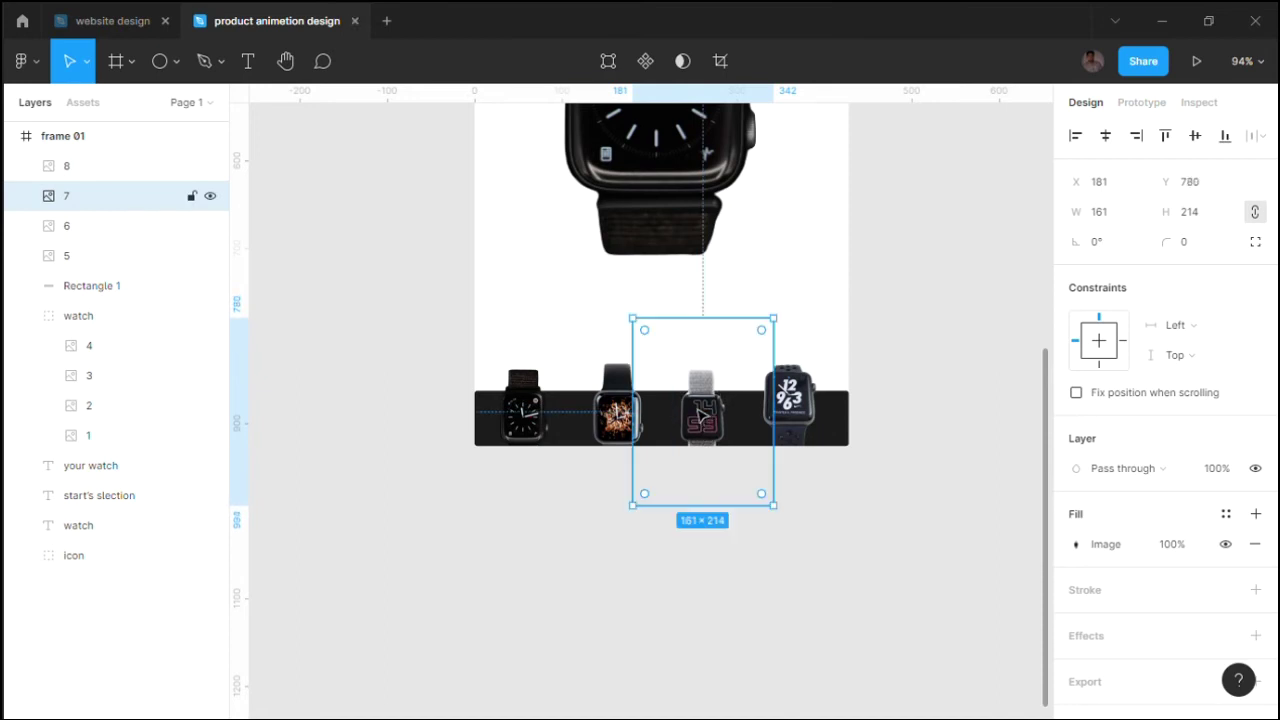
# Step: Enlarge the 14:59 watch to 178×237 and lower the fourth watch into line
pyautogui.keyDown('ctrl'); pyautogui.scroll(3, 705, 418); pyautogui.keyUp('ctrl')
pyautogui.moveTo(613, 290); pyautogui.dragTo(597, 289)
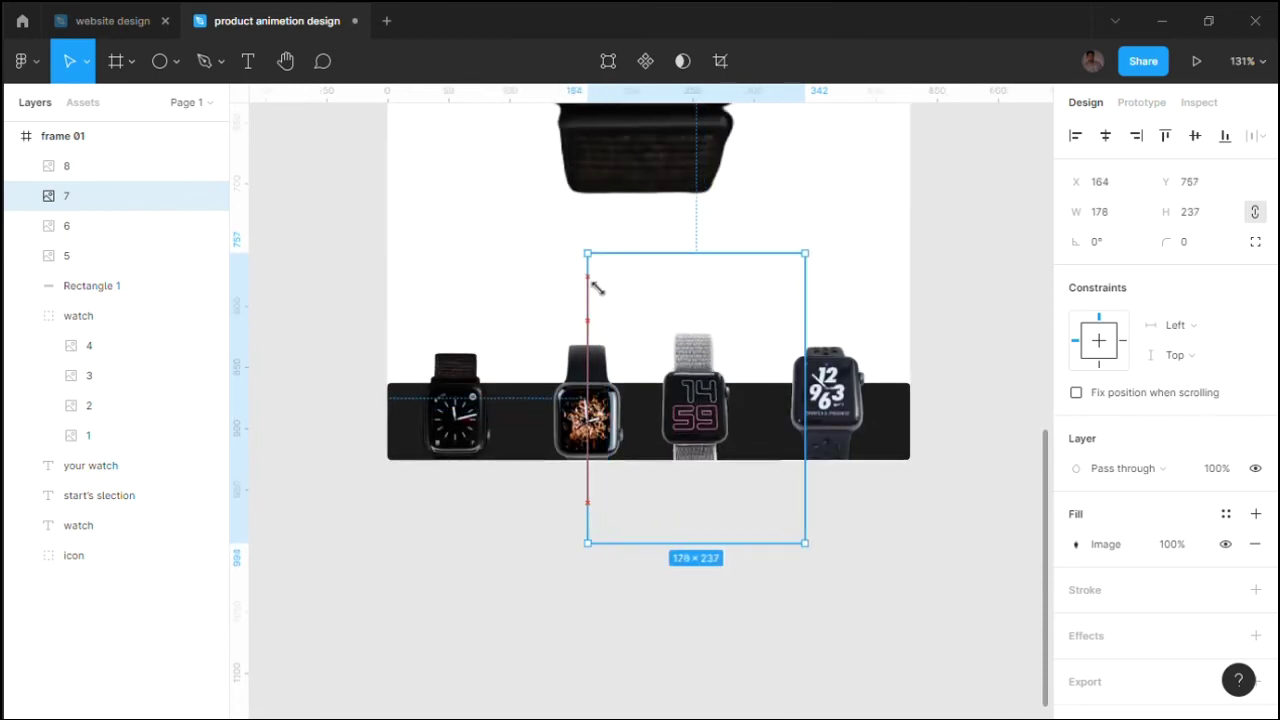
pyautogui.hotkey('shift', 'Right')
pyautogui.hotkey('shift', 'Down')
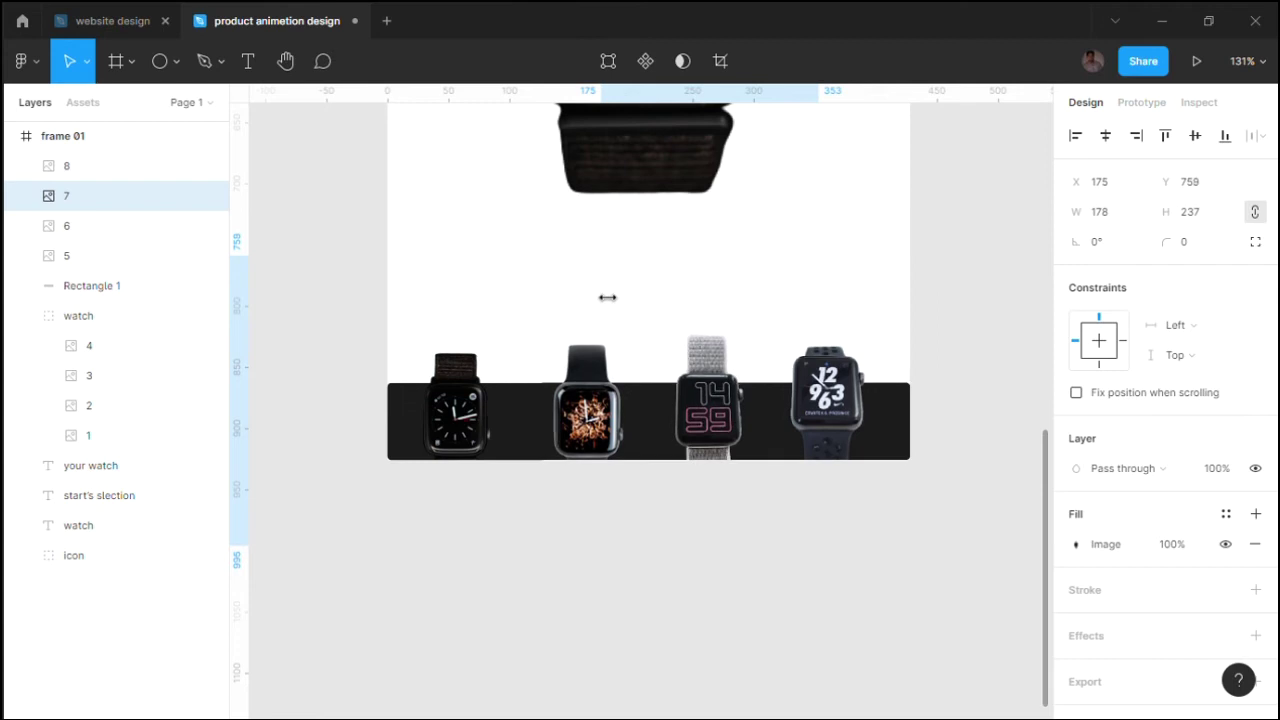
pyautogui.moveTo(868, 416); pyautogui.dragTo(865, 410)
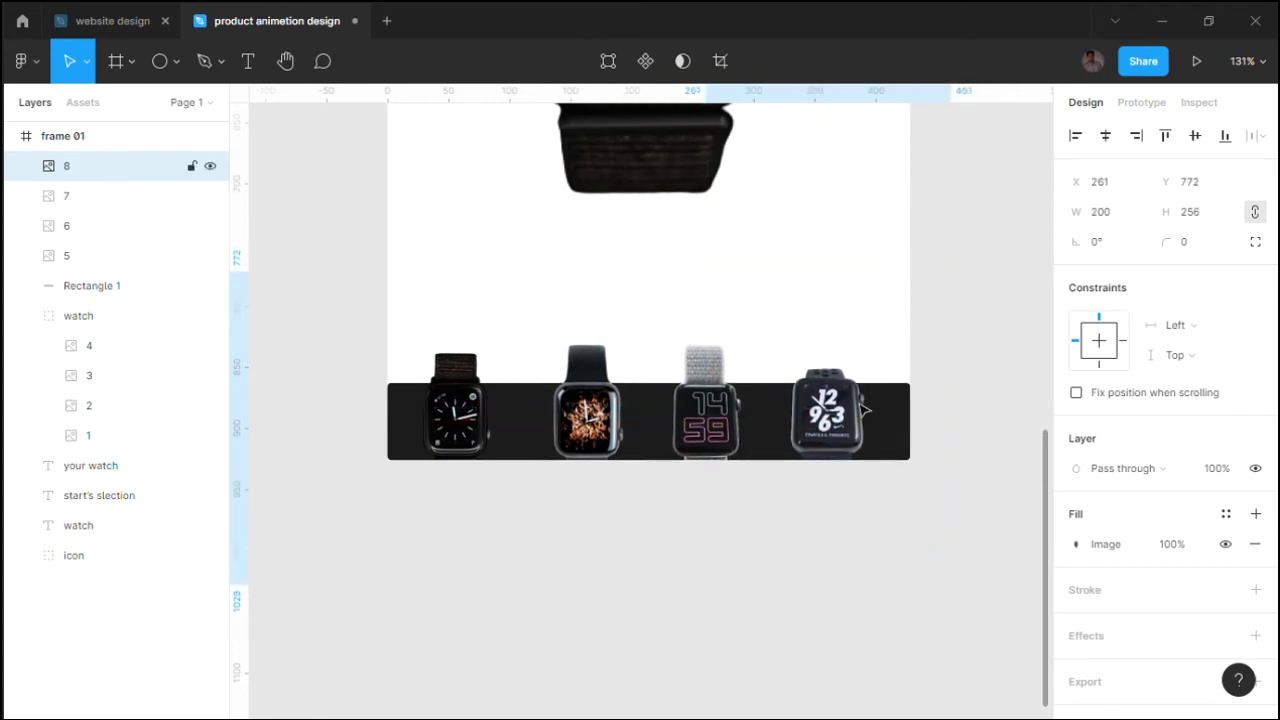
pyautogui.moveTo(865, 410); pyautogui.dragTo(865, 423)
# Step: Flip the fourth watch vertically and nudge watch image 8 up to Y 1011
pyautogui.click(755, 407)
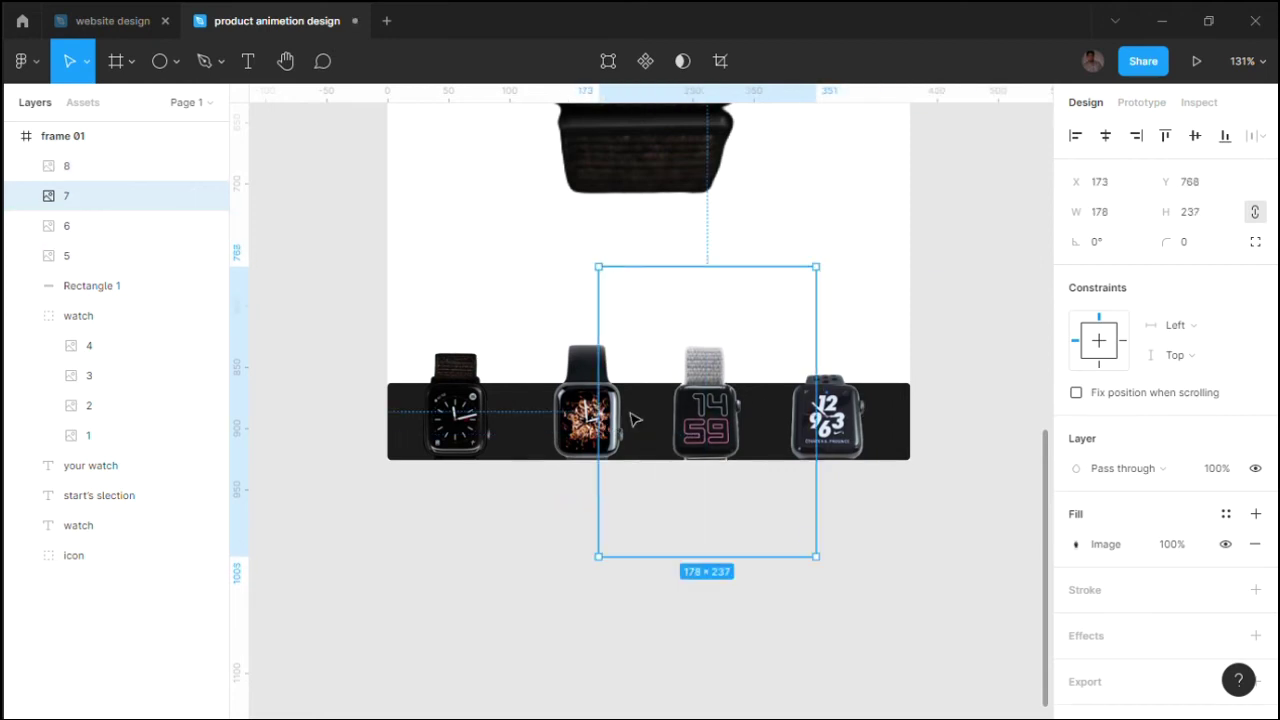
pyautogui.click(587, 410)
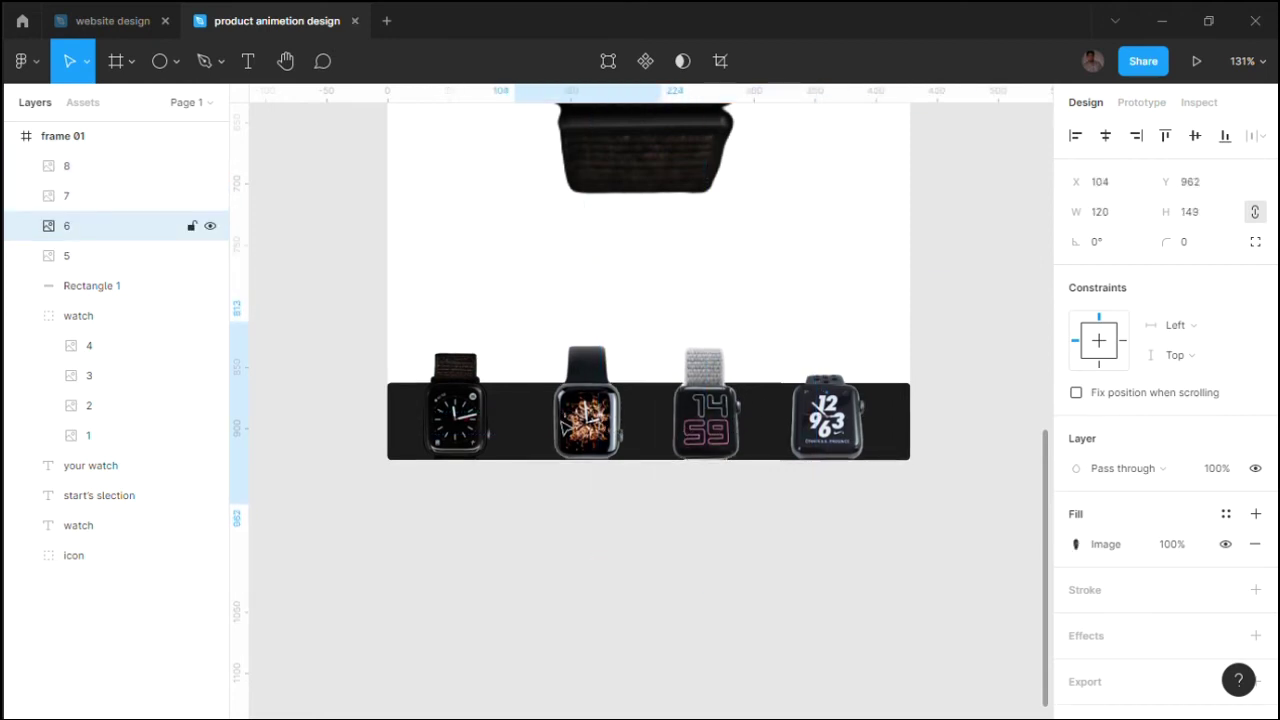
pyautogui.click(455, 410)
pyautogui.click(690, 572)
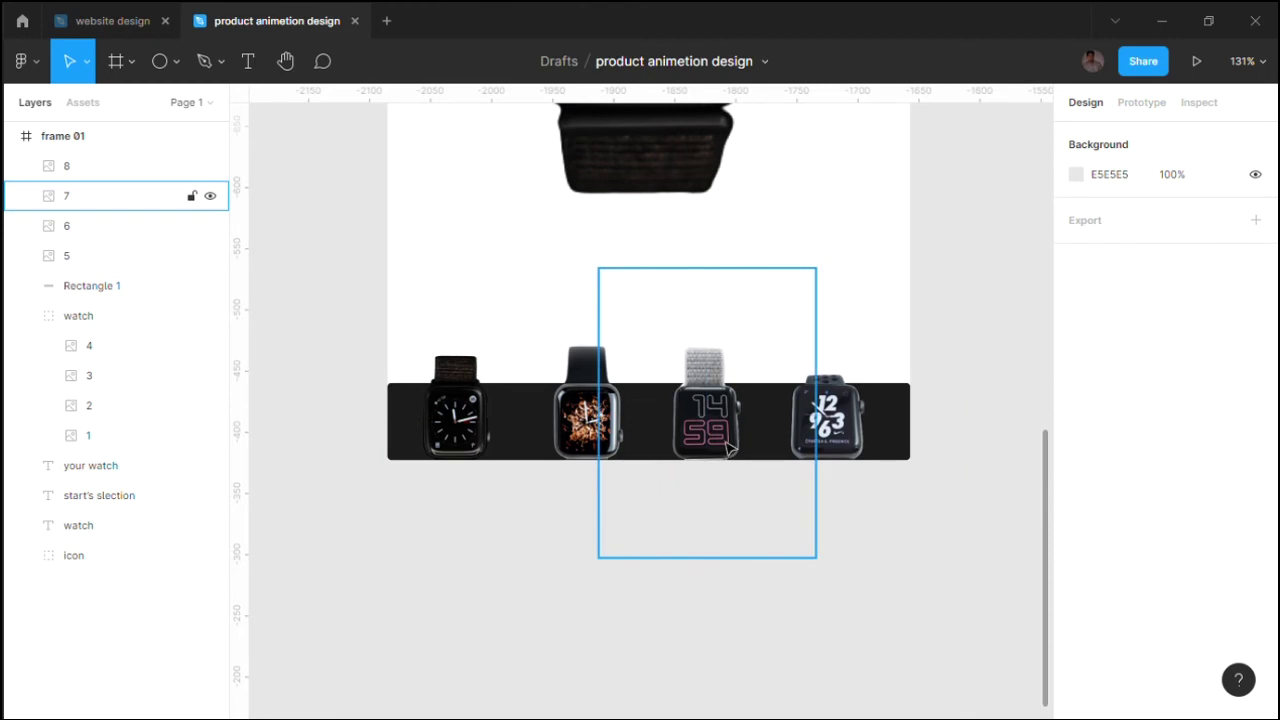
pyautogui.rightClick(830, 585)
pyautogui.click(840, 693)
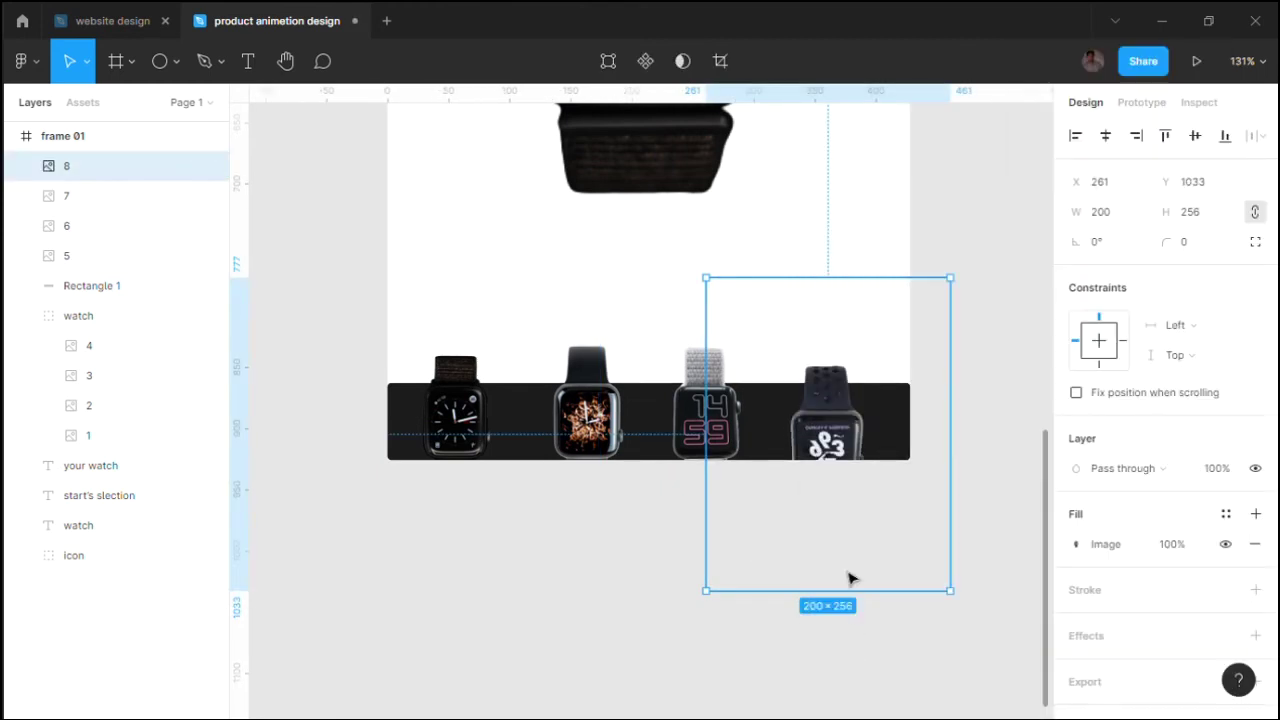
pyautogui.press('Up')
pyautogui.press('Up')
pyautogui.press('Up')
pyautogui.press('Up')
pyautogui.press('Up')
pyautogui.press('Up')
pyautogui.press('Up')
pyautogui.press('Up')
pyautogui.press('Up')
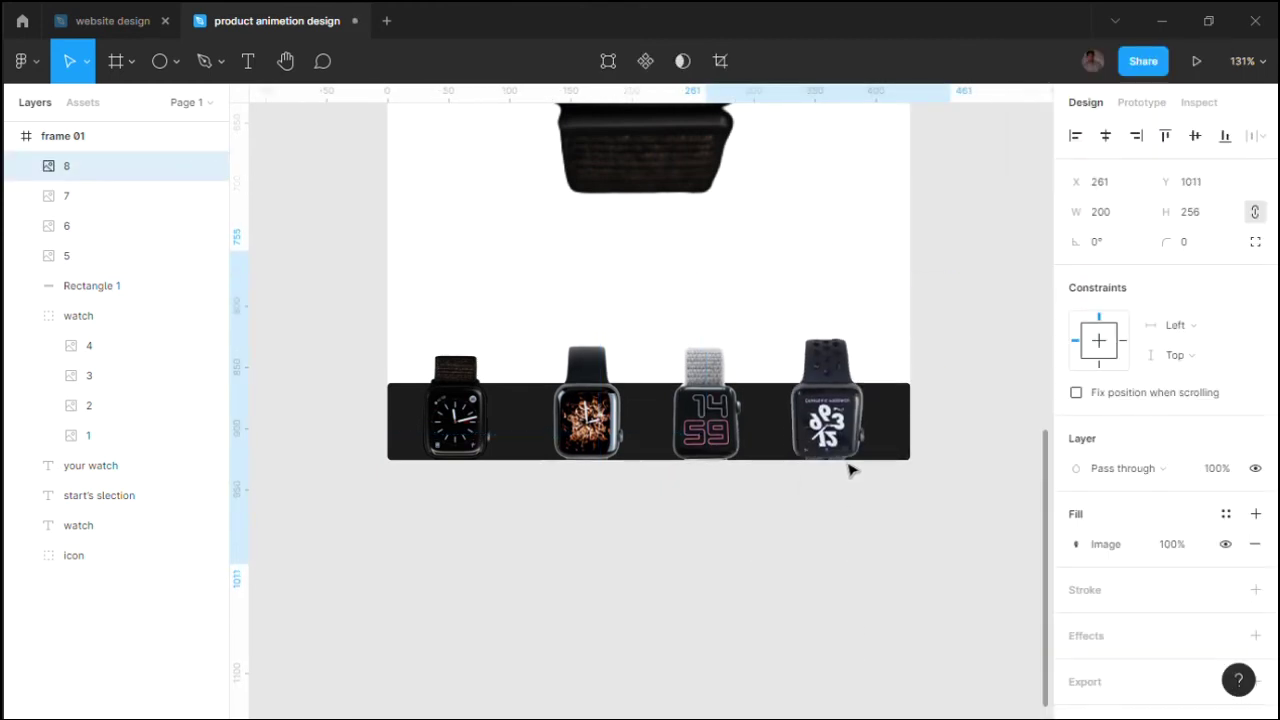
pyautogui.click(1035, 372)
pyautogui.scroll(-5, 830, 300)
# Step: Duplicate frame 01 as a 428×926 frame 2 placed just to its right
pyautogui.scroll(2, 700, 400)
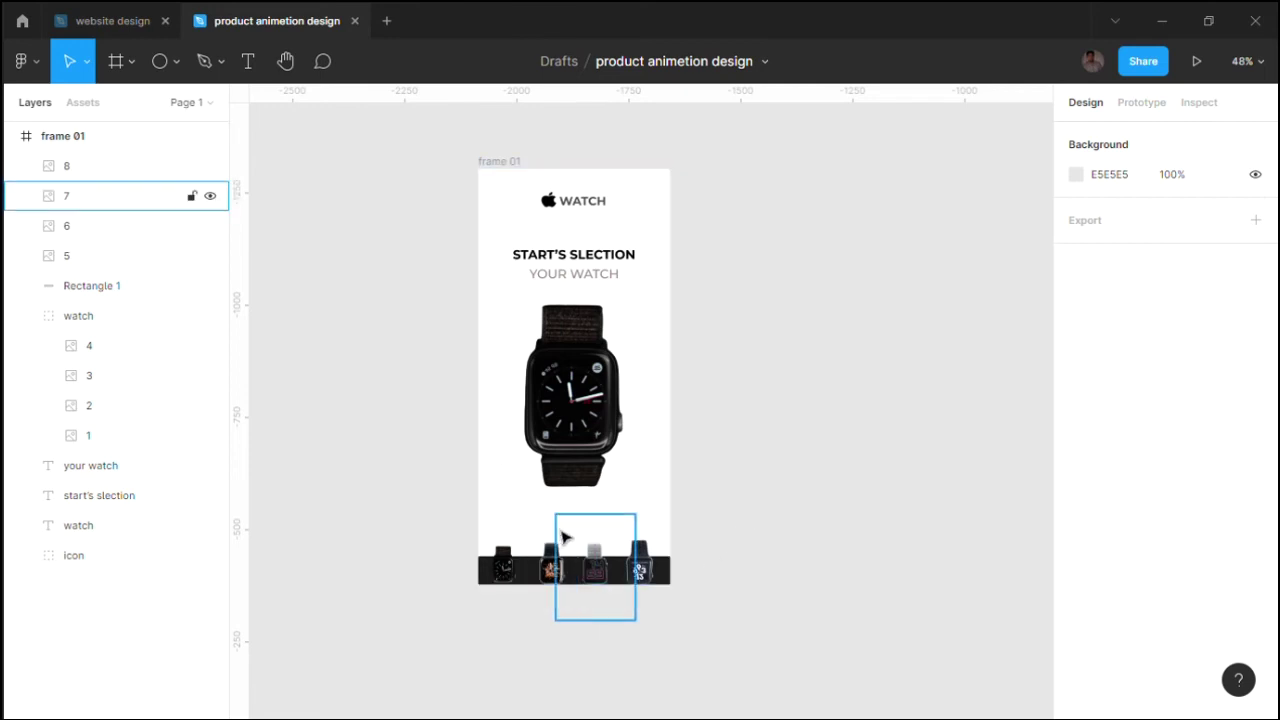
pyautogui.click(517, 176)
pyautogui.hotkey('ctrl', 'd')
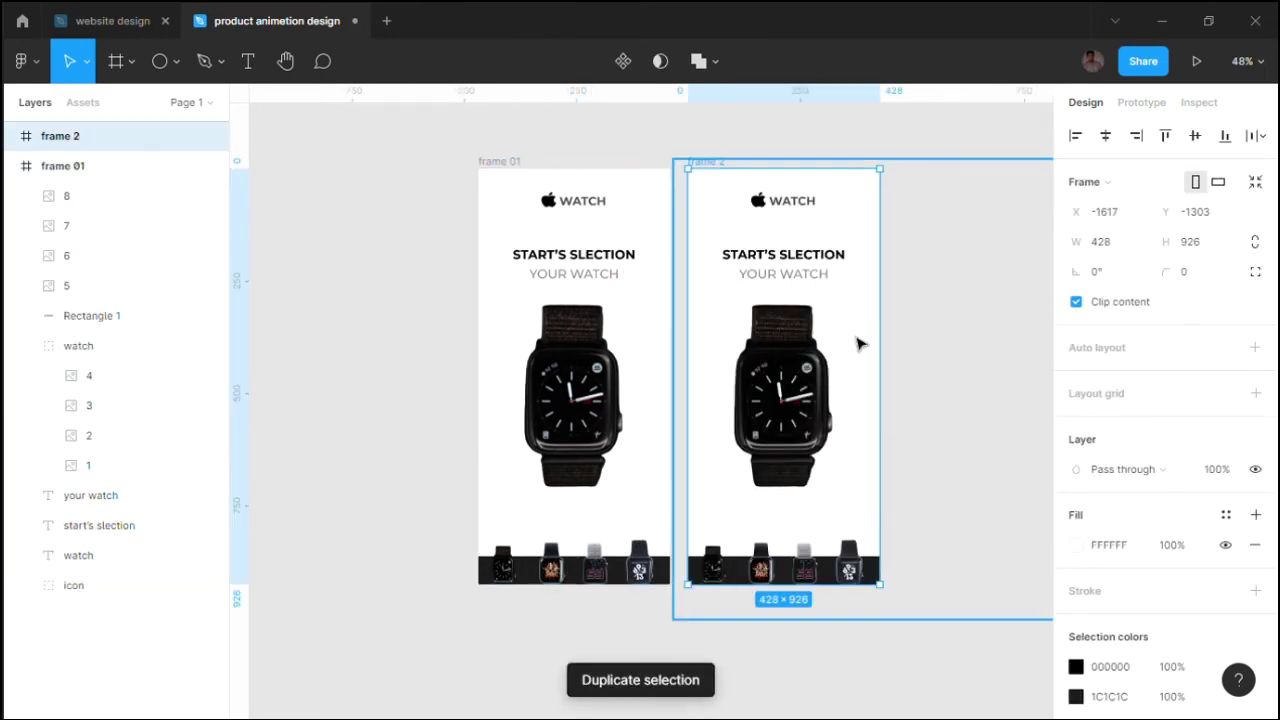
pyautogui.moveTo(728, 167); pyautogui.dragTo(740, 167)
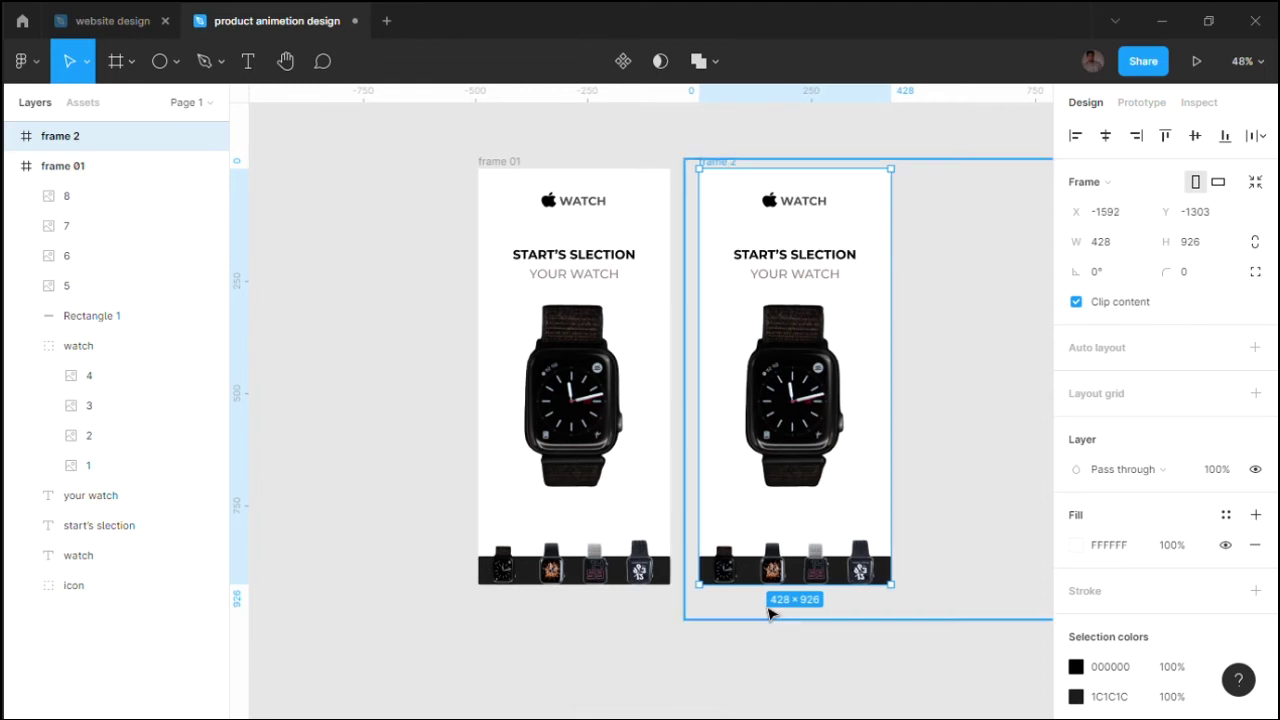
pyautogui.scroll(5, 506, 603)
# Step: Give watch image 5 a drop shadow with X -9, then undo back to remove frame 2
pyautogui.click(506, 572)
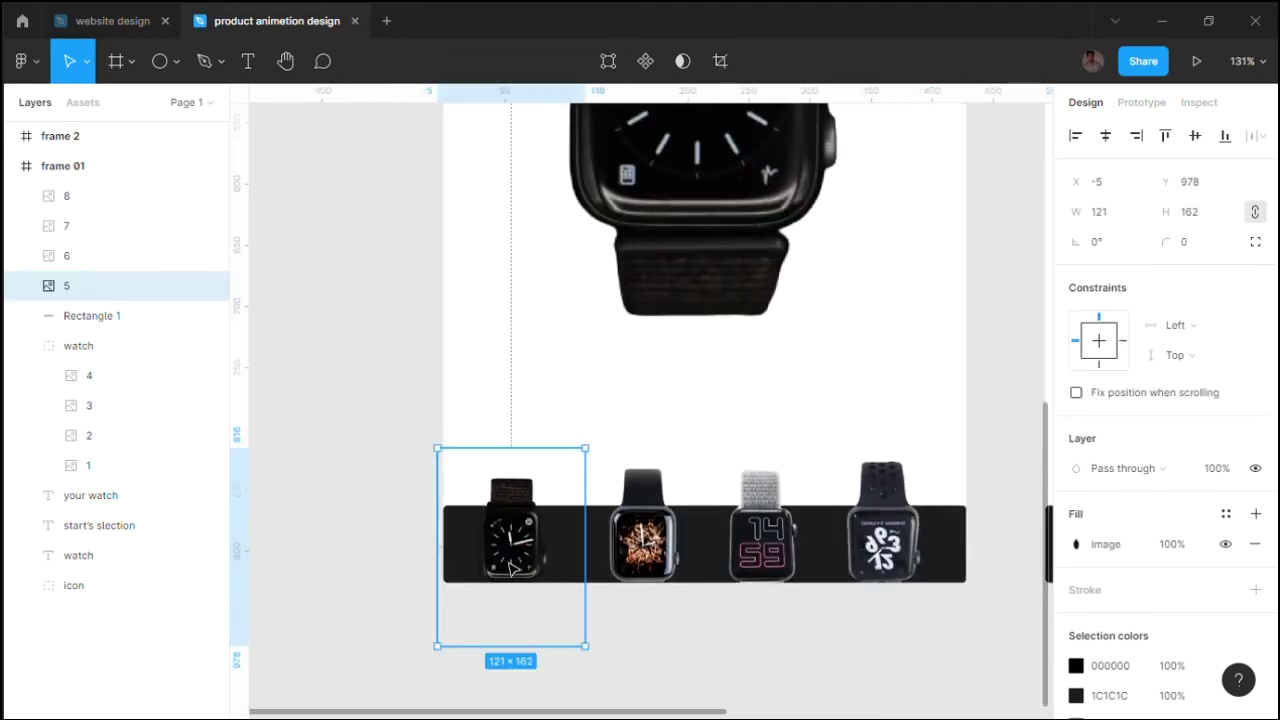
pyautogui.scroll(-2, 1106, 590)
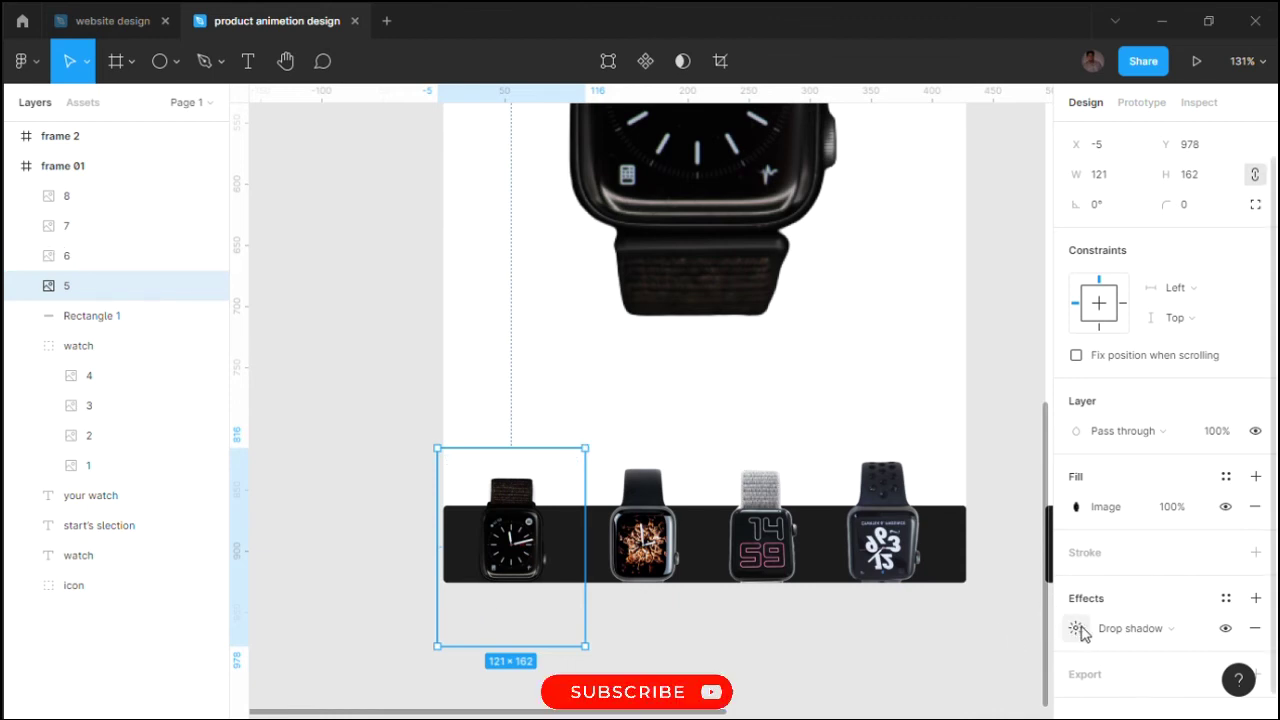
pyautogui.click(1108, 635)
pyautogui.click(1076, 630)
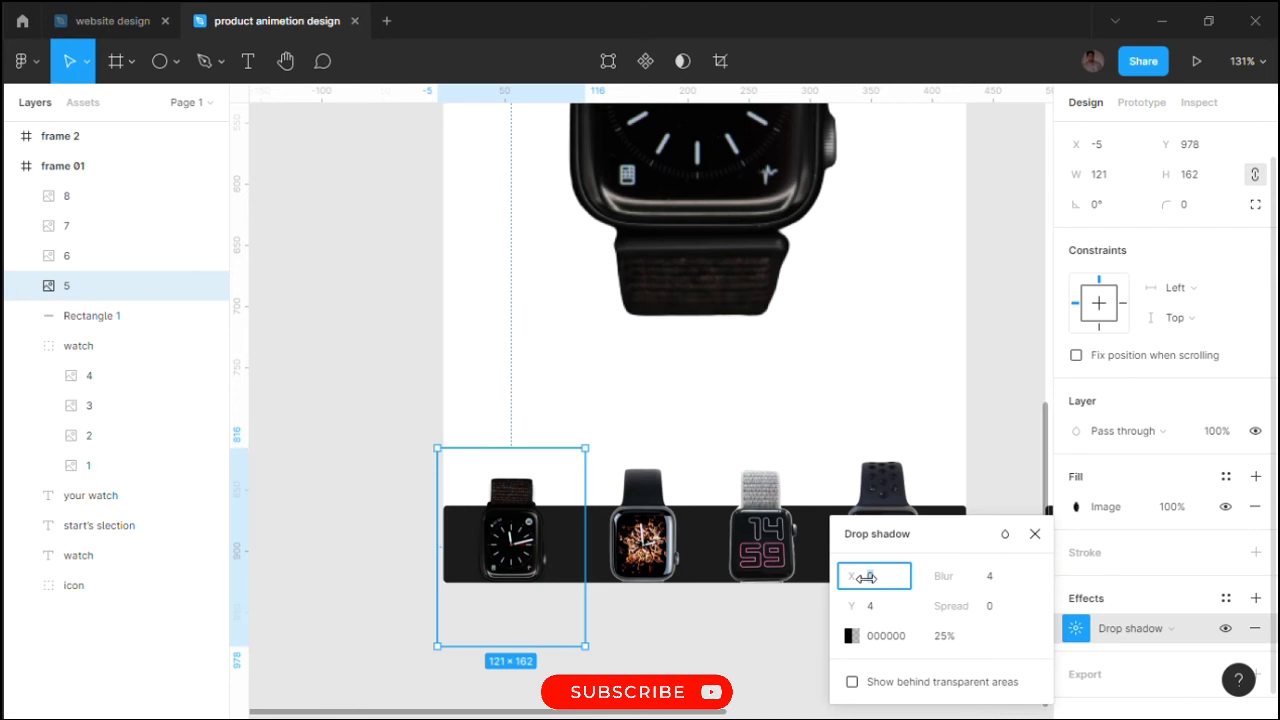
pyautogui.moveTo(866, 578); pyautogui.dragTo(845, 576)
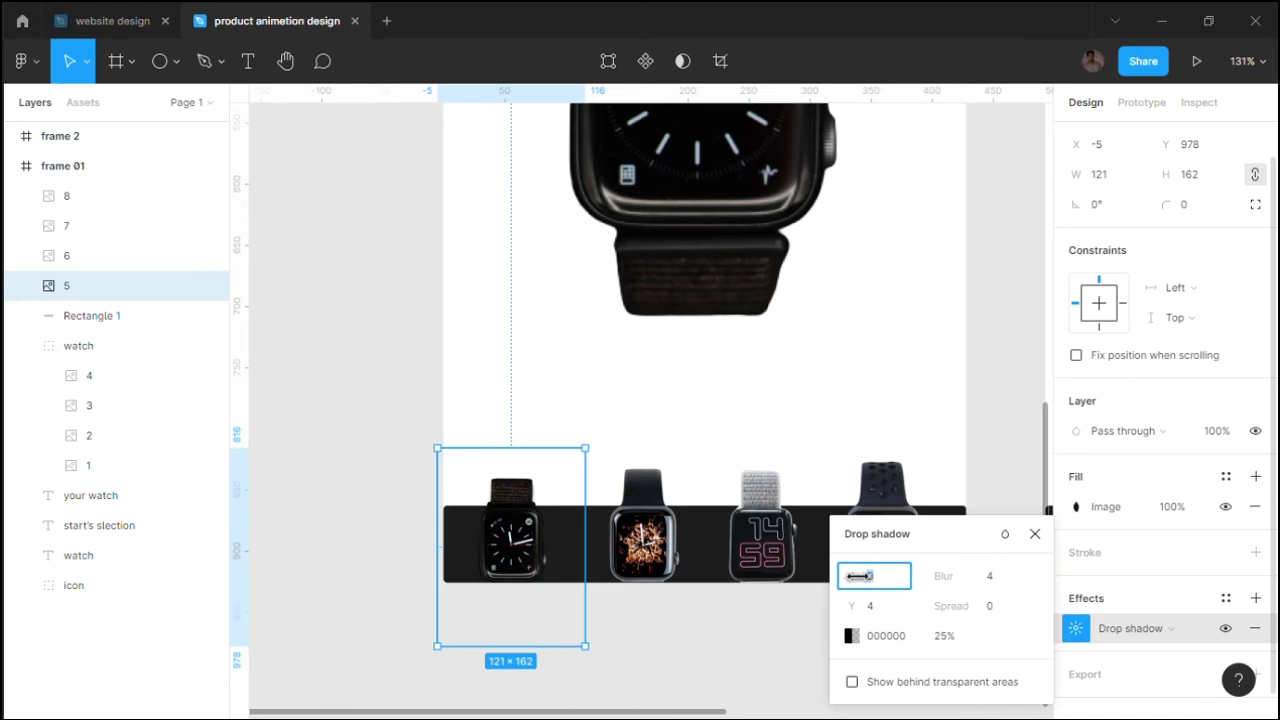
pyautogui.click(1036, 533)
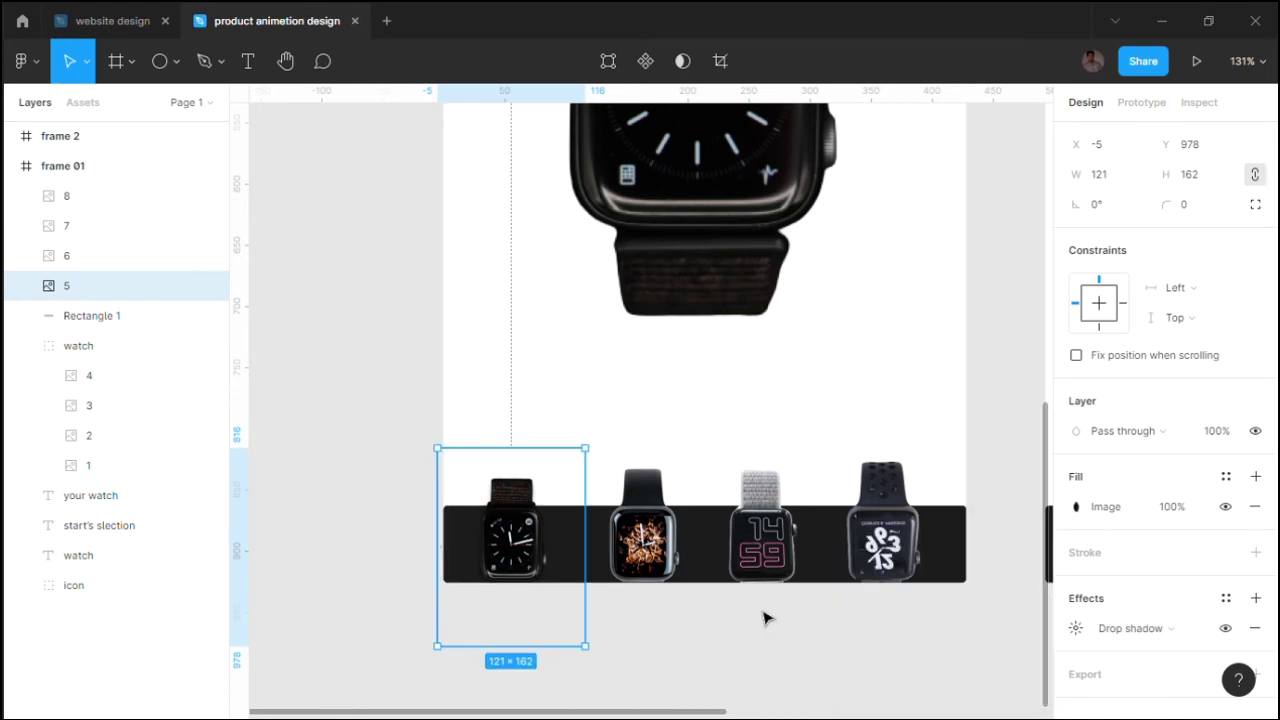
pyautogui.hotkey('shift', '1')
pyautogui.hotkey('ctrl', 'z')
pyautogui.hotkey('ctrl', 'z')
pyautogui.hotkey('ctrl', 'z')
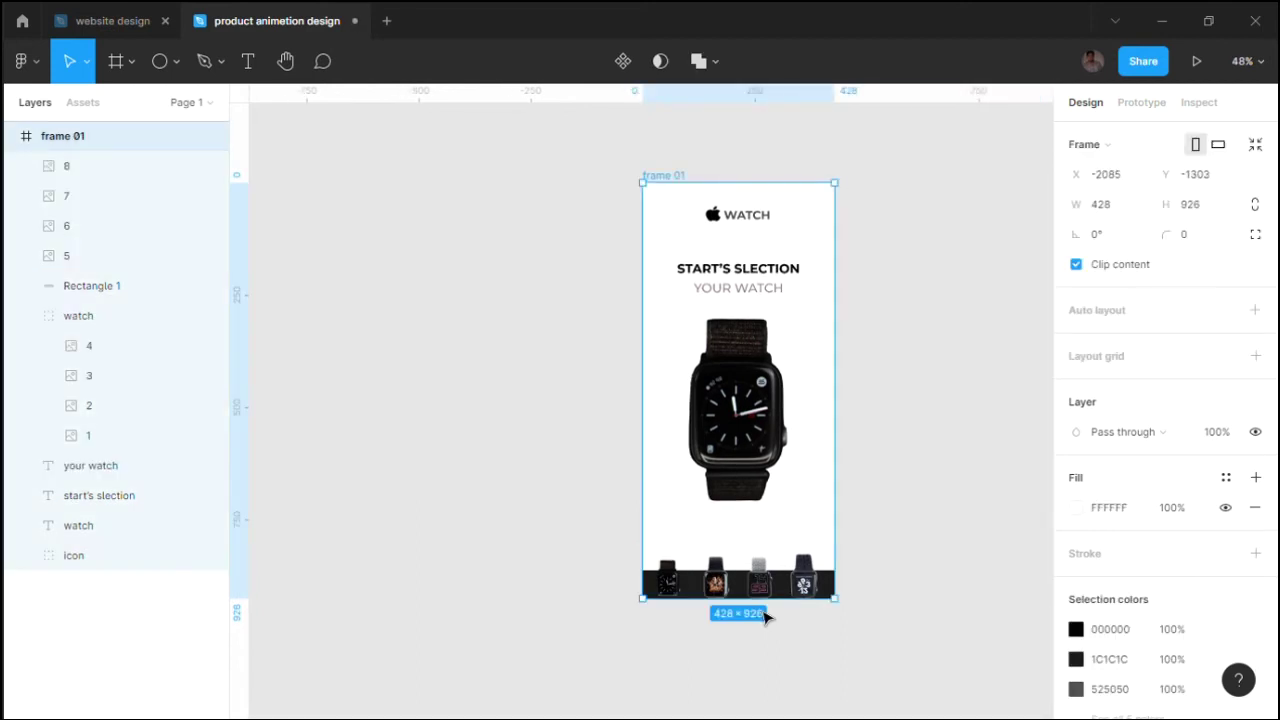
# Step: Draw a thin rectangle bar under the first watch thumbnail, sized to about 60×10
pyautogui.scroll(3, 758, 624)
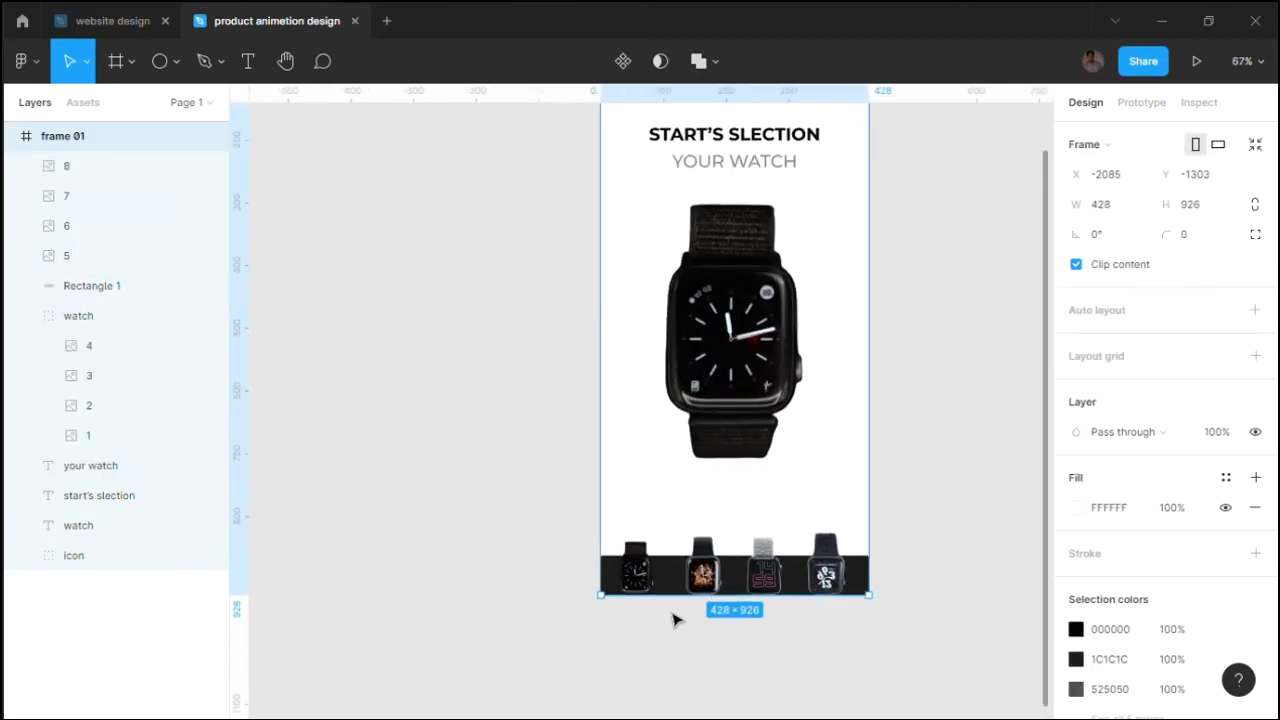
pyautogui.scroll(3, 643, 642)
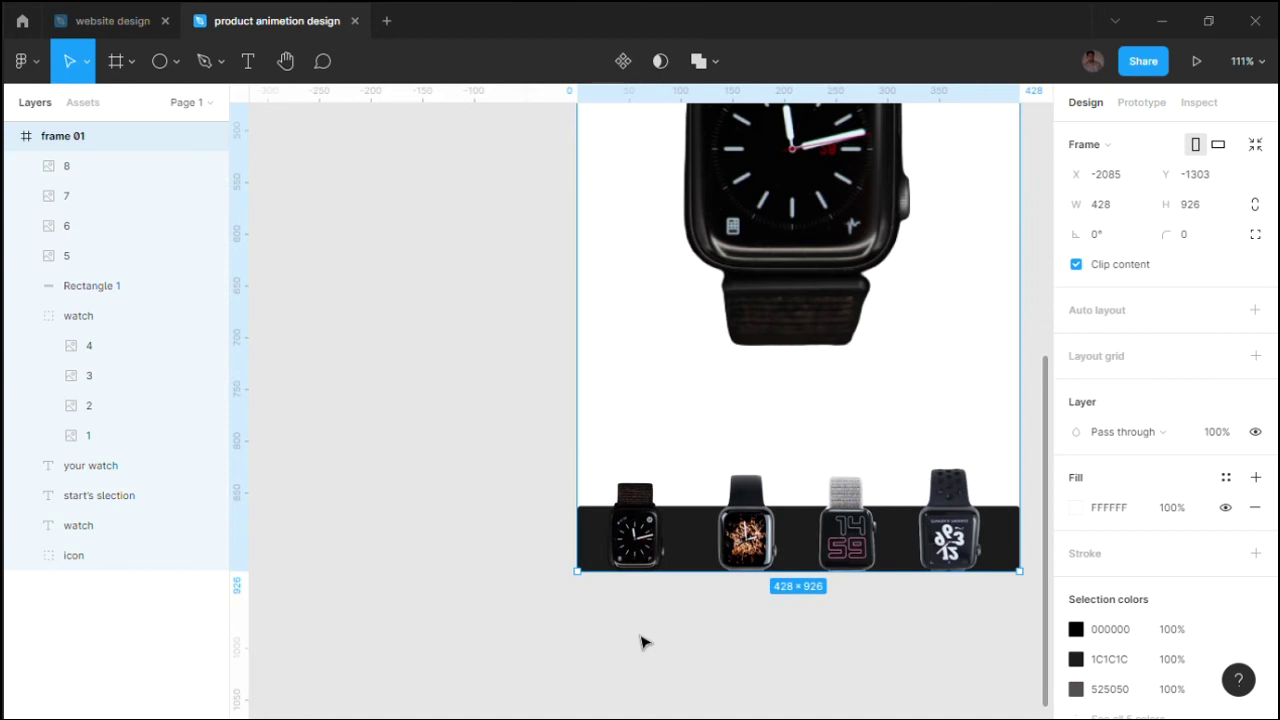
pyautogui.press('r')
pyautogui.moveTo(593, 572); pyautogui.dragTo(678, 578)
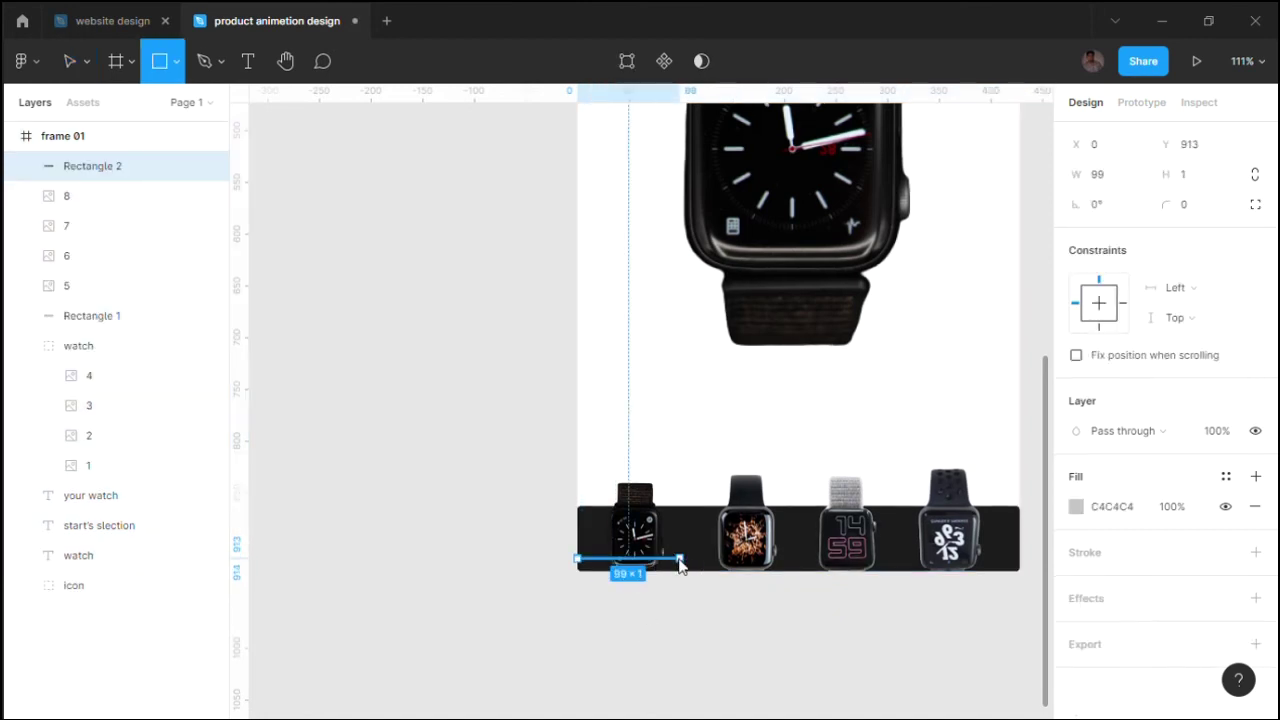
pyautogui.scroll(4, 654, 582)
pyautogui.moveTo(514, 546); pyautogui.dragTo(526, 546)
pyautogui.moveTo(526, 546); pyautogui.dragTo(571, 549)
pyautogui.moveTo(708, 557)
pyautogui.mouseDown()
pyautogui.moveTo(722, 557)
pyautogui.moveTo(639, 569)
pyautogui.mouseUp()
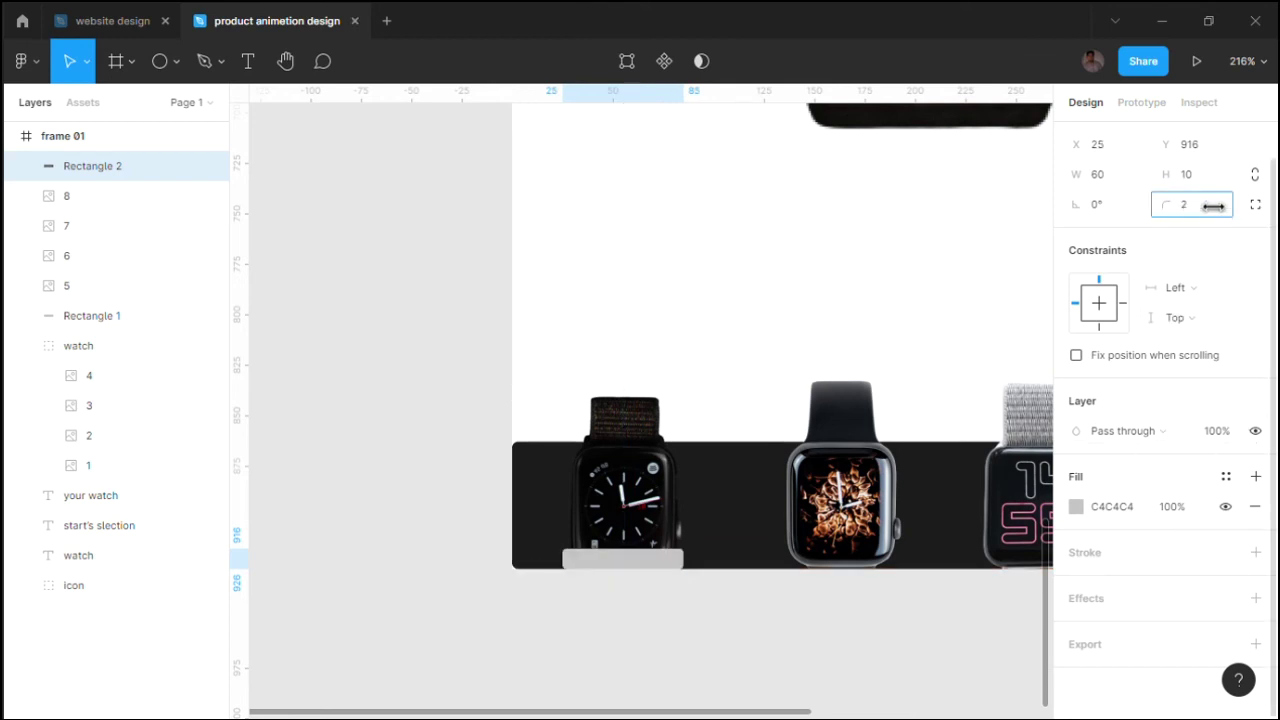
# Step: Move the bar down beneath the first watch and place it inside frame 01
pyautogui.keyDown('ctrl'); pyautogui.scroll(5, 557, 597); pyautogui.keyUp('ctrl')
pyautogui.moveTo(691, 589); pyautogui.dragTo(697, 614)
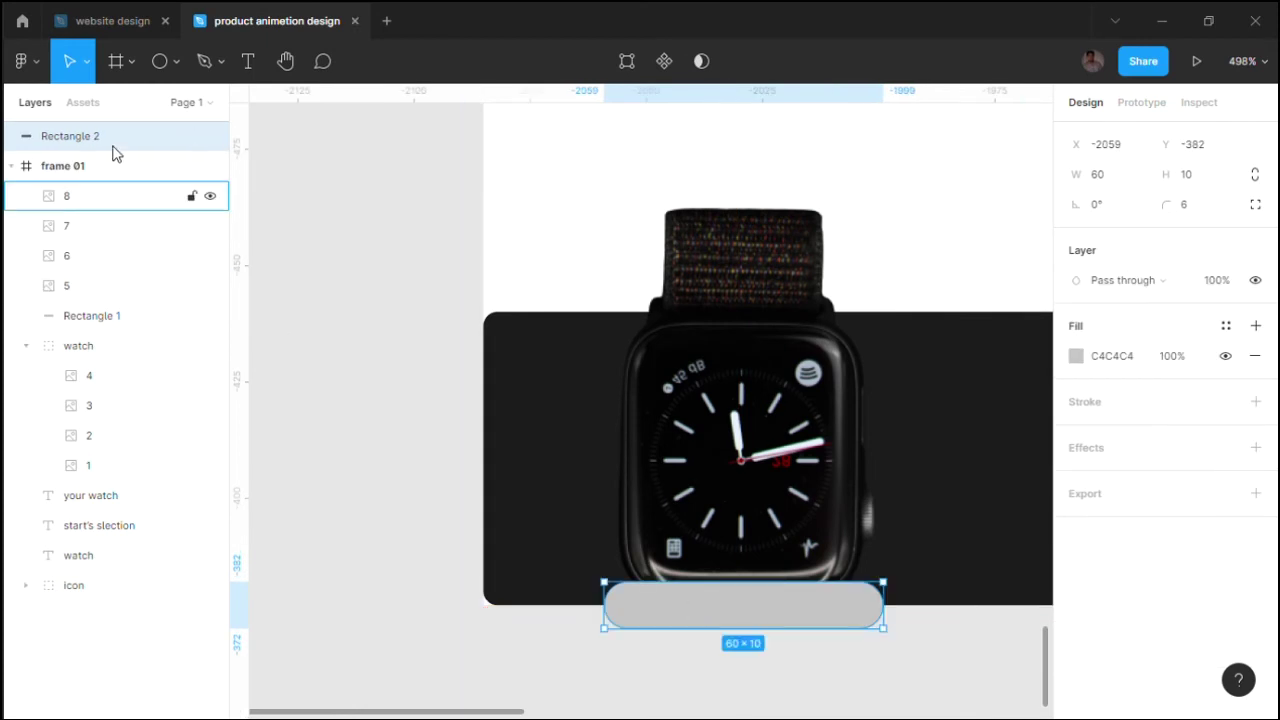
pyautogui.moveTo(230, 228); pyautogui.dragTo(232, 226)
pyautogui.moveTo(771, 597); pyautogui.dragTo(780, 618)
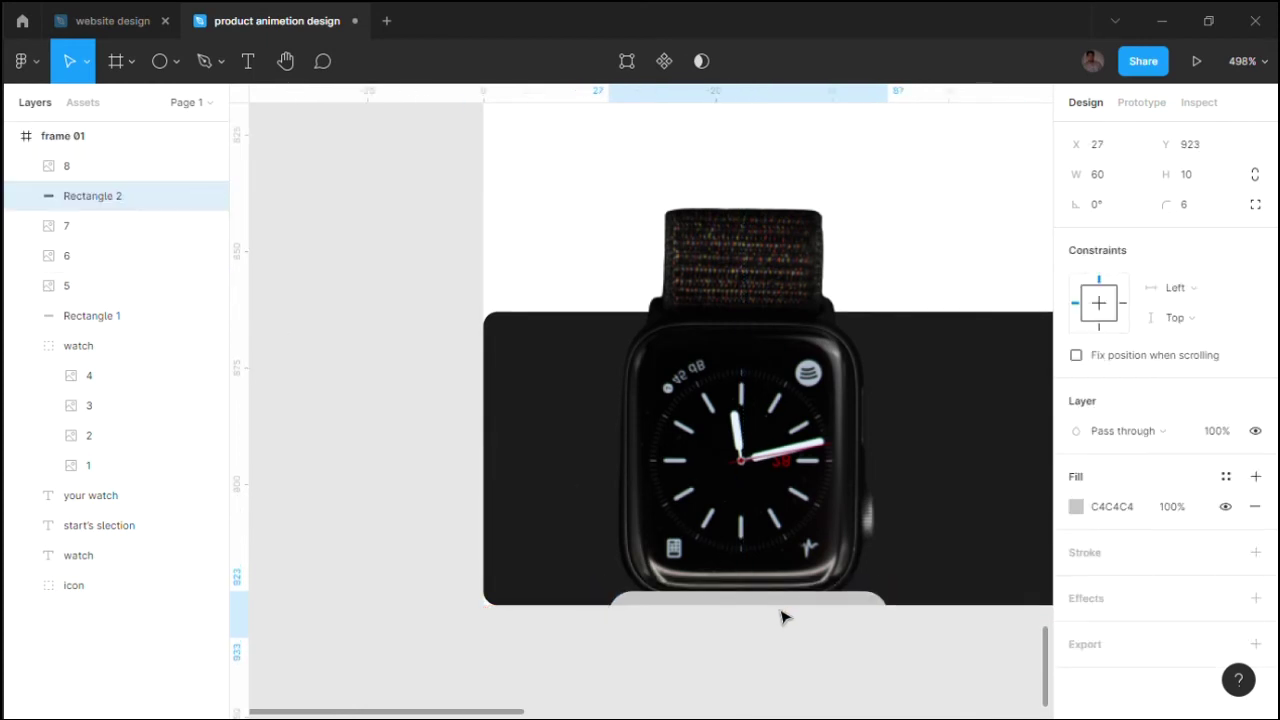
pyautogui.moveTo(70, 136); pyautogui.dragTo(80, 180)
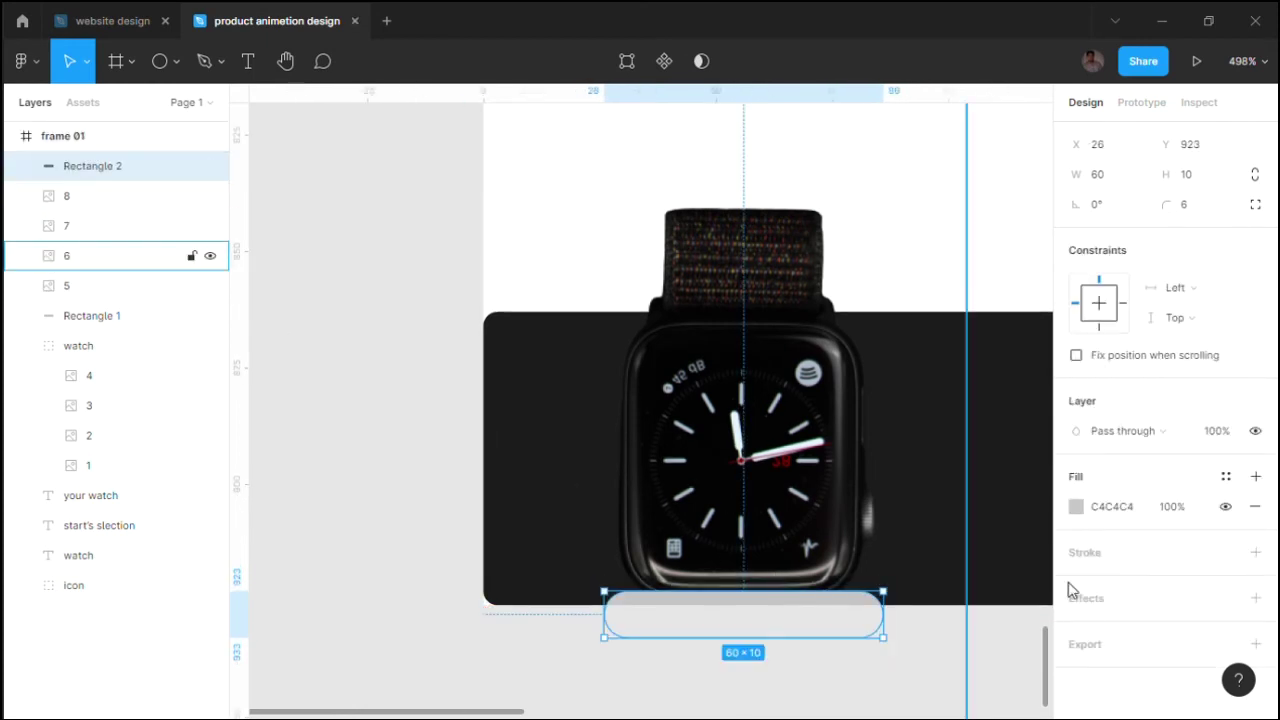
# Step: Give the bar a dark grey 282828 fill
pyautogui.click(1075, 507)
pyautogui.click(874, 629)
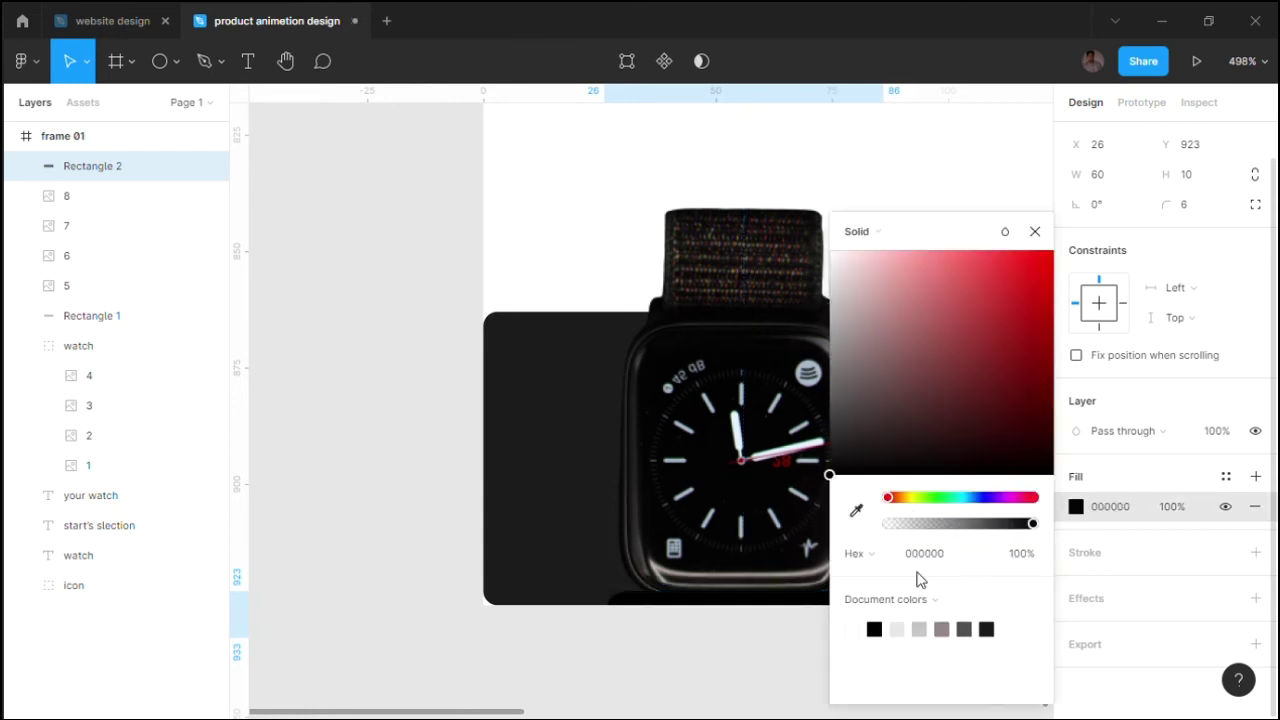
pyautogui.moveTo(840, 458); pyautogui.dragTo(832, 447)
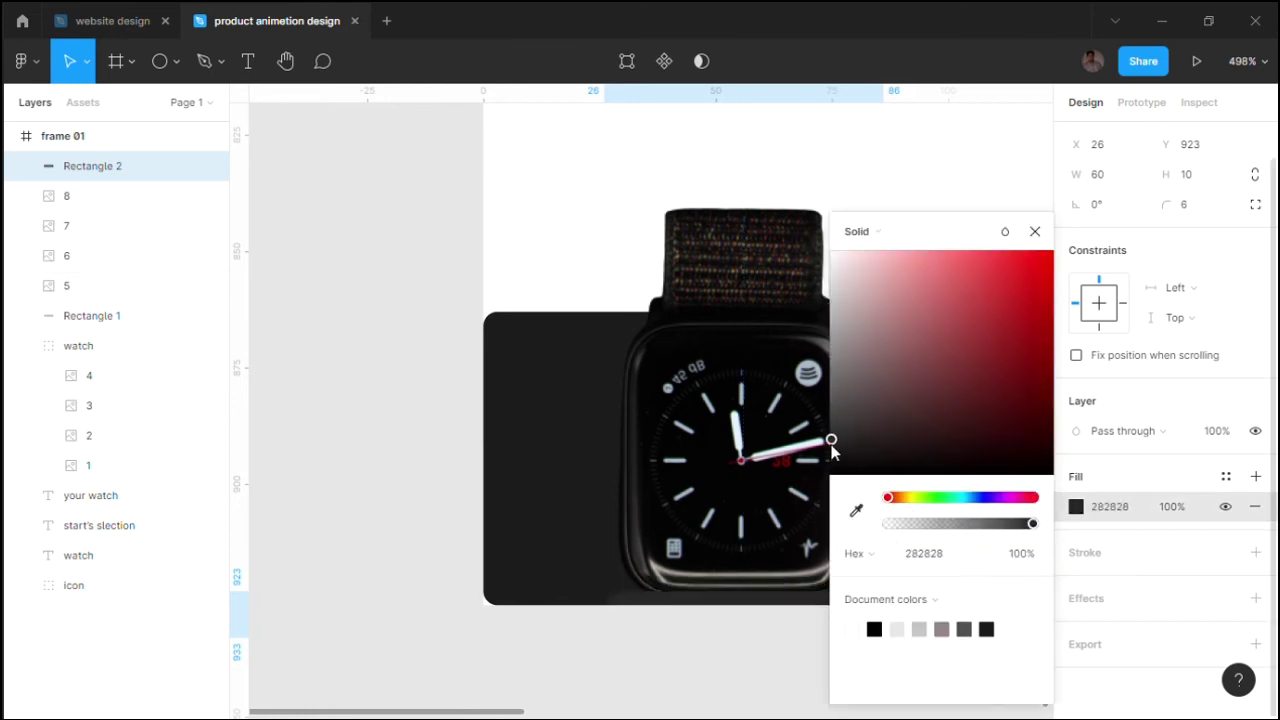
pyautogui.click(1035, 231)
pyautogui.scroll(-5, 709, 623)
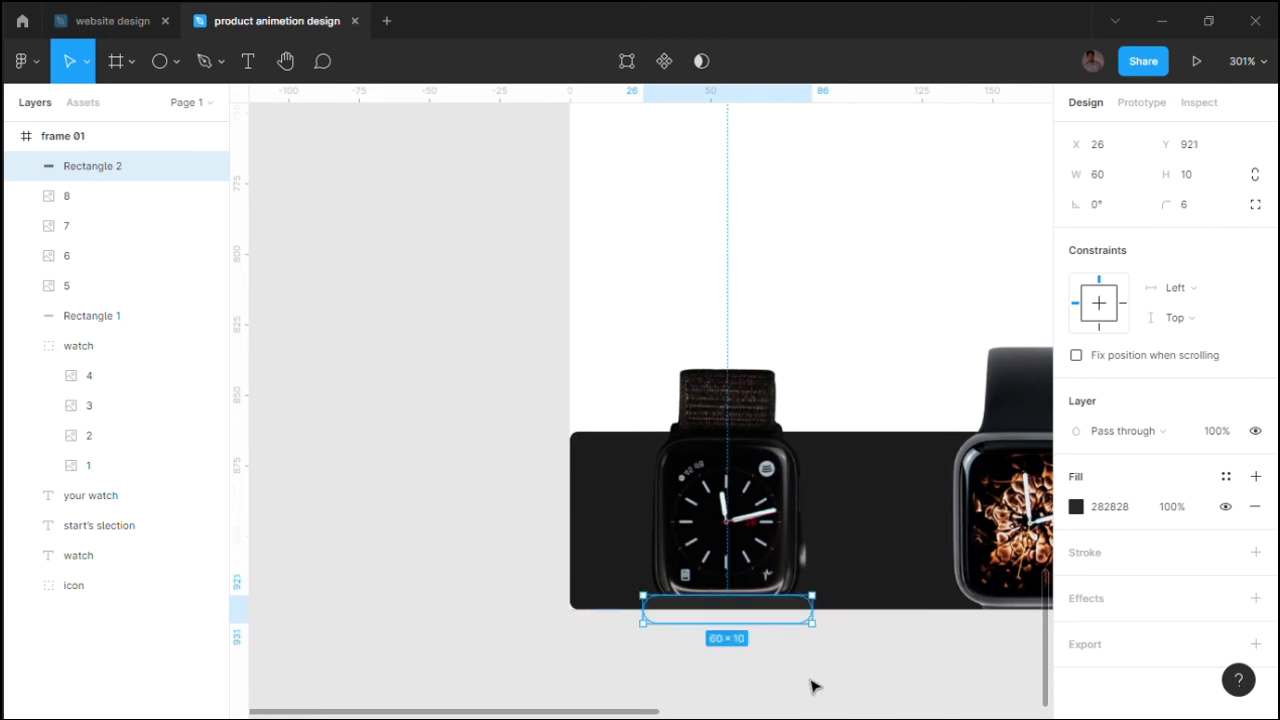
pyautogui.scroll(-3, 812, 686)
pyautogui.scroll(-2, 866, 677)
pyautogui.scroll(-3, 823, 671)
pyautogui.scroll(-2, 834, 674)
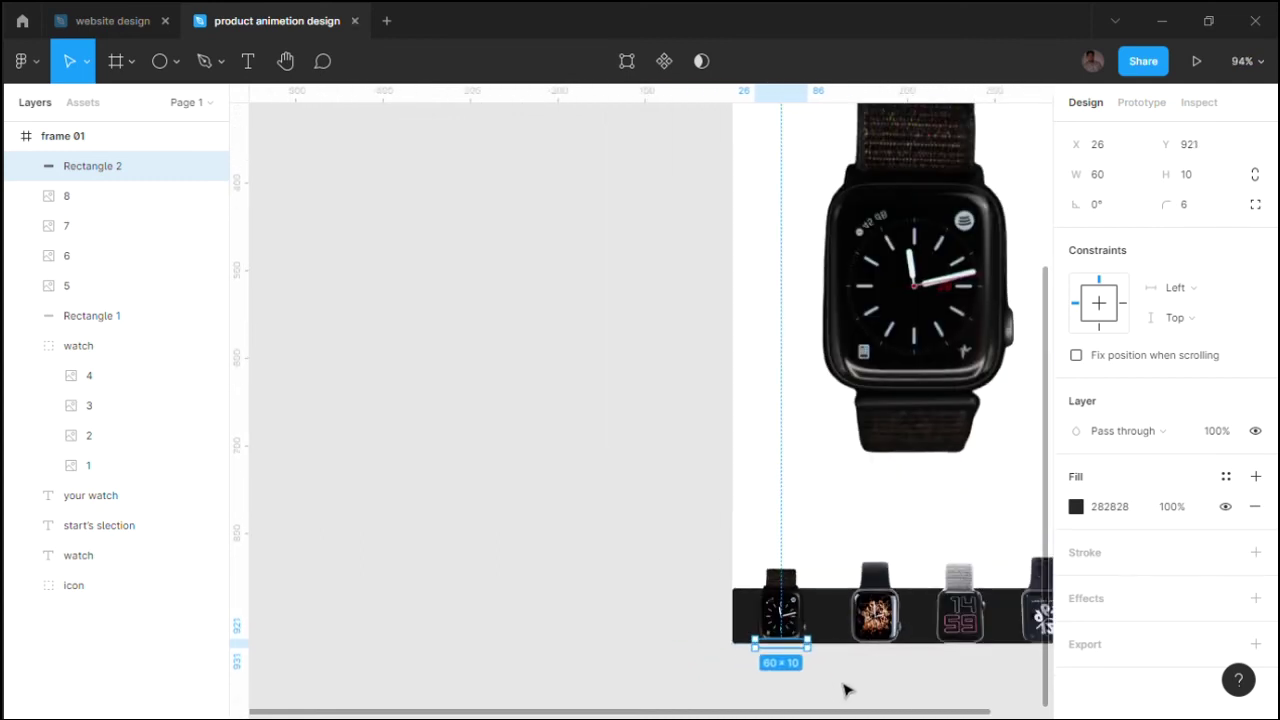
pyautogui.scroll(-4, 845, 690)
pyautogui.hscroll(2, 731, 406)
# Step: Change the bar's fill to light grey B0A5A5
pyautogui.click(856, 424)
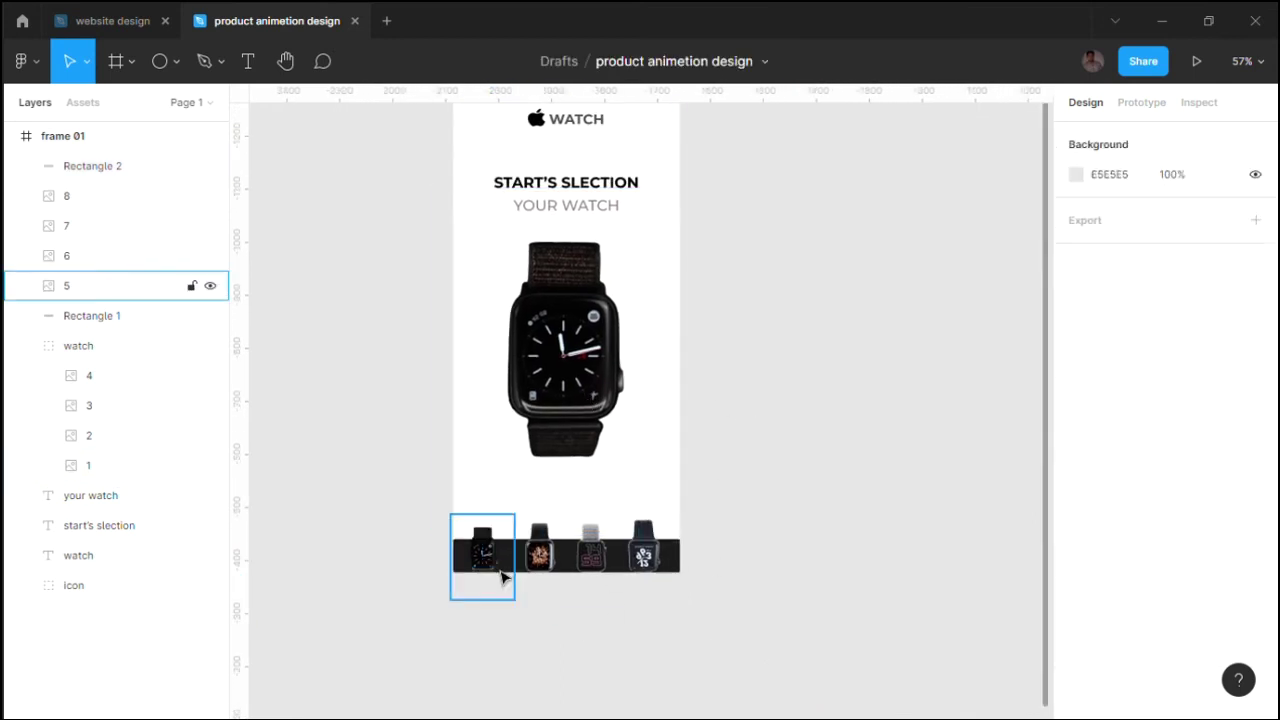
pyautogui.scroll(5, 503, 578)
pyautogui.click(470, 578)
pyautogui.click(1076, 544)
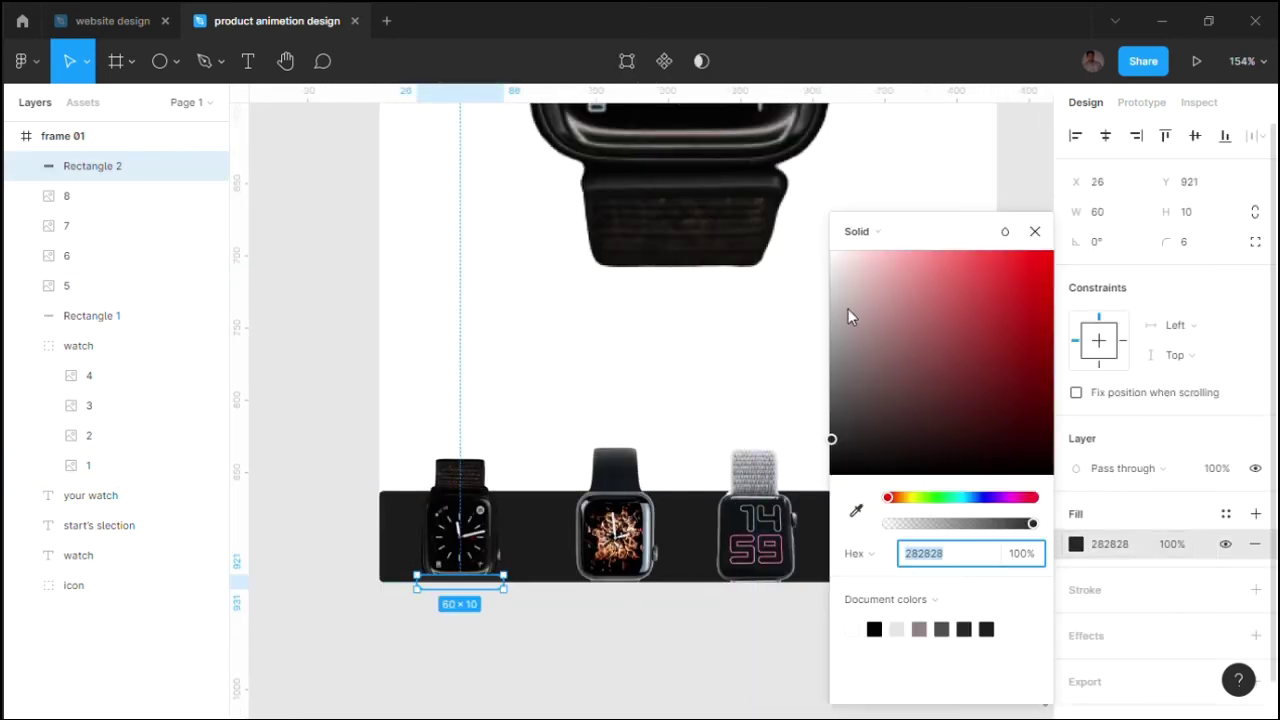
pyautogui.click(838, 296)
pyautogui.moveTo(841, 319); pyautogui.dragTo(843, 324)
pyautogui.click(1035, 231)
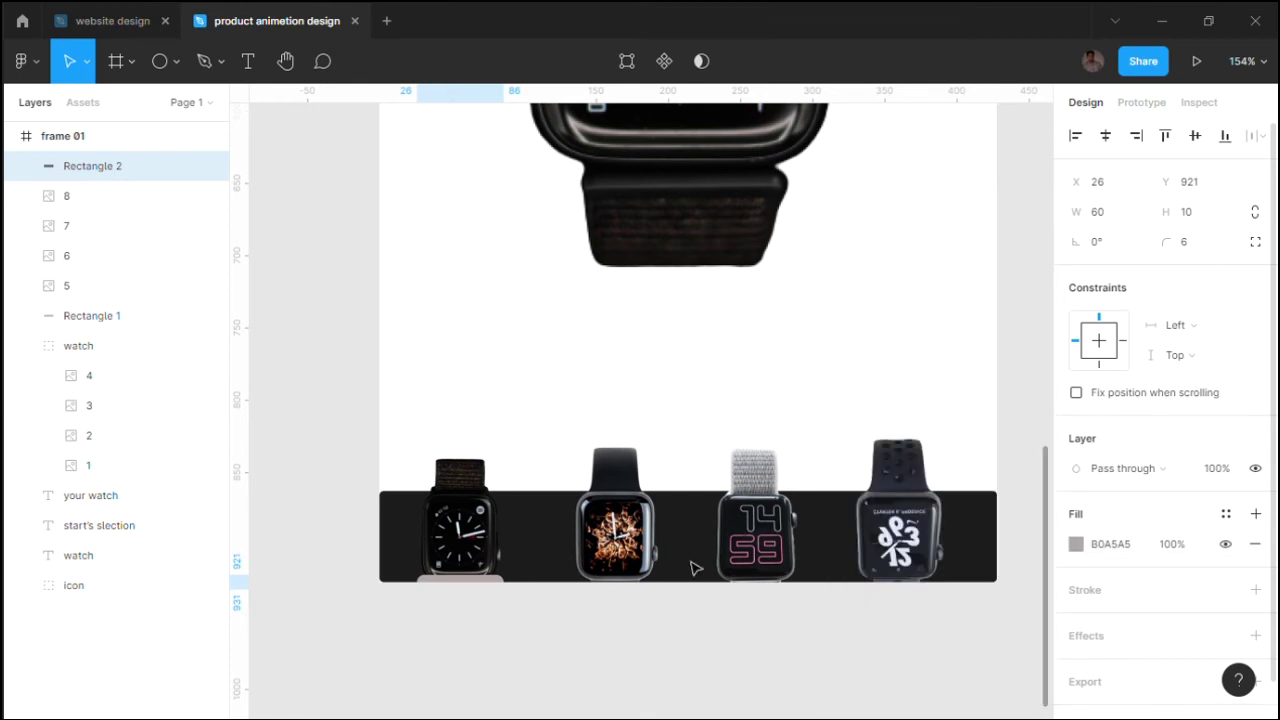
pyautogui.scroll(-5, 691, 563)
pyautogui.click(950, 318)
# Step: Duplicate frame 01 with Ctrl+D to create frame 2
pyautogui.moveTo(960, 309); pyautogui.dragTo(892, 389)
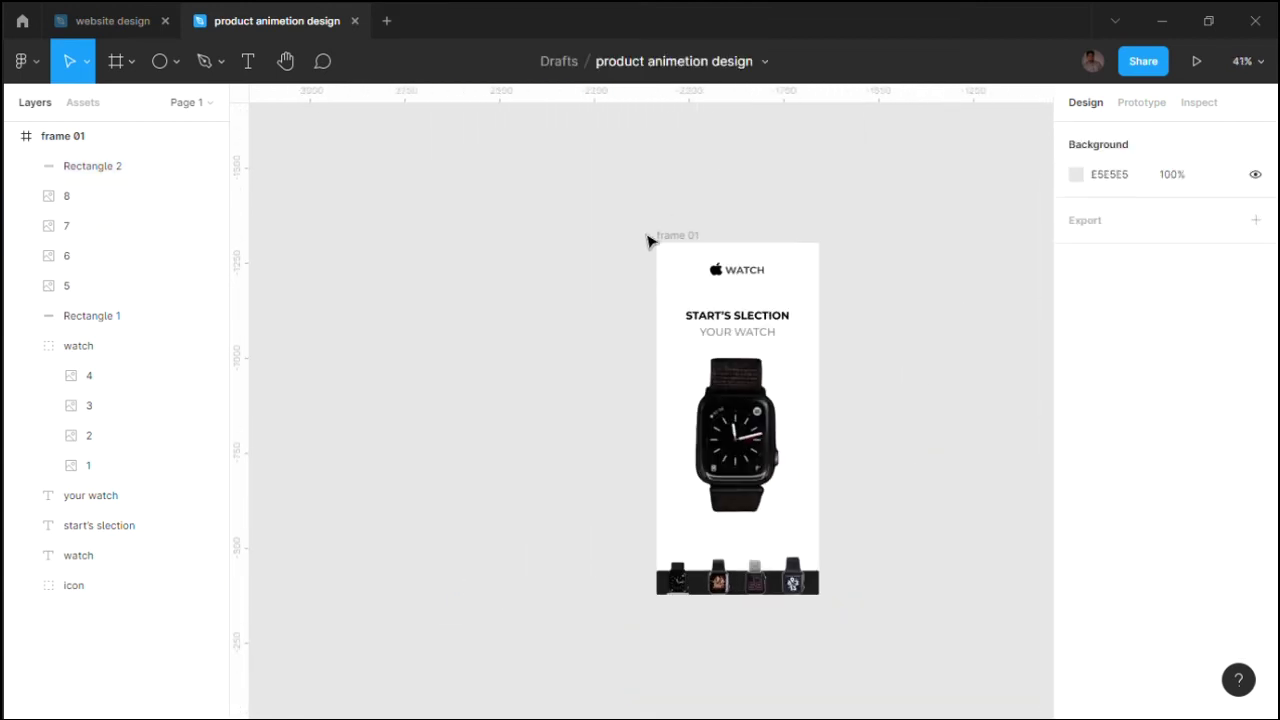
pyautogui.click(678, 238)
pyautogui.hotkey('ctrl', 'd')
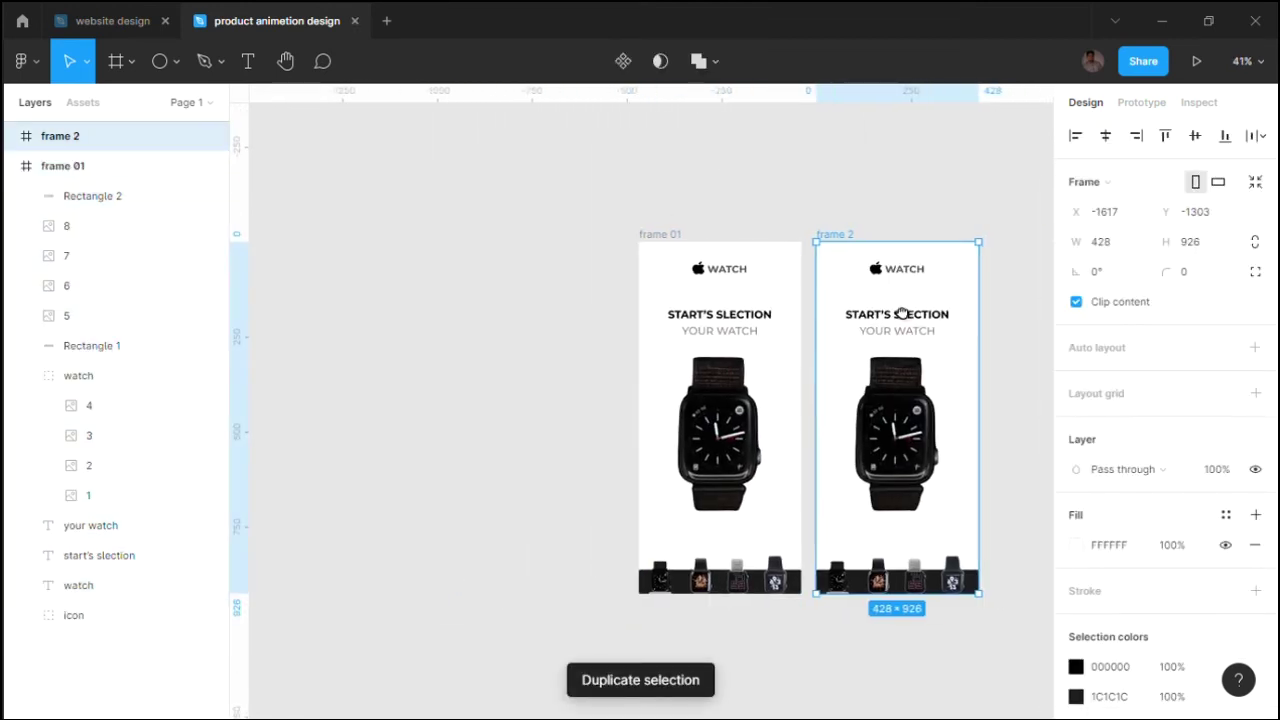
# Step: Slide frame 2's watch group left so the second, floral-face watch shows
pyautogui.click(893, 466)
pyautogui.moveTo(974, 458); pyautogui.dragTo(814, 457)
pyautogui.hotkey('ctrl', 'z')
pyautogui.moveTo(966, 453)
pyautogui.mouseDown()
pyautogui.moveTo(785, 453)
pyautogui.moveTo(934, 448)
pyautogui.mouseUp()
pyautogui.hscroll(2, 880, 450)
pyautogui.click(788, 214)
pyautogui.click(762, 243)
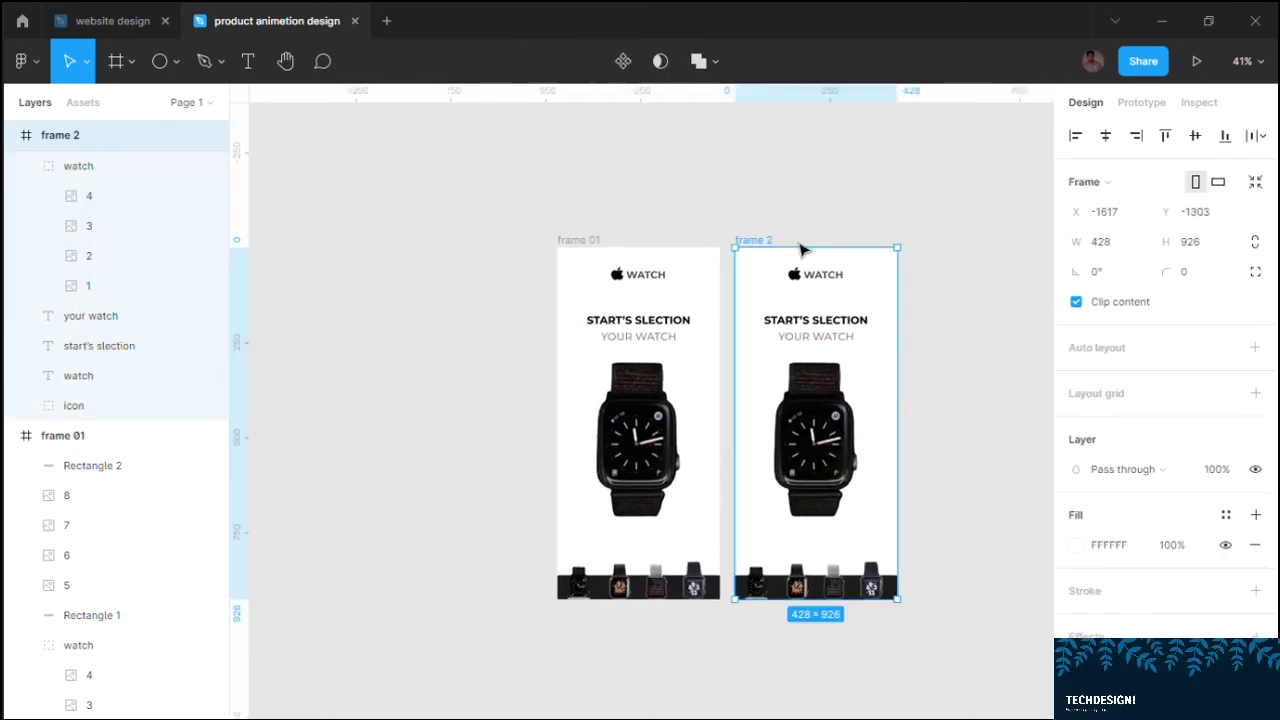
pyautogui.moveTo(806, 251); pyautogui.dragTo(847, 251)
pyautogui.click(914, 466)
pyautogui.moveTo(958, 484); pyautogui.dragTo(793, 481)
# Step: Move frame 2's grey bar from the first thumbnail to under the second thumbnail
pyautogui.scroll(5, 806, 614)
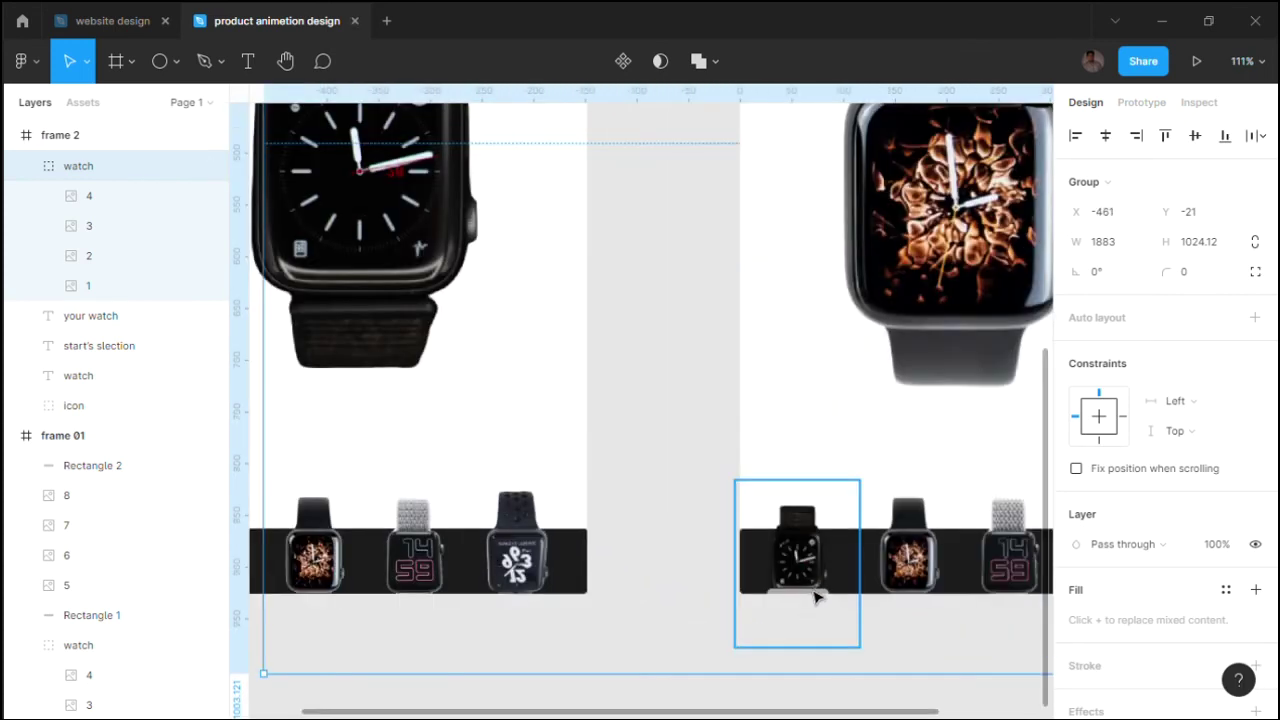
pyautogui.click(820, 597)
pyautogui.moveTo(815, 597); pyautogui.dragTo(926, 592)
pyautogui.scroll(-5, 910, 600)
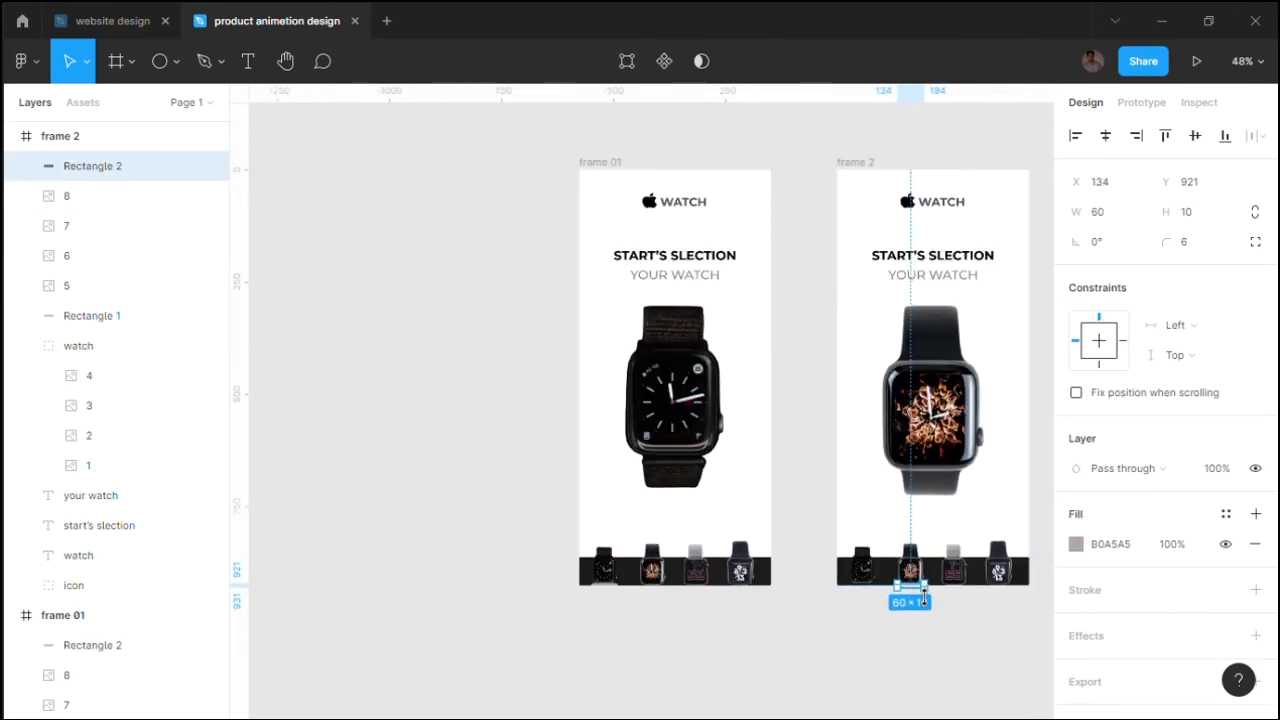
pyautogui.scroll(8, 910, 600)
pyautogui.scroll(-3, 910, 600)
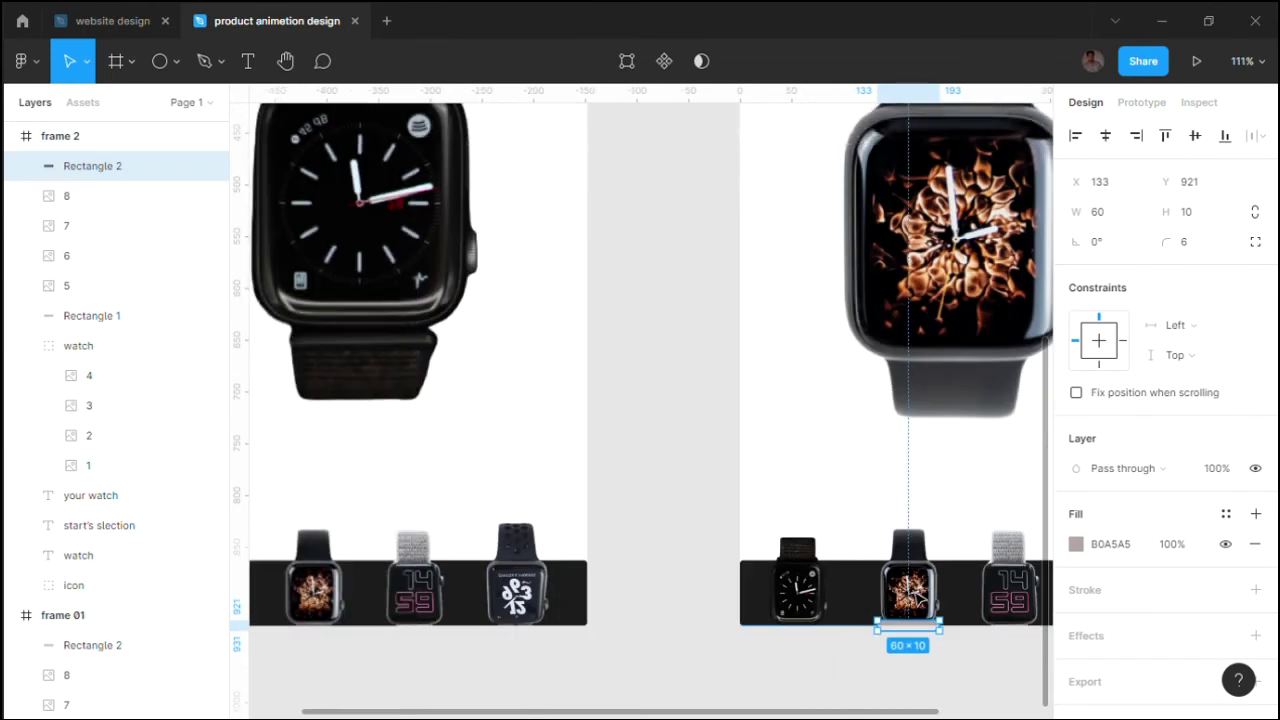
pyautogui.scroll(-3, 910, 600)
# Step: Shift frame 2 right and duplicate it as frame 3
pyautogui.moveTo(842, 233); pyautogui.dragTo(758, 229)
pyautogui.click(733, 248)
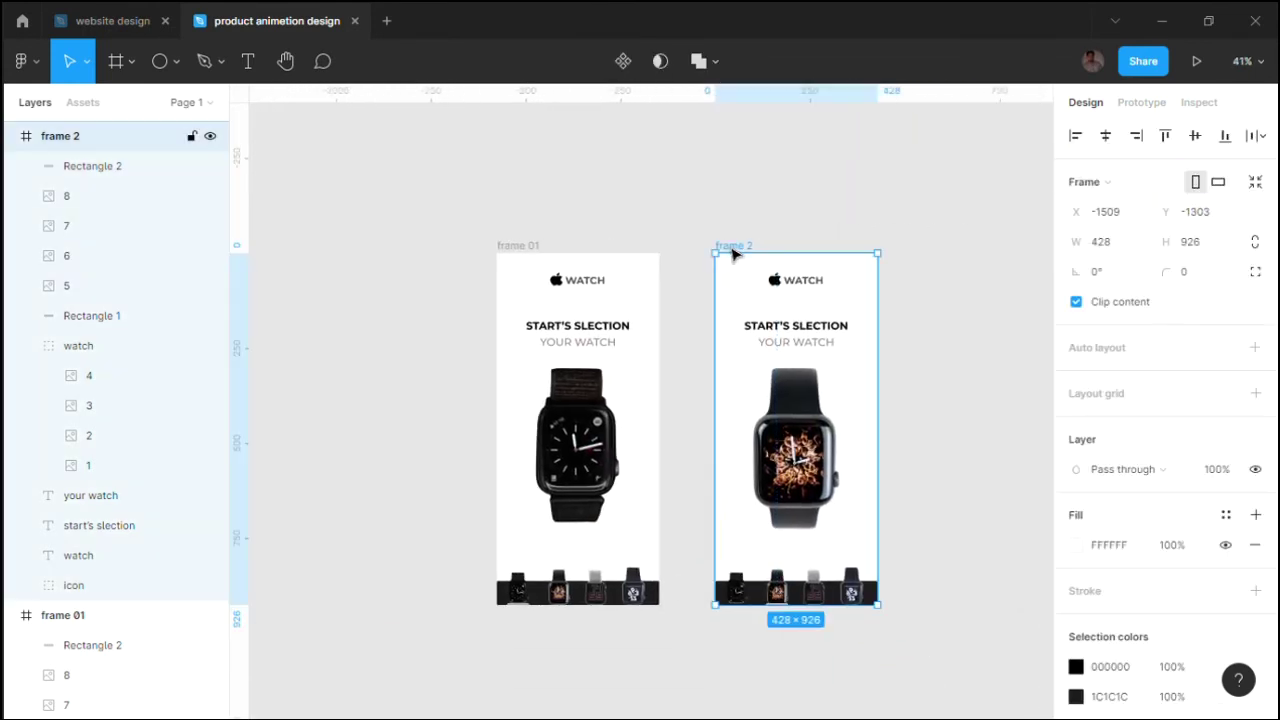
pyautogui.hotkey('ctrl', 'd')
# Step: Slide frame 3's watch group to show the grey loop-band 14:59 watch
pyautogui.moveTo(878, 256); pyautogui.dragTo(894, 256)
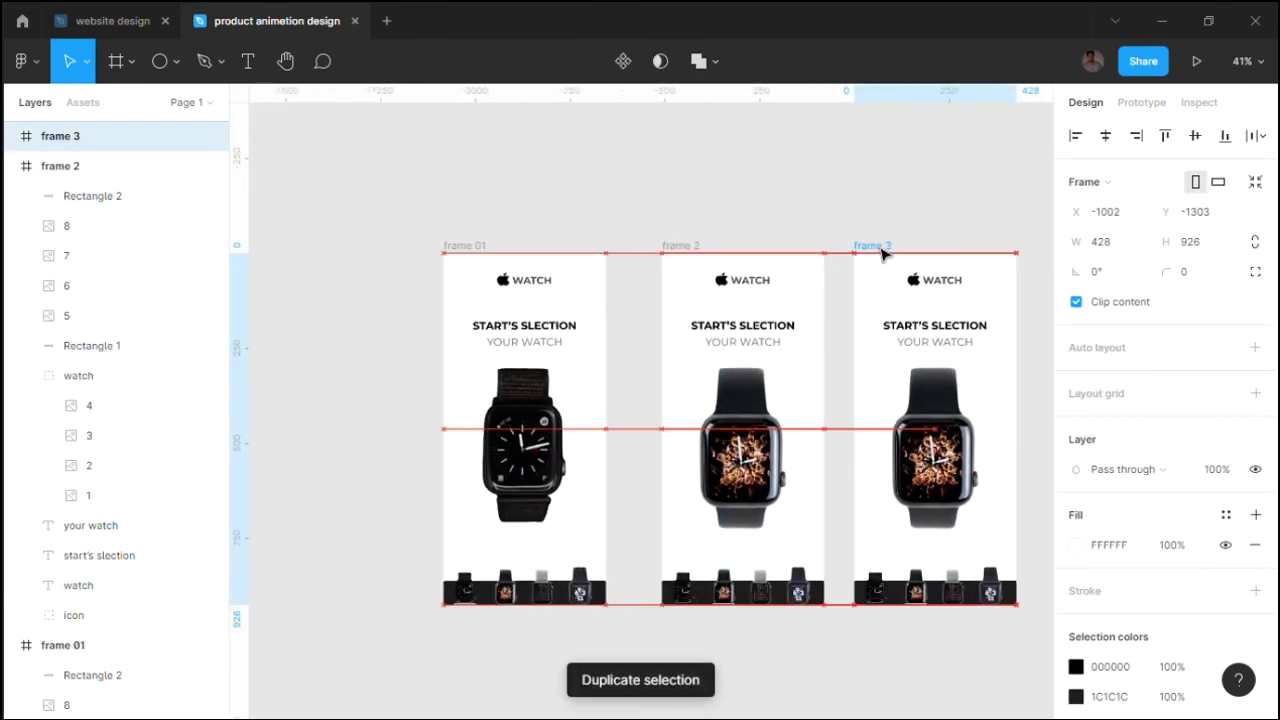
pyautogui.scroll(-2, 923, 329)
pyautogui.moveTo(966, 457)
pyautogui.mouseDown()
pyautogui.moveTo(848, 456)
pyautogui.moveTo(849, 470)
pyautogui.mouseUp()
# Step: Put the indicator bar inside frame 3, centred under the third thumbnail at X 228
pyautogui.scroll(5, 816, 547)
pyautogui.moveTo(762, 594); pyautogui.dragTo(848, 598)
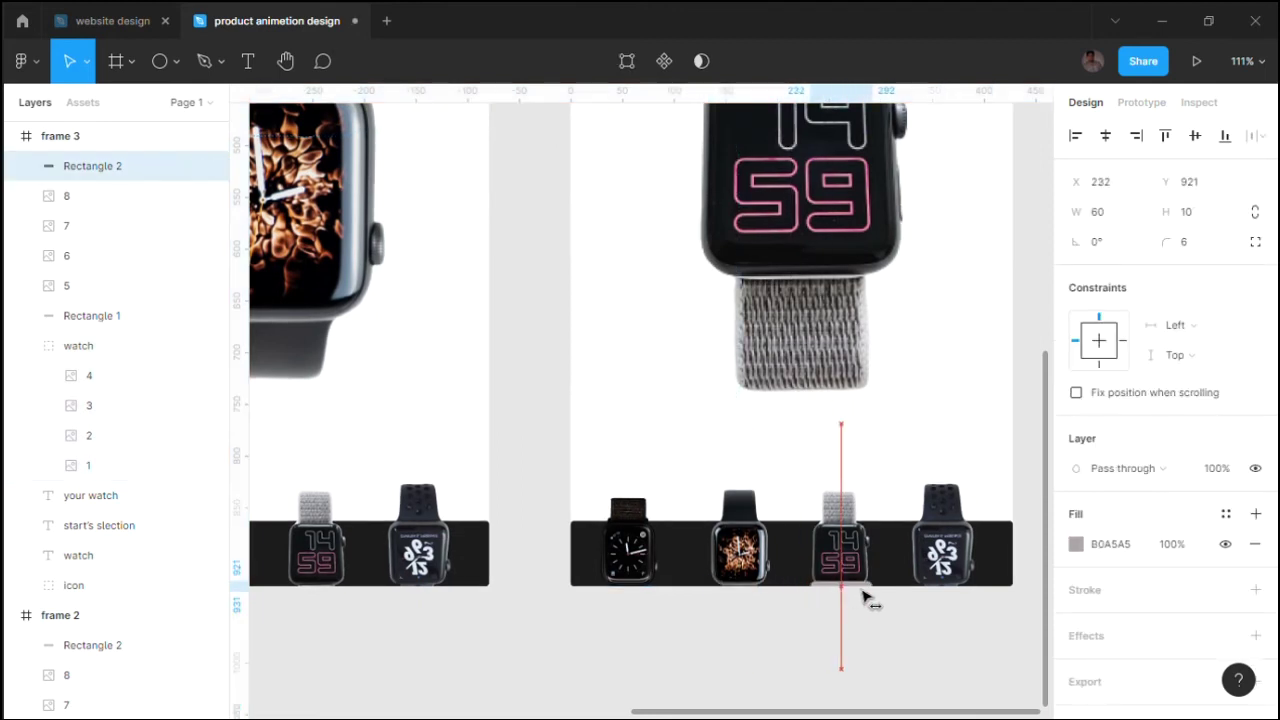
pyautogui.moveTo(860, 596); pyautogui.dragTo(855, 598)
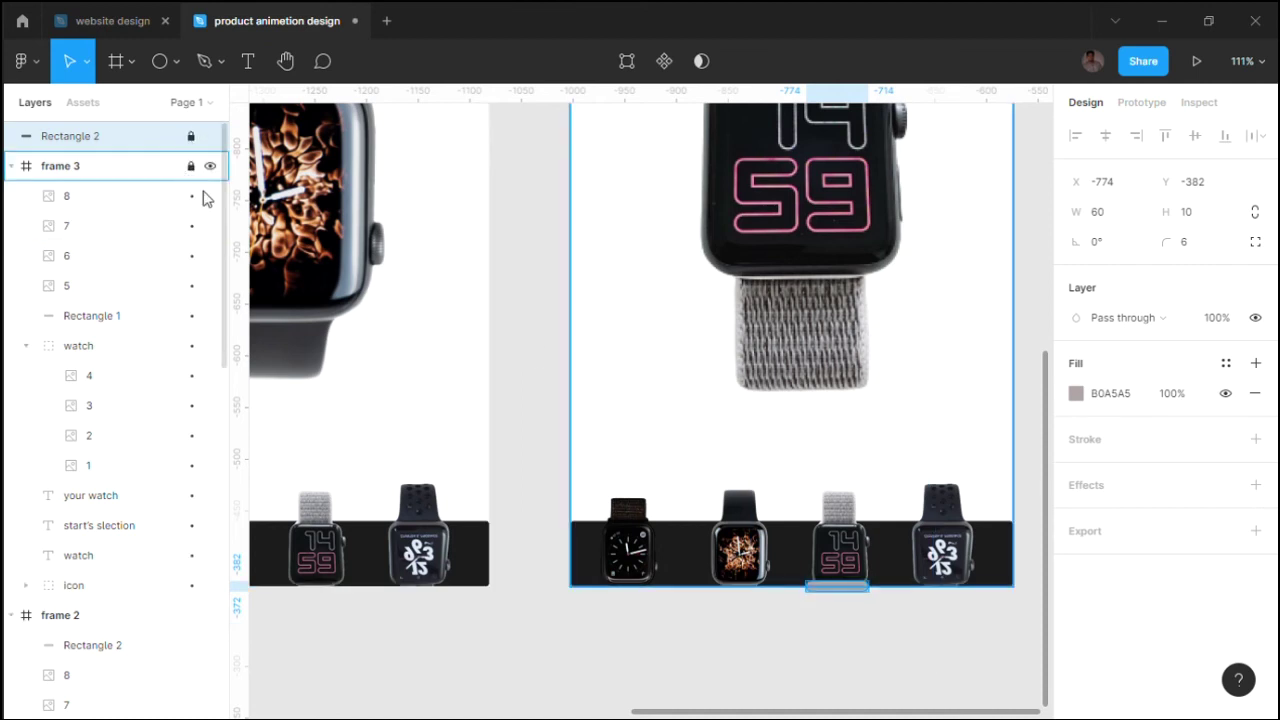
pyautogui.moveTo(91, 135); pyautogui.dragTo(91, 172)
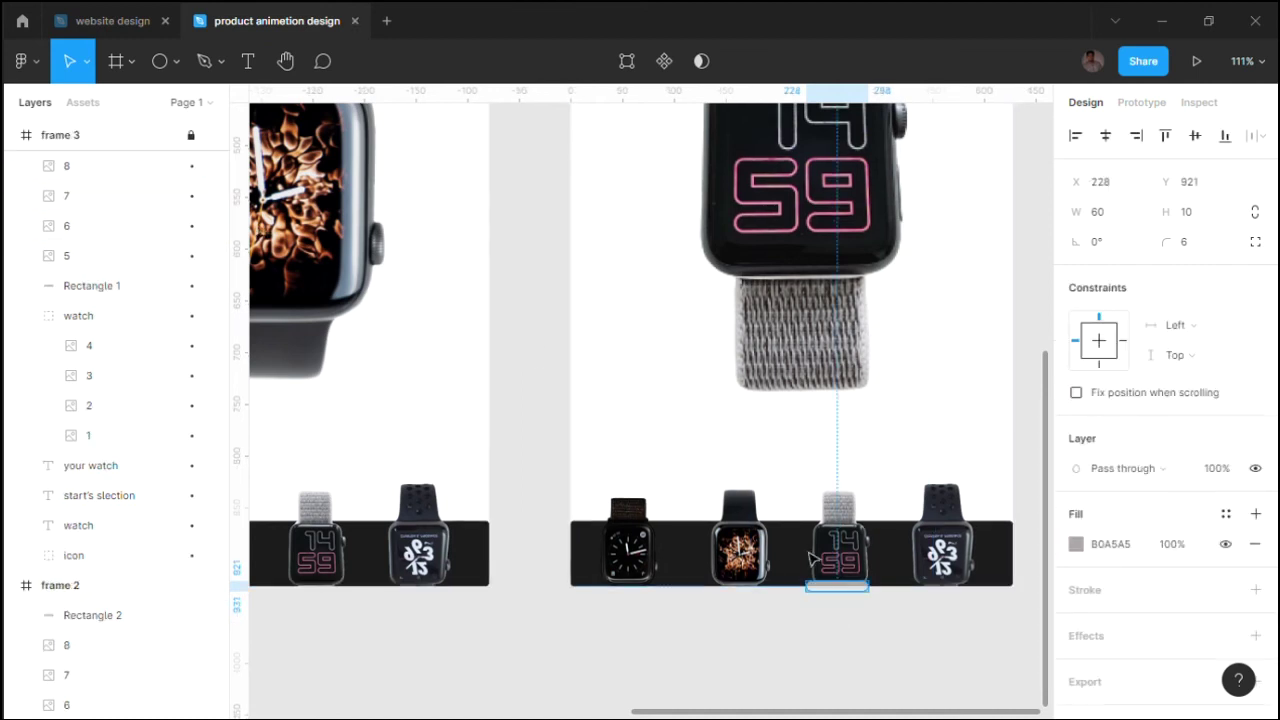
pyautogui.scroll(3, 837, 588)
pyautogui.press('Escape')
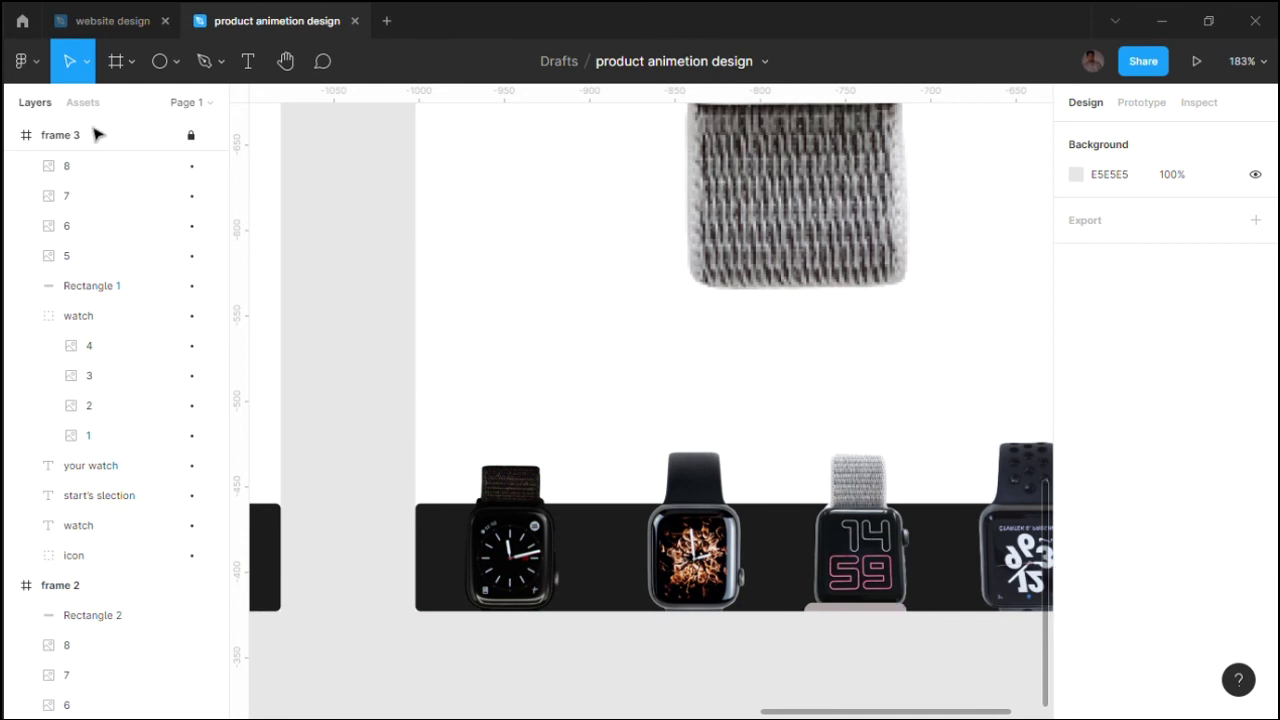
pyautogui.click(858, 615)
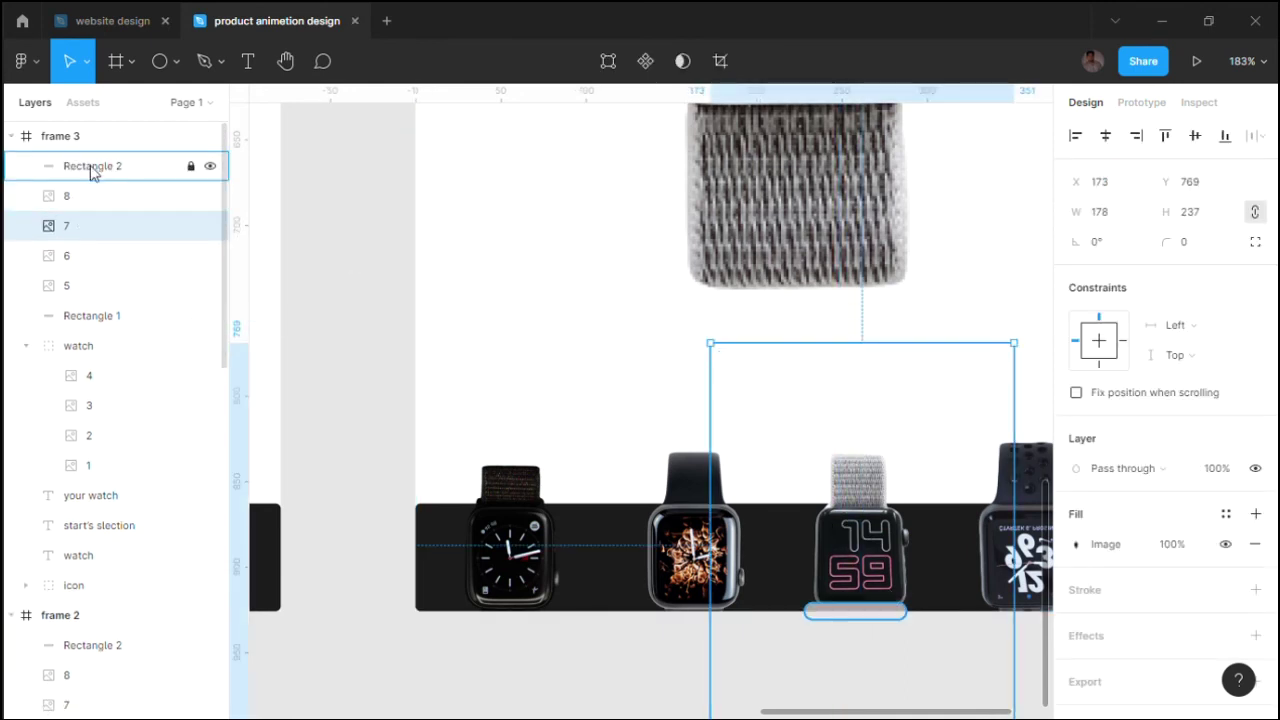
pyautogui.click(155, 180)
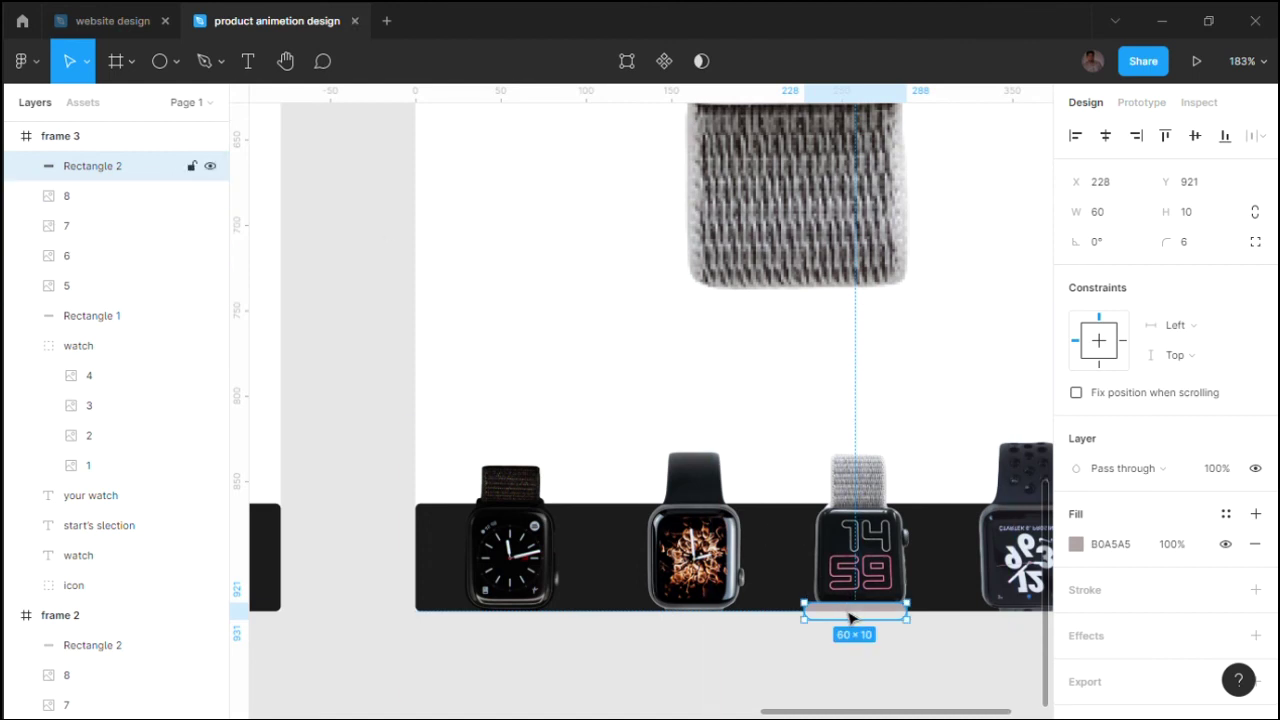
pyautogui.moveTo(851, 614); pyautogui.dragTo(858, 620)
# Step: Duplicate frame 3 with Ctrl+D to create frame 4
pyautogui.scroll(-5, 858, 615)
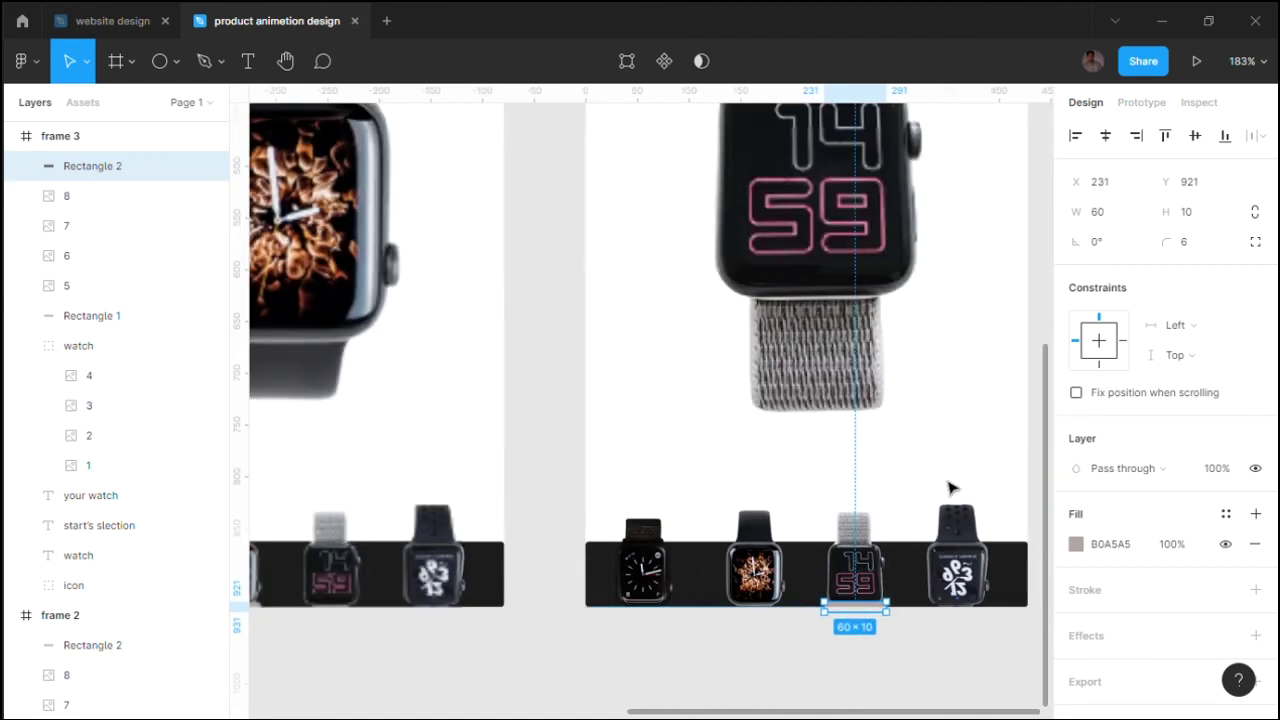
pyautogui.scroll(-3, 951, 489)
pyautogui.scroll(-5, 765, 500)
pyautogui.click(645, 165)
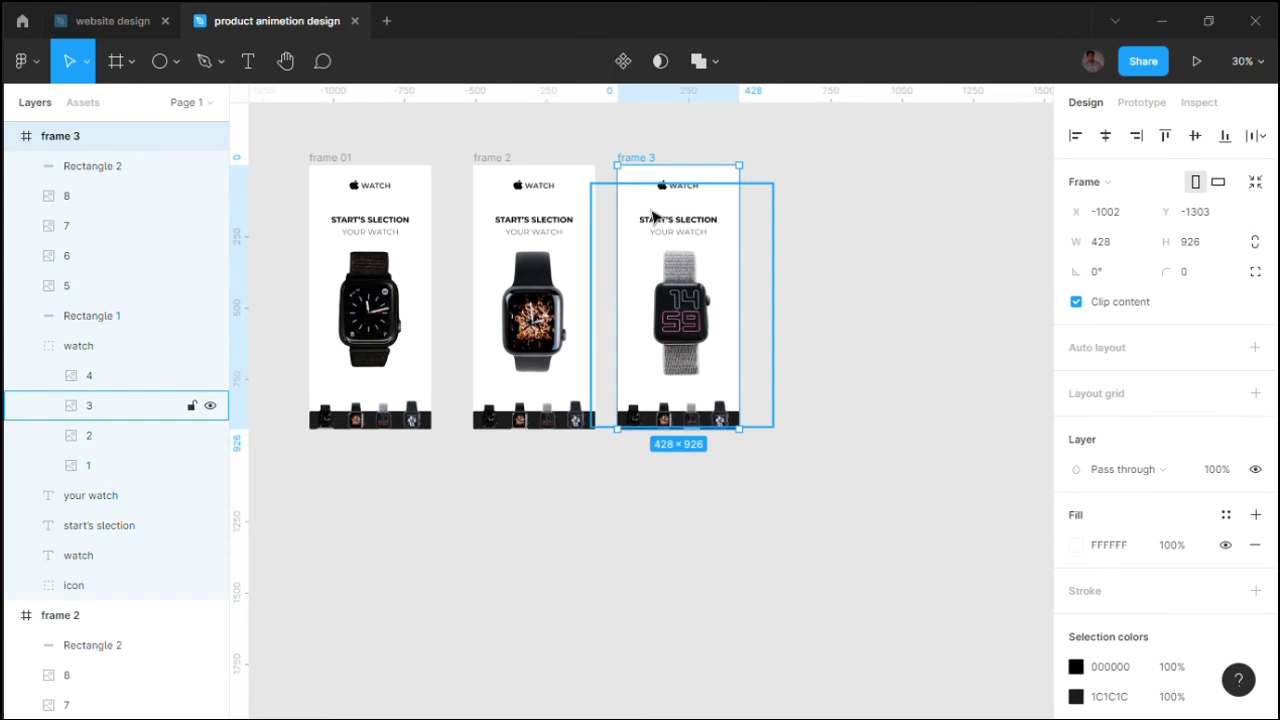
pyautogui.hotkey('ctrl', 'd')
# Step: Slide frame 4's watch group left to show the black sport-band watch
pyautogui.click(868, 480)
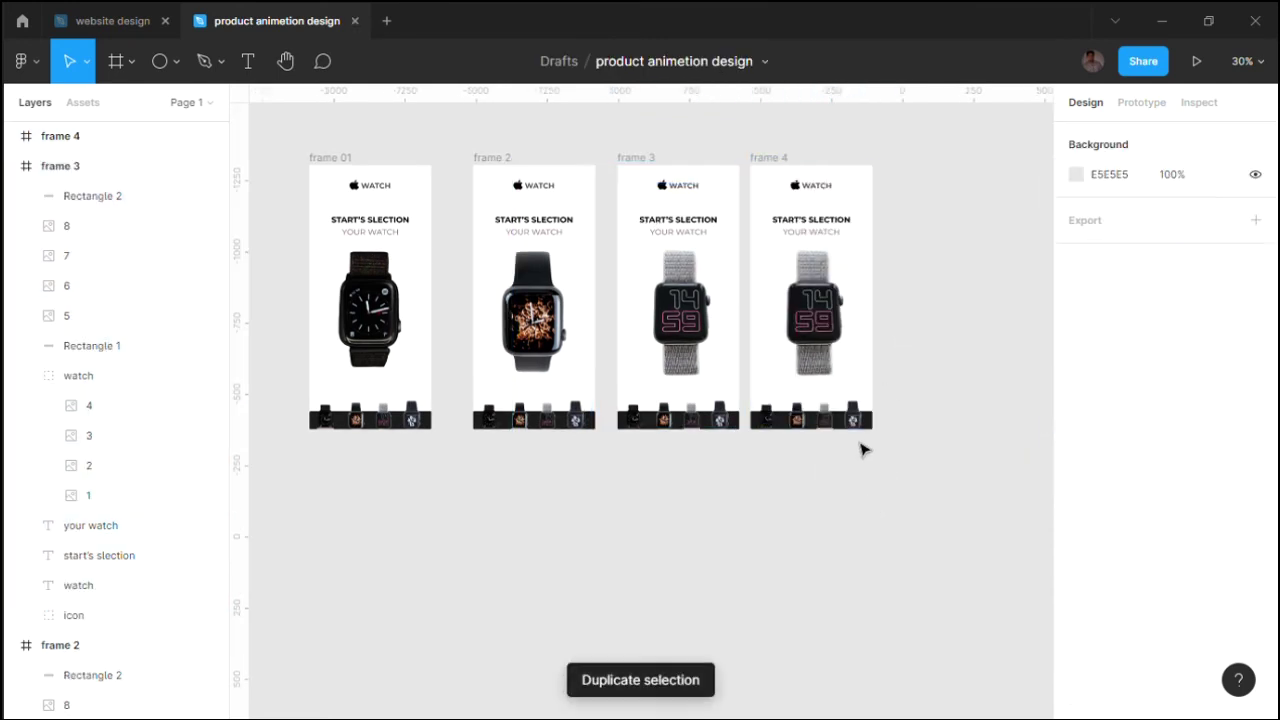
pyautogui.scroll(5, 830, 368)
pyautogui.scroll(-3, 830, 368)
pyautogui.click(835, 280)
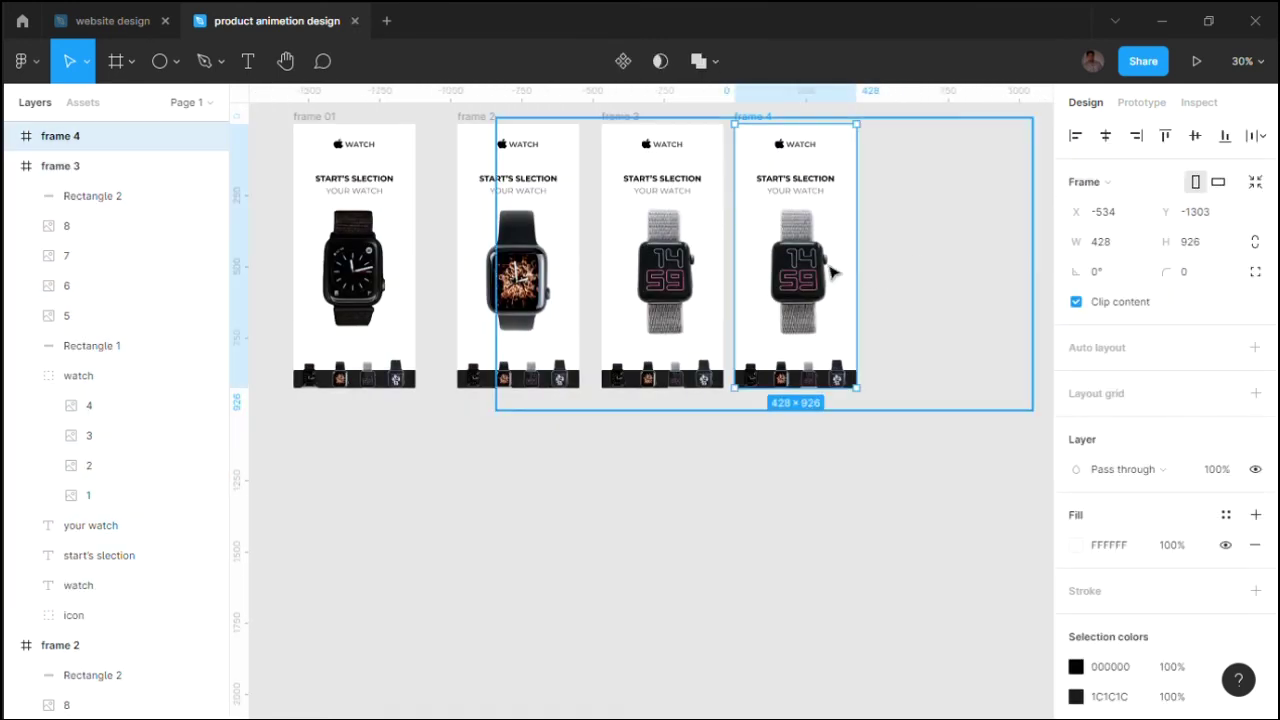
pyautogui.moveTo(910, 290); pyautogui.dragTo(797, 300)
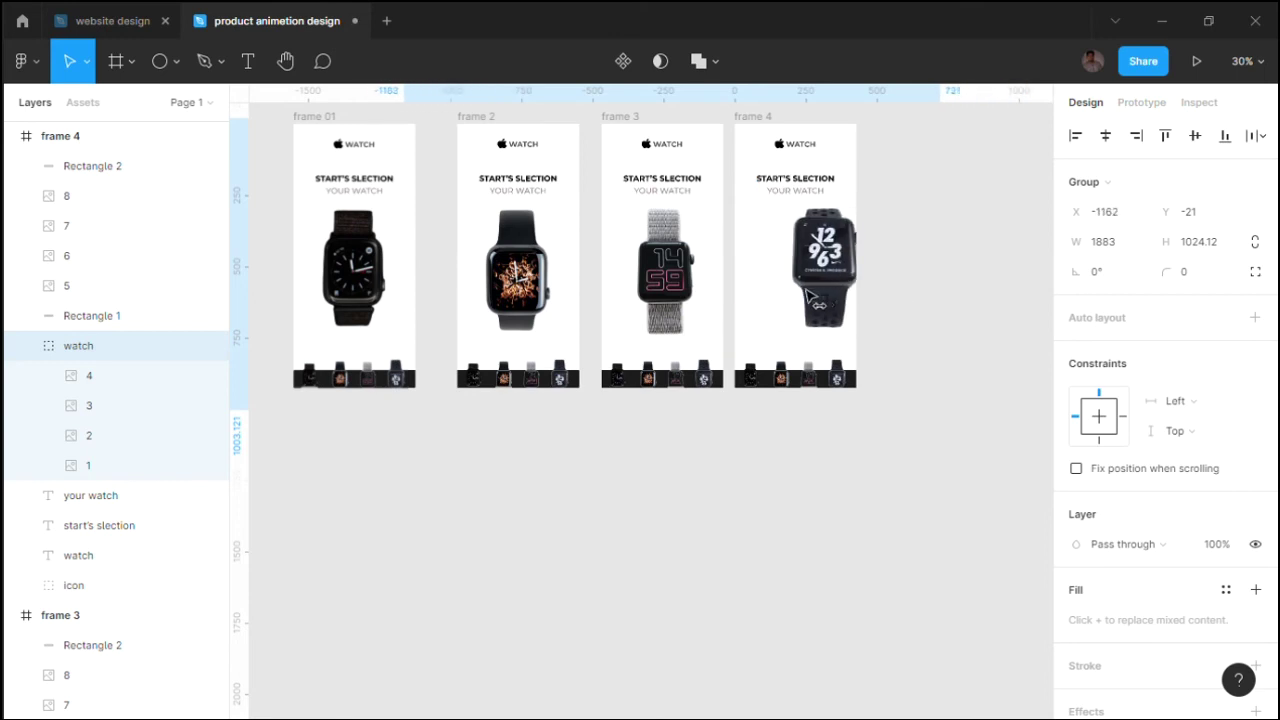
pyautogui.moveTo(785, 295); pyautogui.dragTo(785, 296)
# Step: Move the indicator bar under the fourth thumbnail and align it beneath the watch
pyautogui.scroll(10, 815, 420)
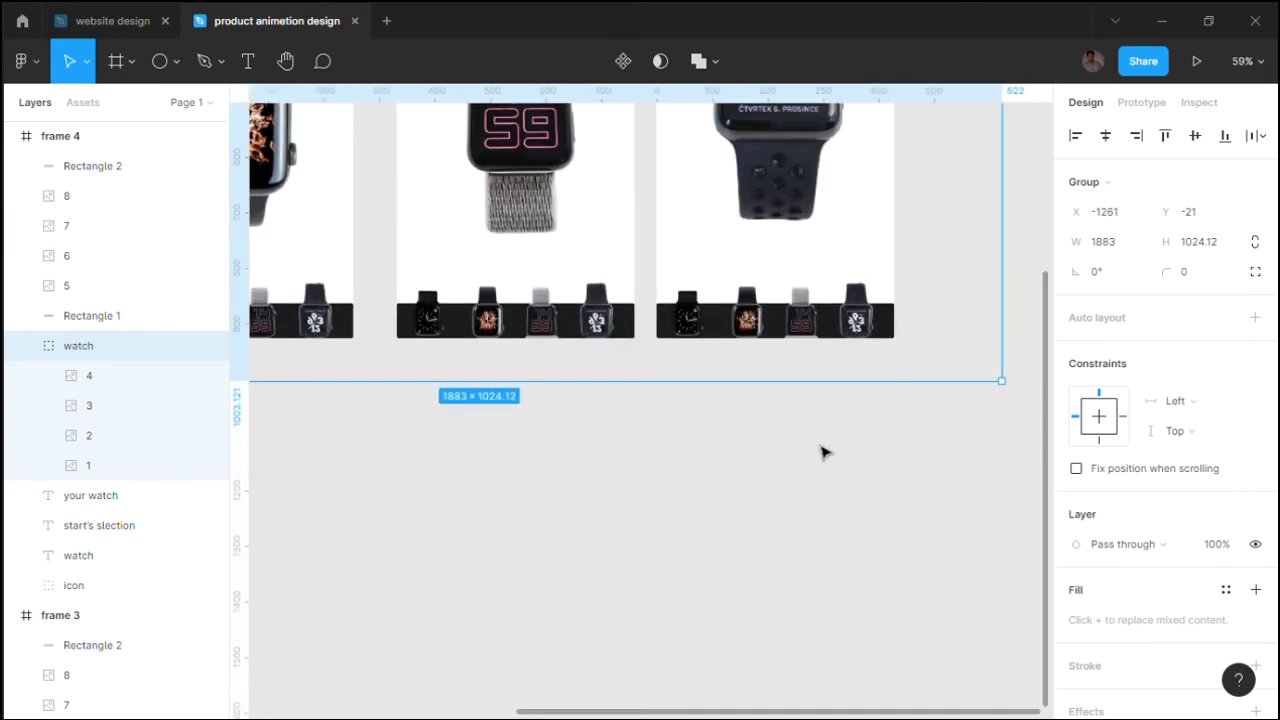
pyautogui.moveTo(776, 356); pyautogui.dragTo(988, 343)
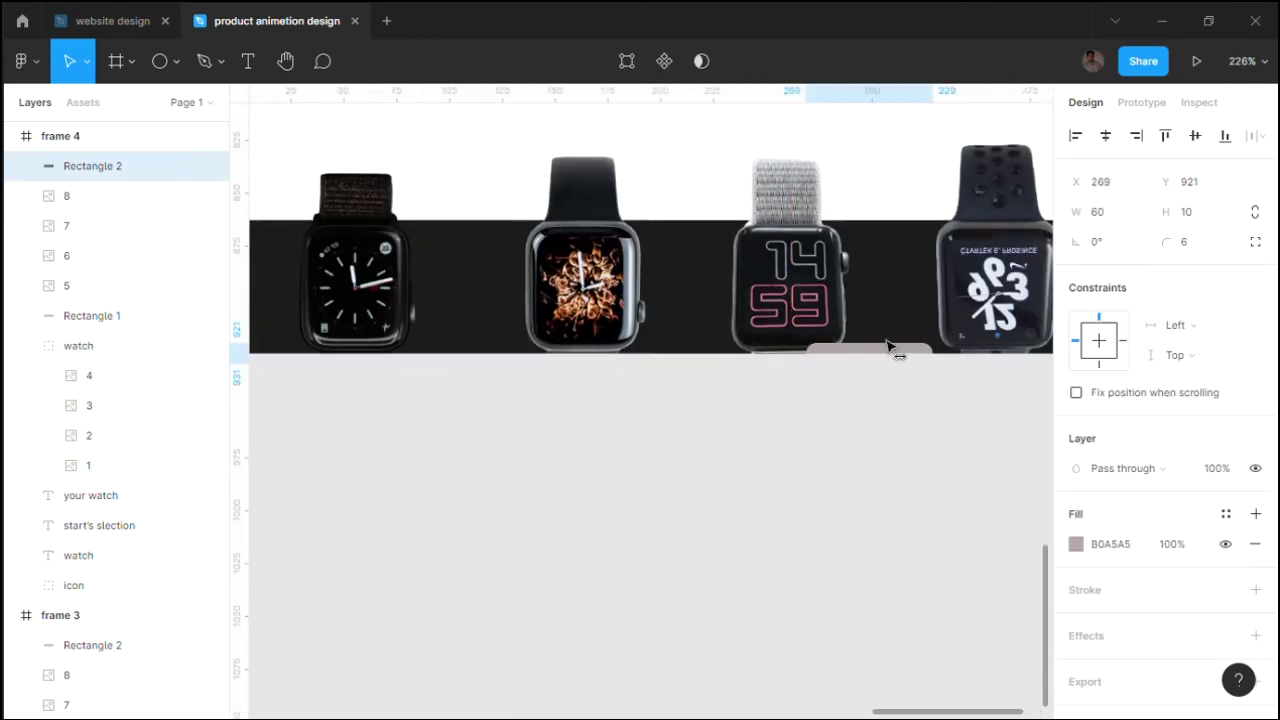
pyautogui.scroll(-5, 988, 343)
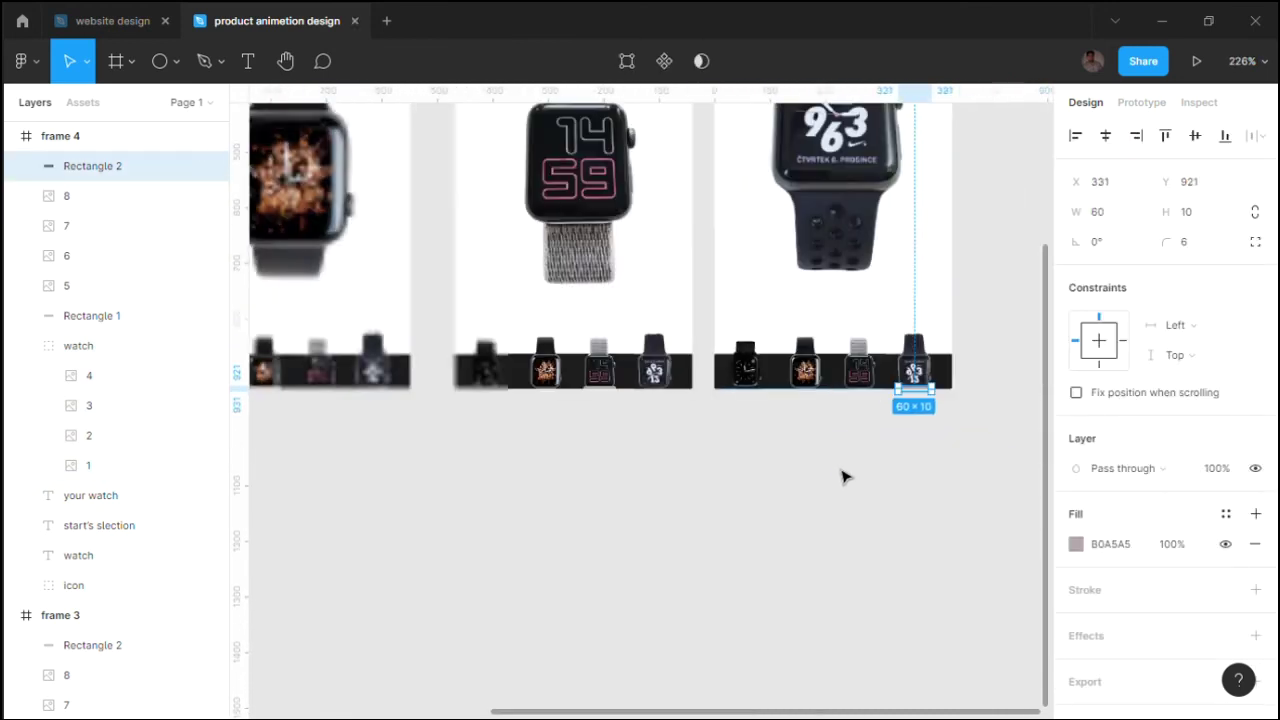
pyautogui.scroll(-5, 843, 474)
pyautogui.click(660, 483)
pyautogui.scroll(5, 883, 393)
pyautogui.scroll(4, 880, 393)
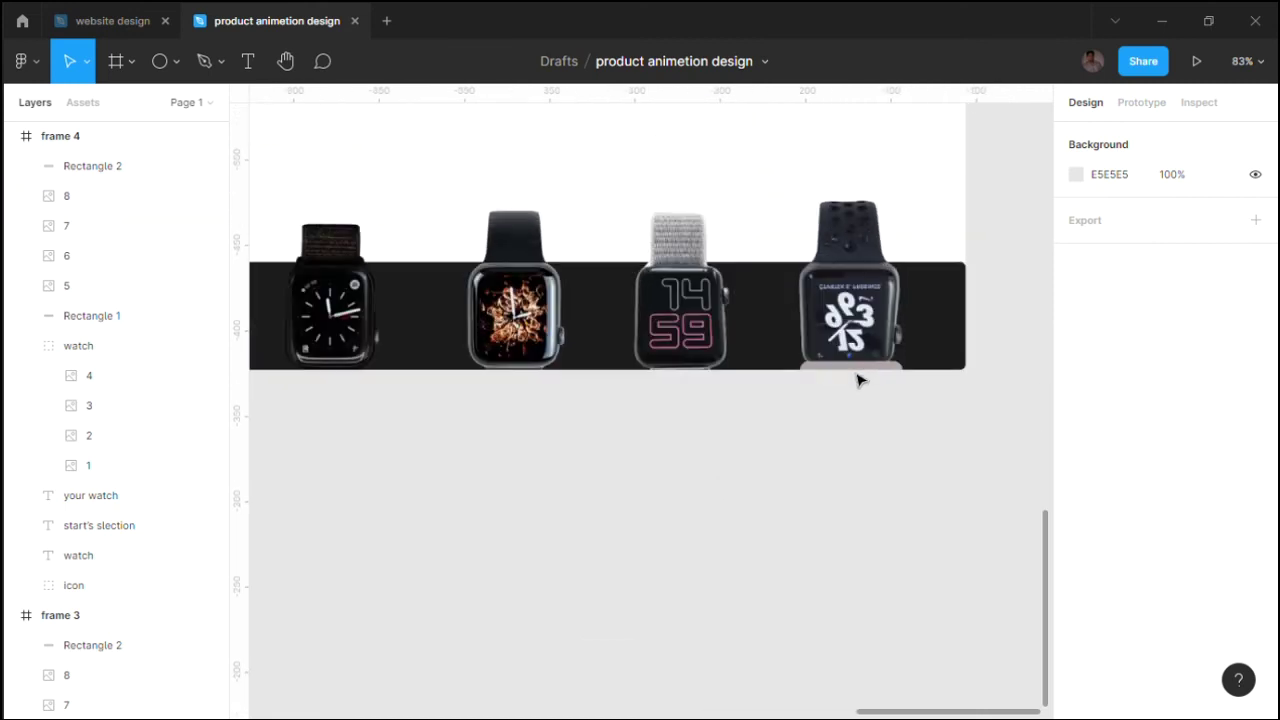
pyautogui.scroll(1, 857, 377)
pyautogui.moveTo(857, 371); pyautogui.dragTo(860, 377)
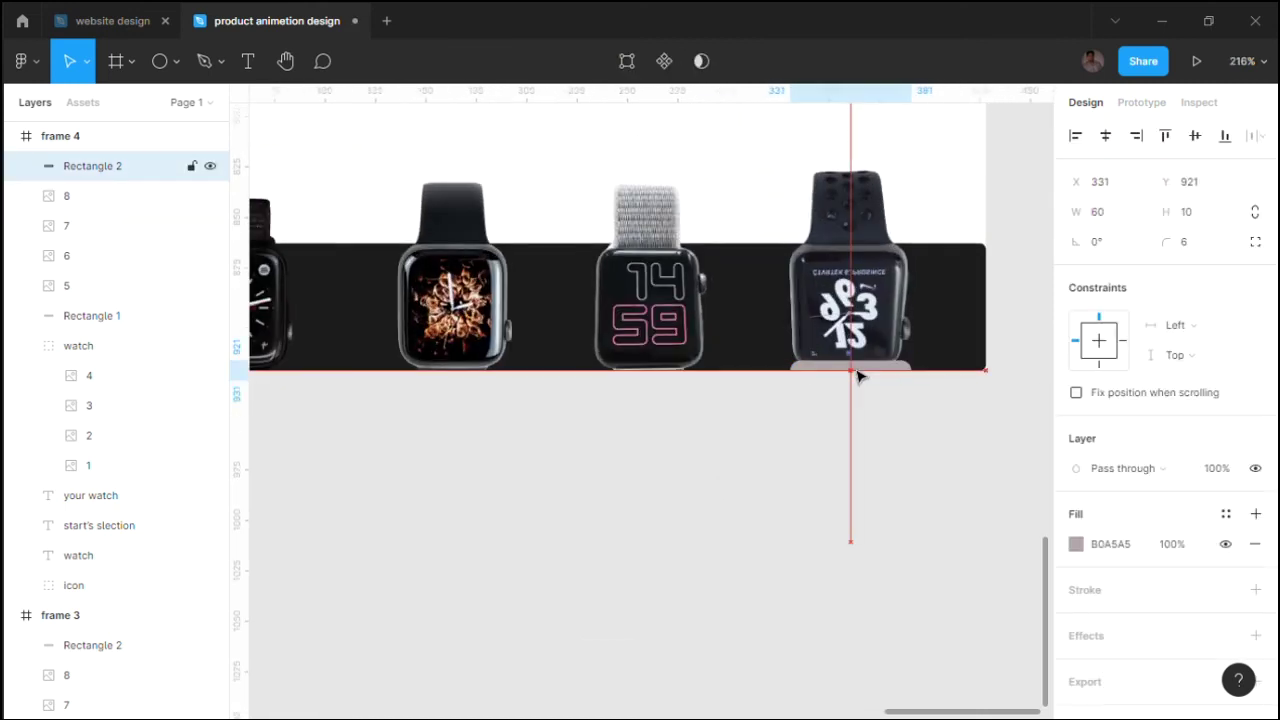
pyautogui.click(751, 457)
# Step: Line frame 4 up beside frame 3
pyautogui.scroll(-5, 751, 457)
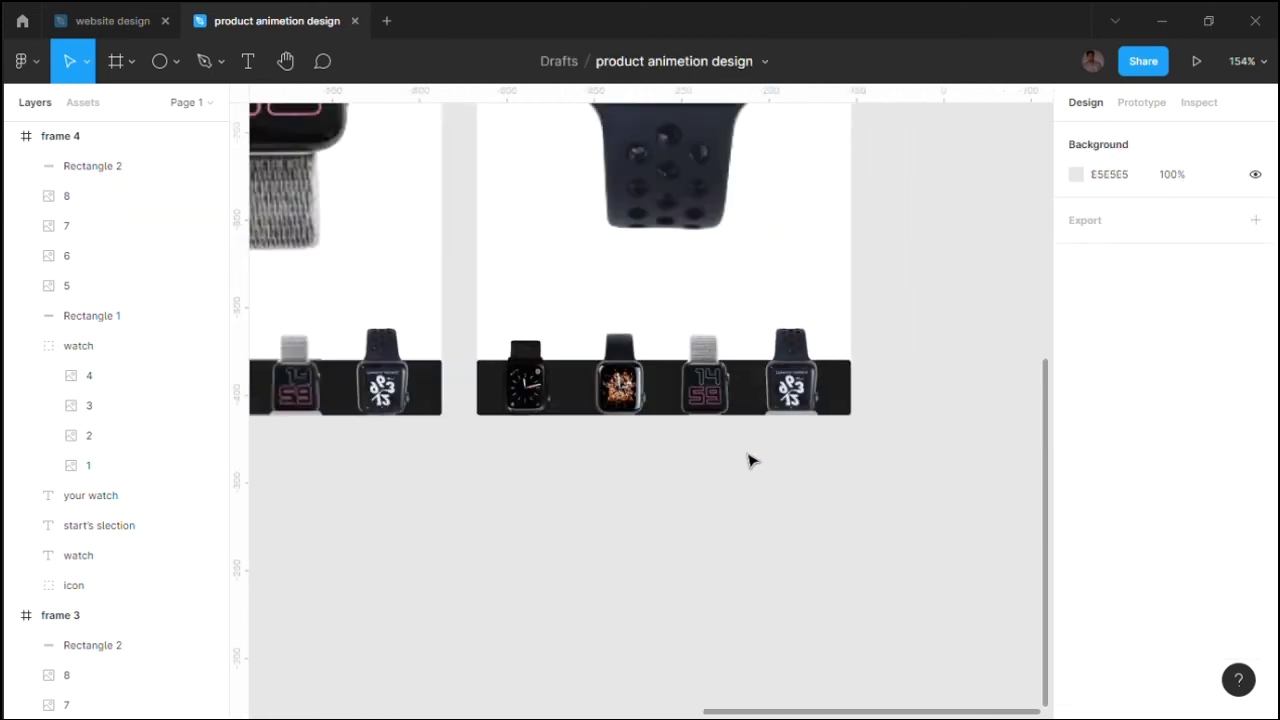
pyautogui.scroll(-5, 751, 457)
pyautogui.moveTo(891, 336); pyautogui.dragTo(909, 336)
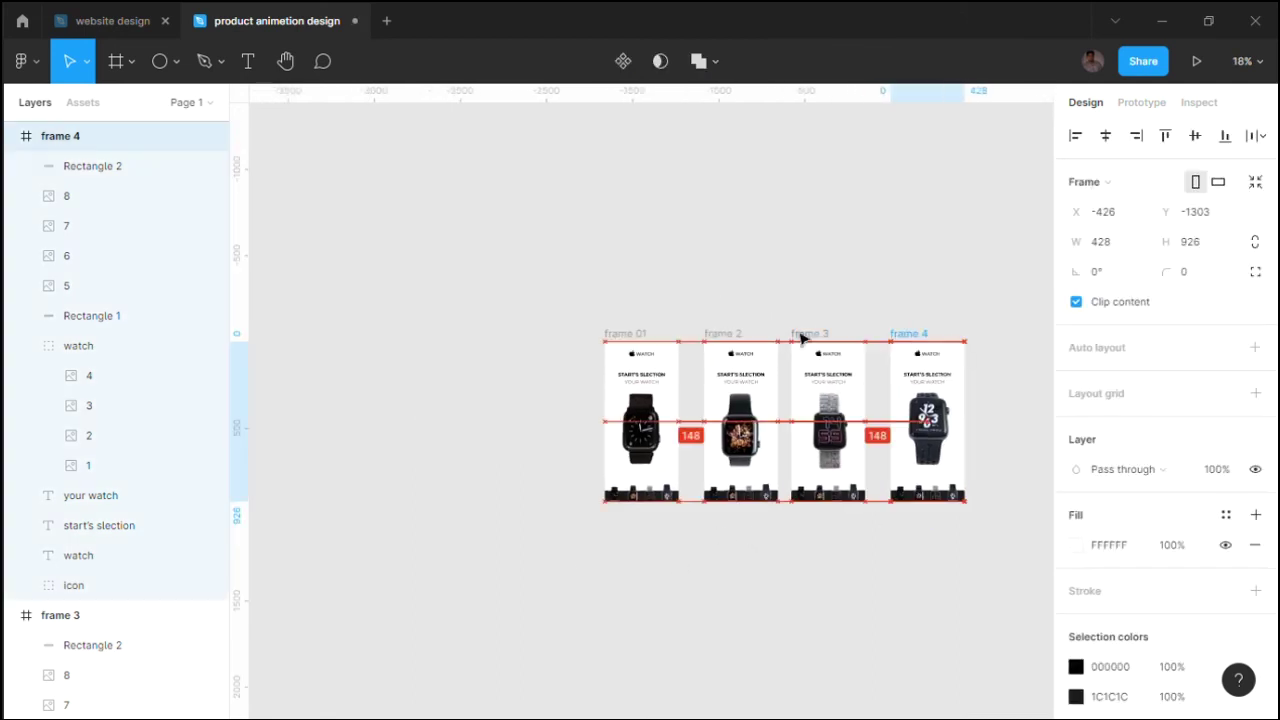
pyautogui.click(1034, 194)
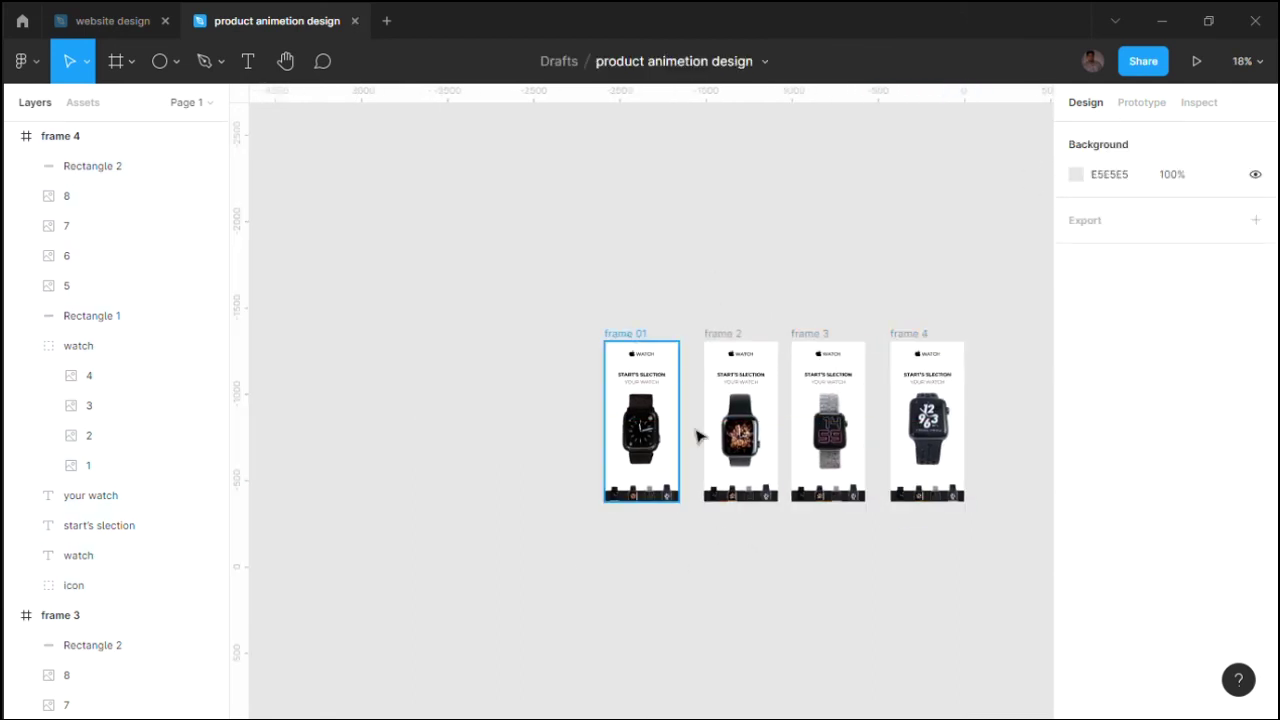
pyautogui.click(665, 440)
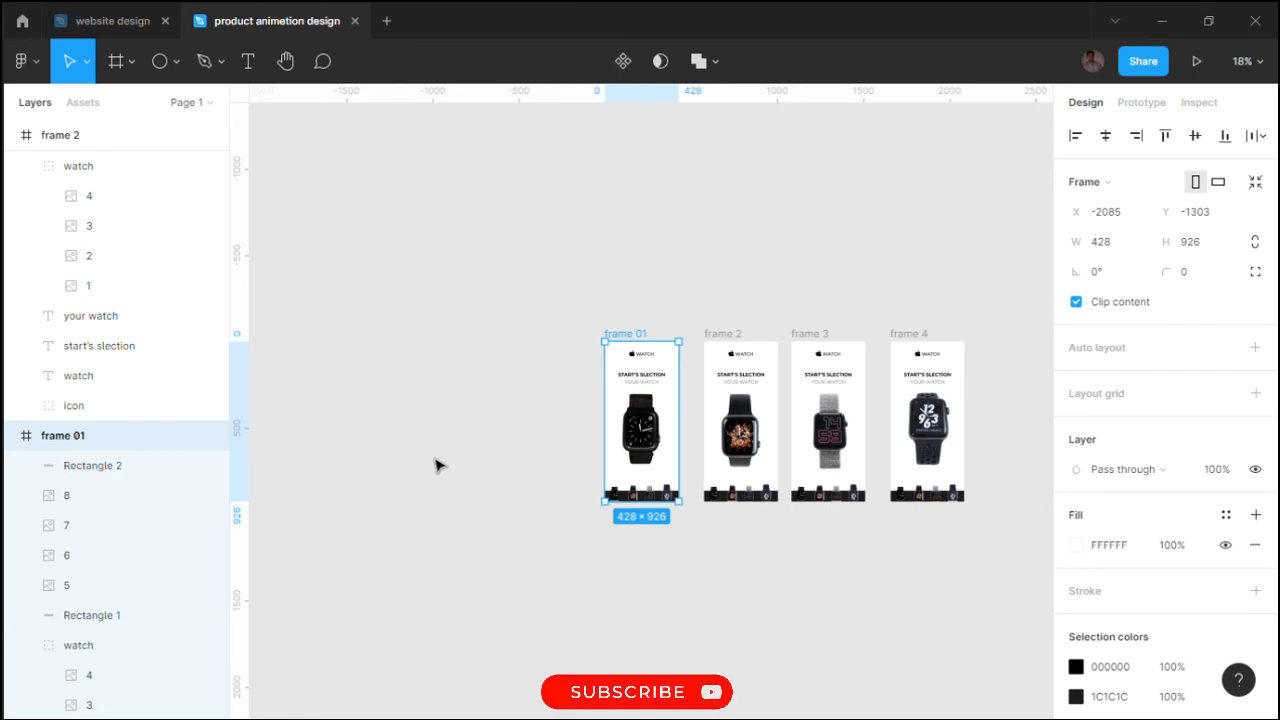
# Step: In prototype mode, link frame 01's second watch thumbnail tap to frame 2
pyautogui.scroll(2, 640, 554)
pyautogui.scroll(3, 651, 417)
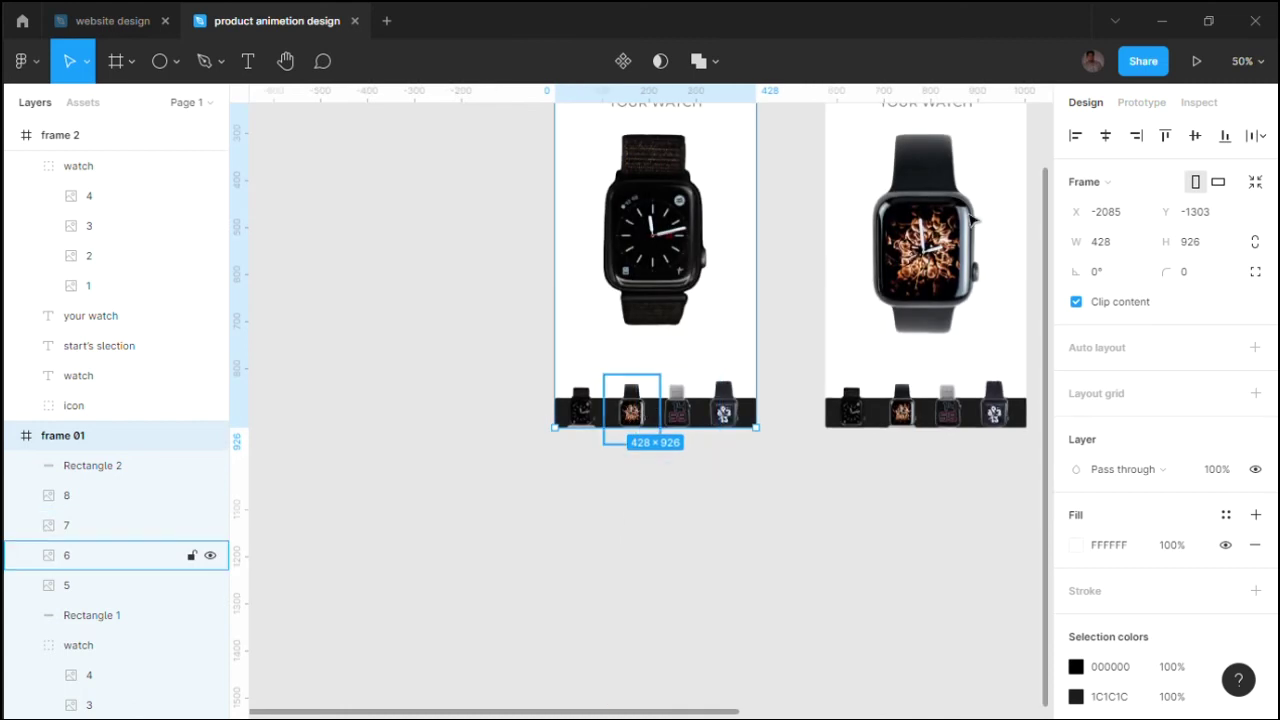
pyautogui.click(1150, 103)
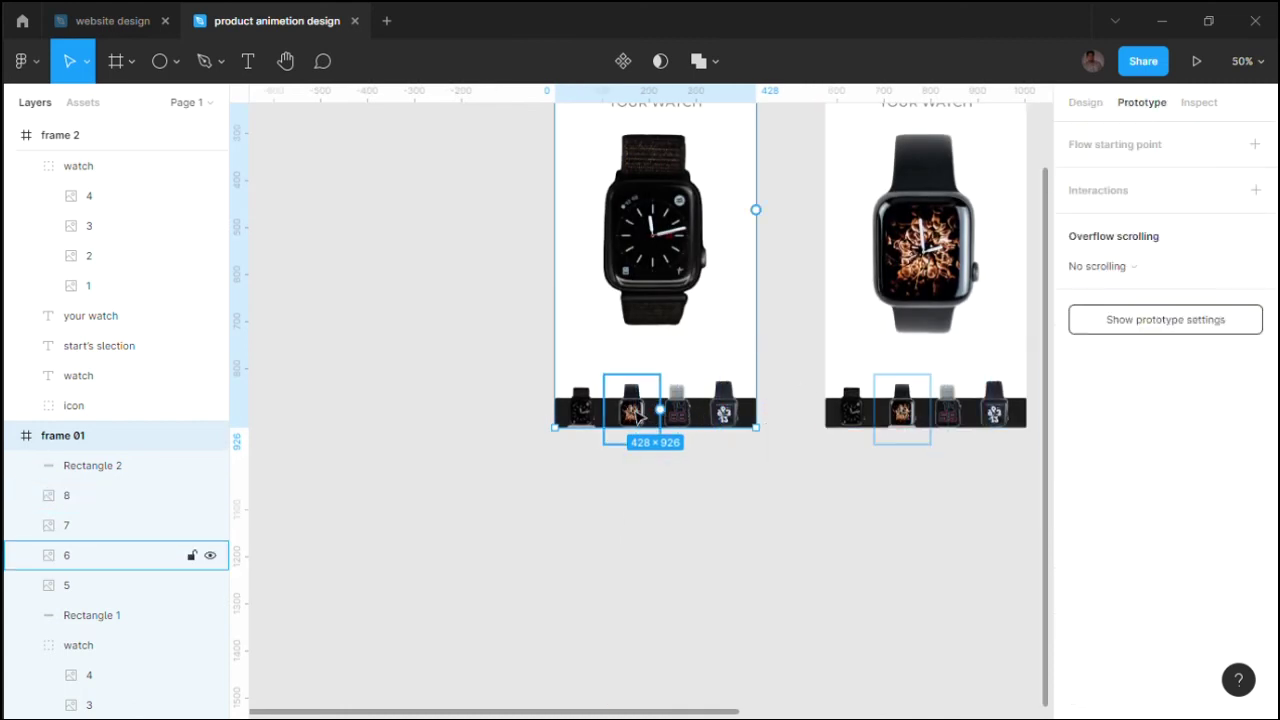
pyautogui.click(638, 412)
pyautogui.moveTo(661, 410); pyautogui.dragTo(875, 282)
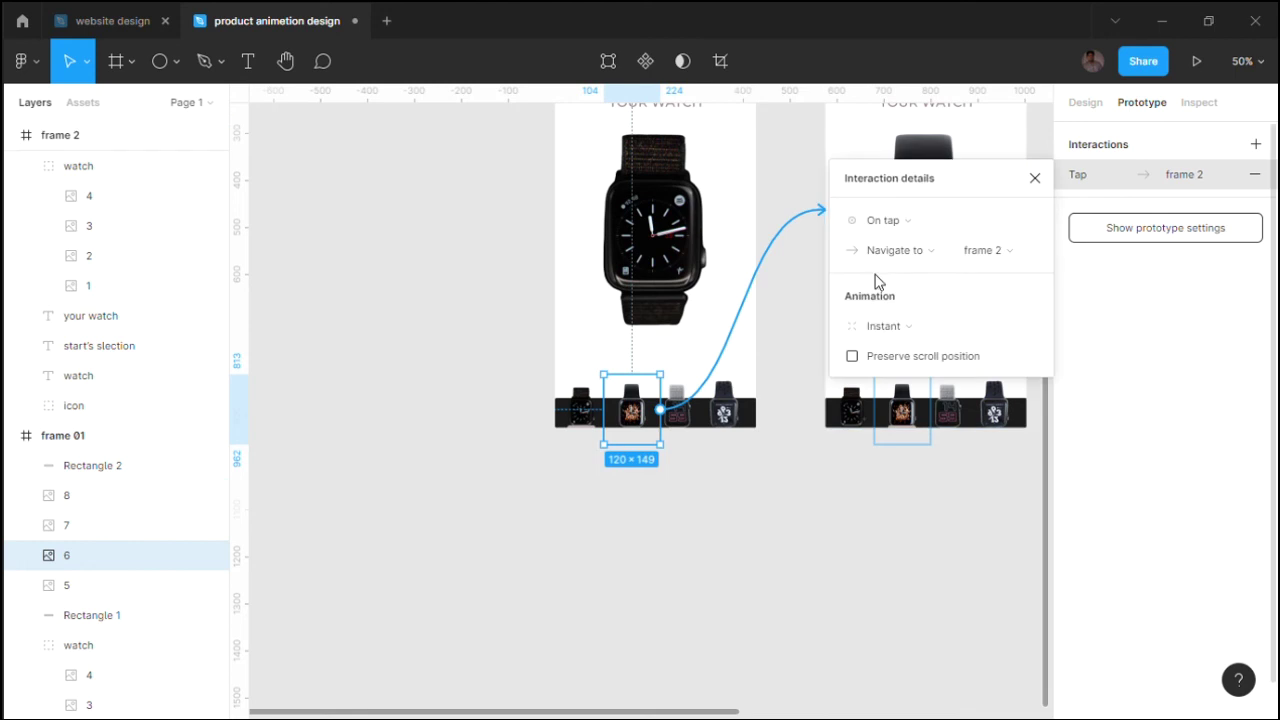
# Step: Set the frame 2 link's transition to Smart animate with Ease in back easing
pyautogui.click(906, 326)
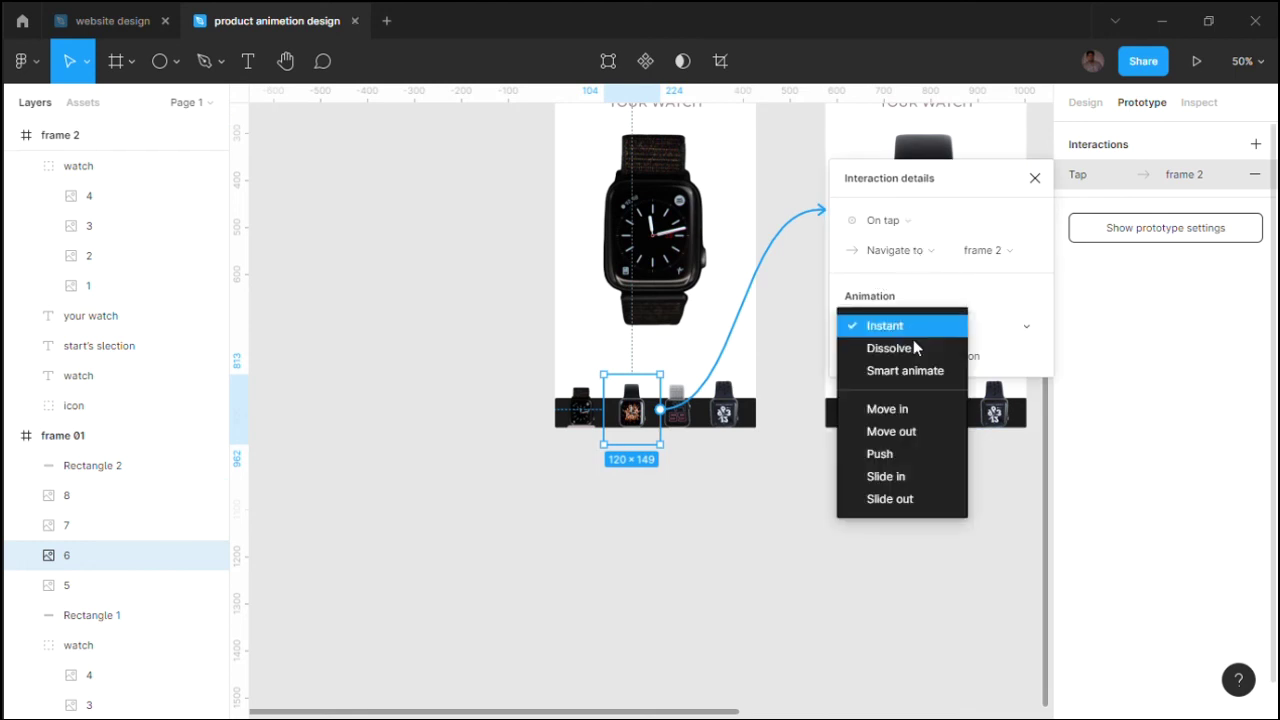
pyautogui.click(914, 370)
pyautogui.scroll(1, 784, 455)
pyautogui.hscroll(1, 784, 455)
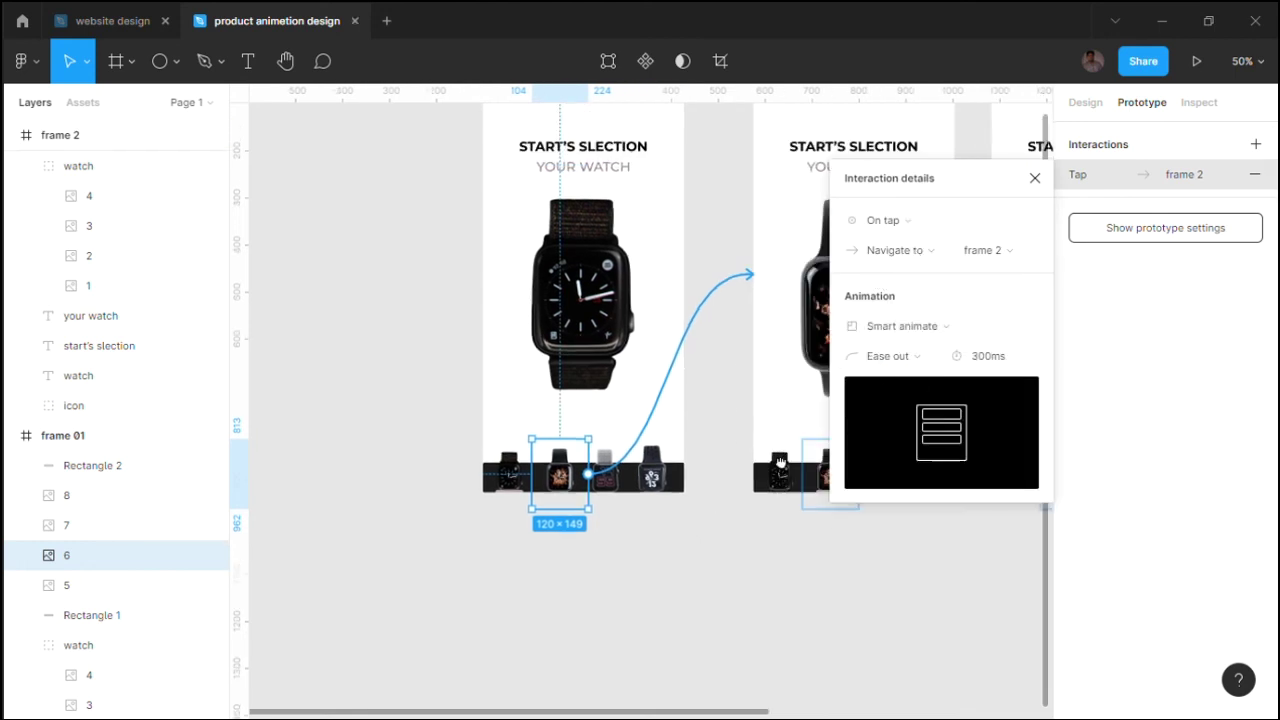
pyautogui.click(888, 356)
pyautogui.click(896, 420)
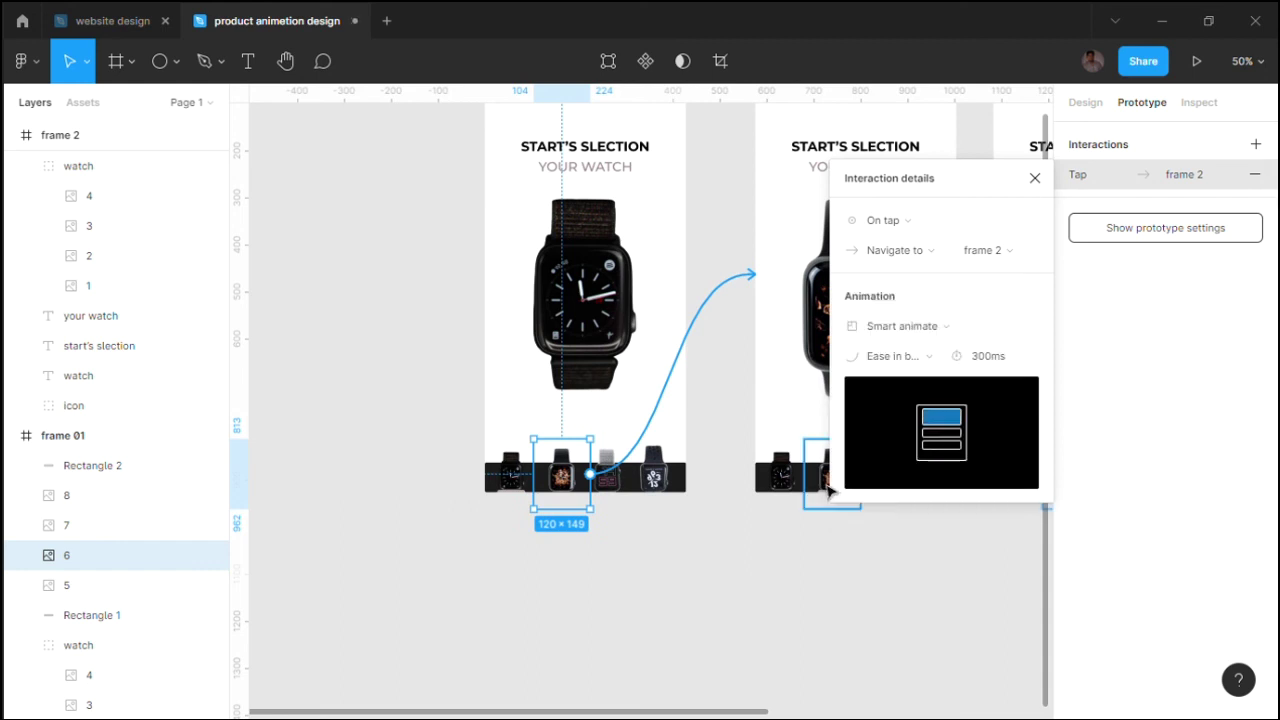
pyautogui.click(906, 357)
pyautogui.click(906, 357)
pyautogui.click(912, 358)
pyautogui.click(922, 360)
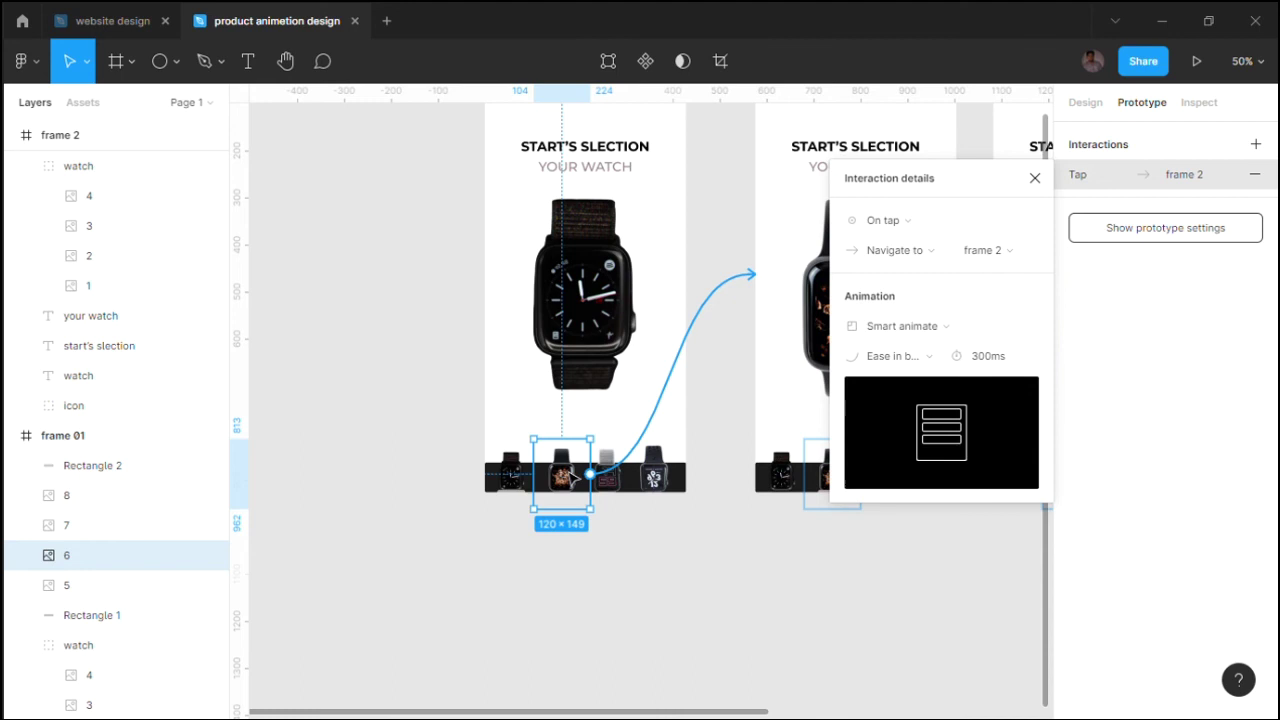
# Step: Link the third watch thumbnail's tap to frame 3 and choose its easing
pyautogui.click(621, 497)
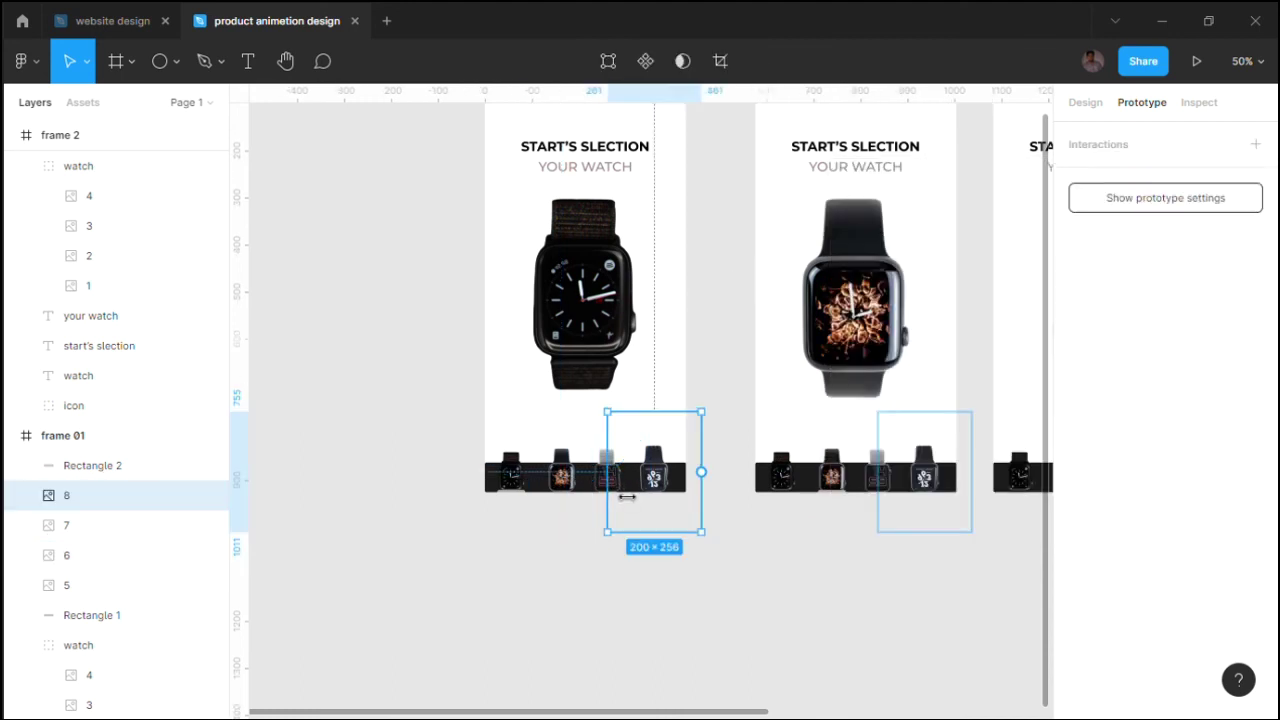
pyautogui.click(612, 466)
pyautogui.moveTo(652, 474)
pyautogui.mouseDown()
pyautogui.moveTo(1030, 320)
pyautogui.moveTo(1008, 353)
pyautogui.mouseUp()
pyautogui.click(910, 366)
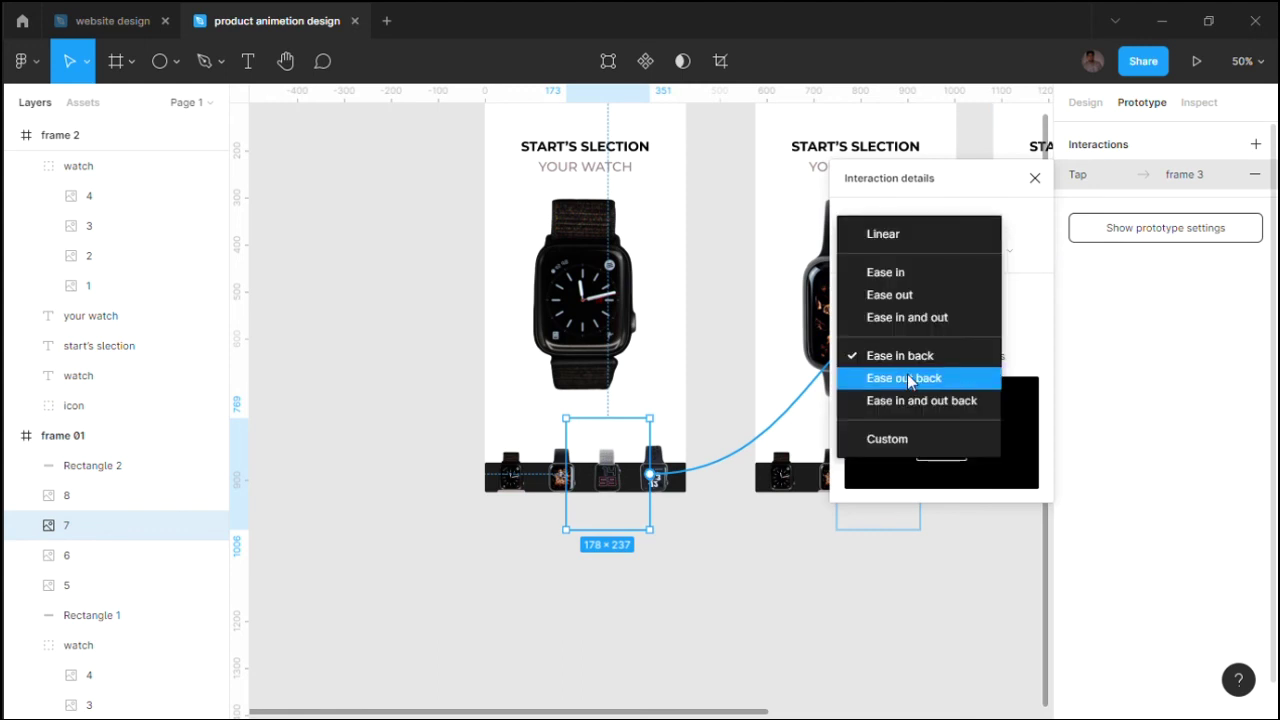
pyautogui.click(855, 354)
pyautogui.click(780, 551)
pyautogui.scroll(-2, 775, 548)
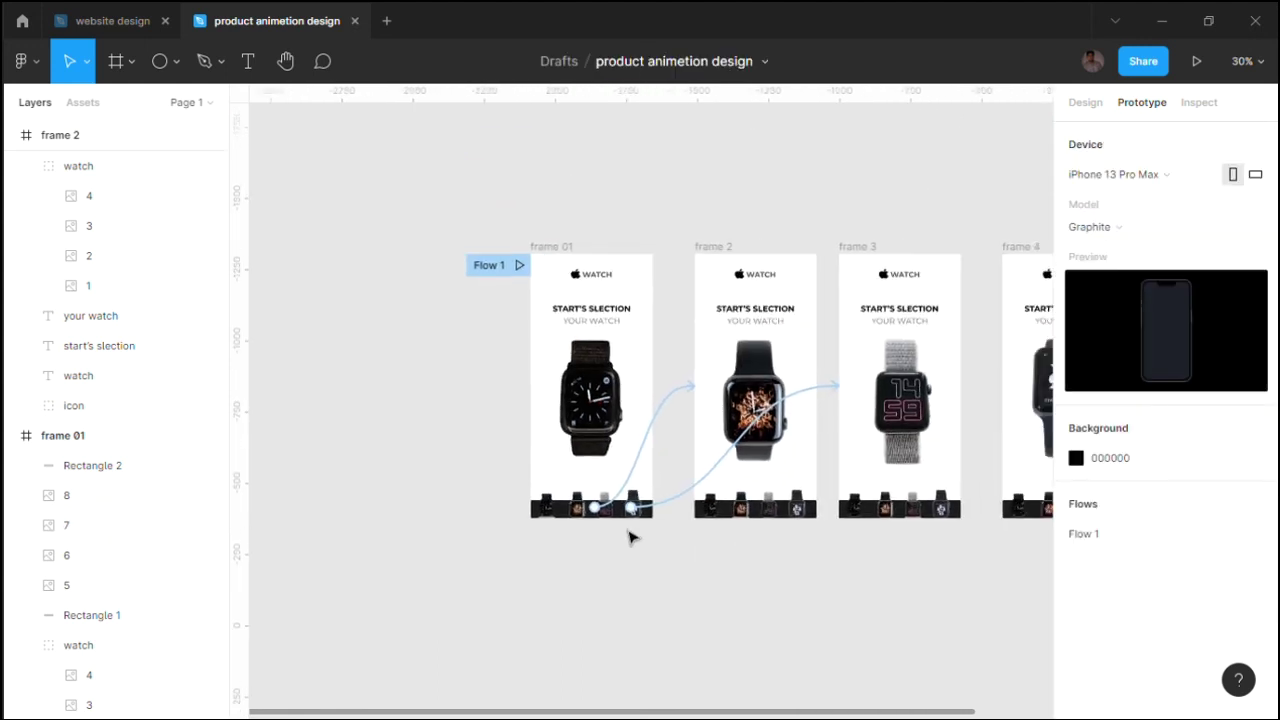
pyautogui.scroll(3, 636, 480)
# Step: Link the fourth watch thumbnail's tap to frame 4
pyautogui.click(640, 490)
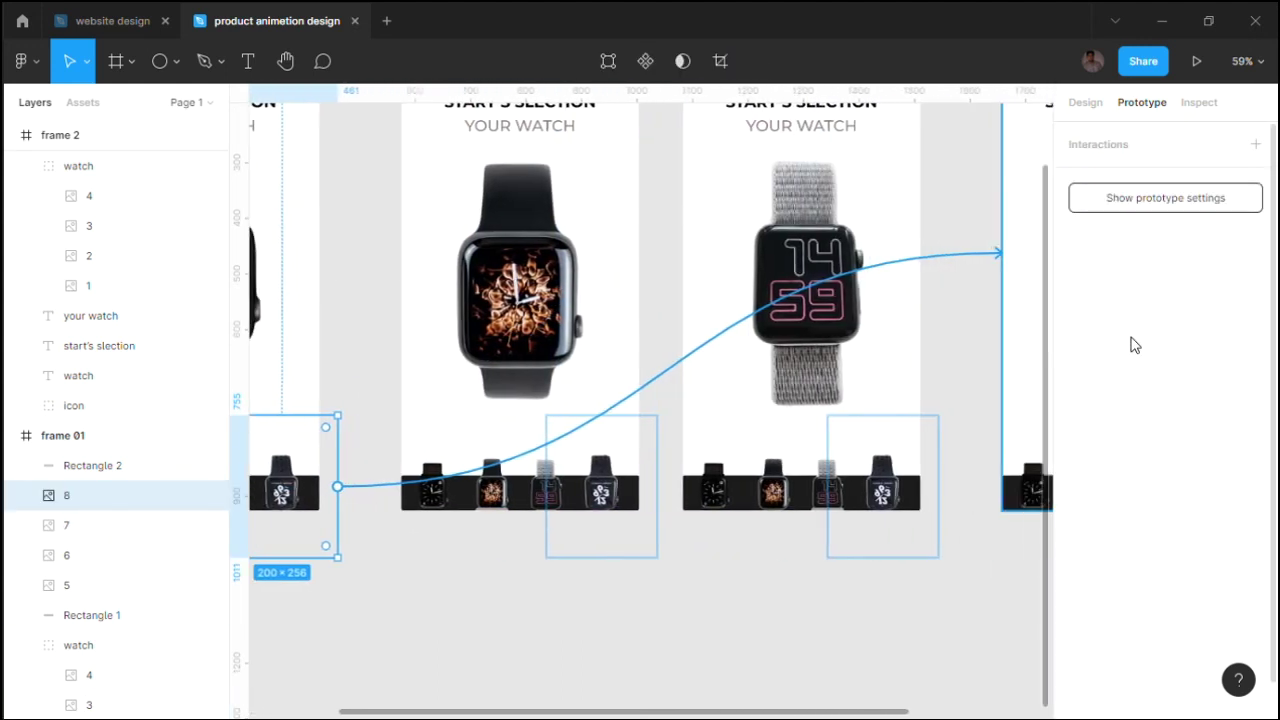
pyautogui.moveTo(1136, 363); pyautogui.dragTo(1040, 300)
pyautogui.scroll(-4, 629, 529)
# Step: Link frame 2's first watch thumbnail to frame 01 with Smart animate, Ease out
pyautogui.click(474, 549)
pyautogui.scroll(2, 518, 540)
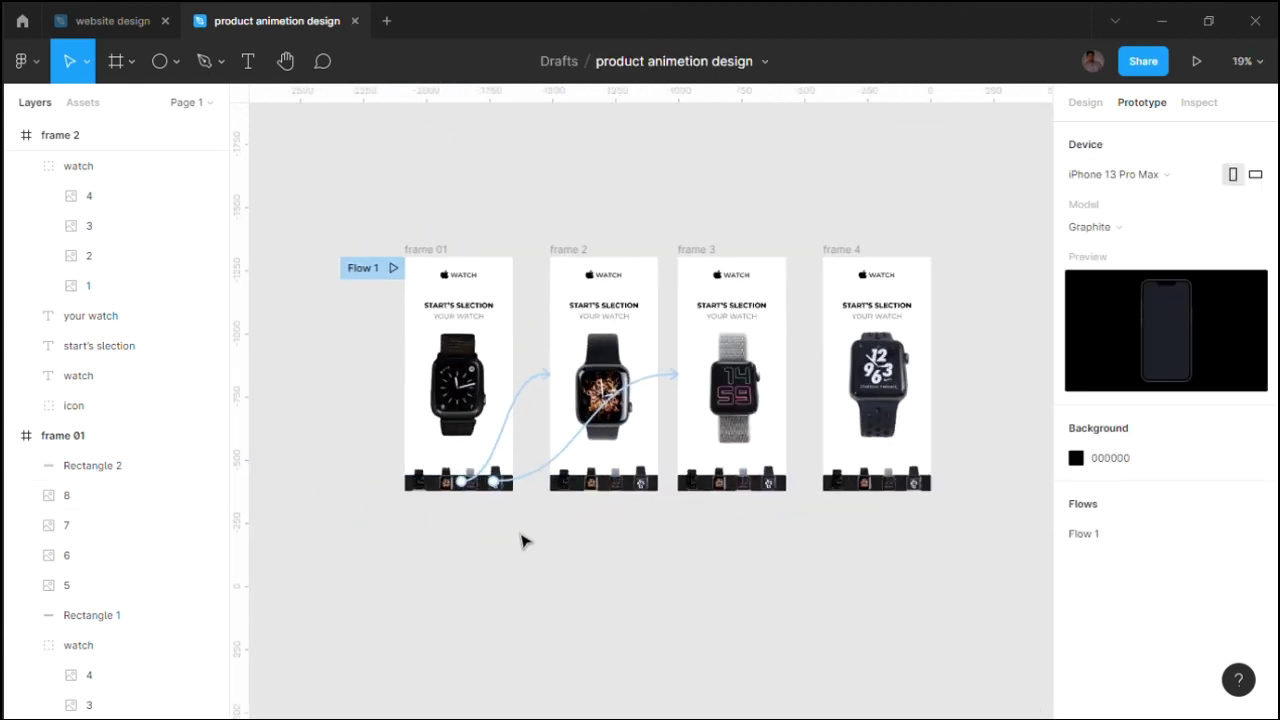
pyautogui.scroll(3, 503, 531)
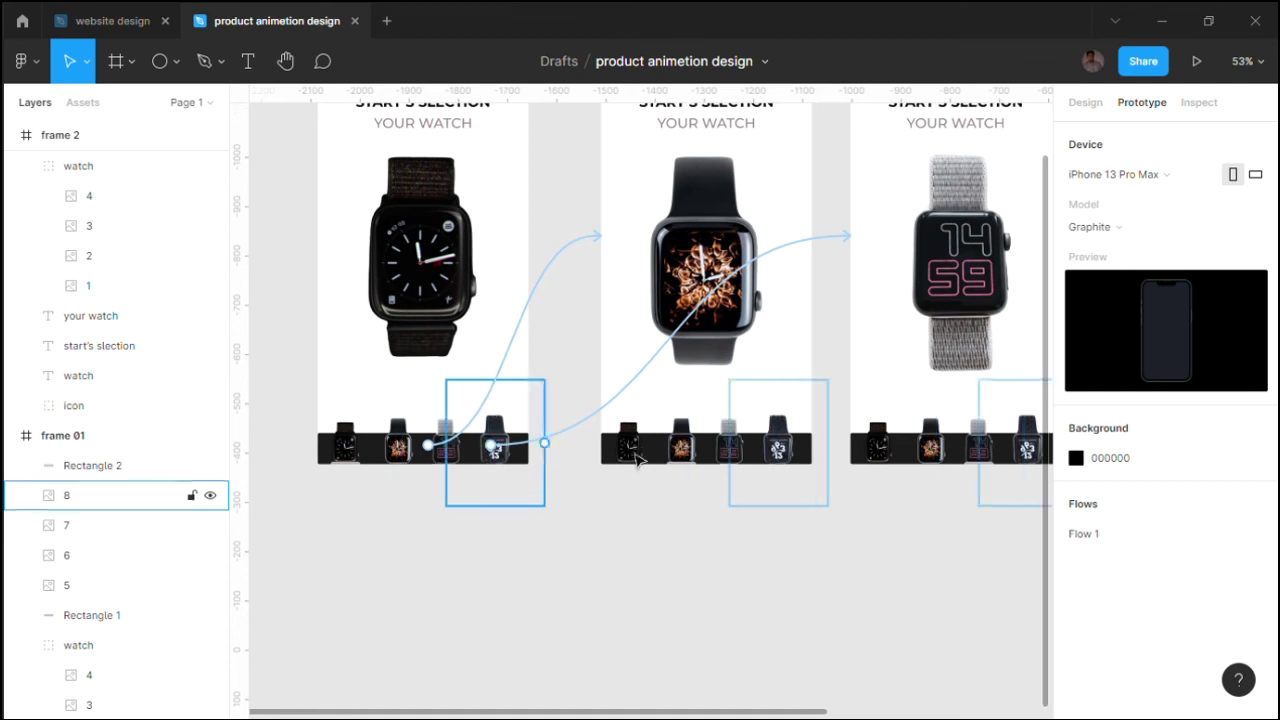
pyautogui.click(645, 452)
pyautogui.moveTo(657, 450); pyautogui.dragTo(451, 357)
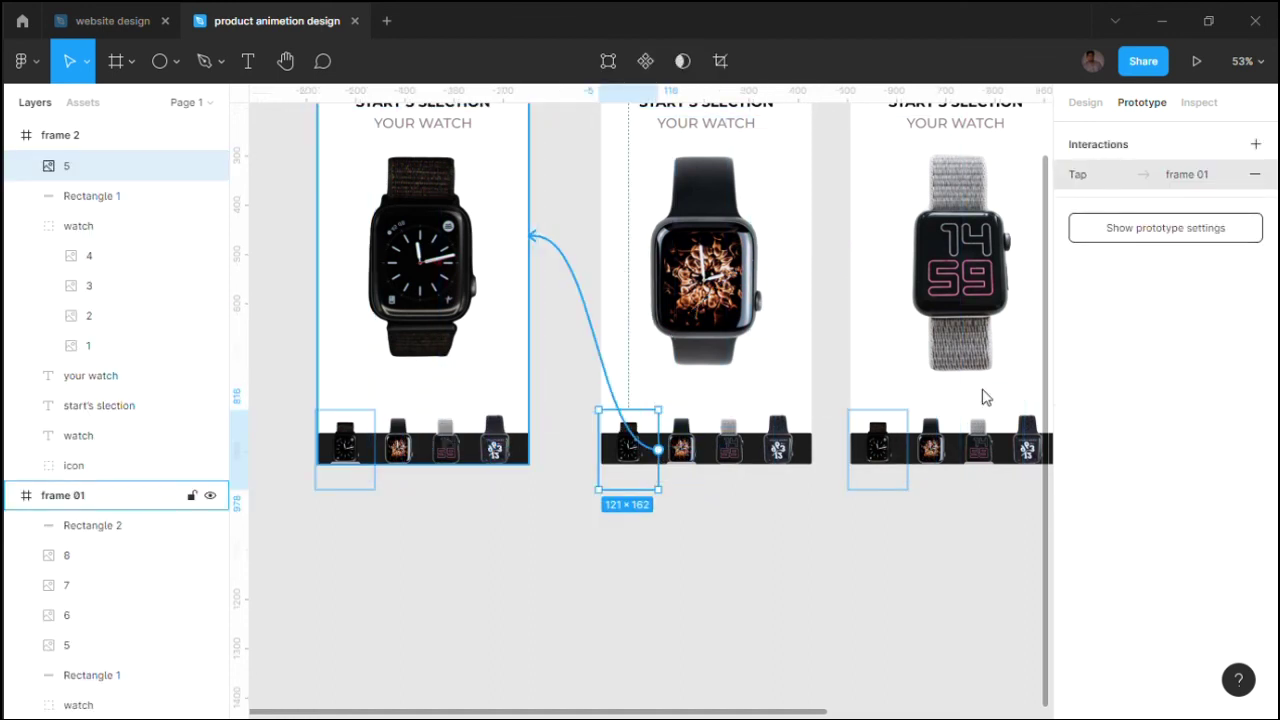
pyautogui.click(895, 356)
pyautogui.click(880, 291)
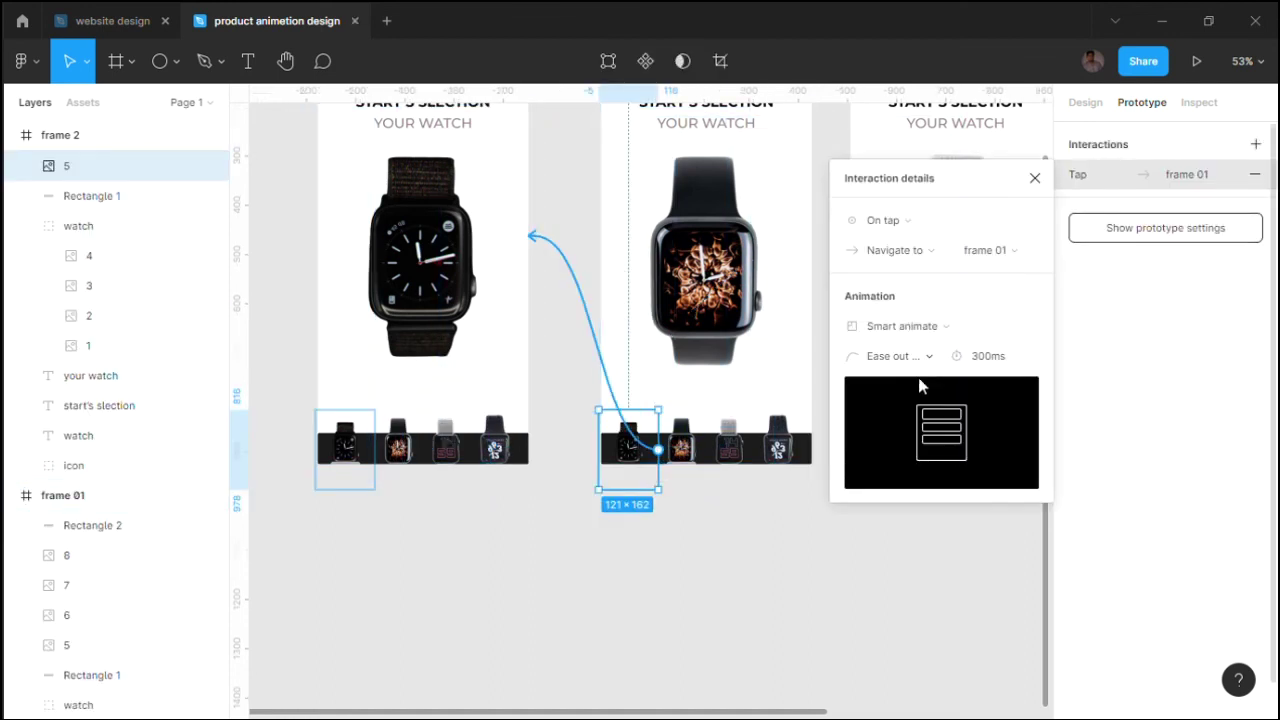
pyautogui.scroll(-2, 735, 455)
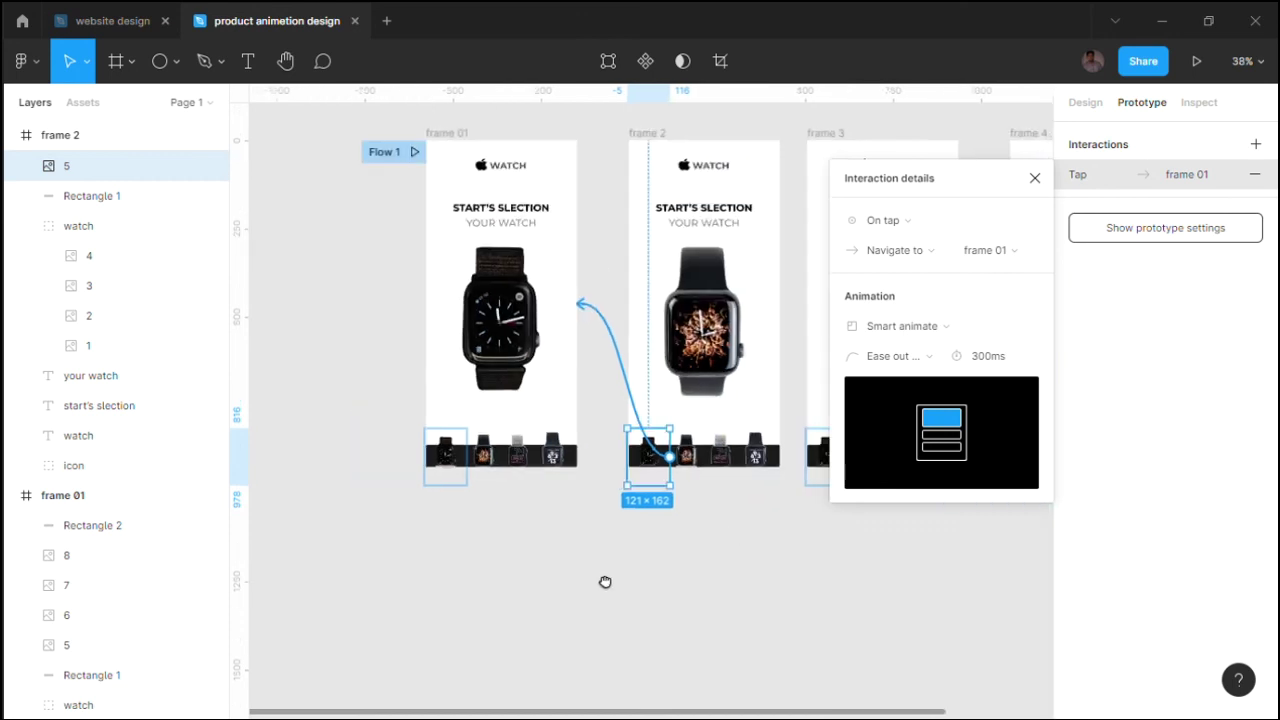
pyautogui.scroll(2, 606, 570)
pyautogui.scroll(2, 609, 543)
pyautogui.click(614, 472)
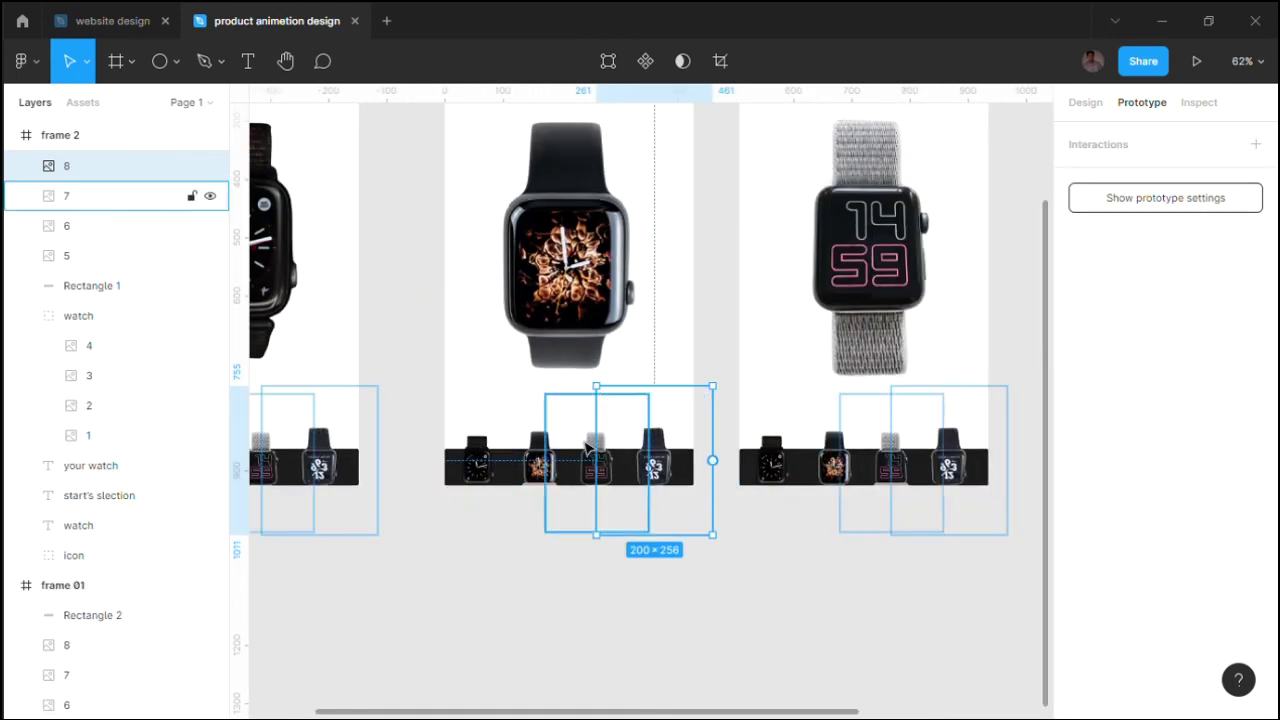
# Step: Link frame 2's third watch thumbnail to frame 3 with Smart animate, Ease in back
pyautogui.click(632, 470)
pyautogui.moveTo(718, 461); pyautogui.dragTo(870, 280)
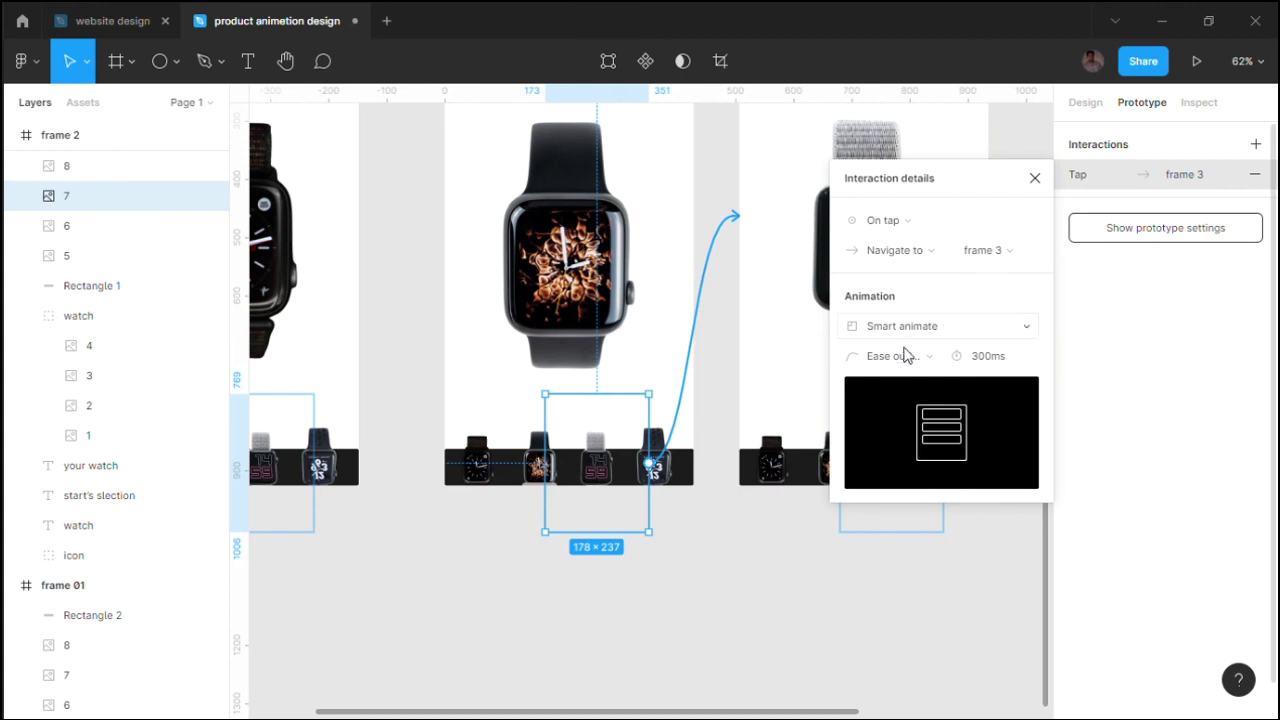
pyautogui.click(908, 355)
pyautogui.click(910, 333)
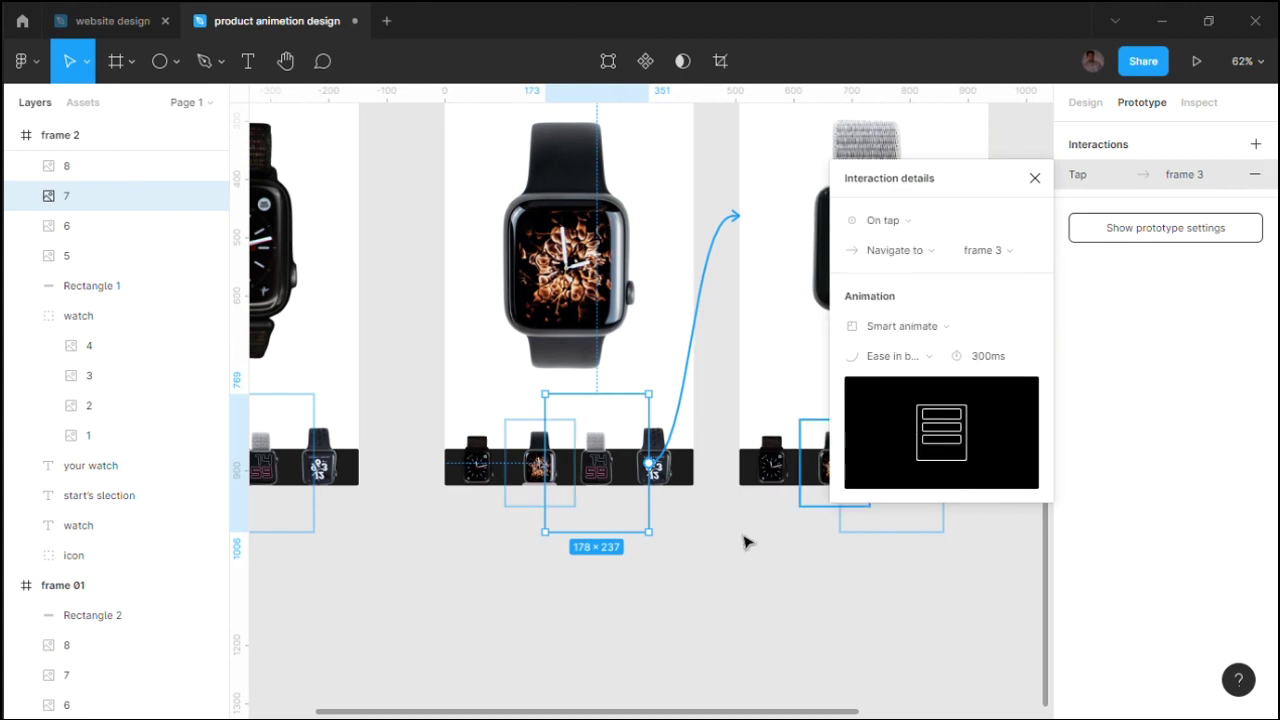
pyautogui.click(737, 547)
# Step: Link frame 2's fourth watch thumbnail to frame 4 with Smart animate, Ease in back
pyautogui.click(625, 470)
pyautogui.click(690, 470)
pyautogui.moveTo(712, 460)
pyautogui.mouseDown()
pyautogui.moveTo(843, 398)
pyautogui.moveTo(884, 320)
pyautogui.mouseUp()
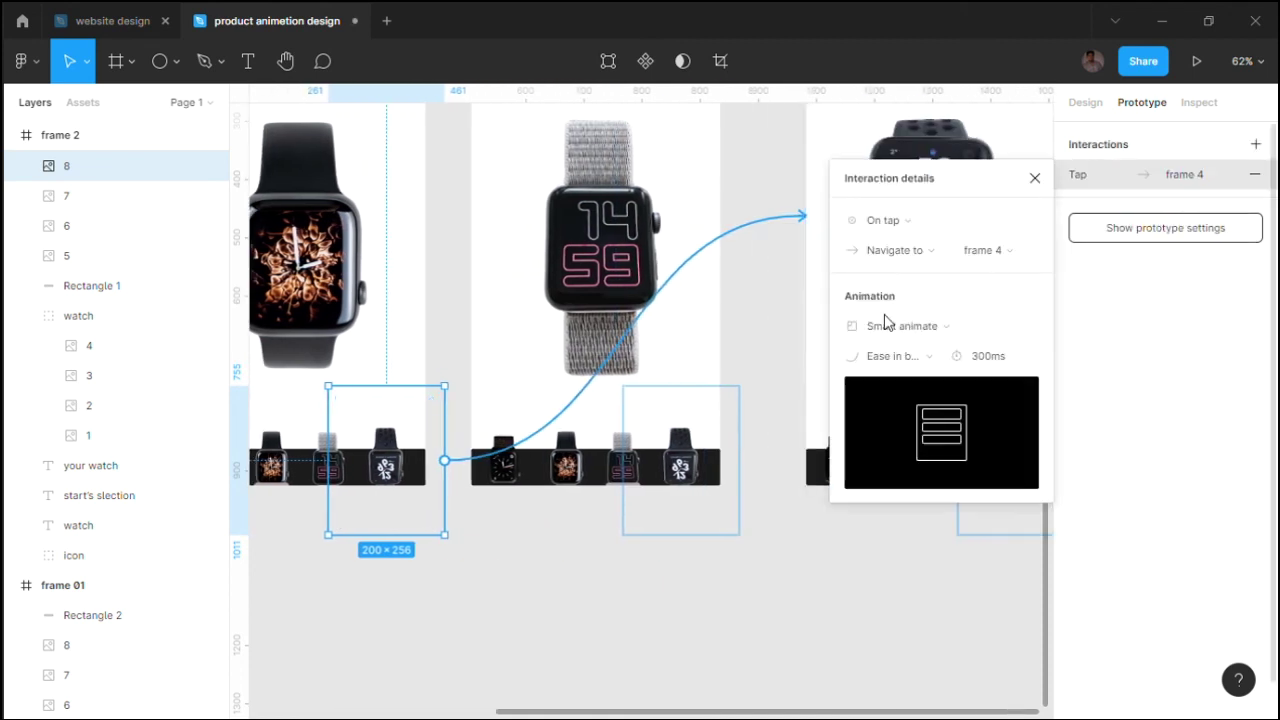
pyautogui.click(910, 357)
pyautogui.click(895, 362)
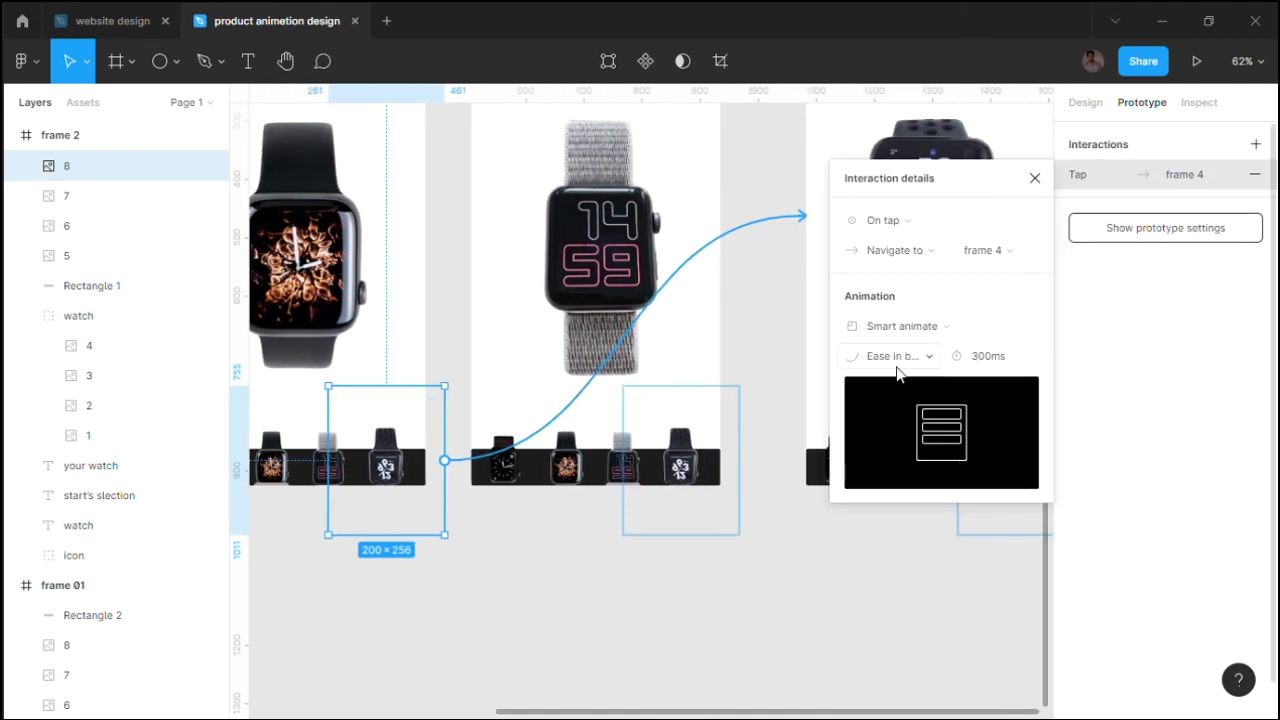
pyautogui.click(652, 608)
pyautogui.scroll(-2, 576, 548)
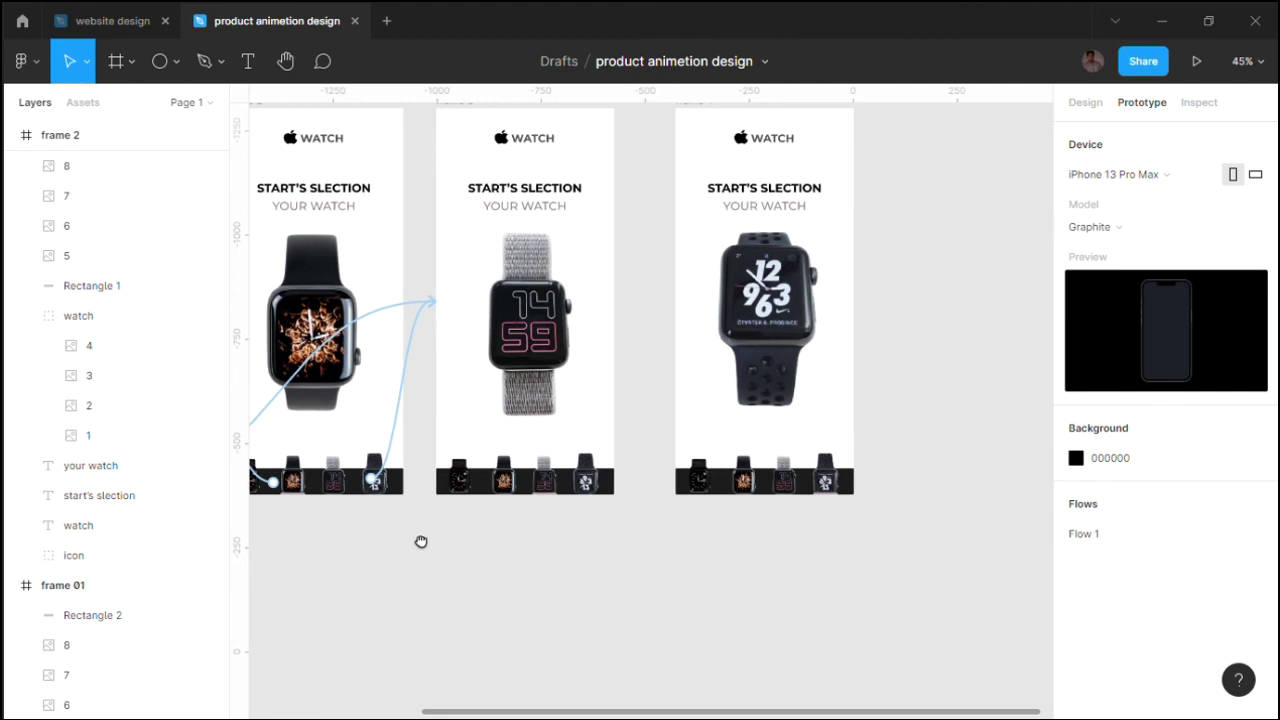
# Step: Link frame 3's second watch thumbnail to frame 2 with a Smart animate transition
pyautogui.click(398, 494)
pyautogui.click(532, 553)
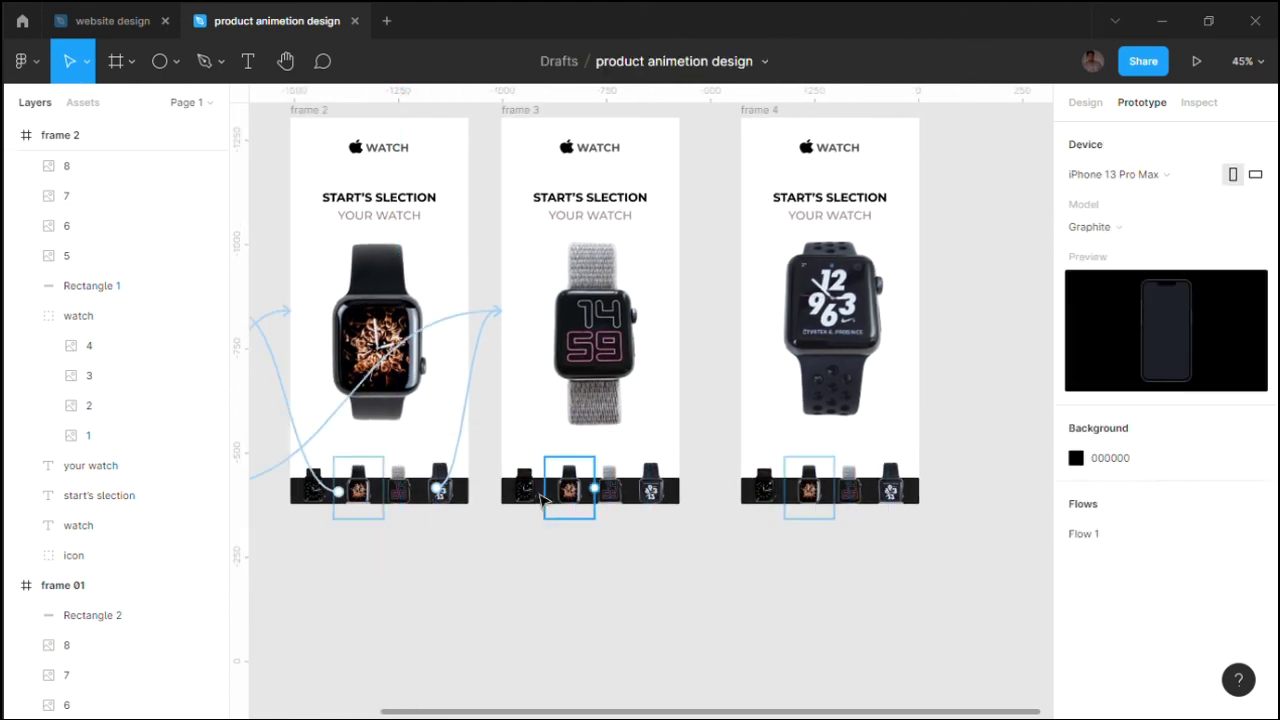
pyautogui.click(569, 490)
pyautogui.moveTo(594, 488); pyautogui.dragTo(423, 434)
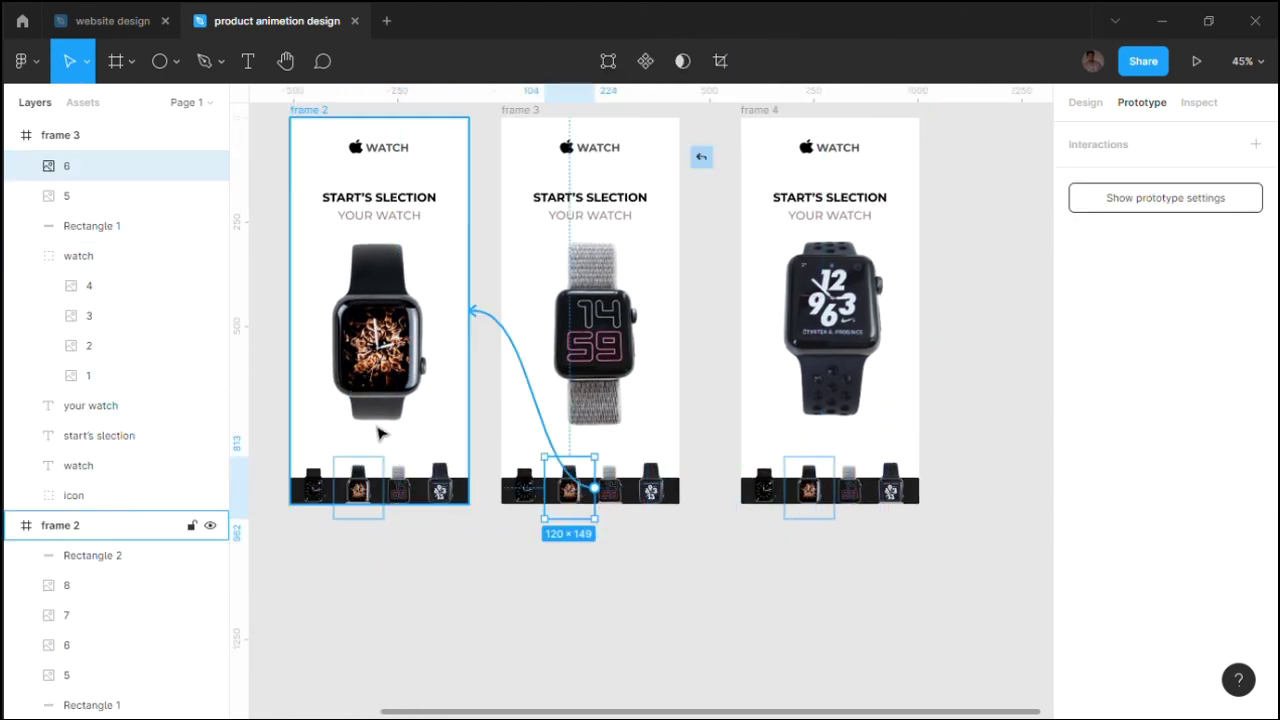
pyautogui.click(905, 355)
pyautogui.click(910, 368)
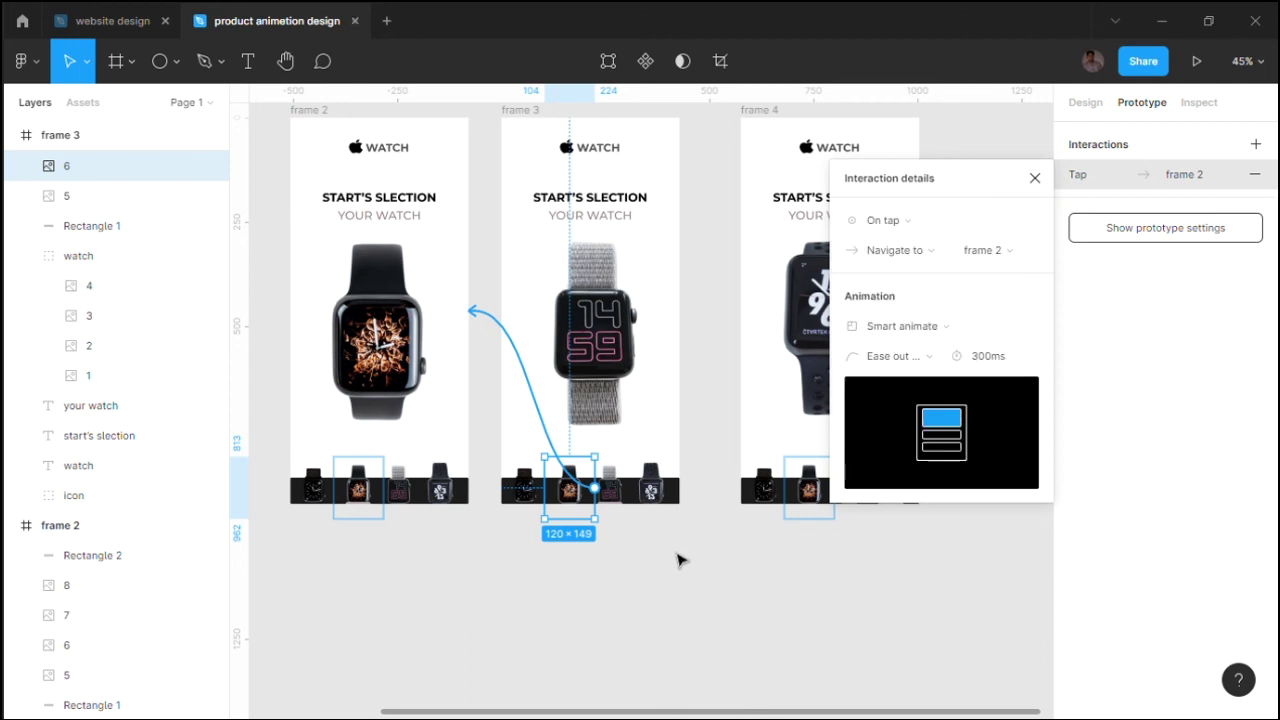
pyautogui.click(529, 557)
# Step: Link frame 3's first watch thumbnail to frame 01 with a Smart animate transition
pyautogui.click(535, 490)
pyautogui.moveTo(553, 500); pyautogui.dragTo(529, 360)
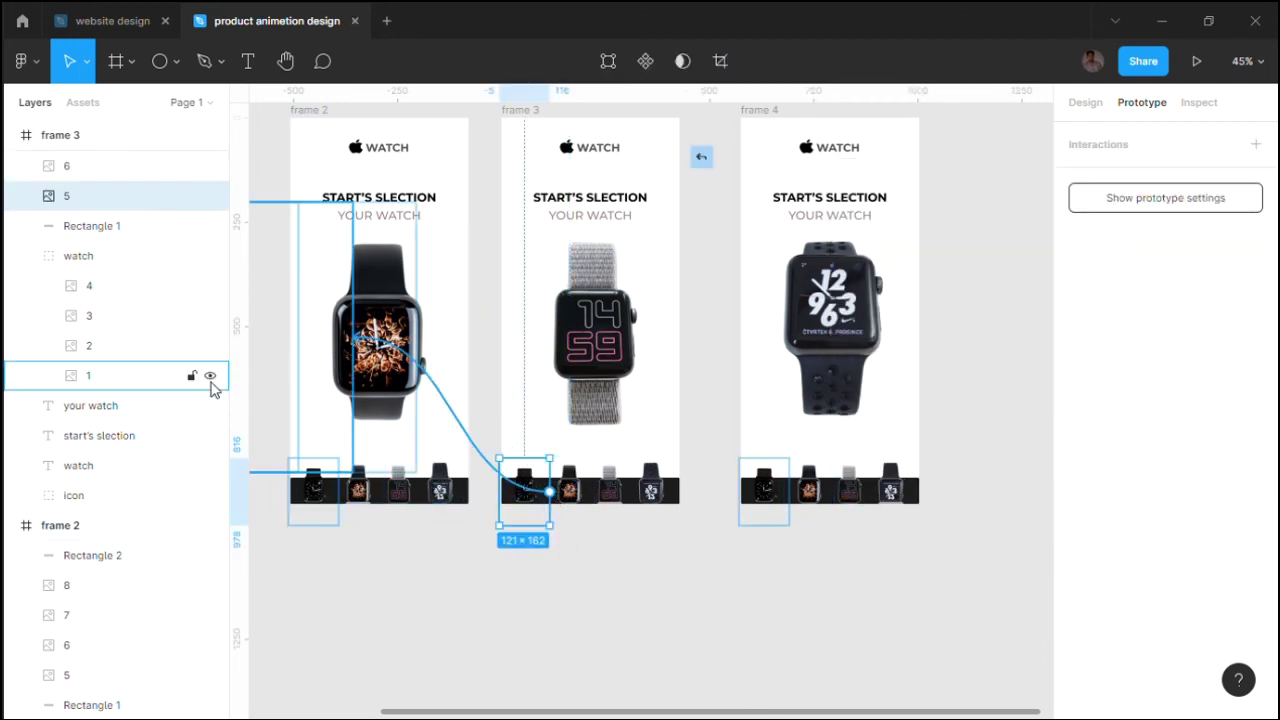
pyautogui.click(917, 357)
pyautogui.click(914, 354)
pyautogui.click(894, 608)
# Step: Link frame 3's fourth watch thumbnail to frame 4 with Smart animate, Ease in back
pyautogui.hscroll(3, 668, 594)
pyautogui.hscroll(2, 668, 594)
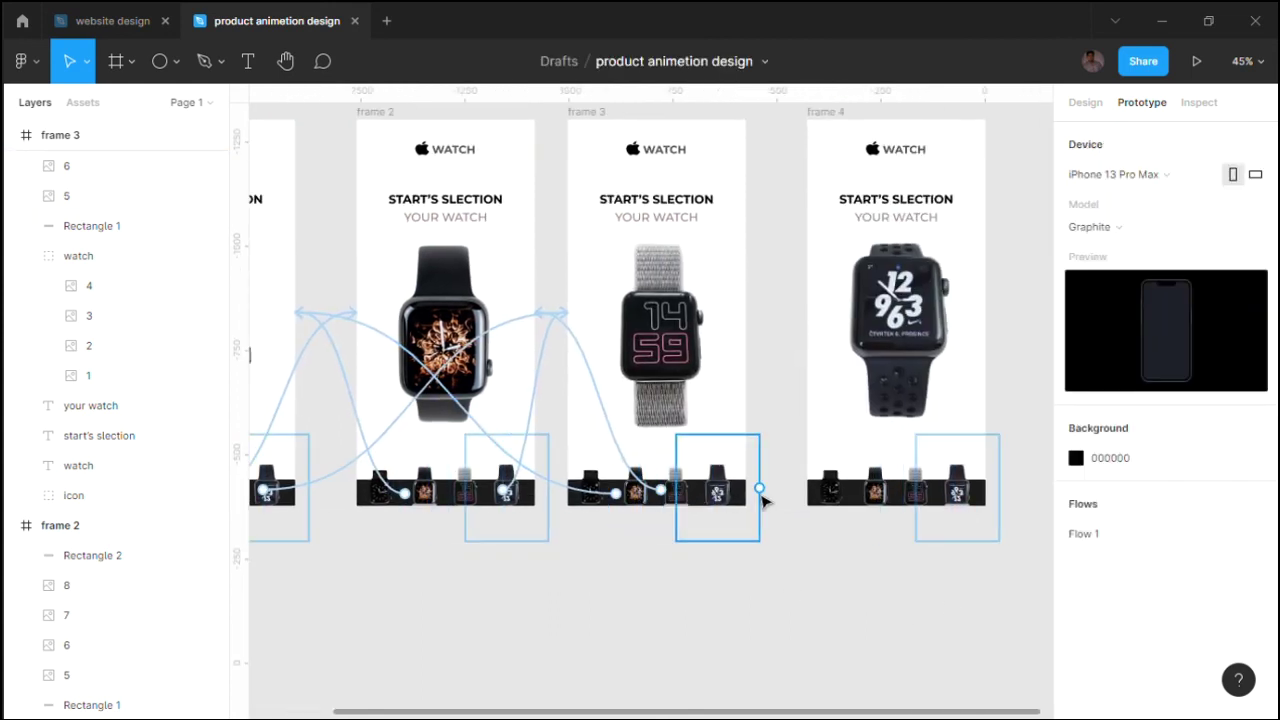
pyautogui.moveTo(759, 488); pyautogui.dragTo(886, 403)
pyautogui.click(900, 356)
pyautogui.click(920, 338)
pyautogui.click(831, 569)
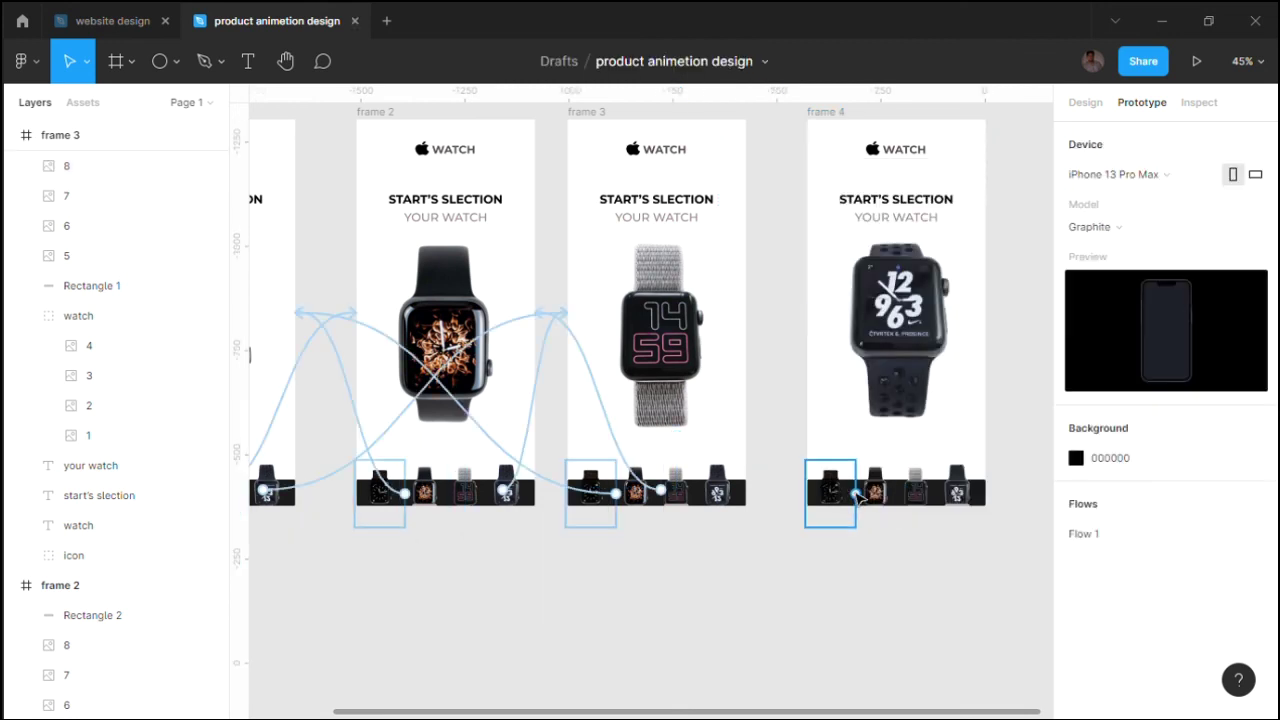
# Step: Link frame 4's first watch thumbnail back to frame 01
pyautogui.click(857, 496)
pyautogui.keyDown('ctrl'); pyautogui.scroll(-3, 858, 496); pyautogui.keyUp('ctrl')
pyautogui.moveTo(855, 491); pyautogui.dragTo(500, 400)
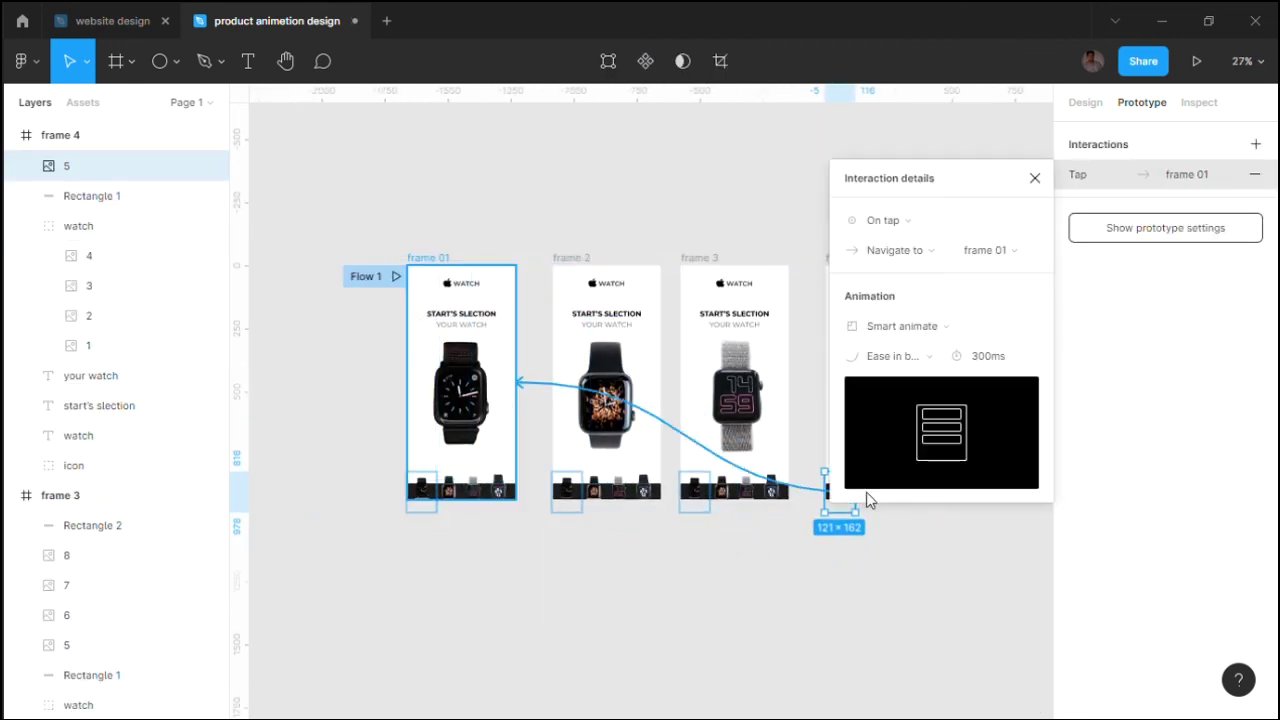
# Step: Link frame 4's second watch thumbnail to frame 2 via Navigate to, Smart animate, Ease out
pyautogui.click(909, 359)
pyautogui.click(890, 537)
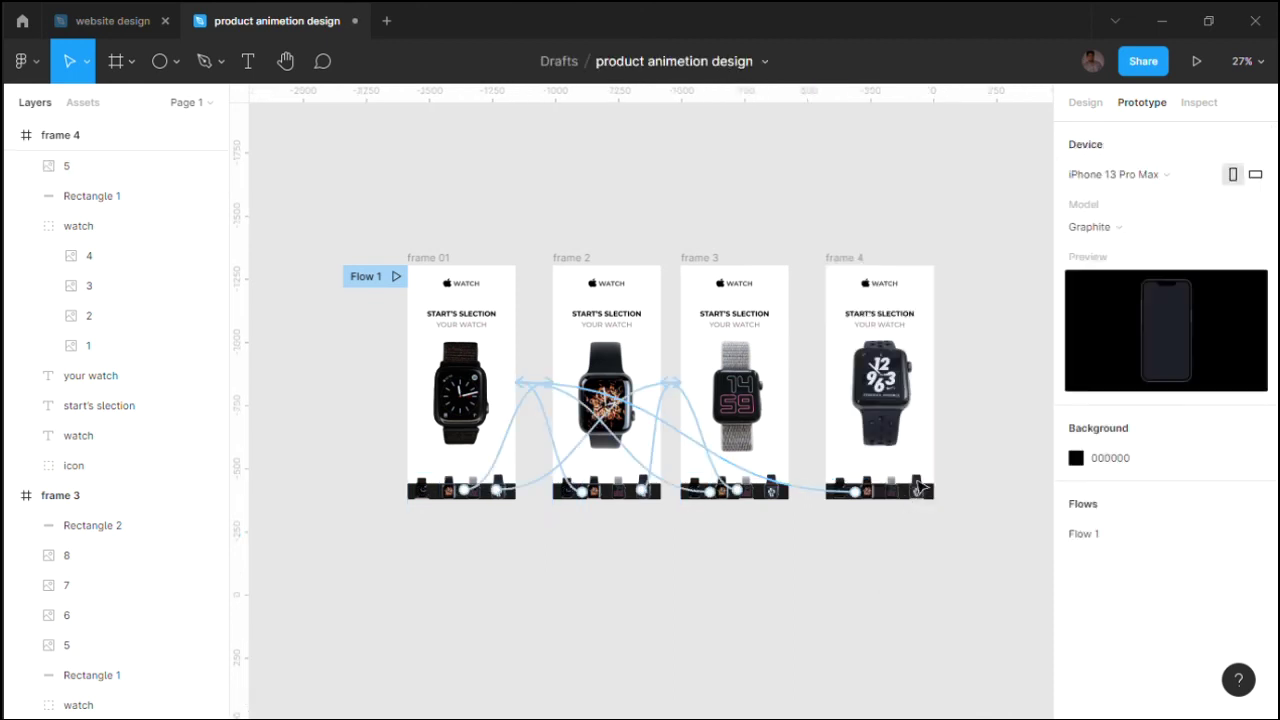
pyautogui.click(886, 492)
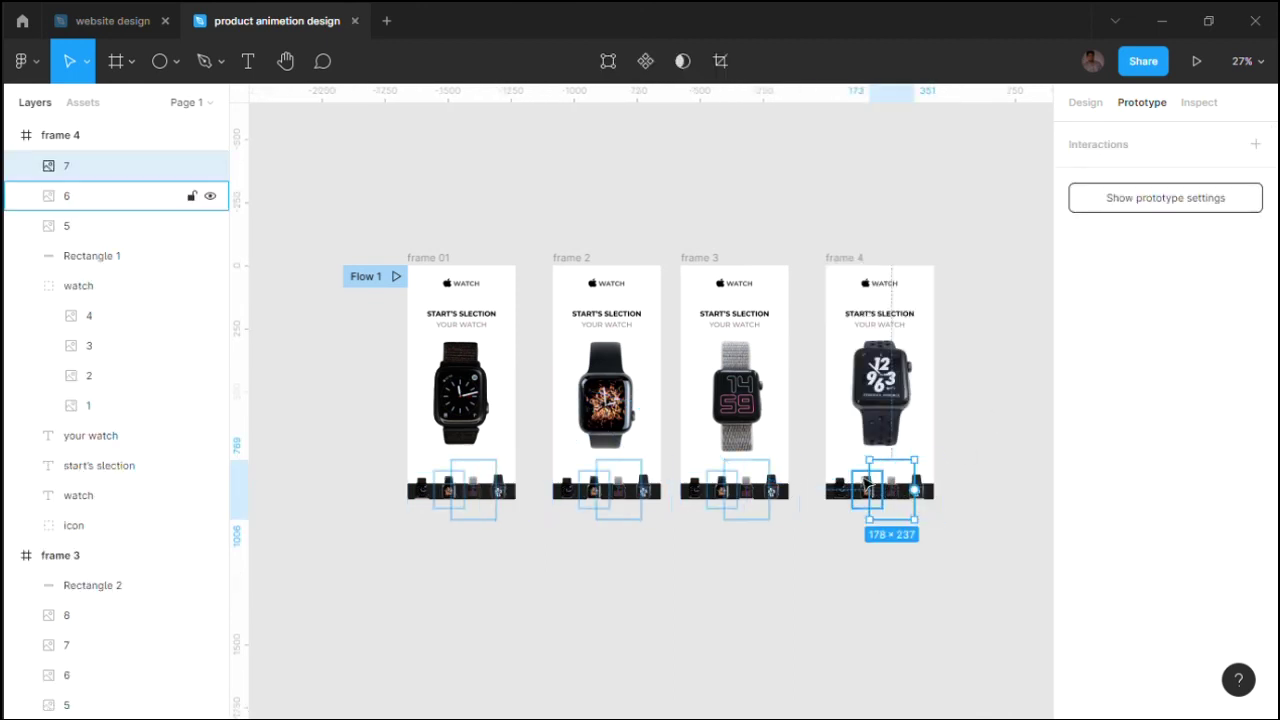
pyautogui.click(866, 487)
pyautogui.moveTo(620, 532); pyautogui.dragTo(557, 429)
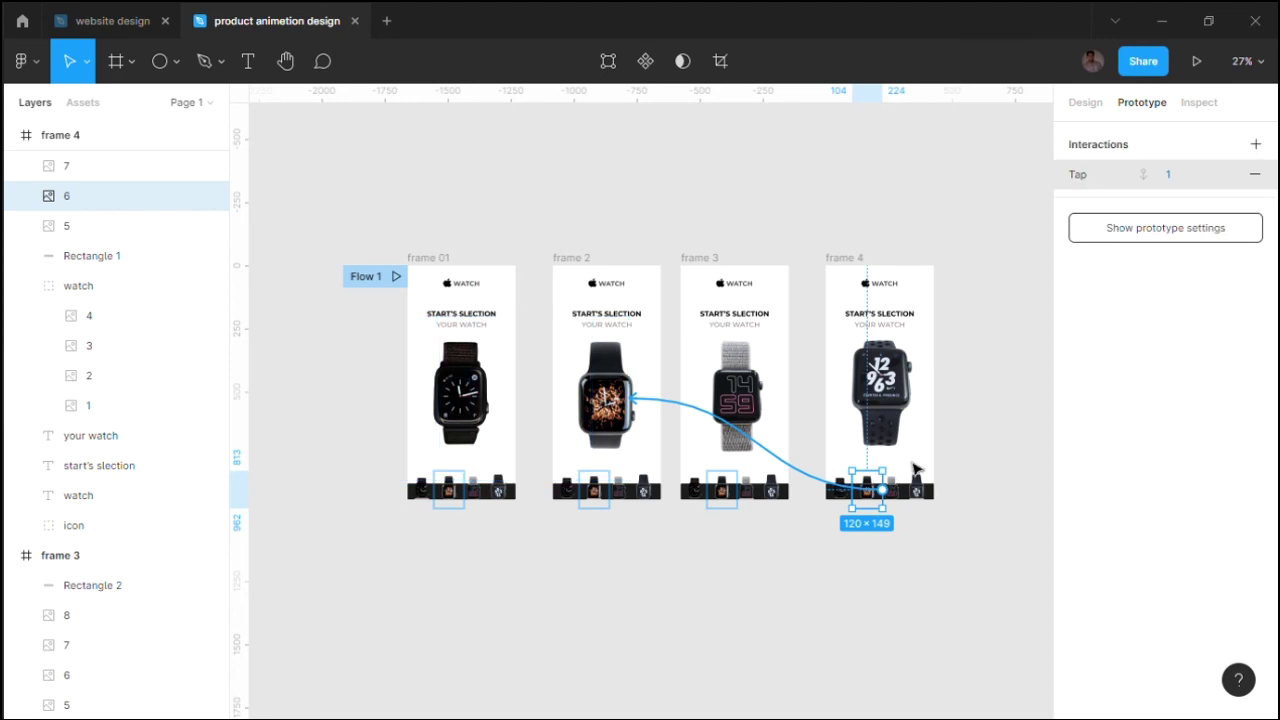
pyautogui.click(899, 222)
pyautogui.click(897, 223)
pyautogui.click(893, 251)
pyautogui.click(911, 160)
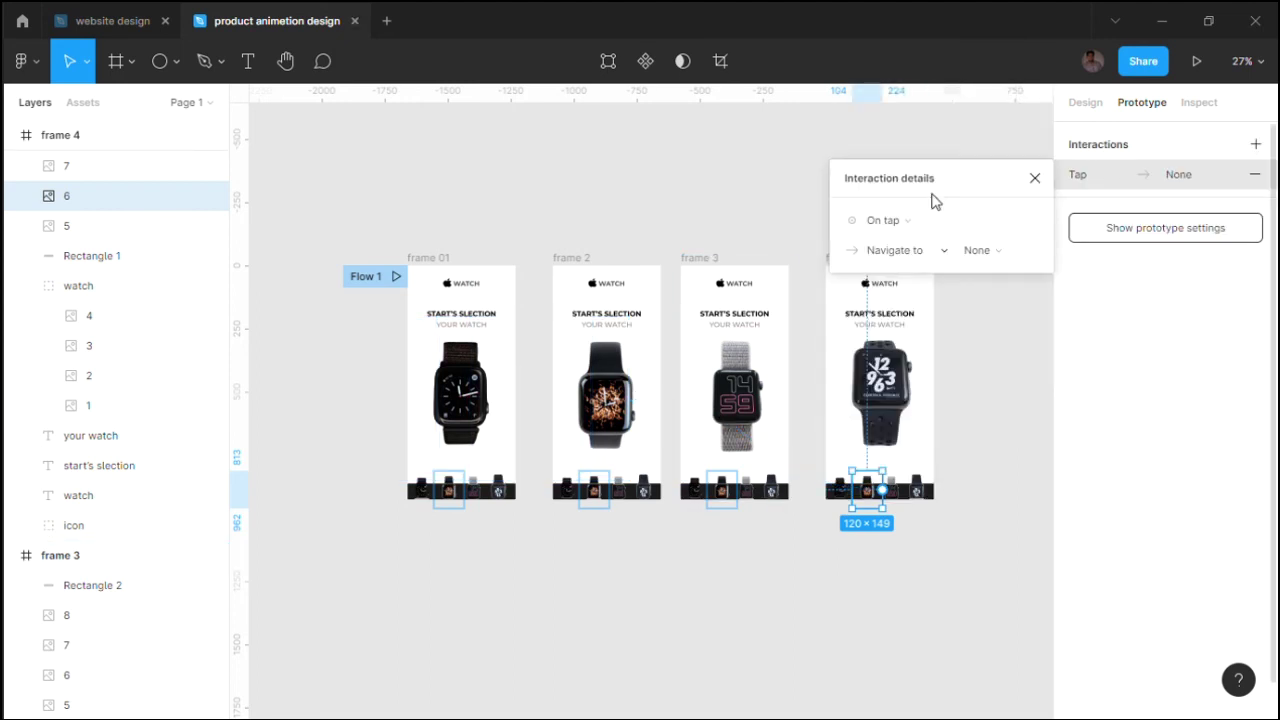
pyautogui.moveTo(880, 503); pyautogui.dragTo(606, 390)
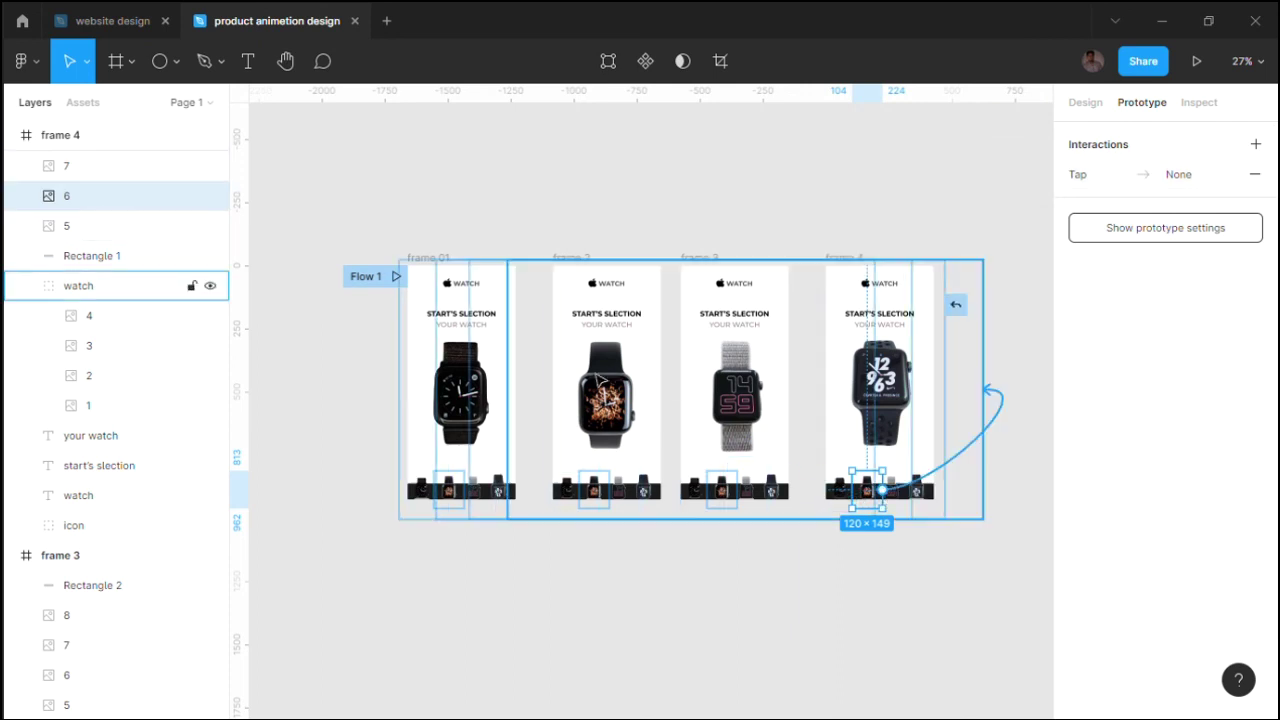
pyautogui.click(893, 356)
pyautogui.click(808, 563)
pyautogui.click(808, 563)
# Step: Link frame 4's third watch thumbnail to frame 3 with Smart animate, then deselect
pyautogui.scroll(3, 897, 495)
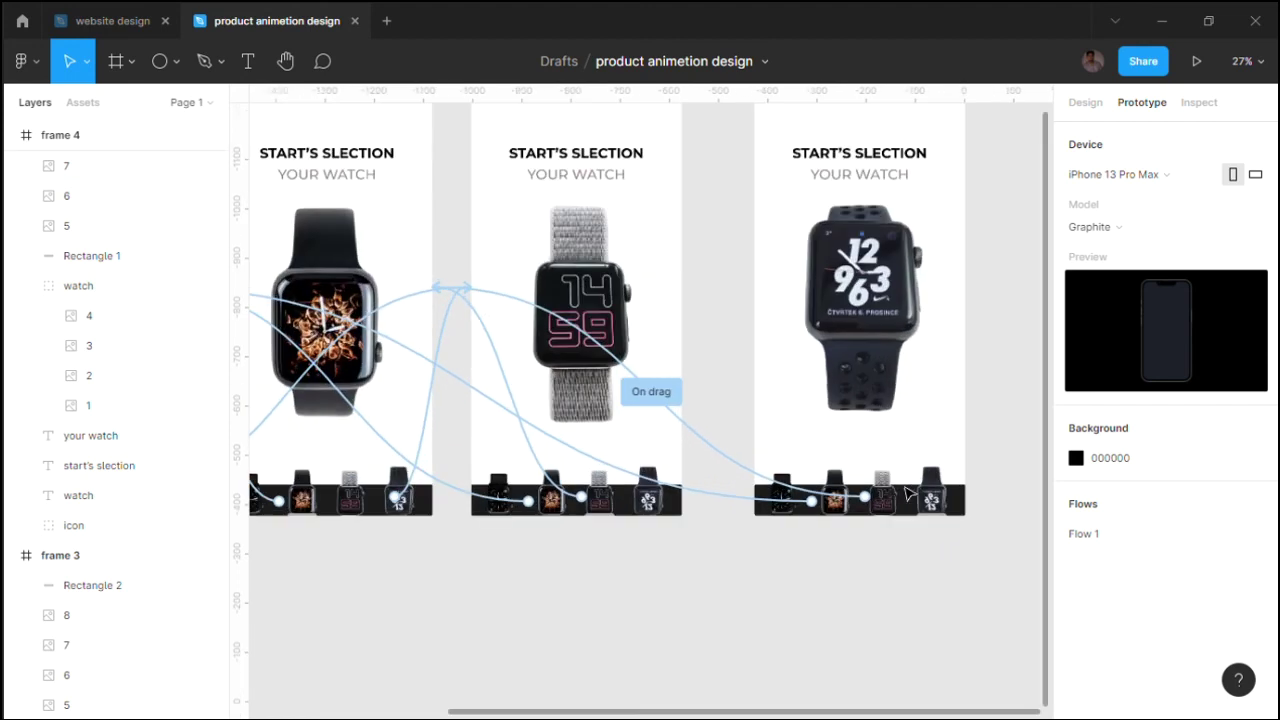
pyautogui.click(897, 495)
pyautogui.moveTo(927, 497); pyautogui.dragTo(531, 431)
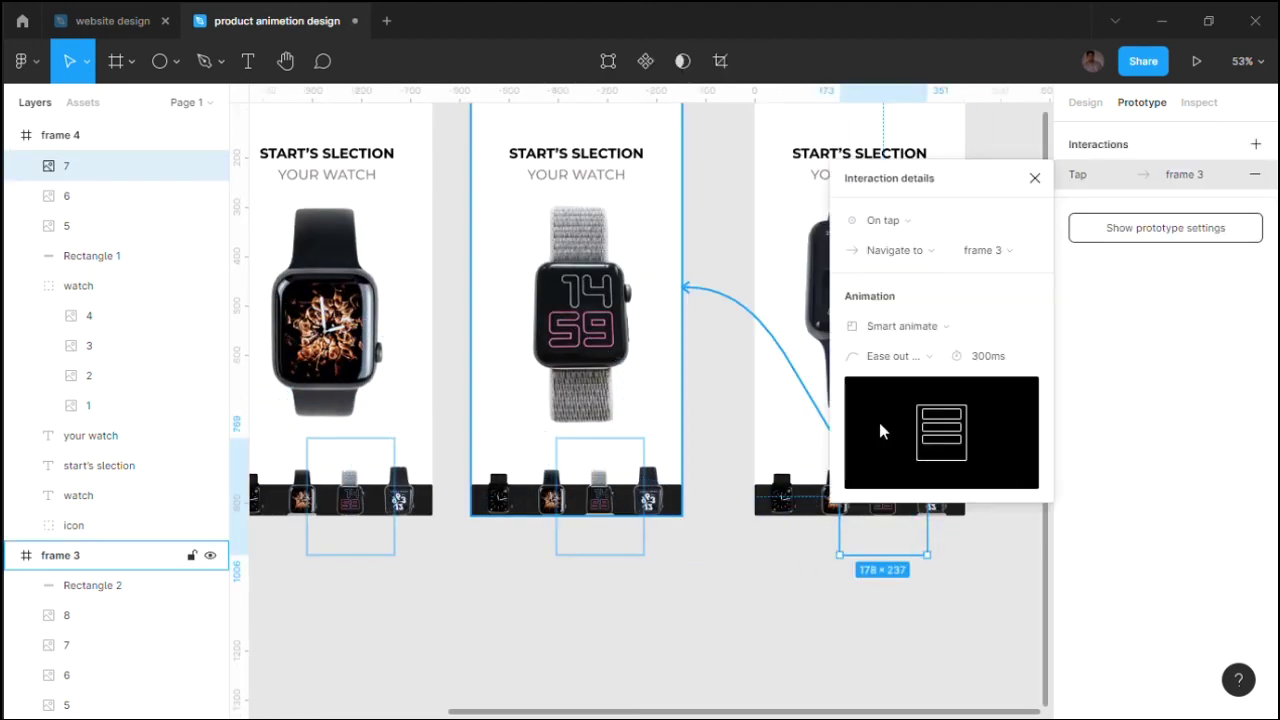
pyautogui.click(918, 357)
pyautogui.click(918, 357)
pyautogui.click(977, 549)
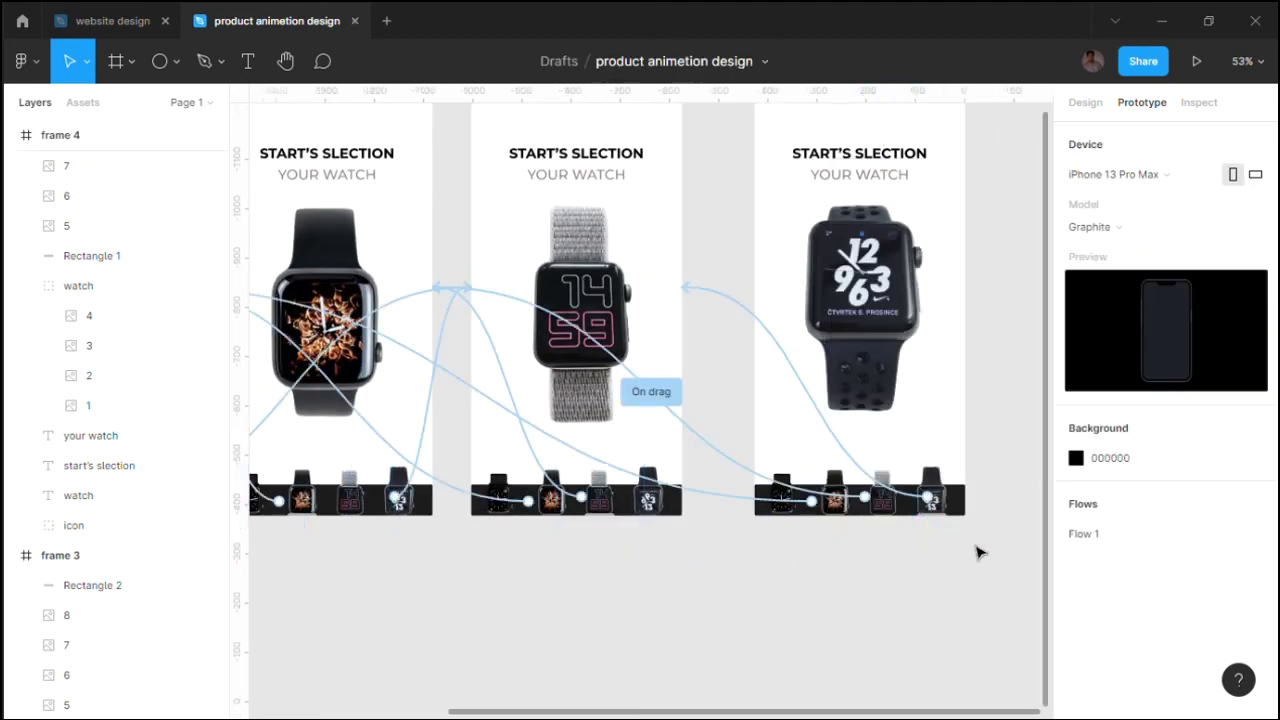
pyautogui.scroll(-3, 949, 537)
pyautogui.scroll(-1, 949, 537)
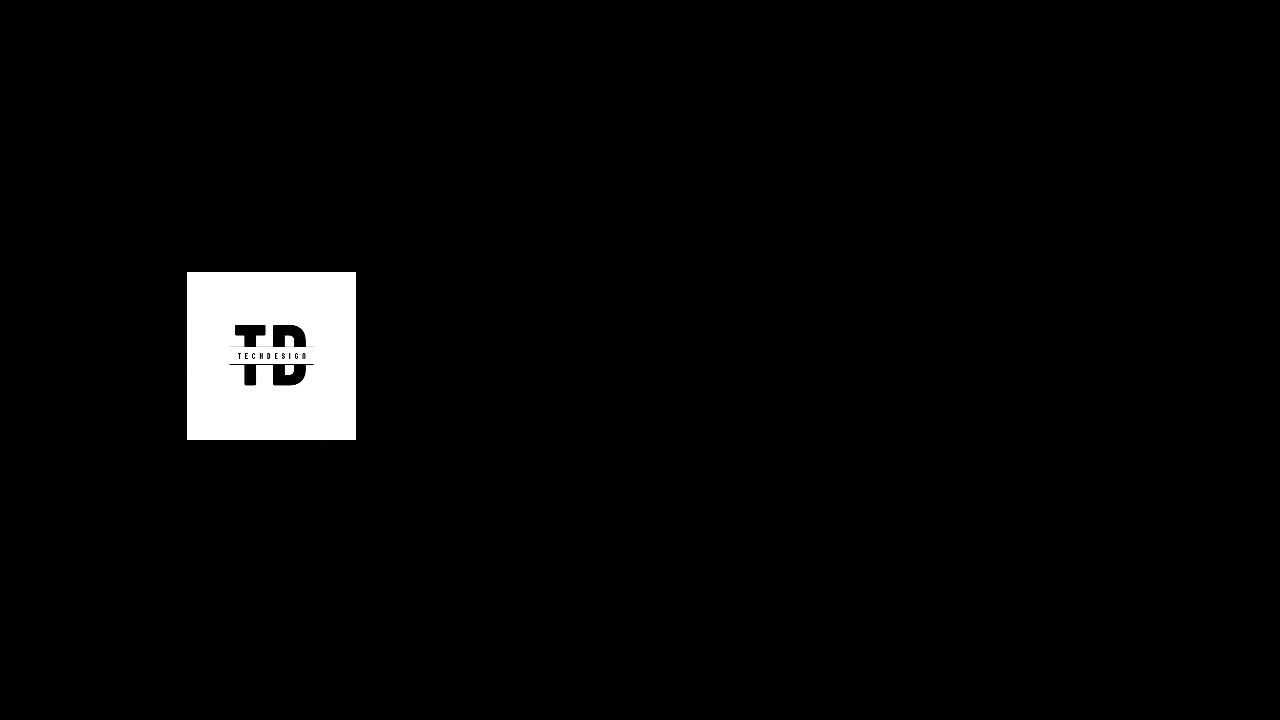